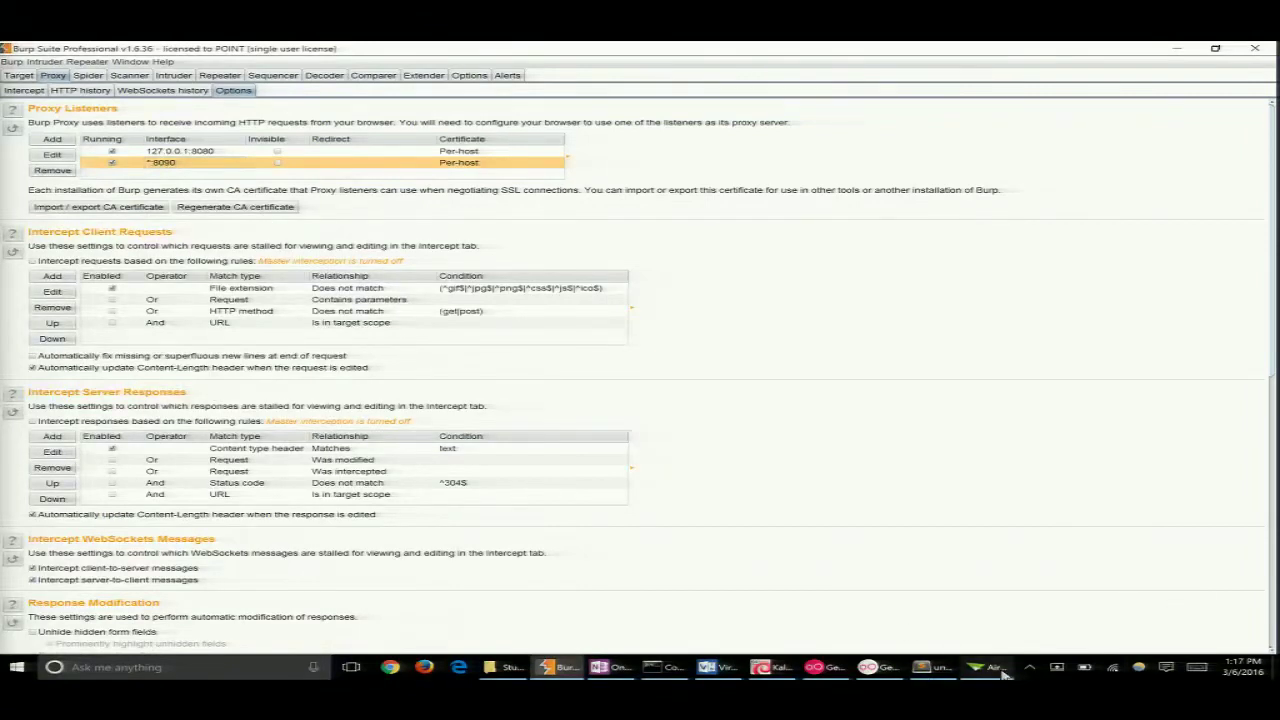
Bring the Genymotion emulator forward, go to its home screen and open Wi-Fi settings from Quick Settings
{"action": "left_click", "coordinate": [878, 667]}
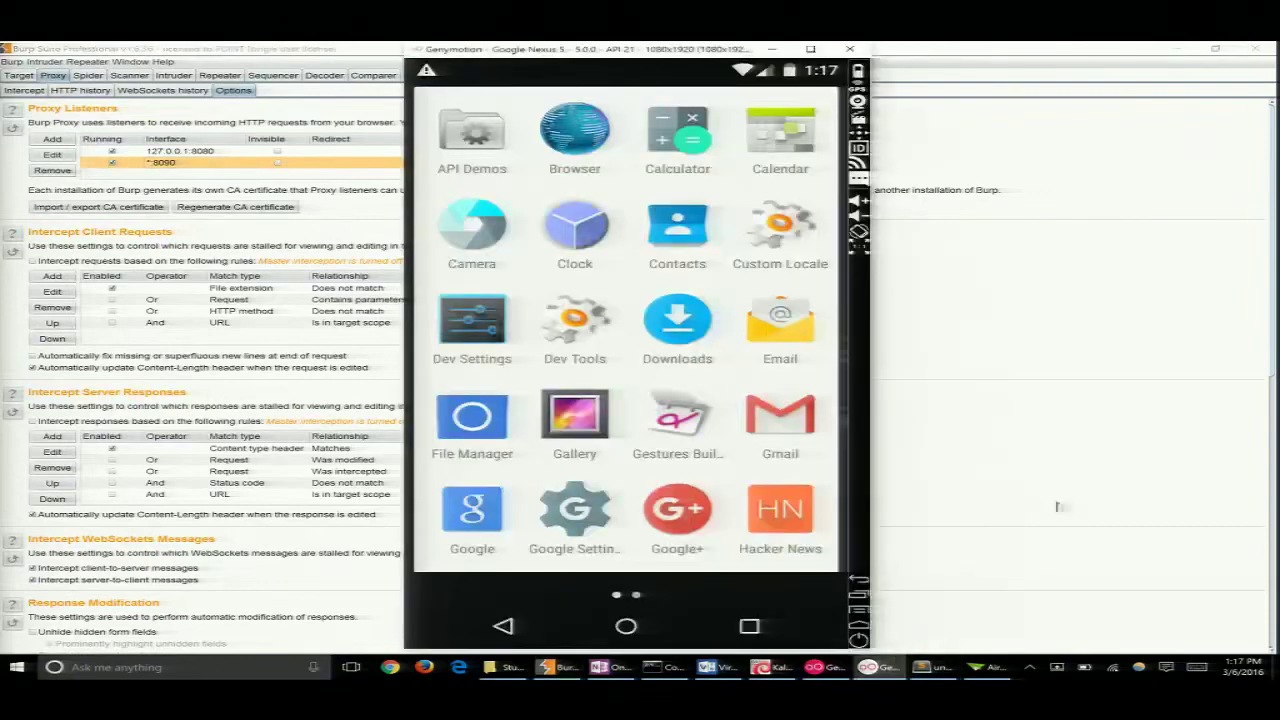
{"action": "left_click", "coordinate": [626, 626]}
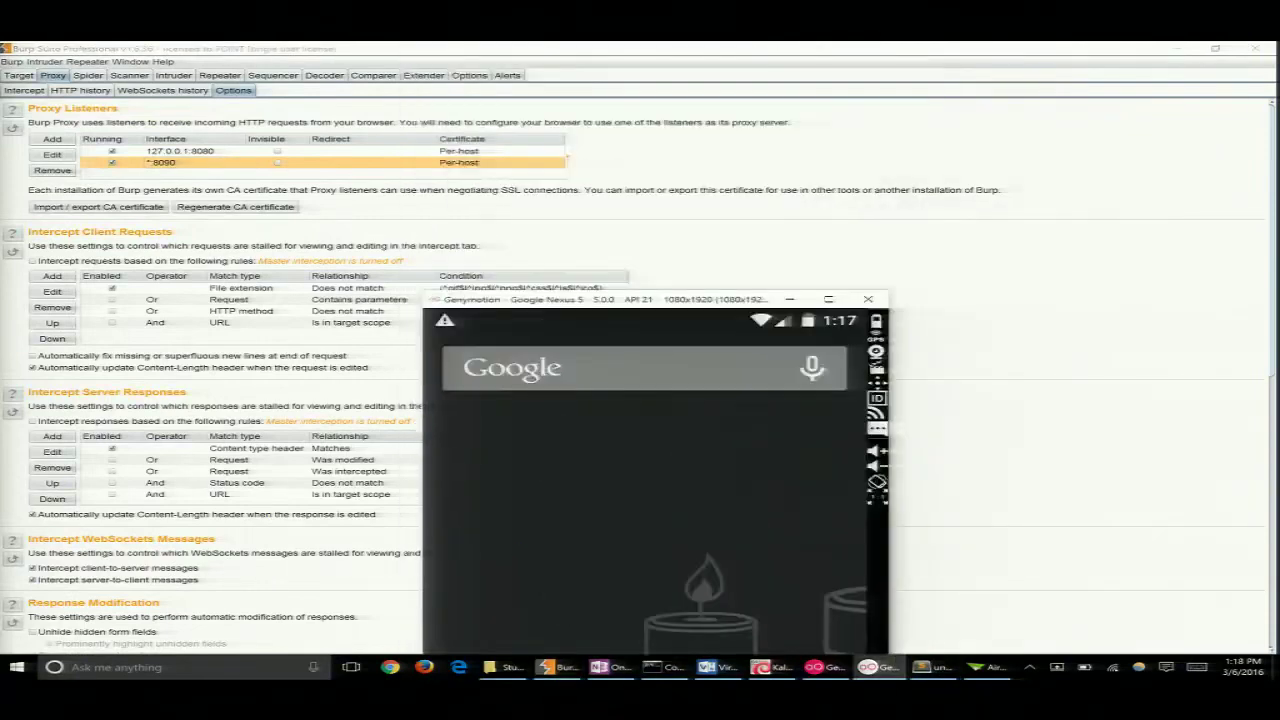
{"action": "left_click_drag", "start_coordinate": [649, 302], "coordinate": [606, 243]}
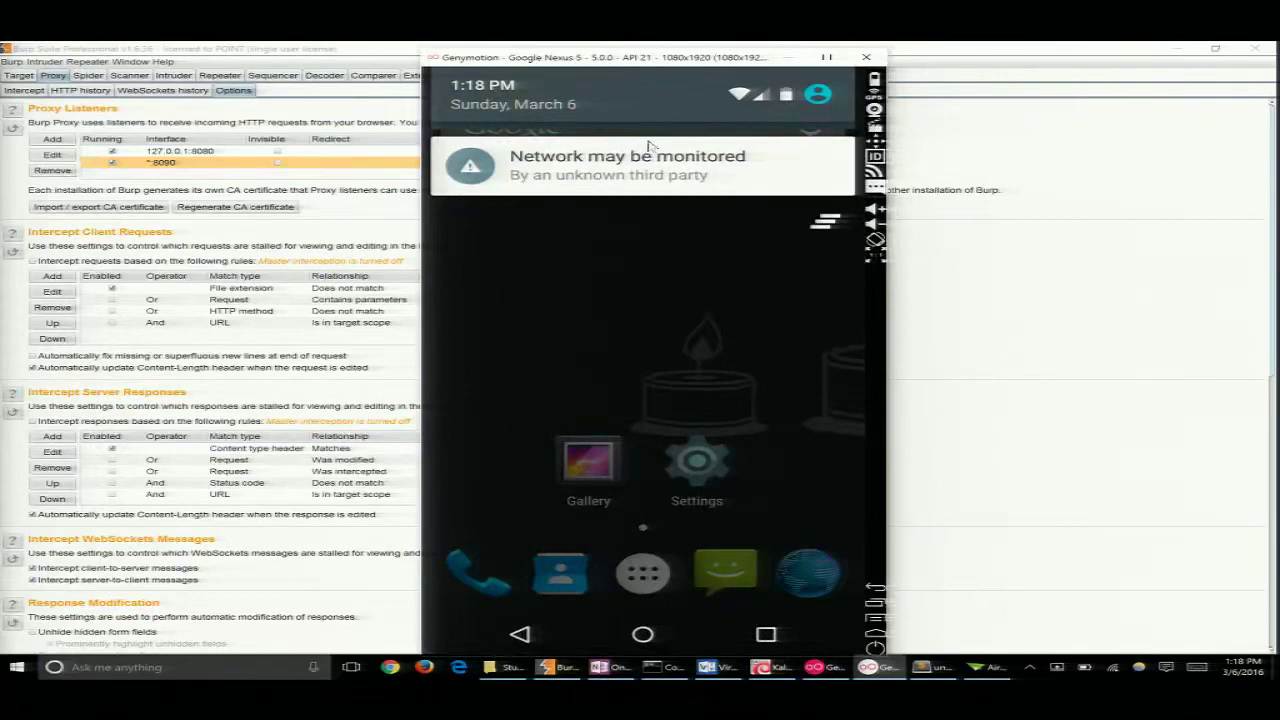
{"action": "left_click_drag", "start_coordinate": [651, 149], "coordinate": [505, 655]}
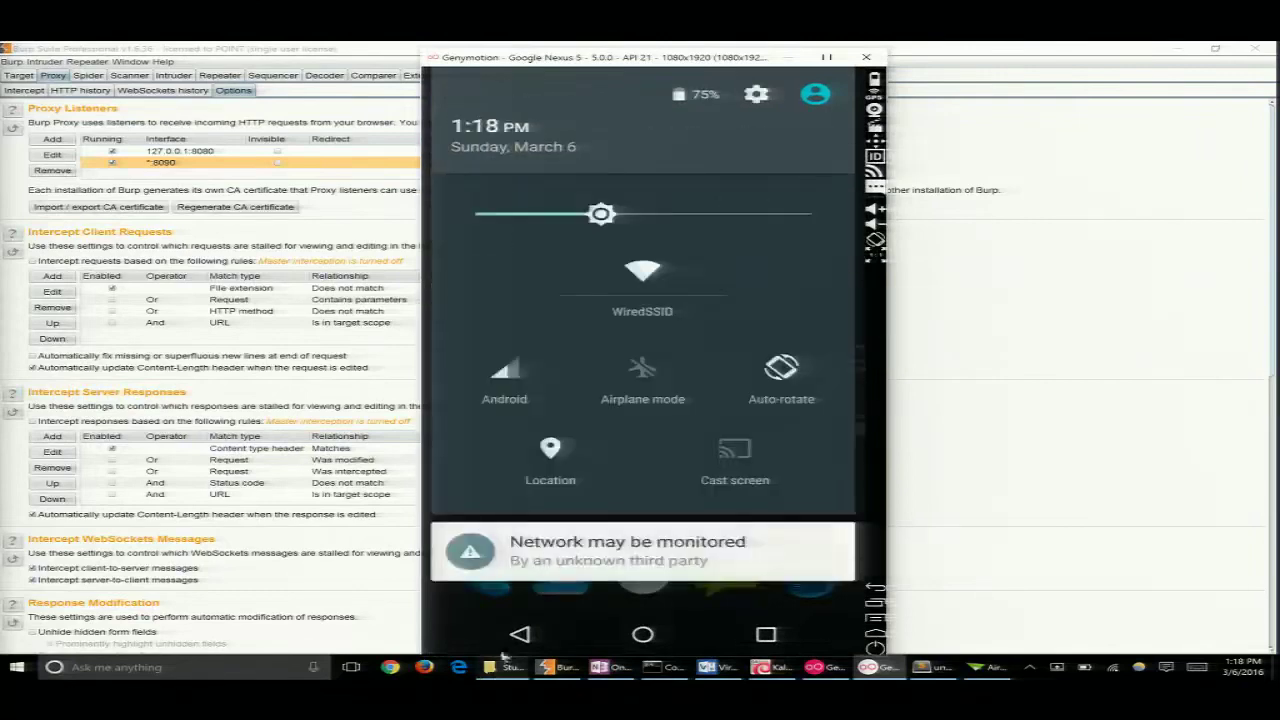
{"action": "left_click", "coordinate": [645, 318]}
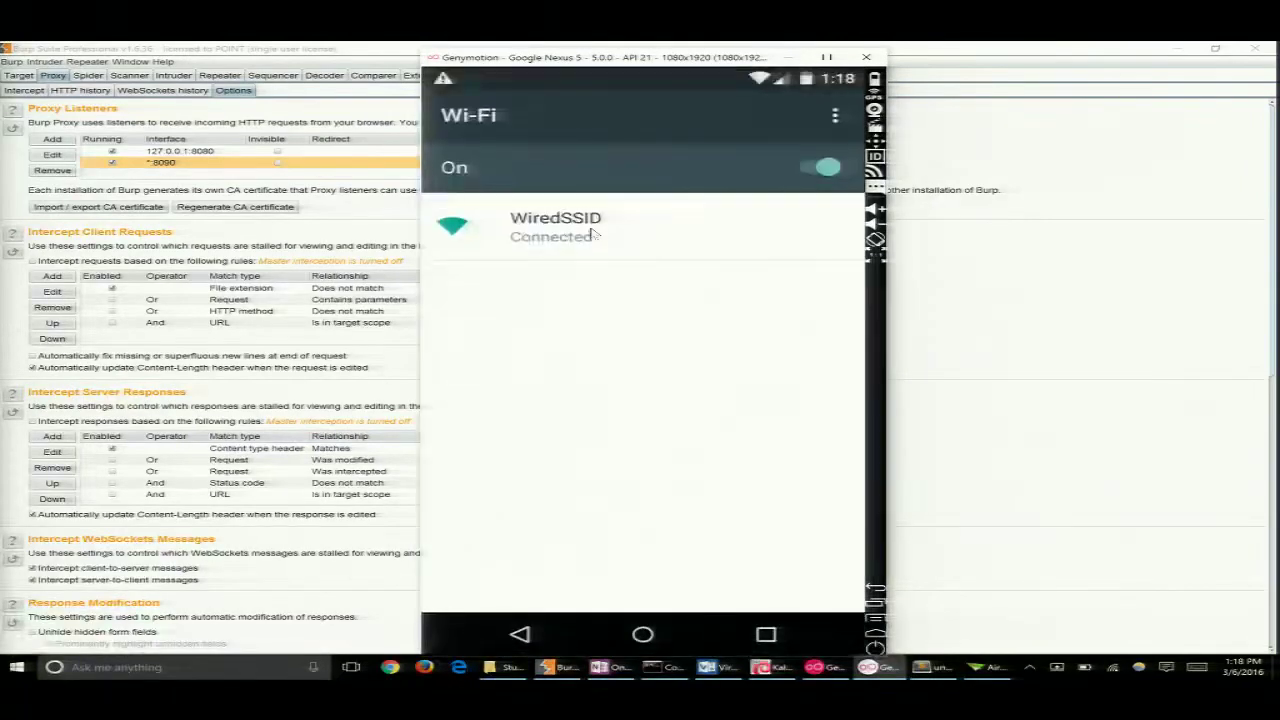
Confirm WiredSSID's manual proxy is 10.0.1.235 port 8090 under Modify network, then cancel
{"action": "left_click", "coordinate": [590, 232]}
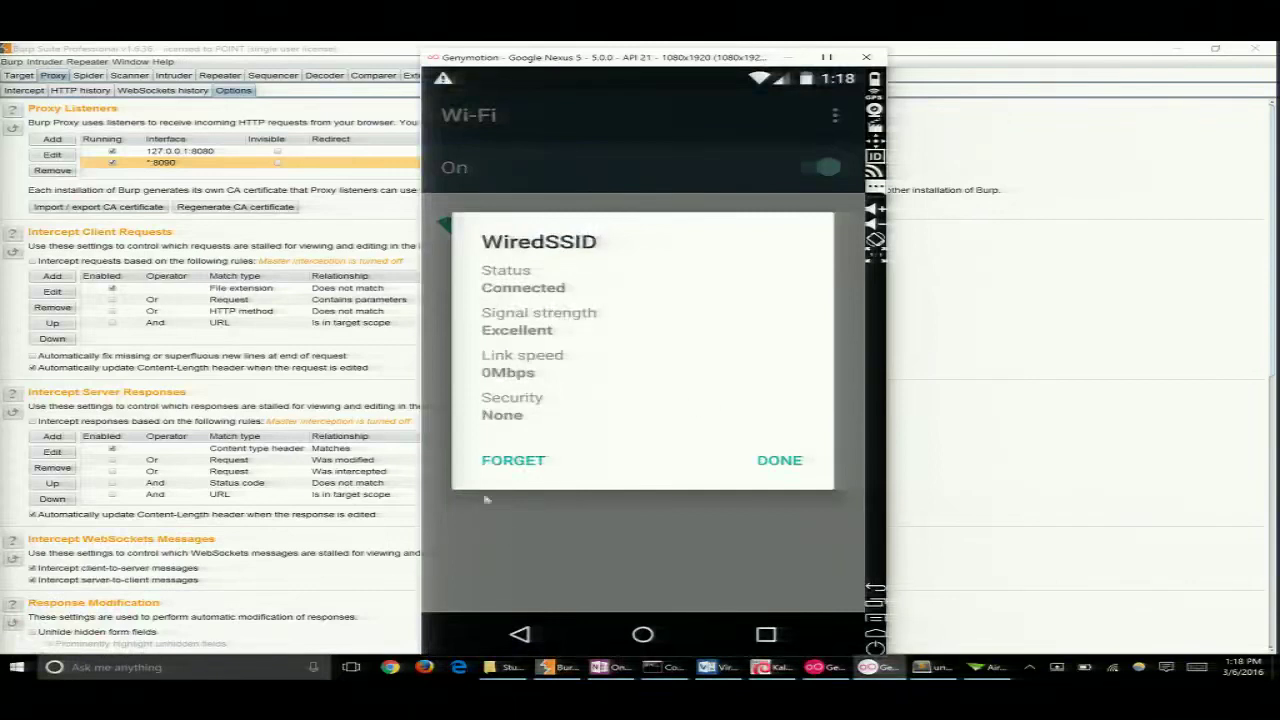
{"action": "left_click", "coordinate": [529, 514]}
{"action": "left_click", "coordinate": [626, 229]}
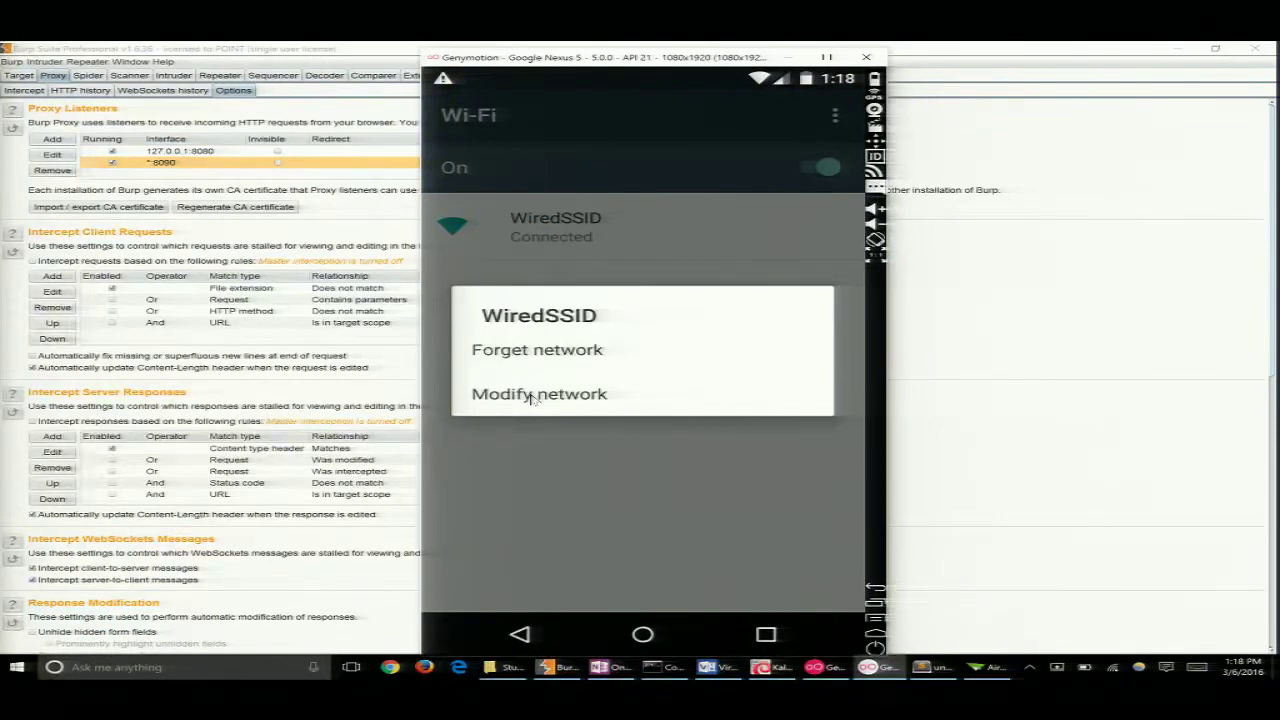
{"action": "left_click", "coordinate": [541, 395]}
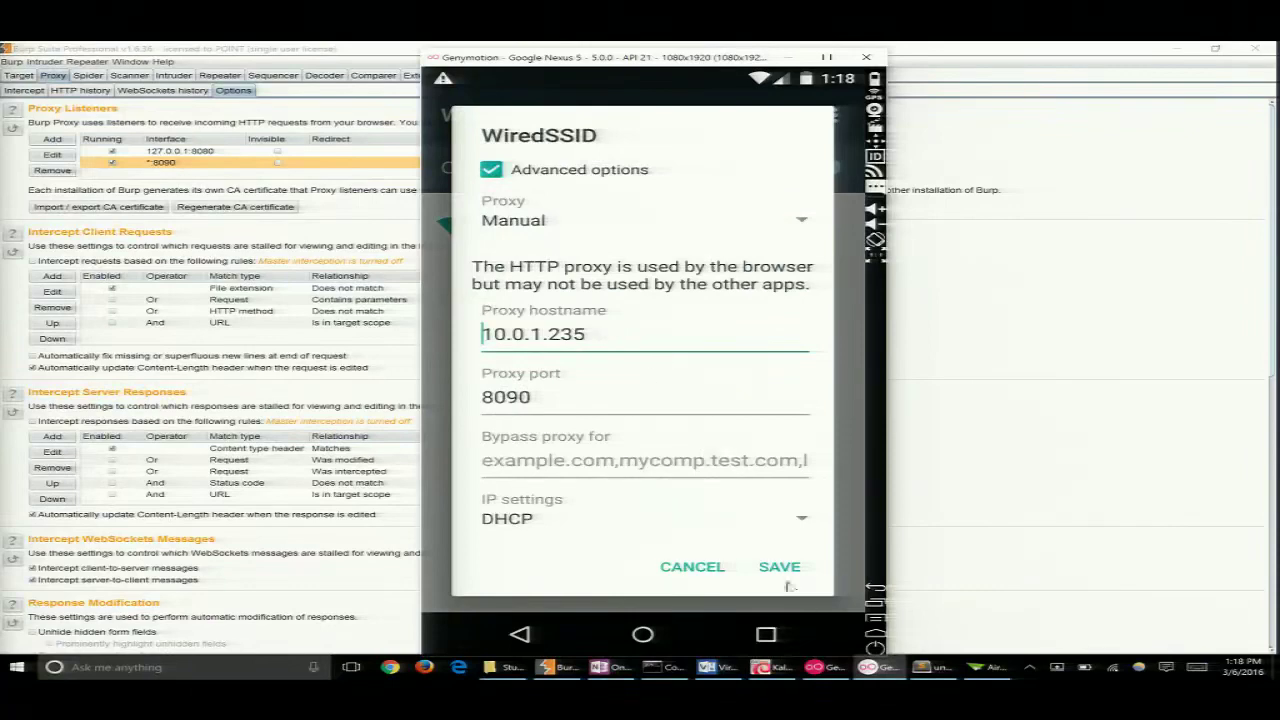
{"action": "left_click", "coordinate": [684, 569]}
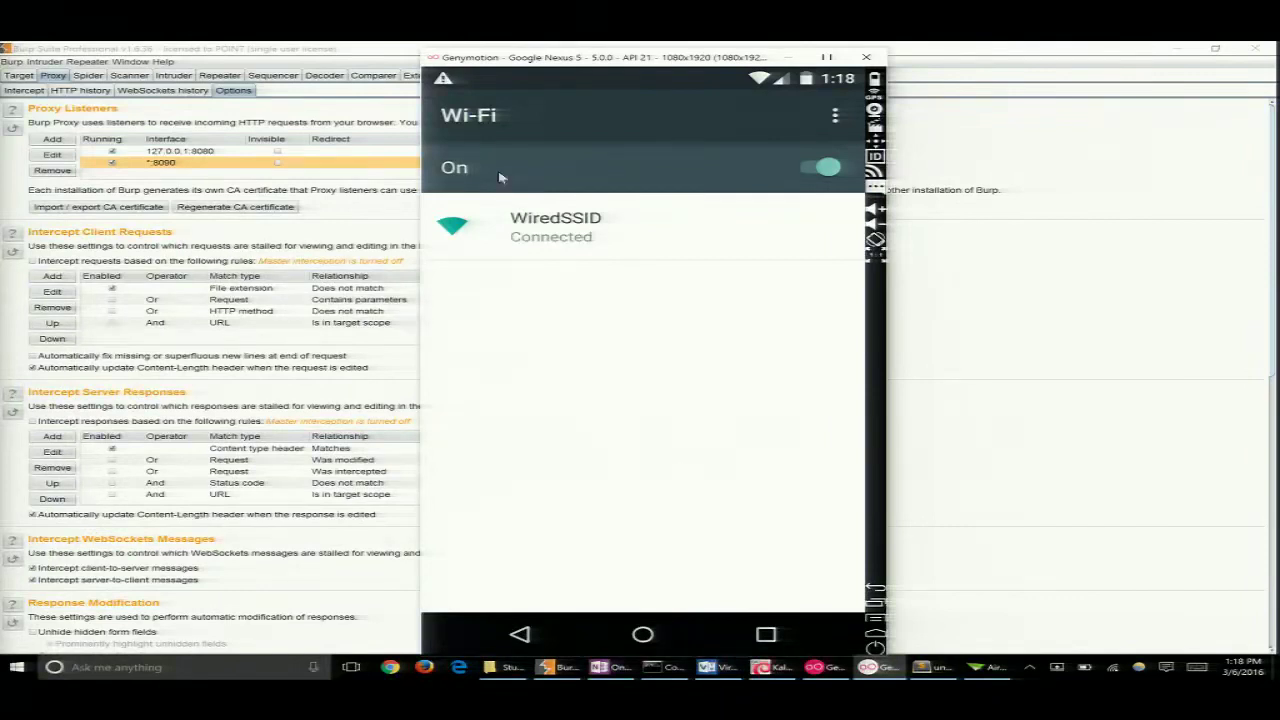
Check Burp's Proxy HTTP history, then switch back to the emulator
{"action": "left_click", "coordinate": [631, 634]}
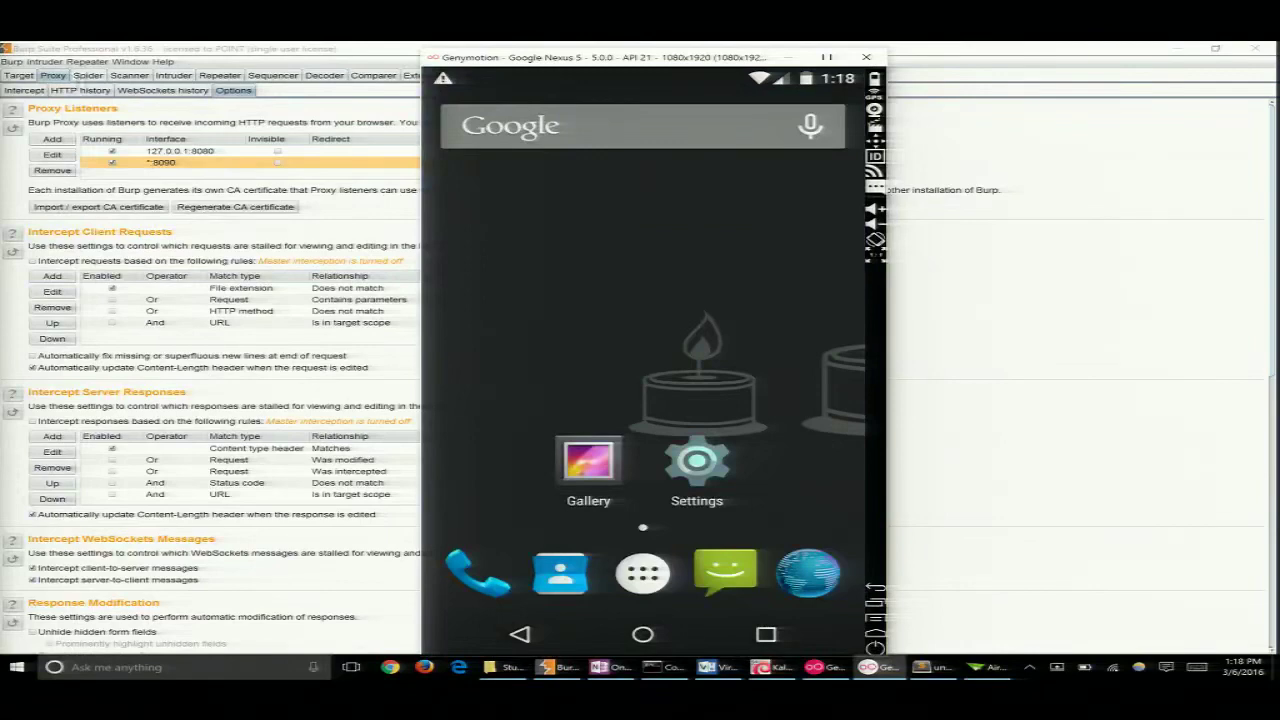
{"action": "left_click", "coordinate": [68, 92]}
{"action": "left_click", "coordinate": [68, 92]}
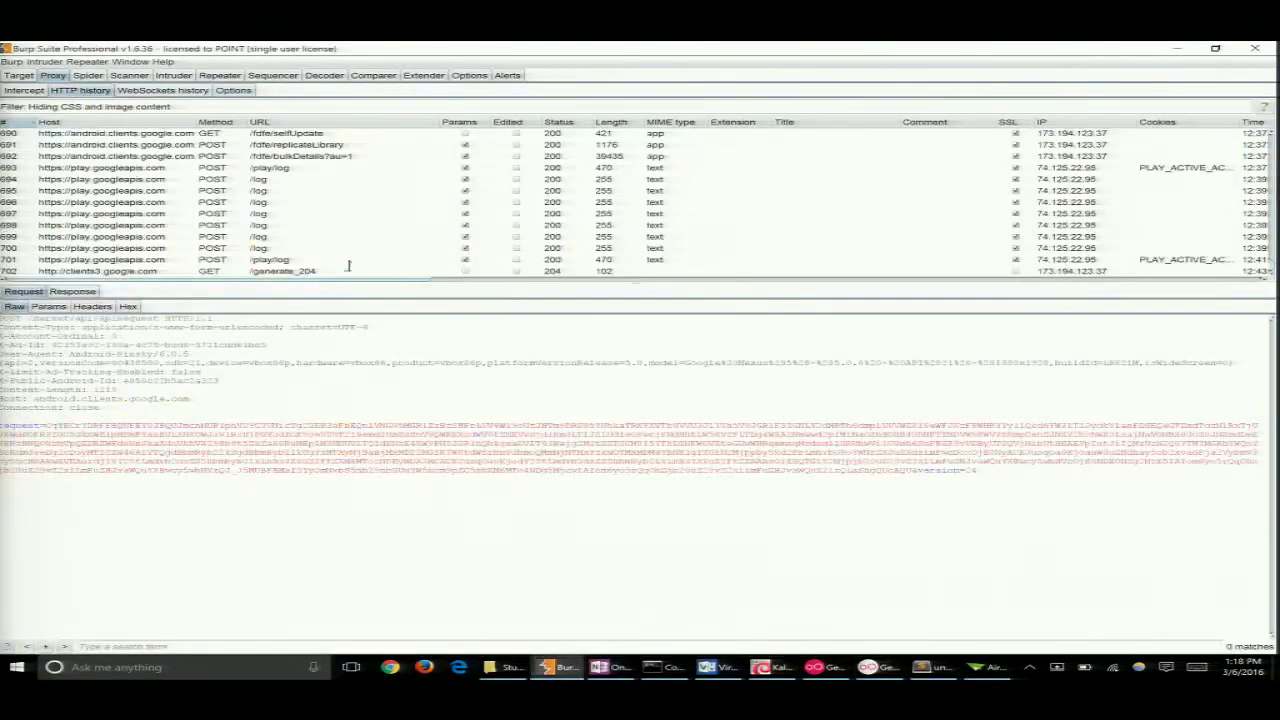
{"action": "key", "text": "alt+Tab"}
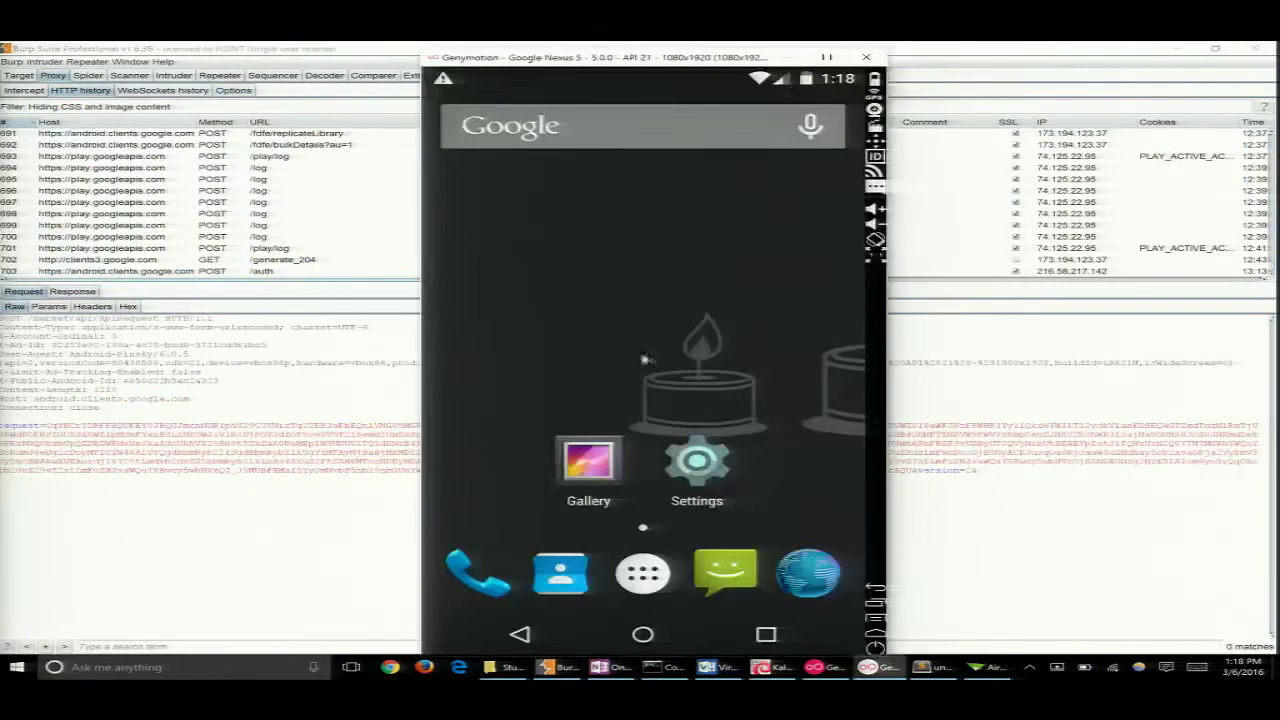
Launch InsecureBankv2 and log in with the test account's username and password
{"action": "left_click", "coordinate": [642, 572]}
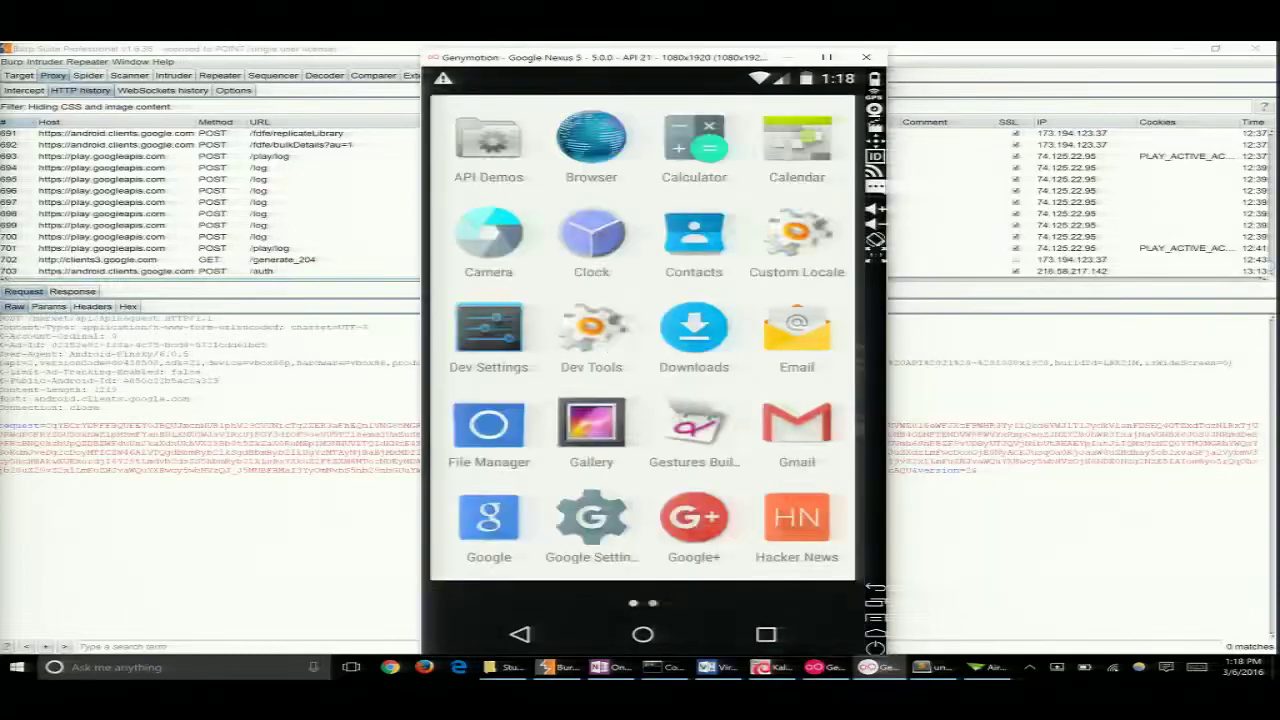
{"action": "left_click_drag", "start_coordinate": [750, 345], "coordinate": [520, 345]}
{"action": "left_click", "coordinate": [572, 138]}
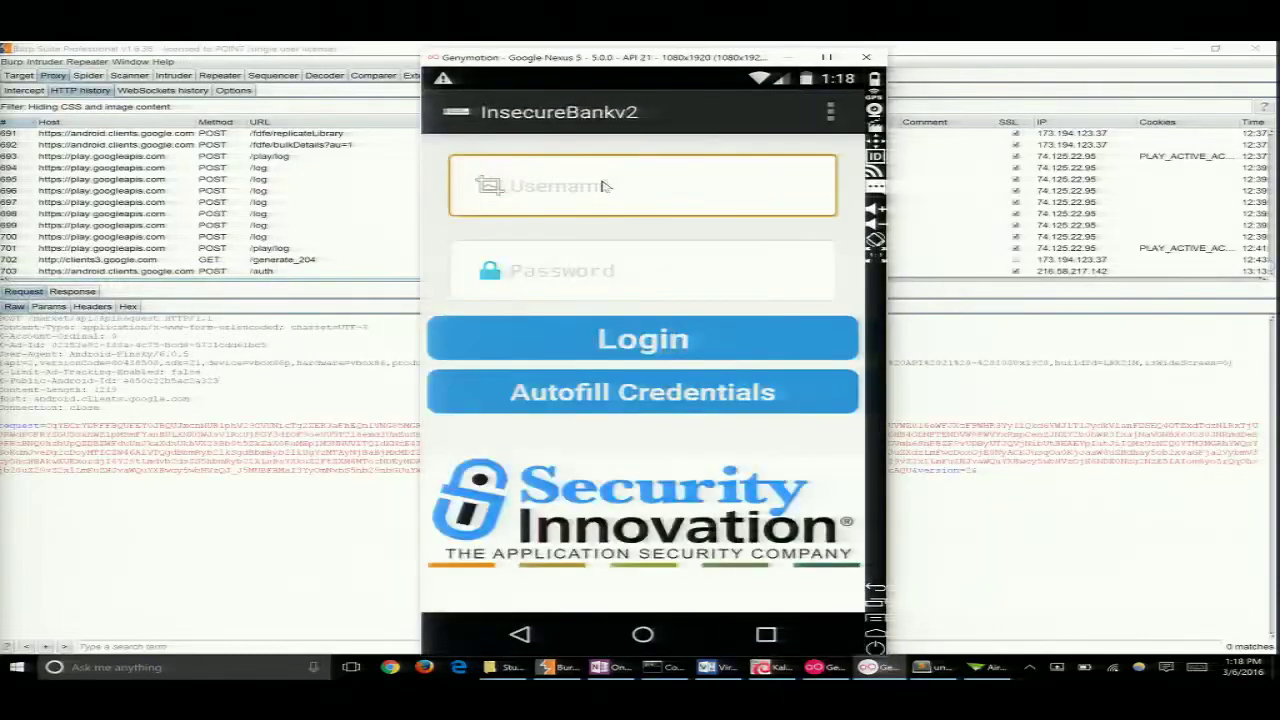
{"action": "key", "text": "Tab"}
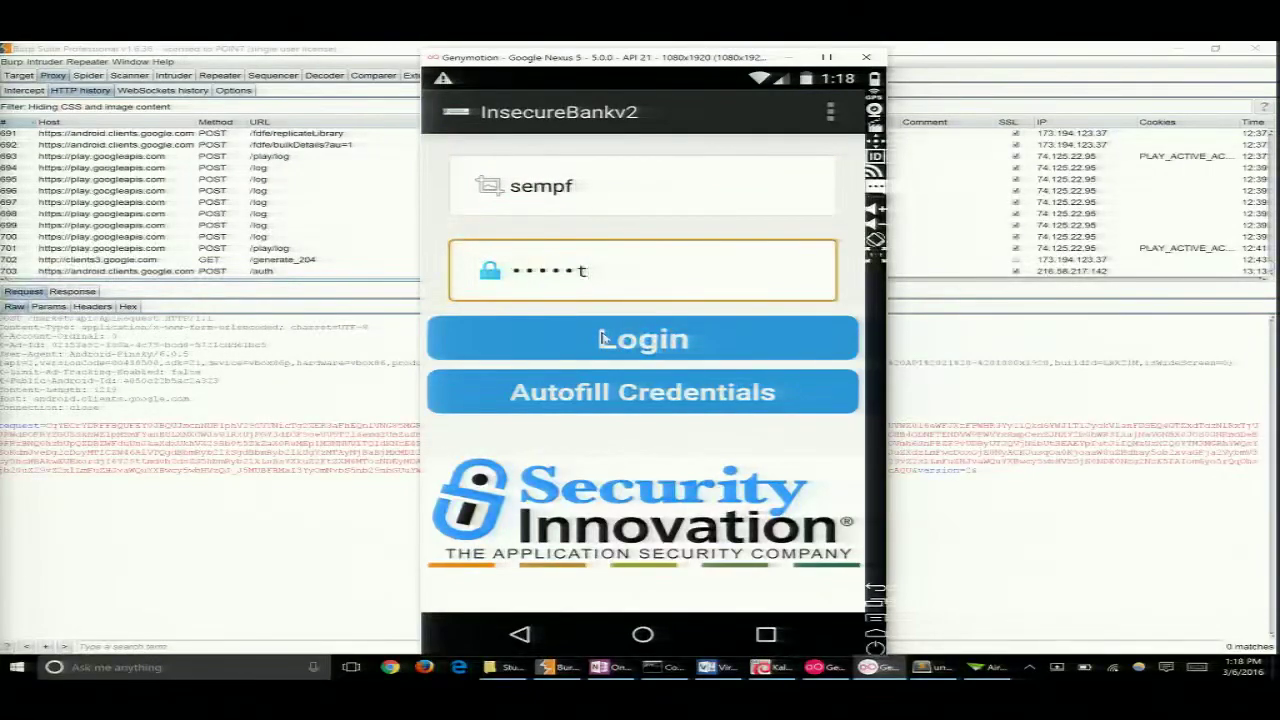
{"action": "left_click", "coordinate": [280, 206]}
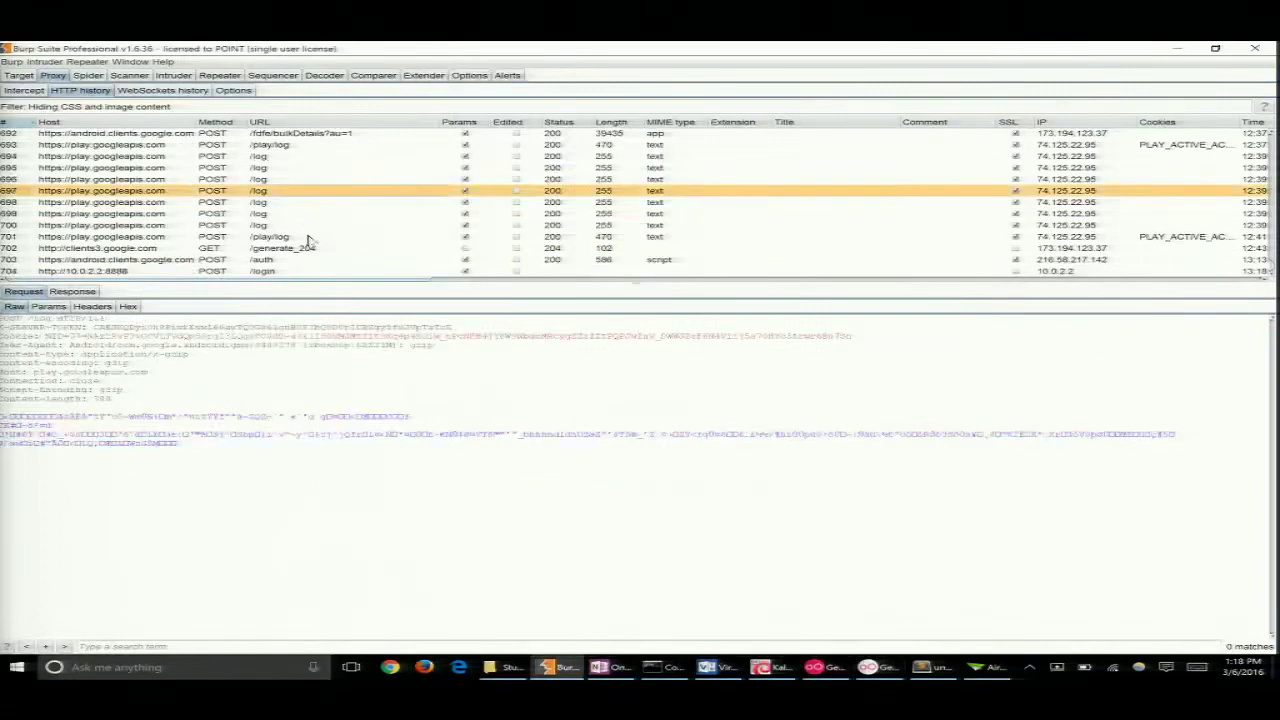
{"action": "left_click", "coordinate": [394, 271]}
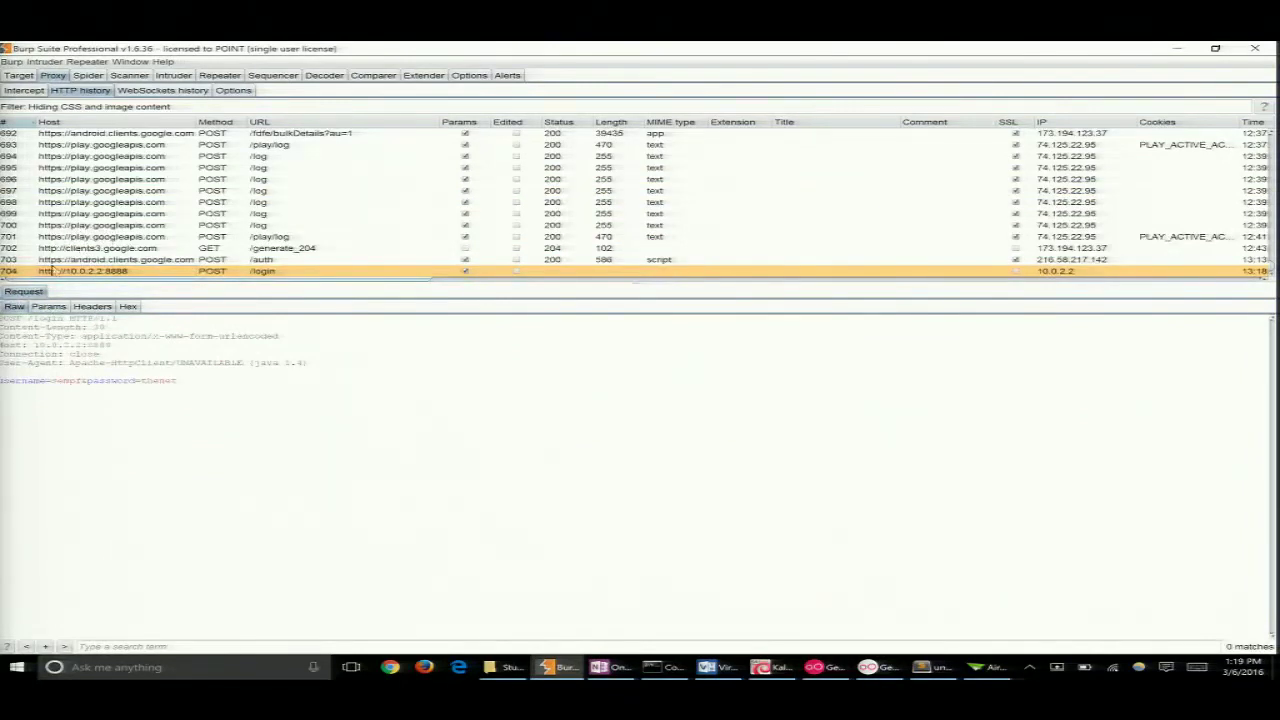
{"action": "left_click", "coordinate": [112, 194]}
{"action": "scroll", "coordinate": [110, 194], "scroll_direction": "up", "scroll_amount": 10}
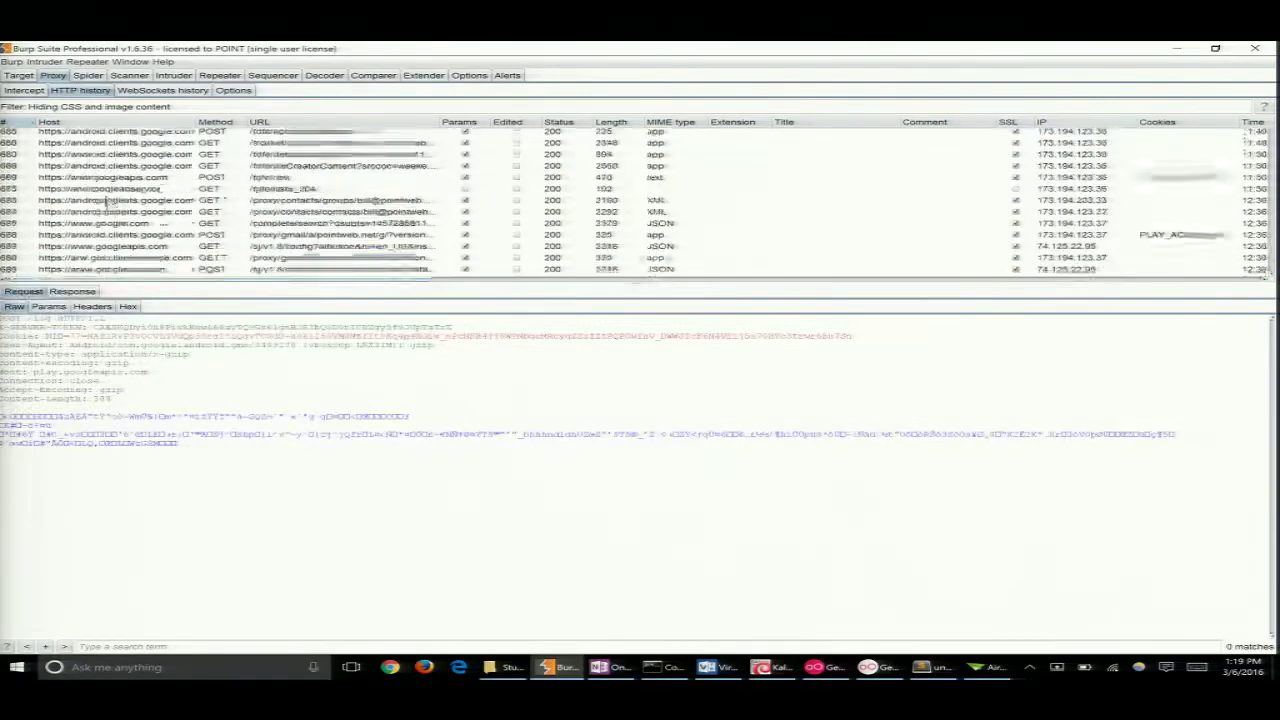
{"action": "scroll", "coordinate": [107, 200], "scroll_direction": "up", "scroll_amount": 10}
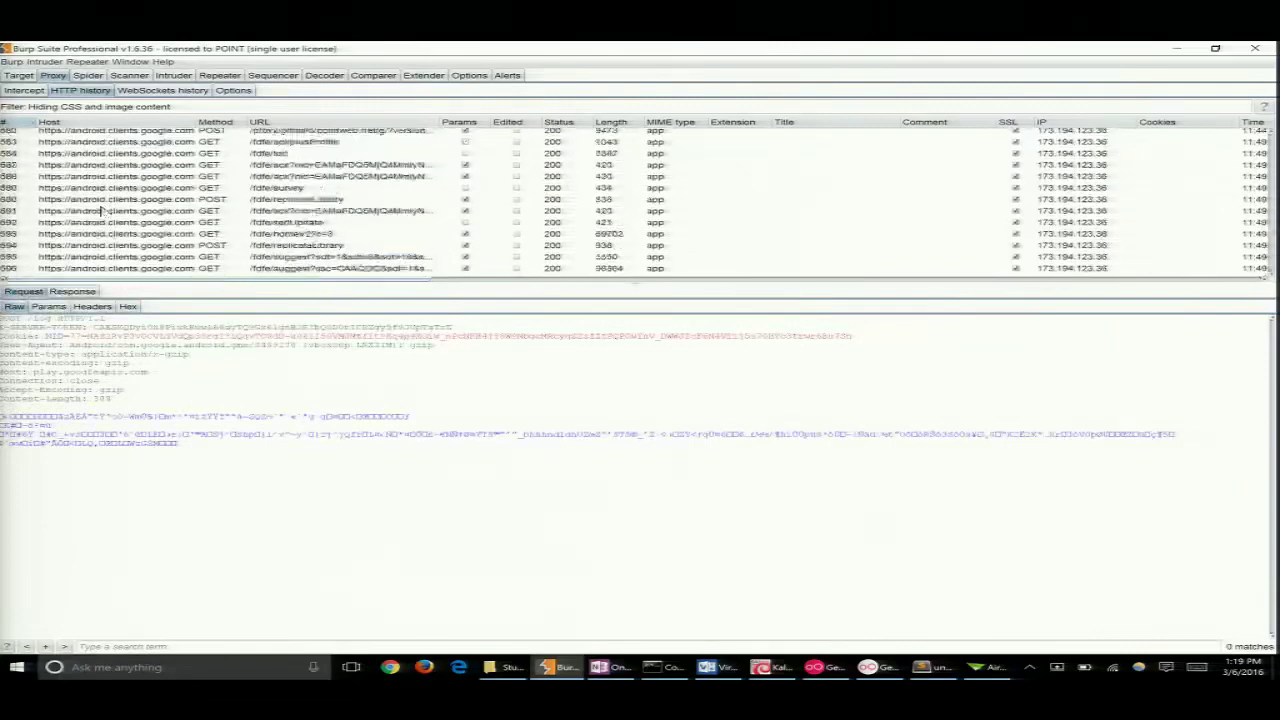
{"action": "scroll", "coordinate": [110, 222], "scroll_direction": "down", "scroll_amount": 5}
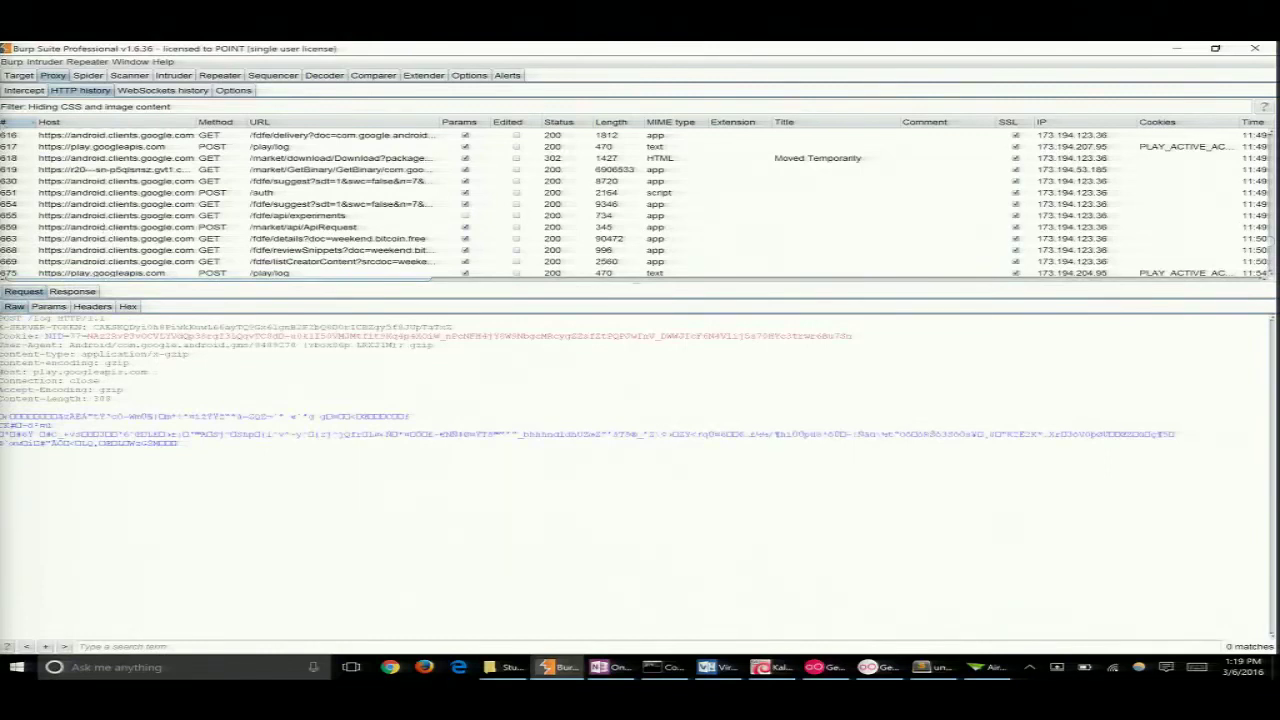
{"action": "scroll", "coordinate": [303, 195], "scroll_direction": "up", "scroll_amount": 10}
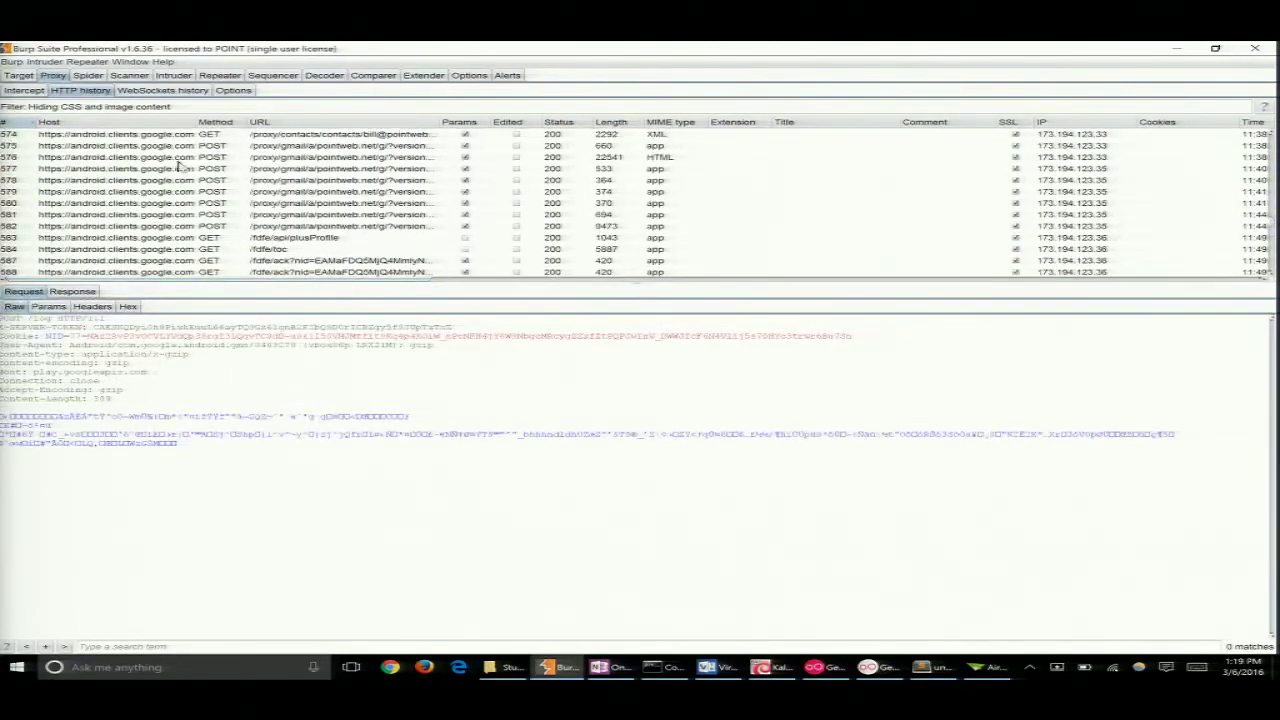
{"action": "scroll", "coordinate": [155, 190], "scroll_direction": "down", "scroll_amount": 15}
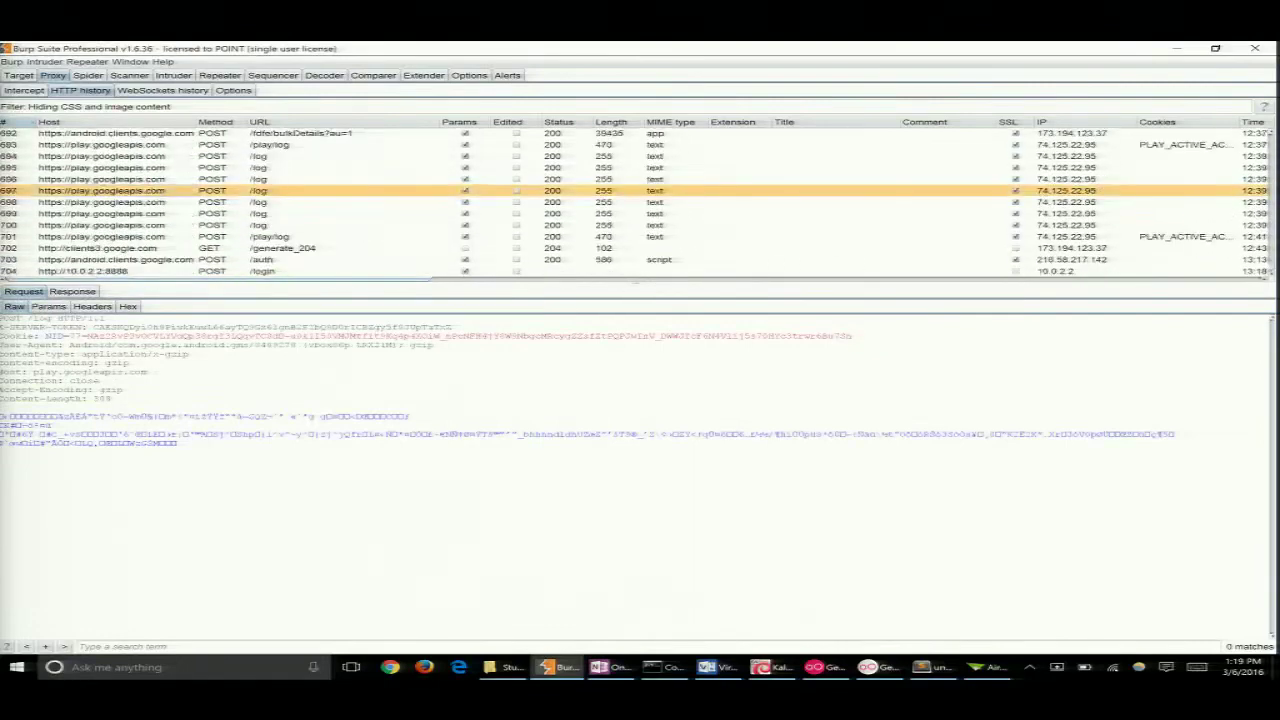
Add the /login request to the target scope and filter history to in-scope items only
{"action": "right_click", "coordinate": [90, 273]}
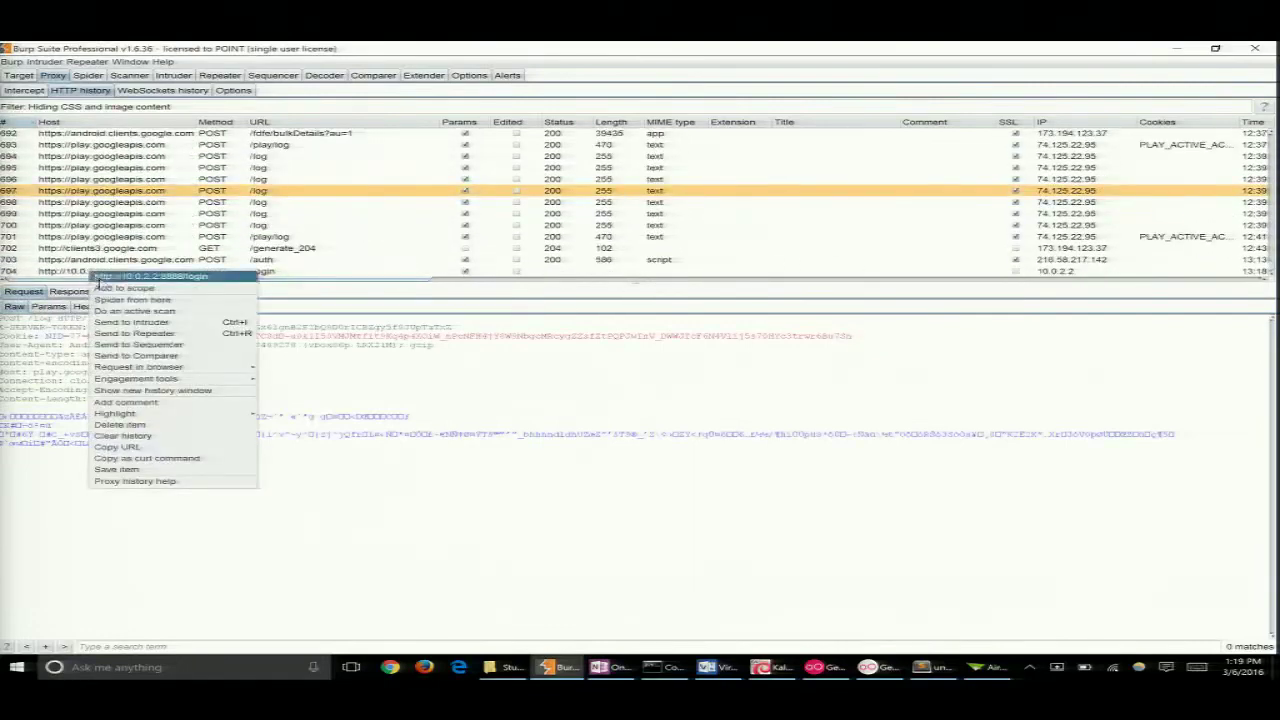
{"action": "left_click", "coordinate": [110, 289]}
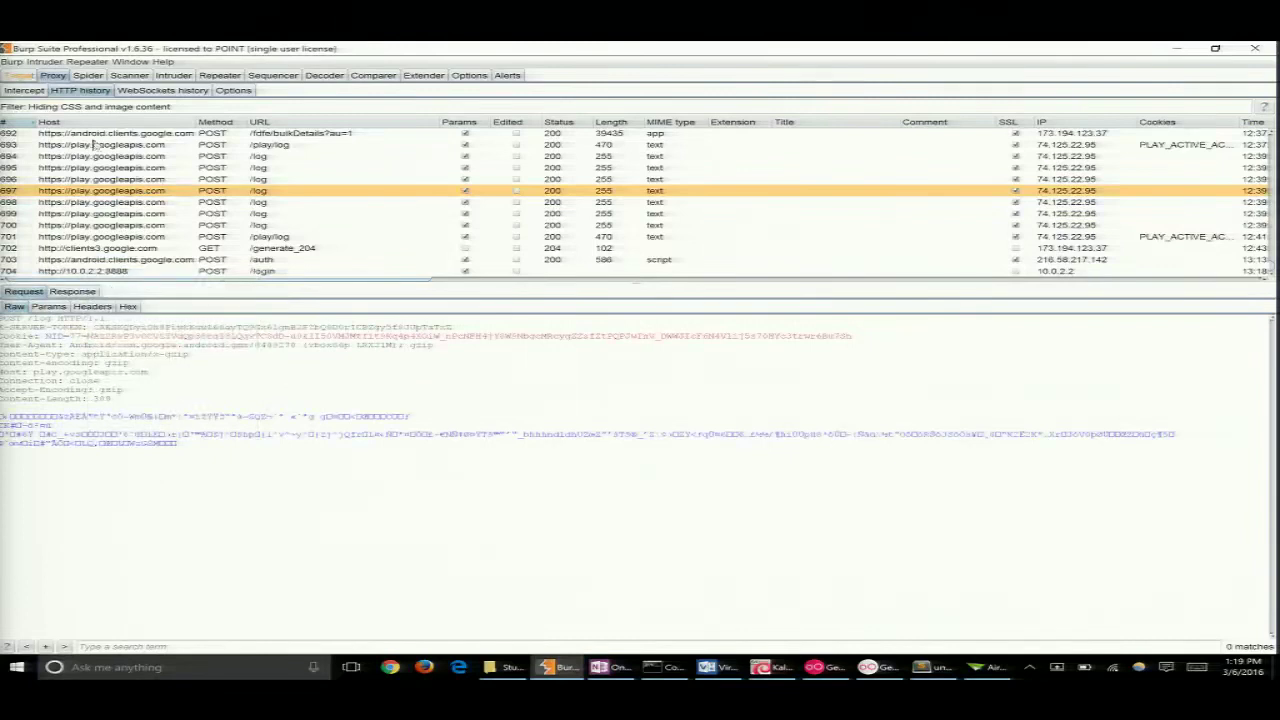
{"action": "left_click", "coordinate": [107, 110]}
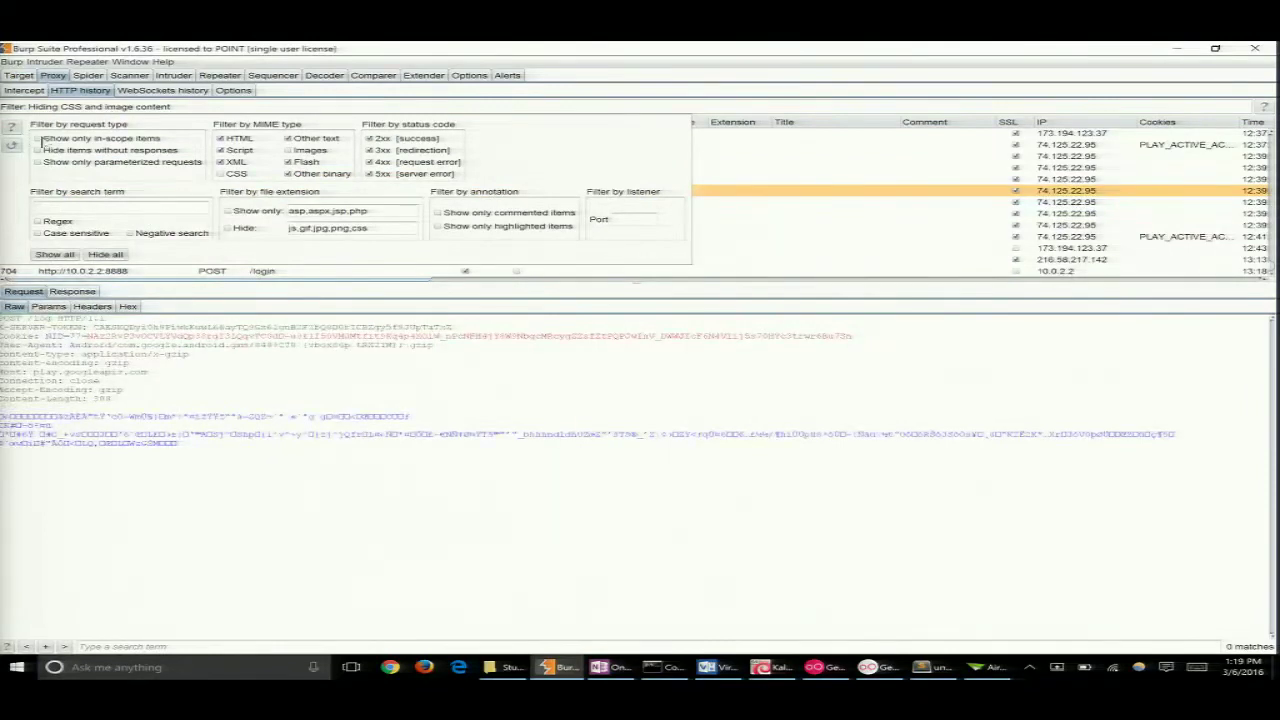
{"action": "left_click", "coordinate": [40, 143]}
{"action": "left_click", "coordinate": [262, 392]}
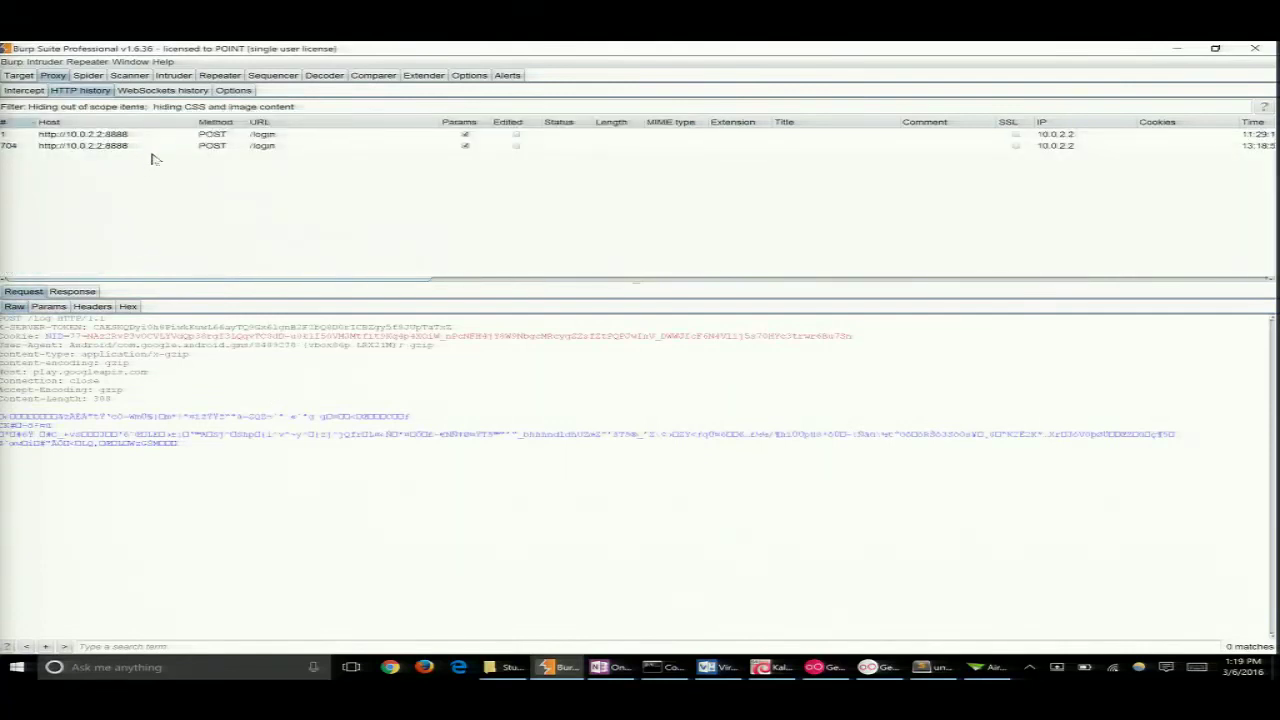
Turn off the in-scope-only filter to show all requests again, then return to the emulator
{"action": "left_click", "coordinate": [62, 107]}
{"action": "left_click", "coordinate": [64, 140]}
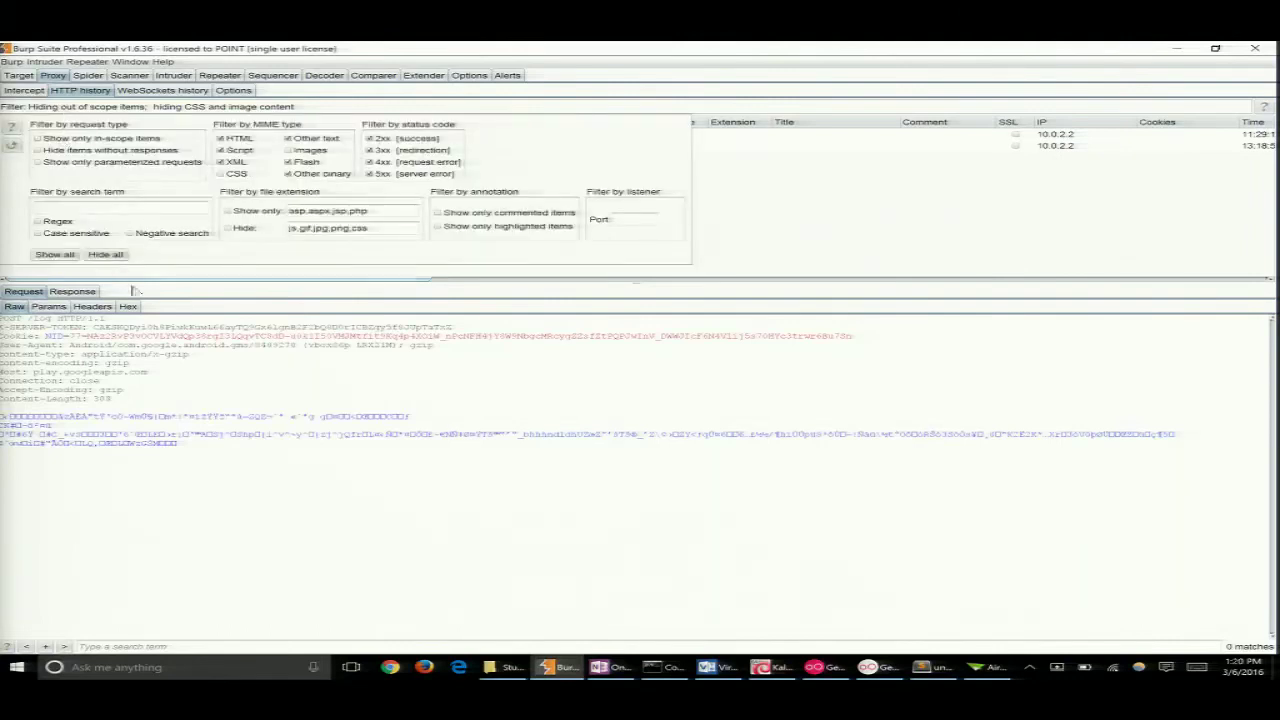
{"action": "left_click", "coordinate": [177, 341]}
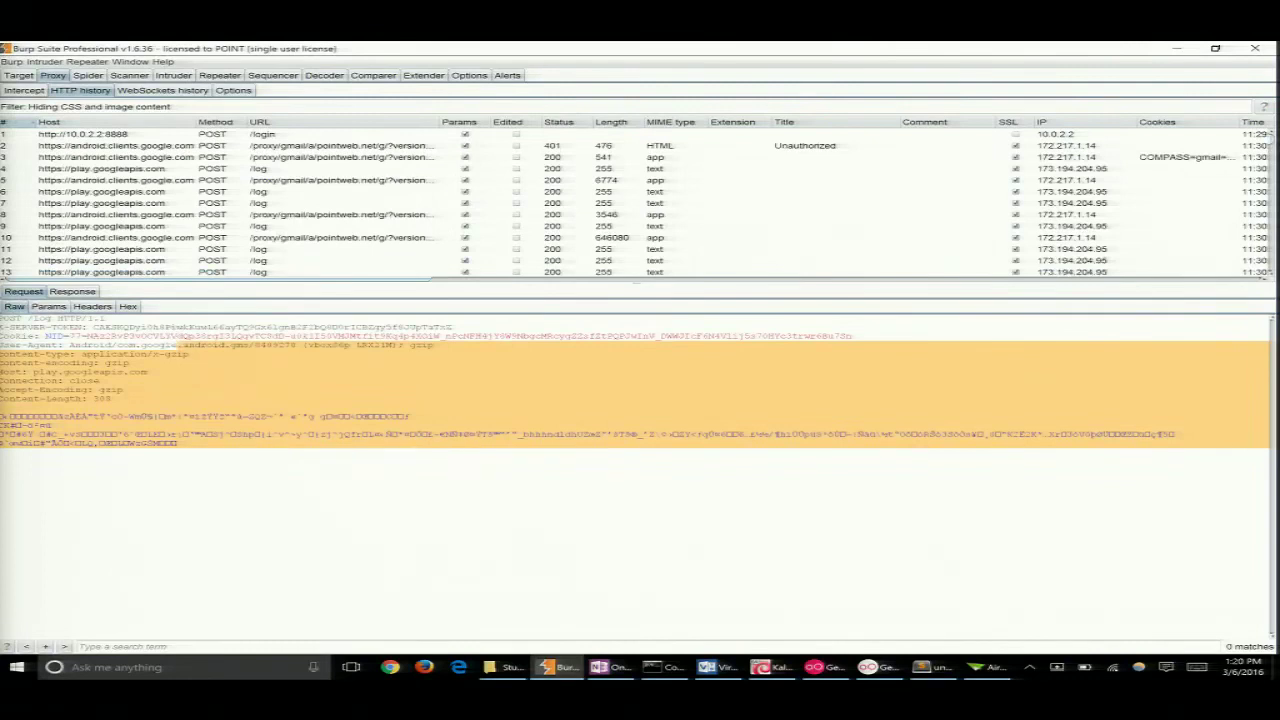
{"action": "left_click", "coordinate": [880, 668]}
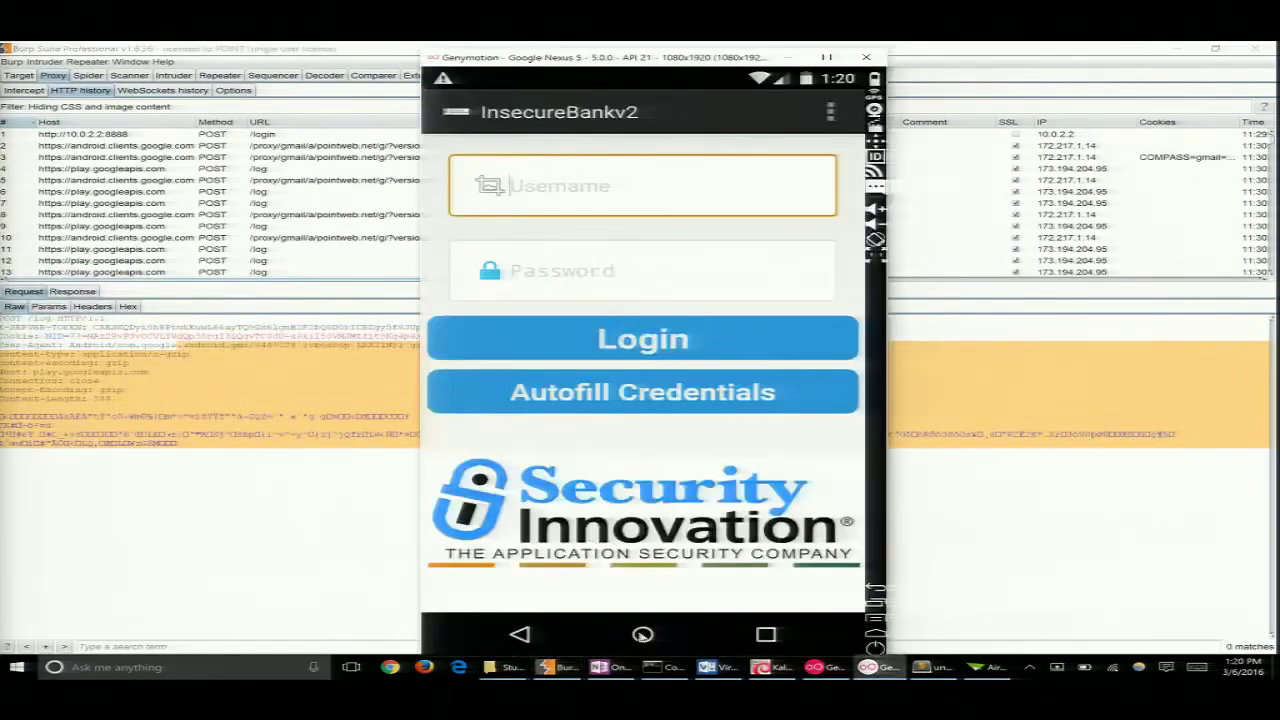
Launch Hacker News, show its Best stories list, then return to Burp's proxy history
{"action": "left_click", "coordinate": [642, 634]}
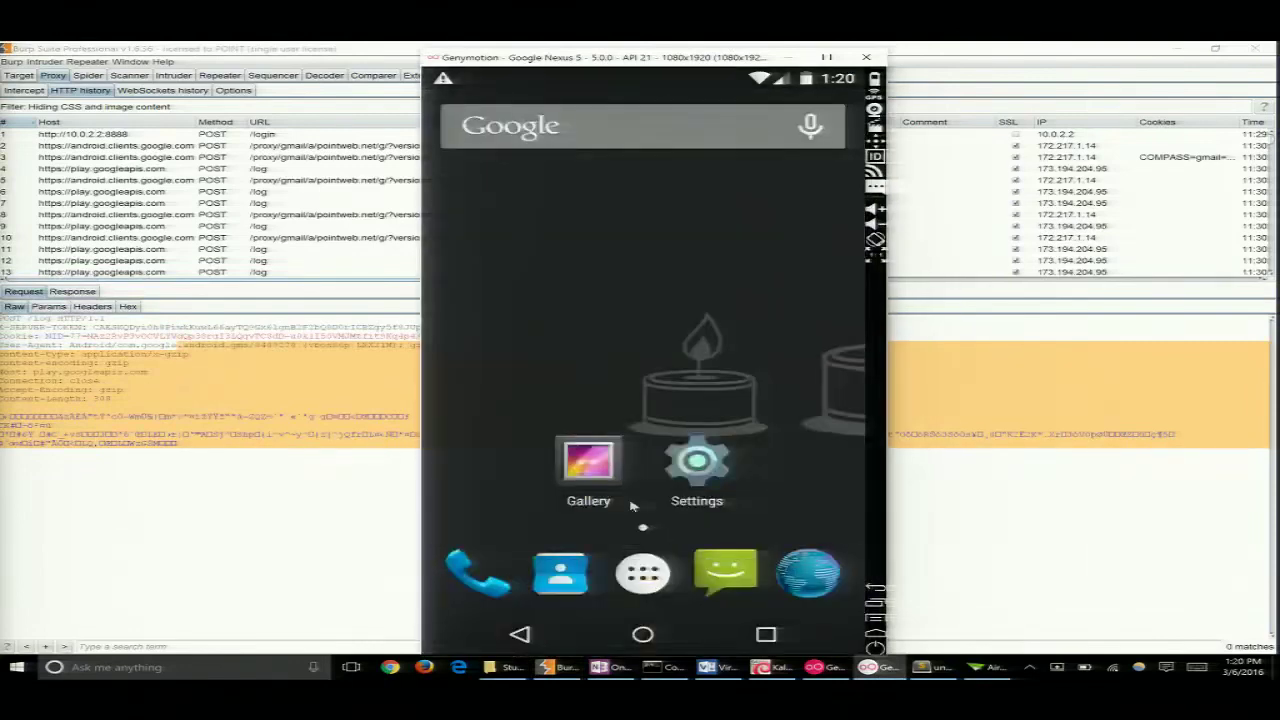
{"action": "left_click", "coordinate": [642, 572]}
{"action": "left_click", "coordinate": [798, 528]}
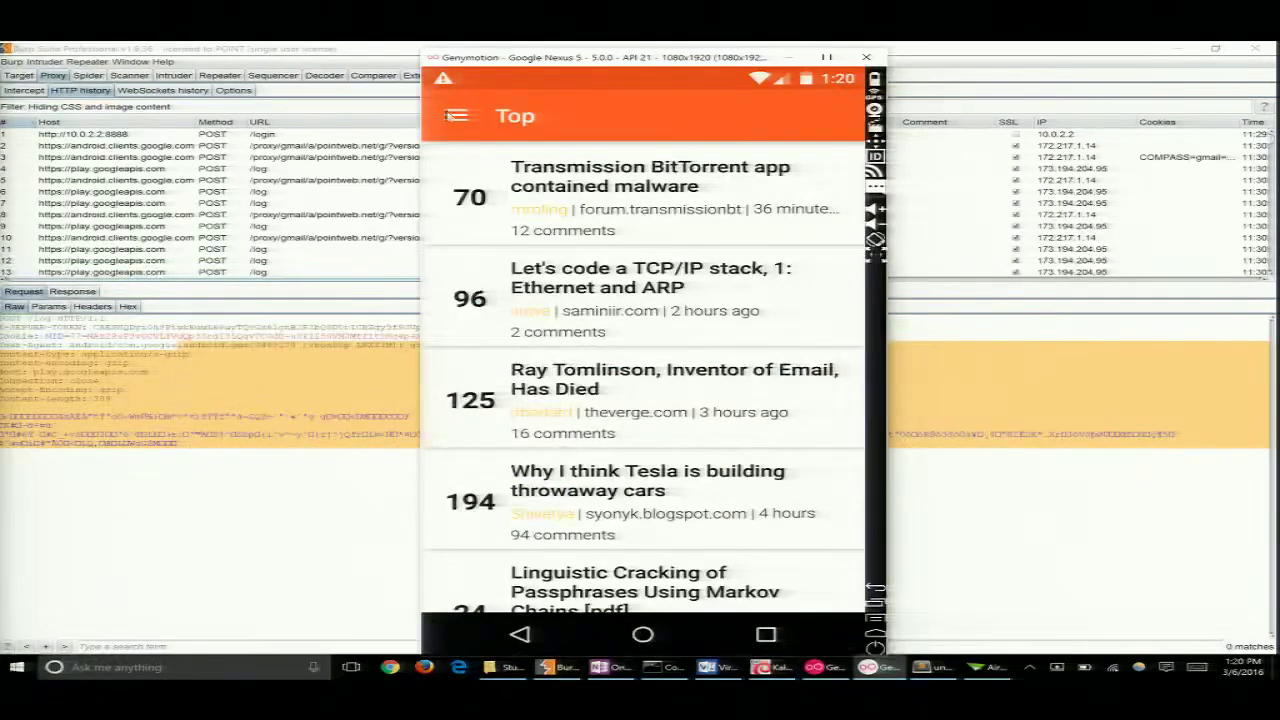
{"action": "left_click", "coordinate": [452, 116]}
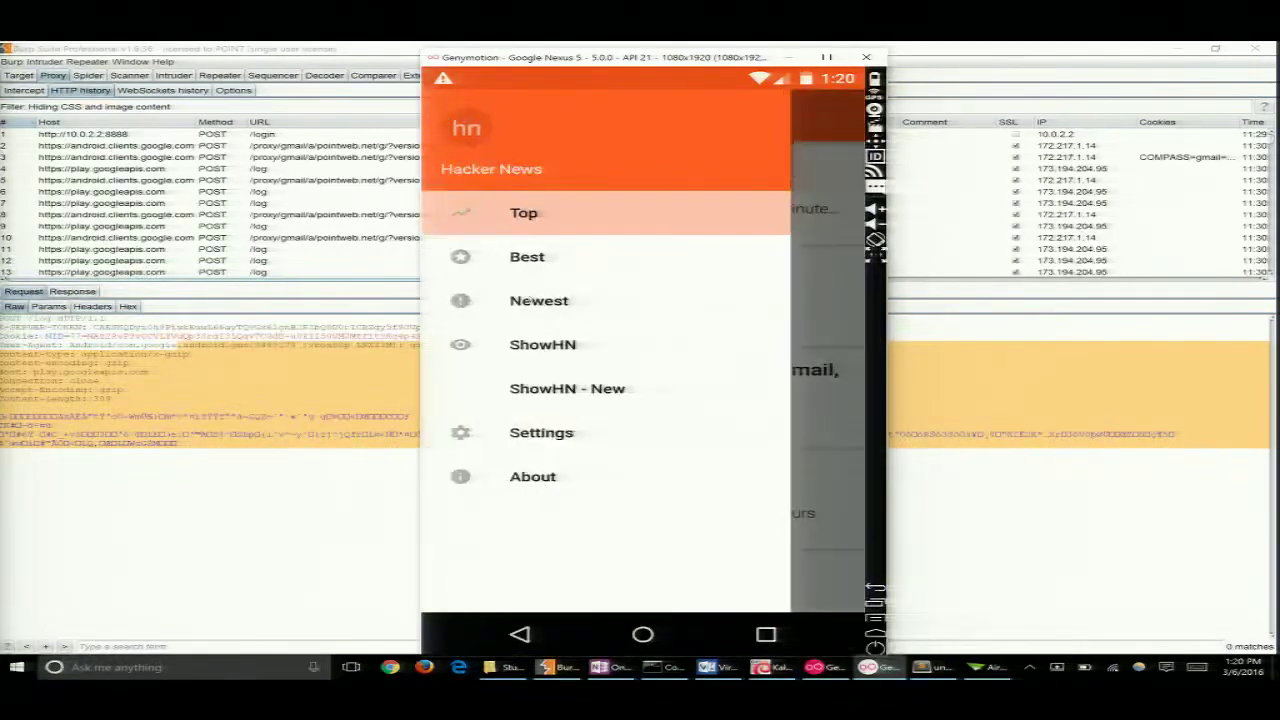
{"action": "left_click", "coordinate": [510, 261]}
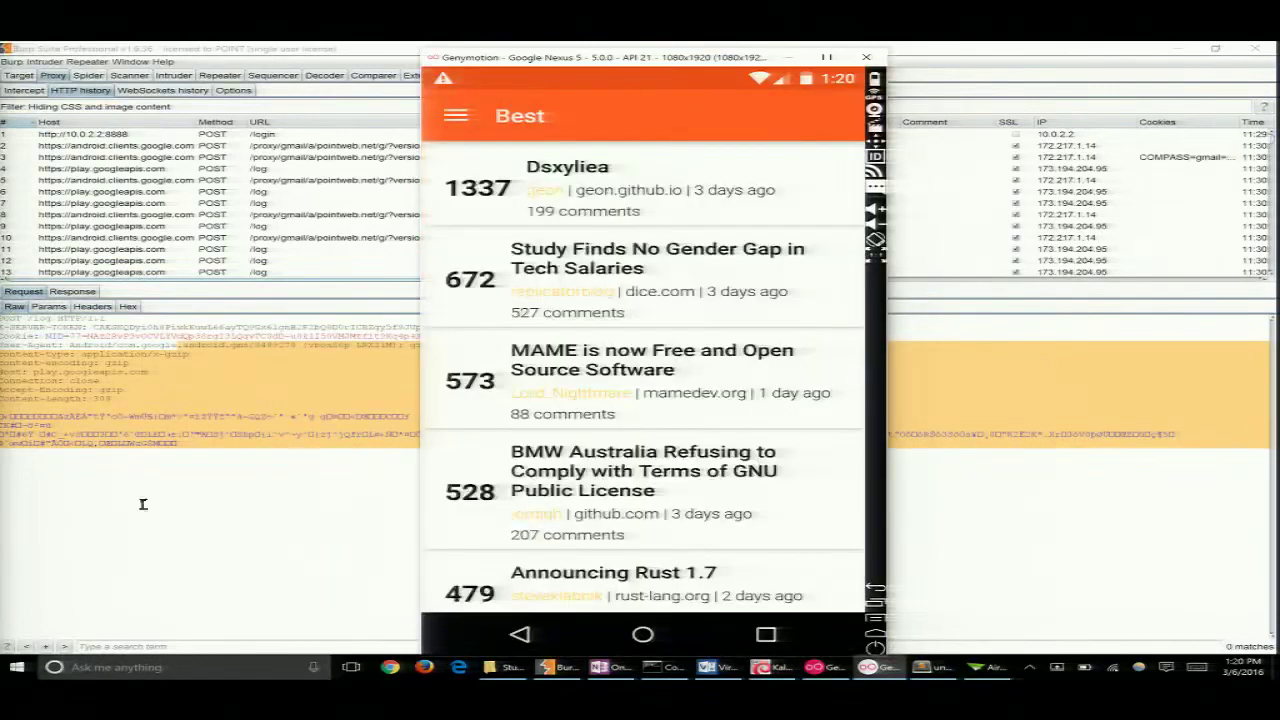
{"action": "left_click", "coordinate": [198, 539]}
{"action": "scroll", "coordinate": [365, 217], "scroll_direction": "down", "scroll_amount": 5}
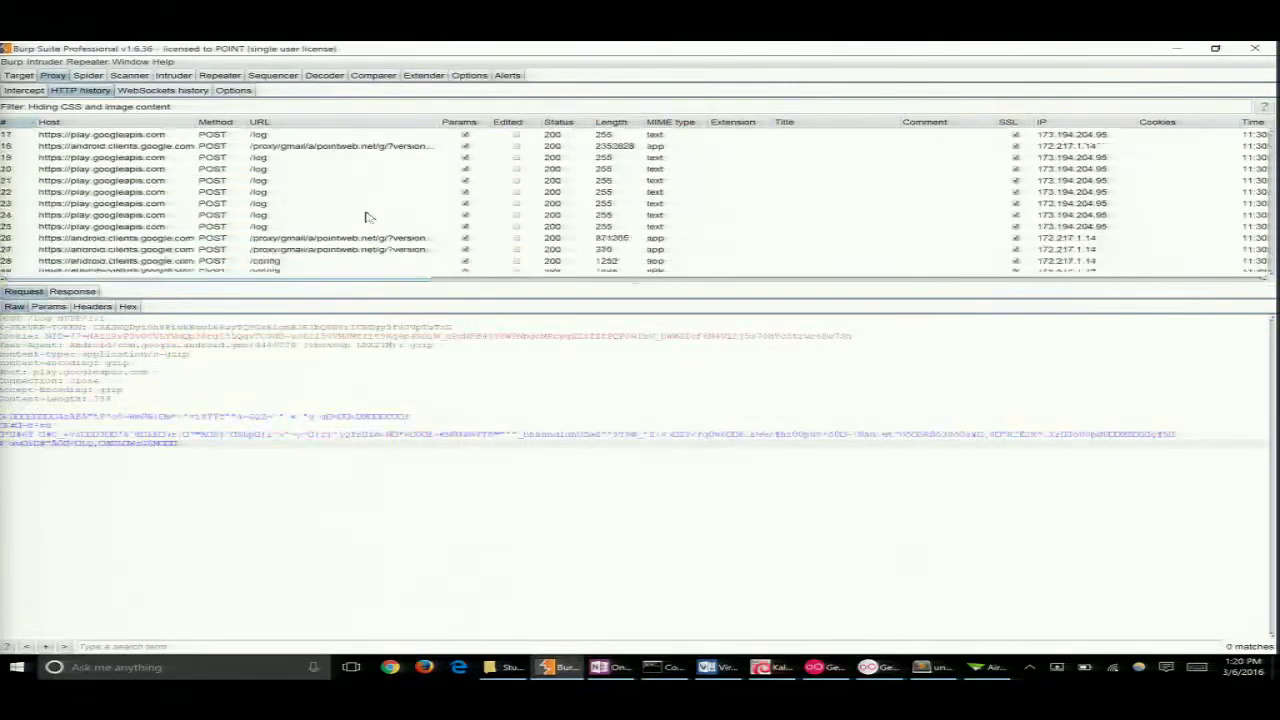
Select the captured GET /news request in HTTP history and highlight its request text
{"action": "scroll", "coordinate": [365, 217], "scroll_direction": "down", "scroll_amount": 20}
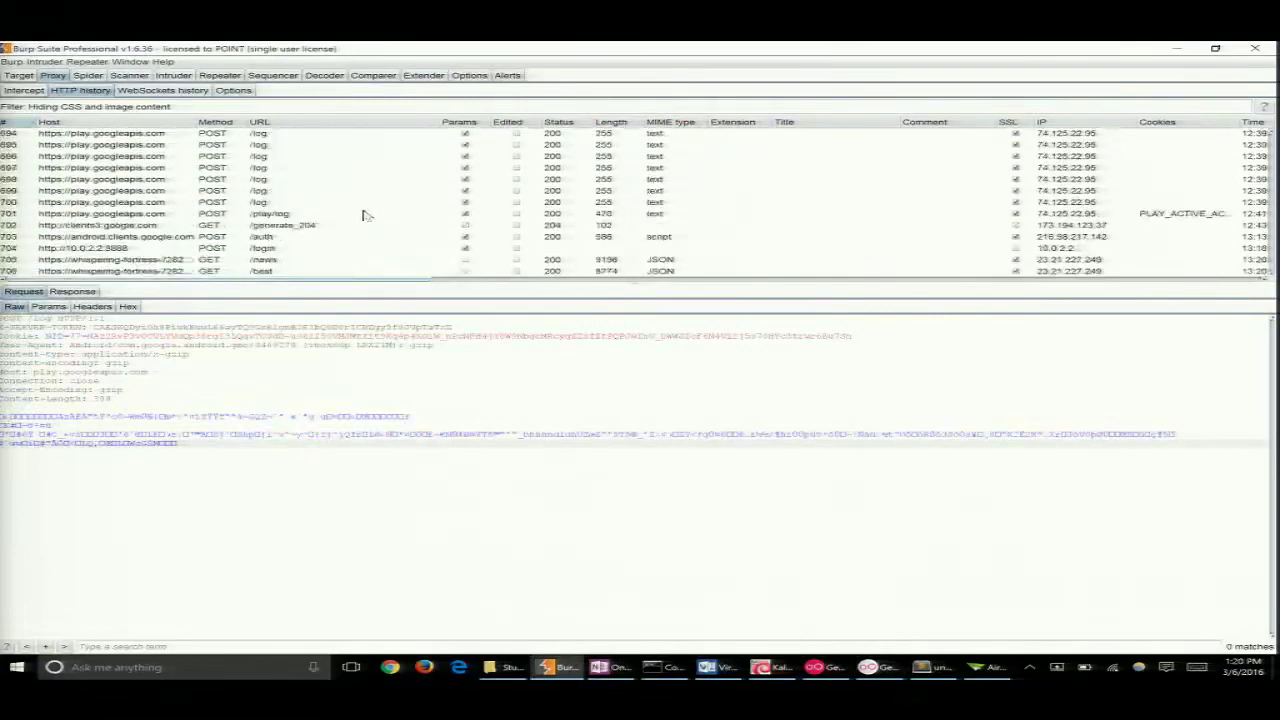
{"action": "left_click", "coordinate": [88, 249]}
{"action": "left_click", "coordinate": [115, 260]}
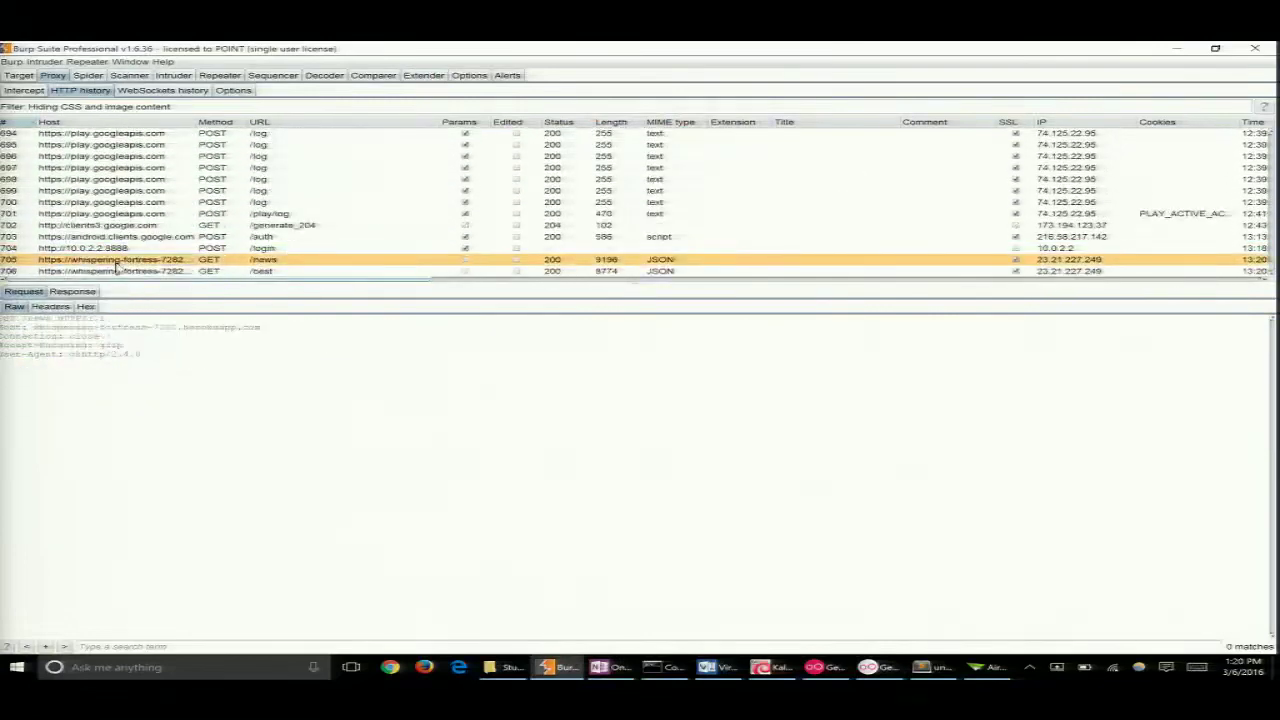
{"action": "left_click_drag", "start_coordinate": [223, 366], "coordinate": [4, 312]}
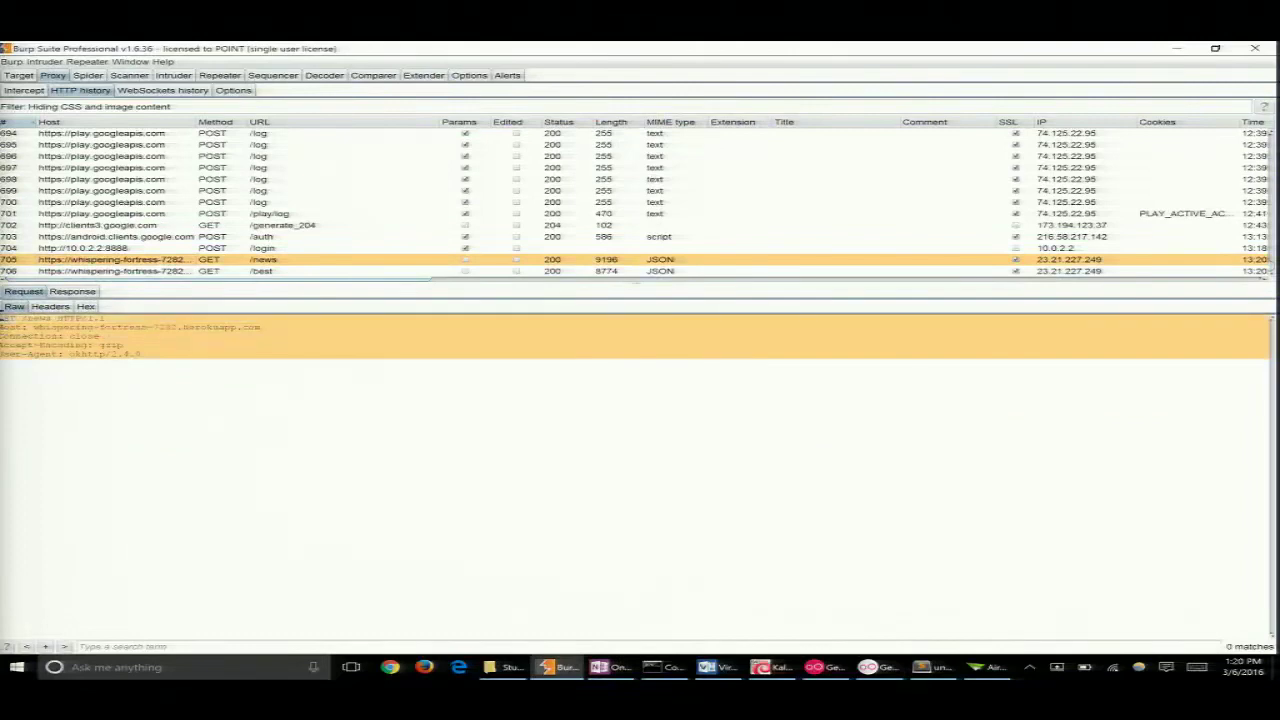
View the JSON response to GET /news and select its entire body
{"action": "left_click", "coordinate": [72, 291]}
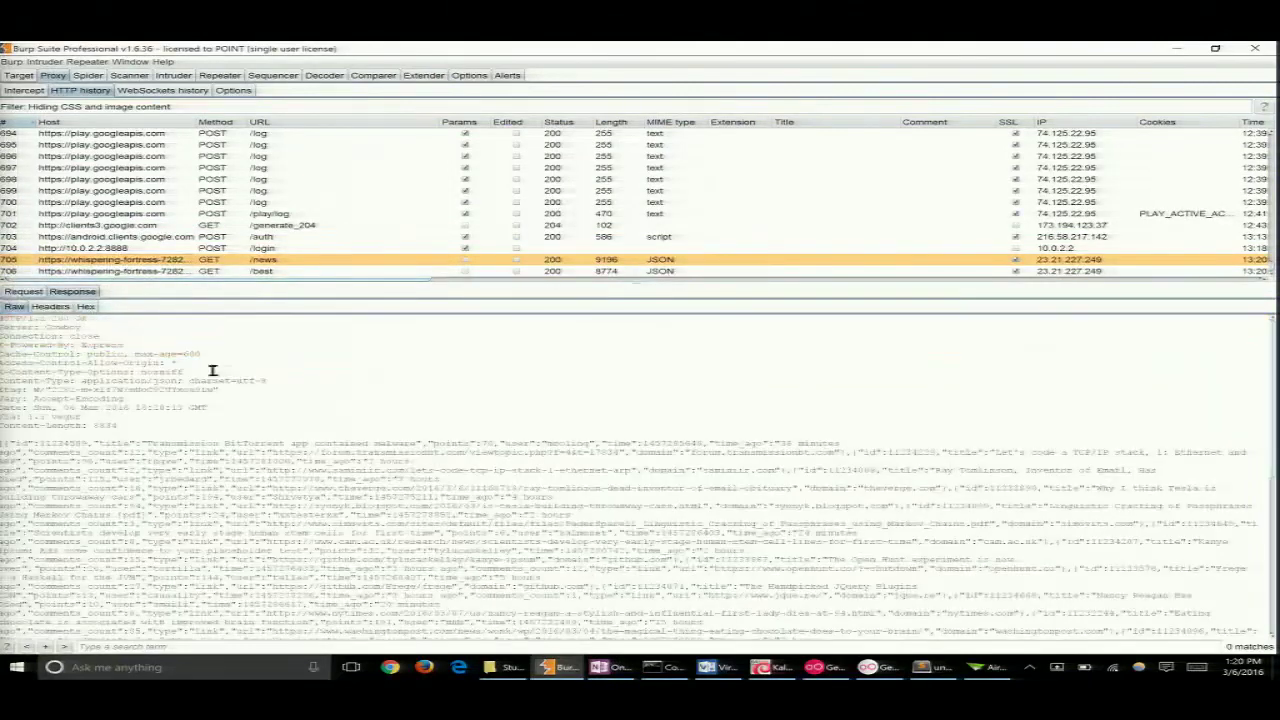
{"action": "scroll", "coordinate": [400, 446], "scroll_direction": "down", "scroll_amount": 2}
{"action": "left_click_drag", "start_coordinate": [20, 398], "coordinate": [237, 464]}
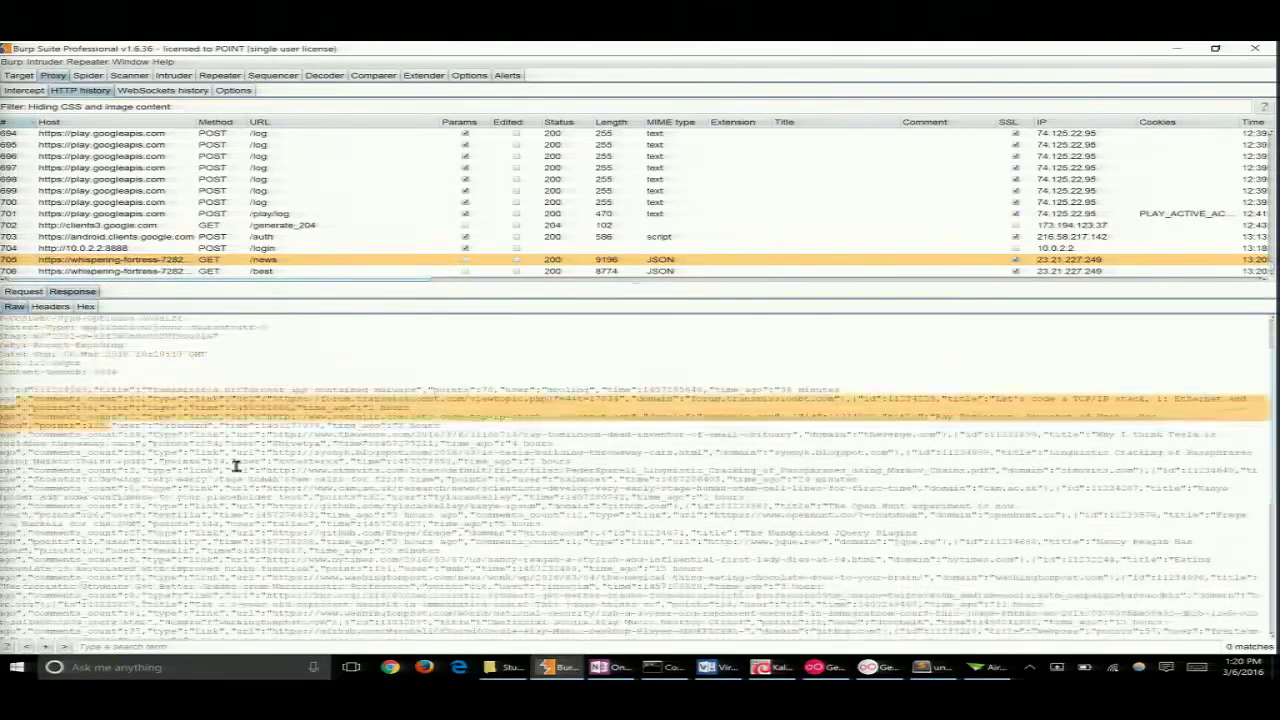
{"action": "key", "text": "ctrl+a"}
{"action": "scroll", "coordinate": [700, 480], "scroll_direction": "down", "scroll_amount": 5}
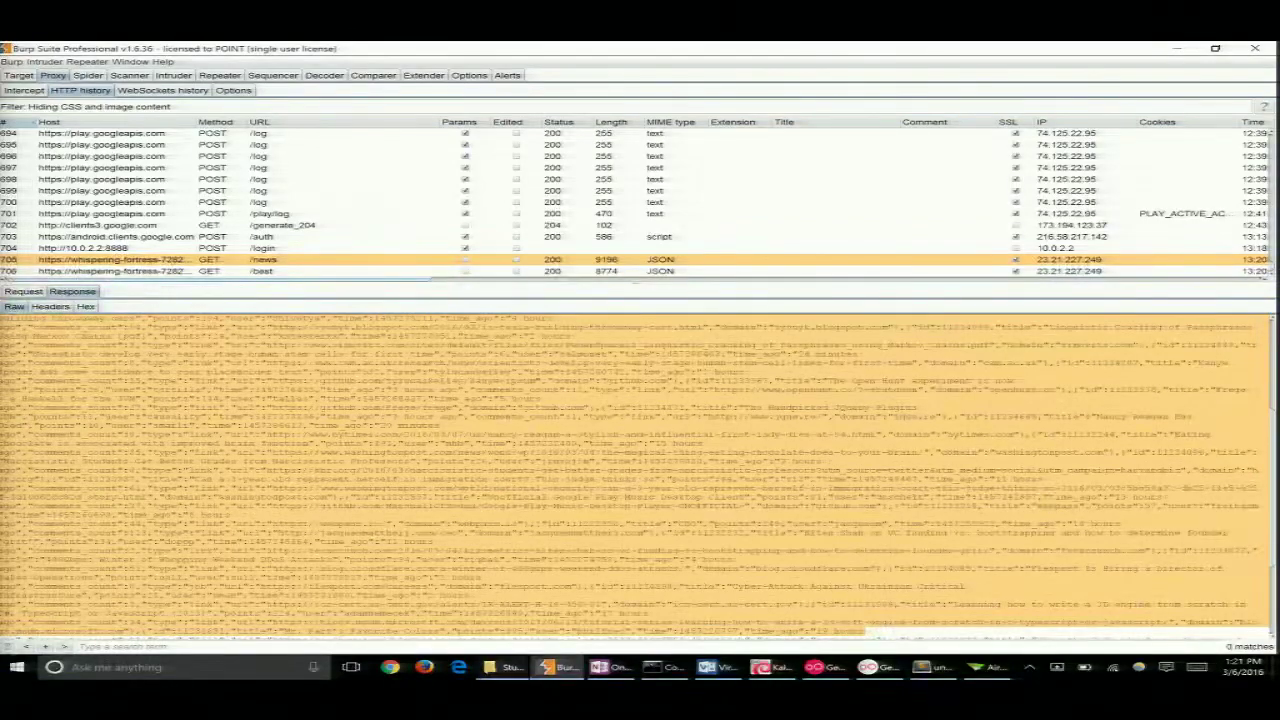
{"action": "left_click", "coordinate": [169, 353]}
Switch to OneNote and click into the test-plan notes on the API calls line
{"action": "key", "text": "alt+Tab"}
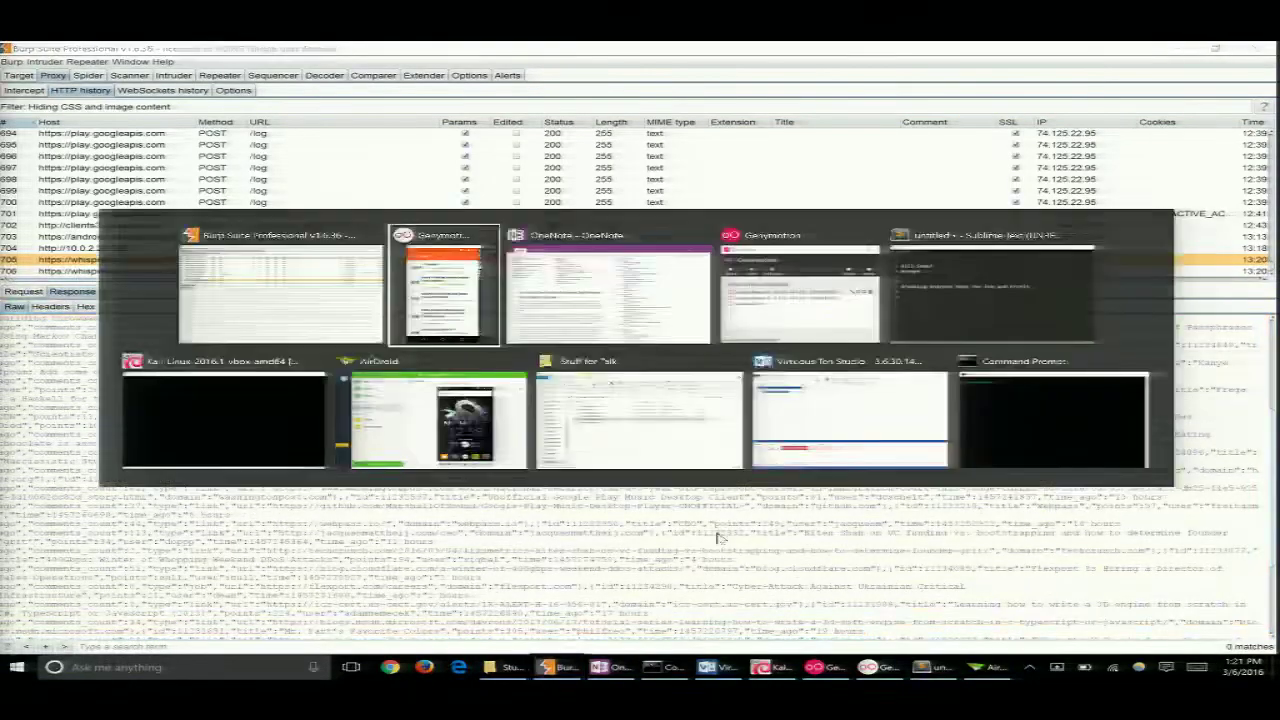
{"action": "key", "text": "alt+Tab"}
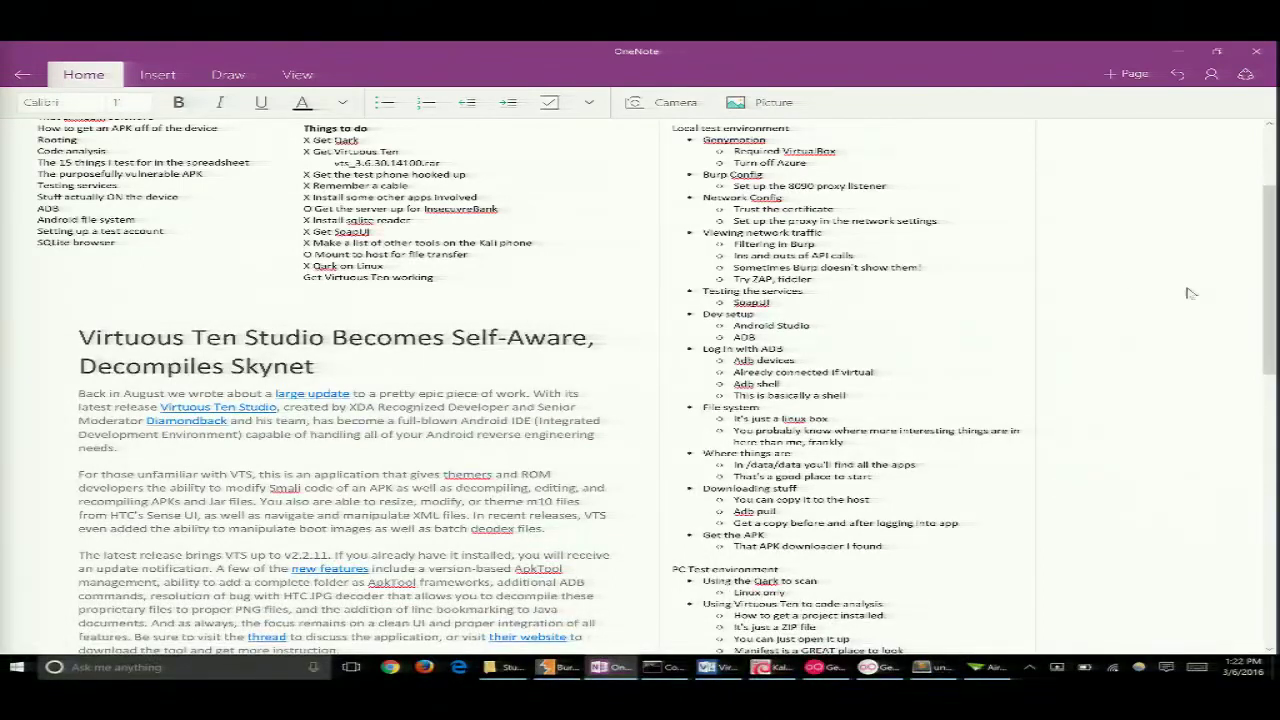
{"action": "left_click", "coordinate": [880, 256]}
Launch OWASP ZAP via Start search 'zap', dismiss the proxy error, start unpersisted, then close ZAP
{"action": "key", "text": "super"}
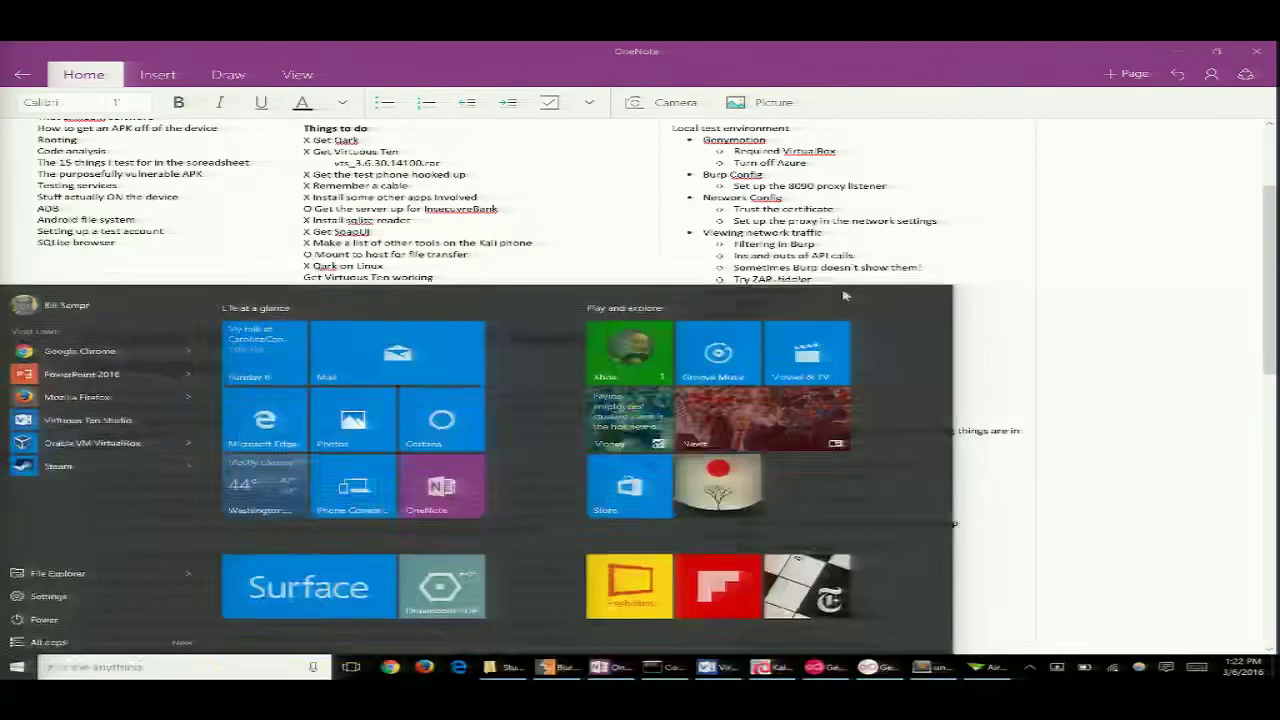
{"action": "type", "text": "zap"}
{"action": "key", "text": "Return"}
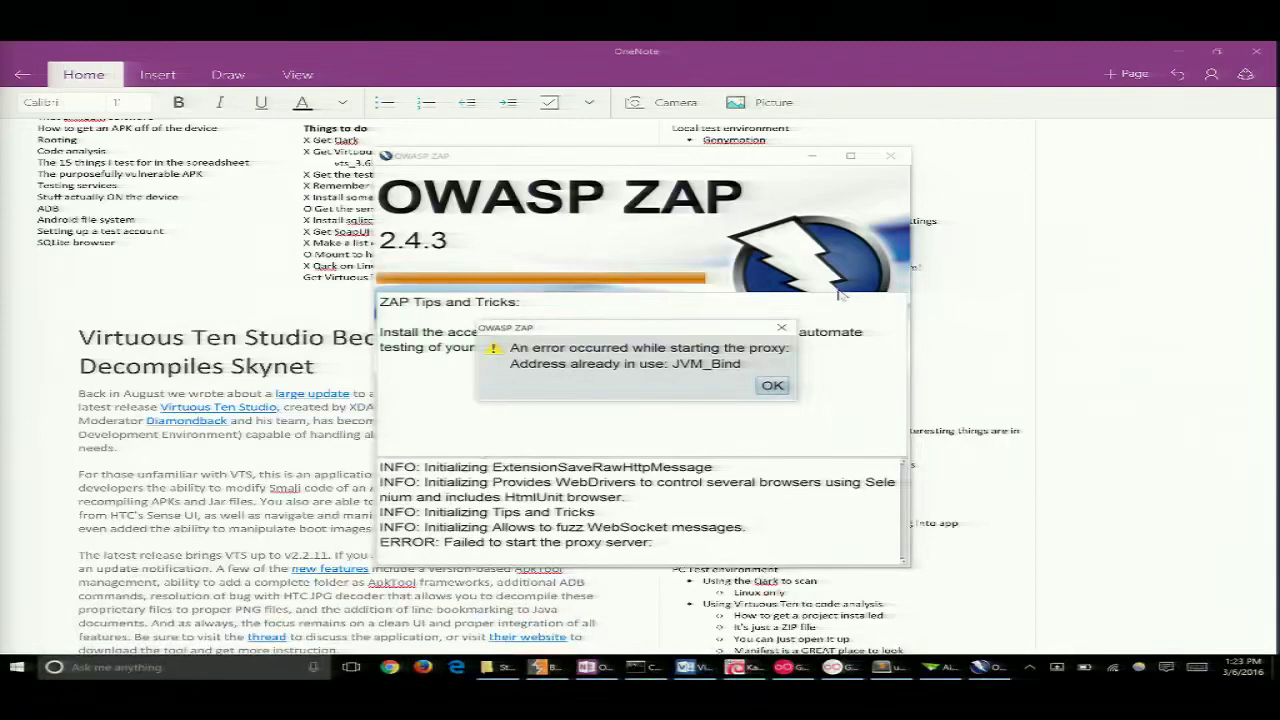
{"action": "left_click", "coordinate": [772, 386]}
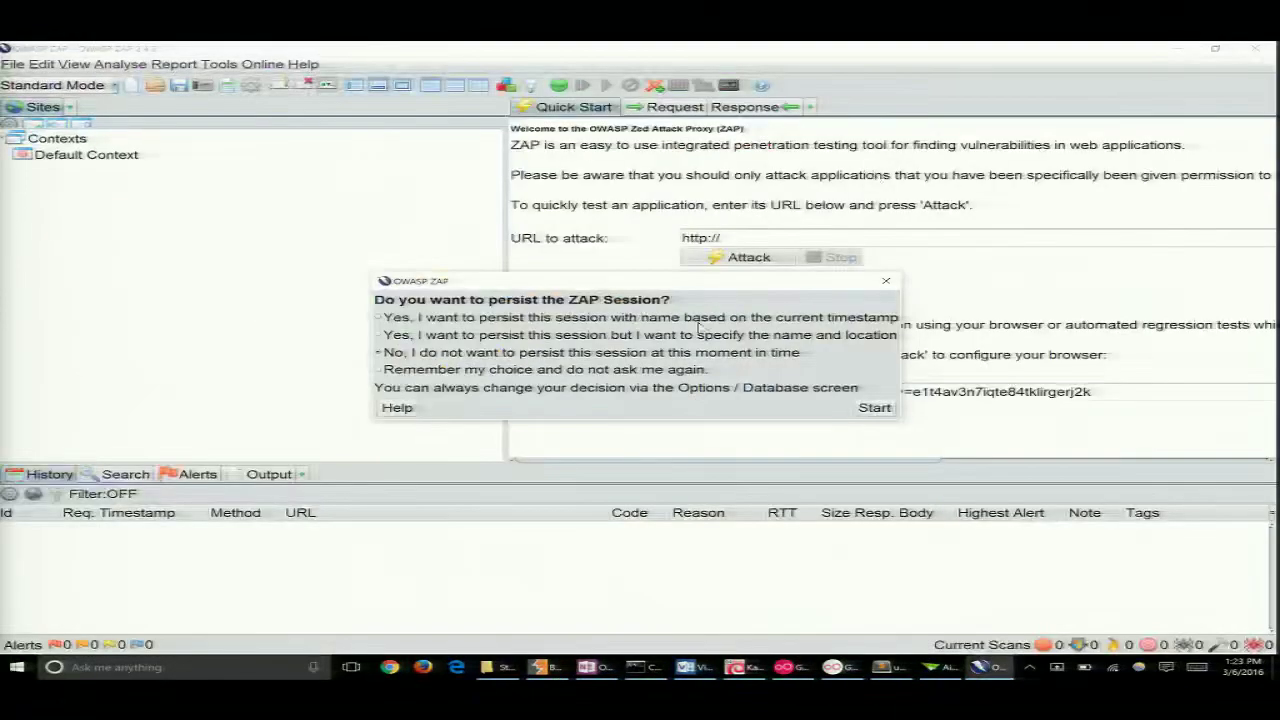
{"action": "left_click", "coordinate": [866, 409]}
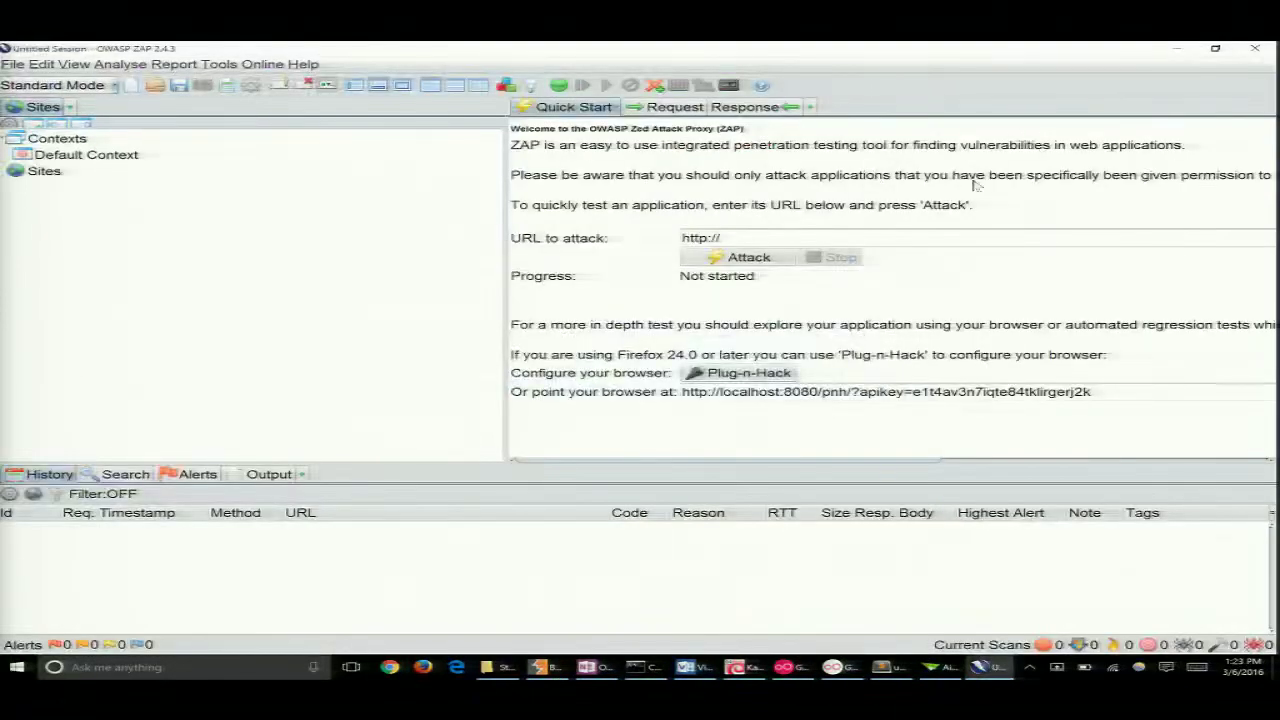
{"action": "left_click", "coordinate": [1262, 48]}
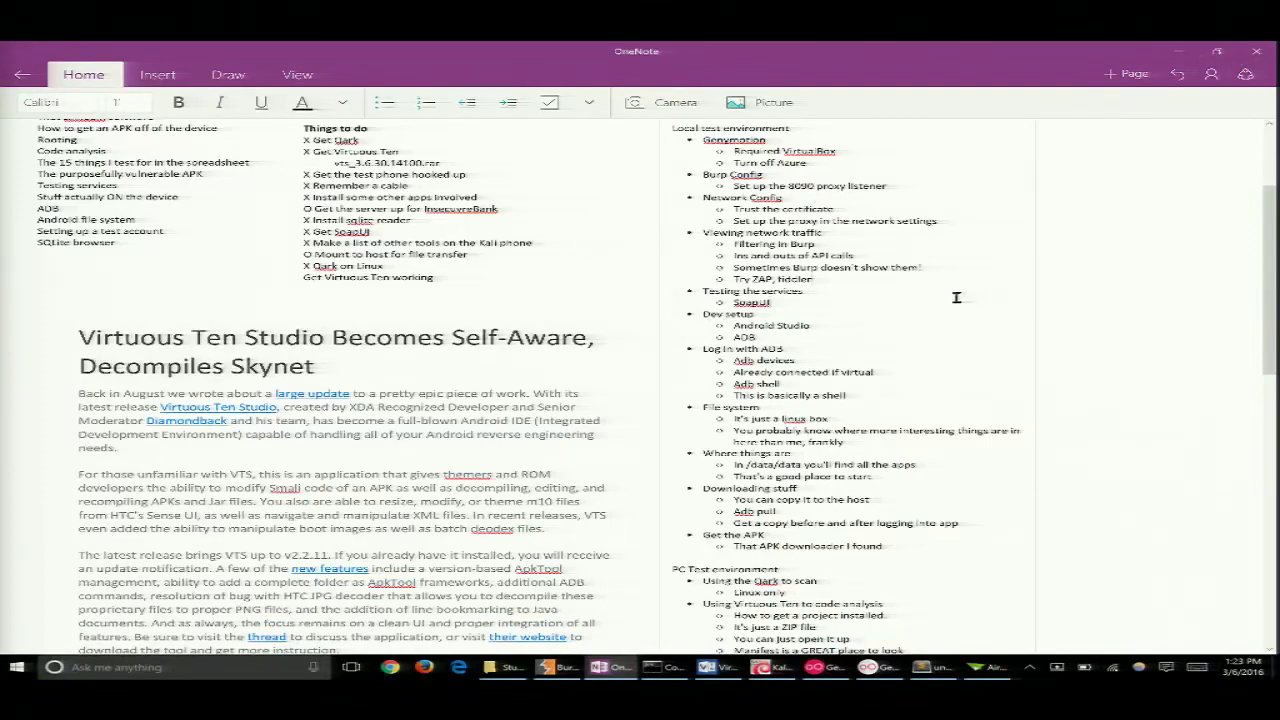
Scroll down the OneNote notes and launch SoapUI 5.2.1 by searching 'soap' in Start
{"action": "scroll", "coordinate": [956, 297], "scroll_direction": "down", "scroll_amount": 3}
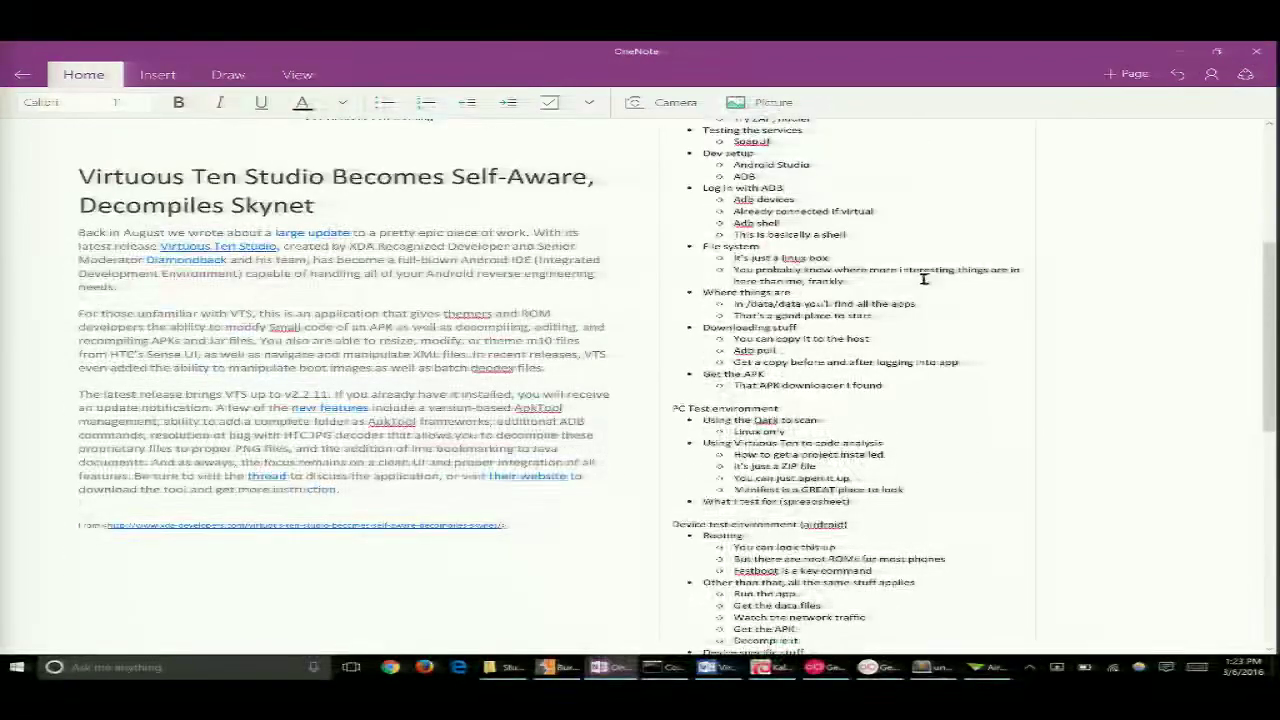
{"action": "key", "text": "super"}
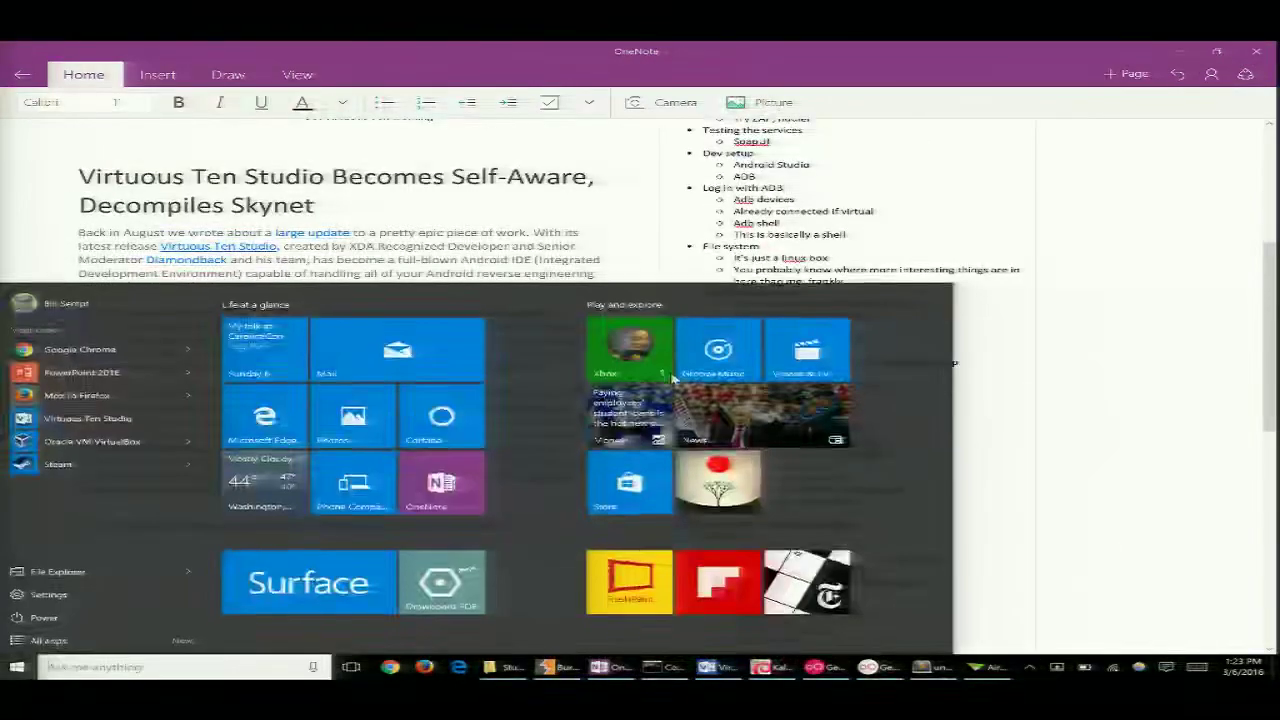
{"action": "type", "text": "soa"}
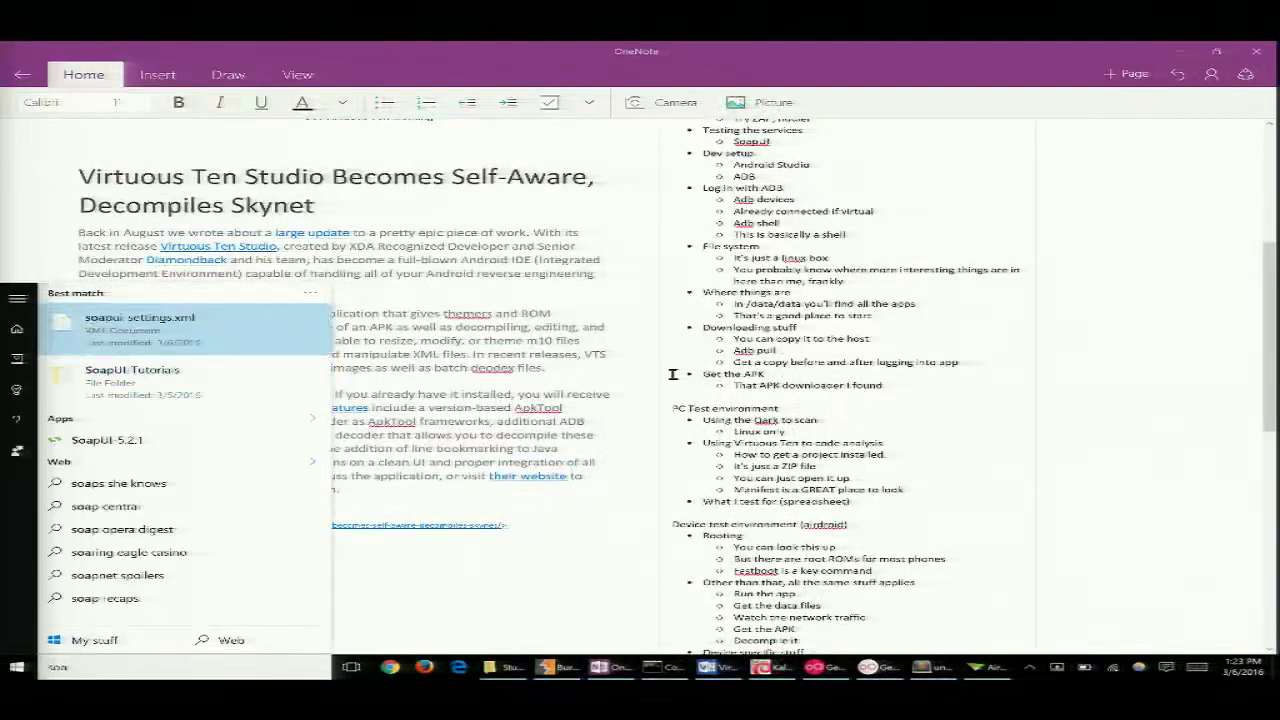
{"action": "type", "text": "p"}
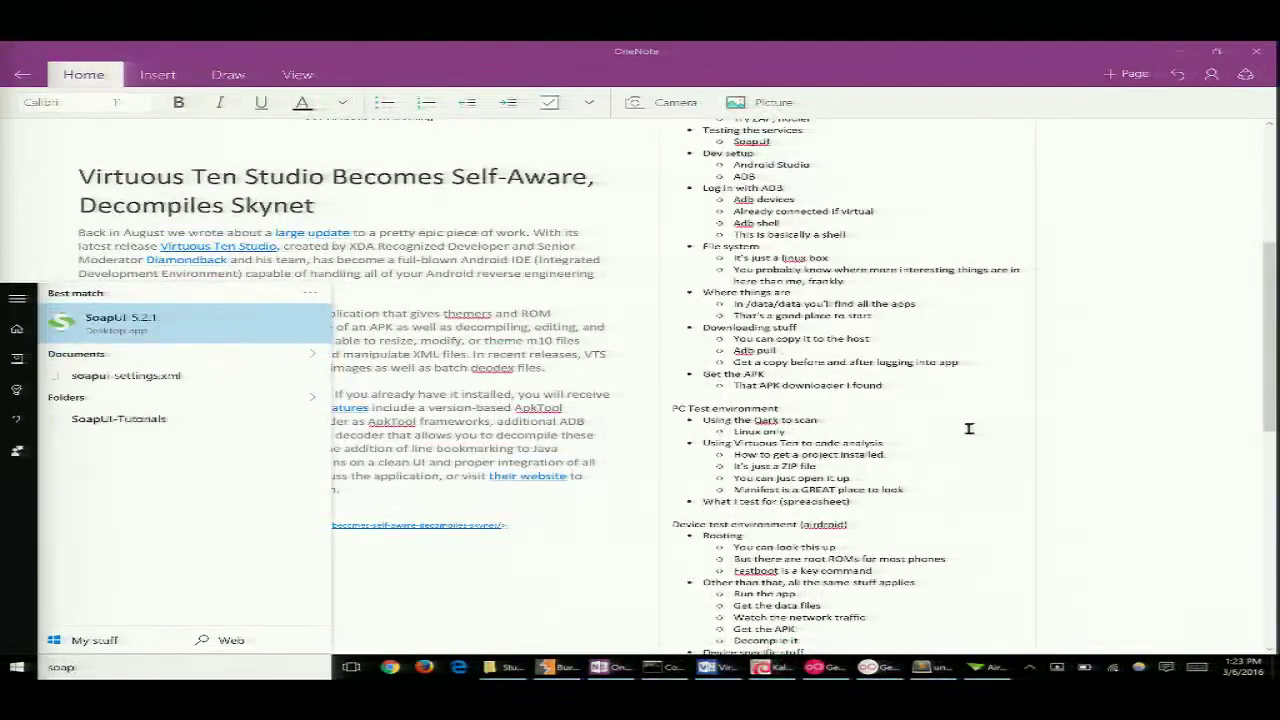
{"action": "key", "text": "Return"}
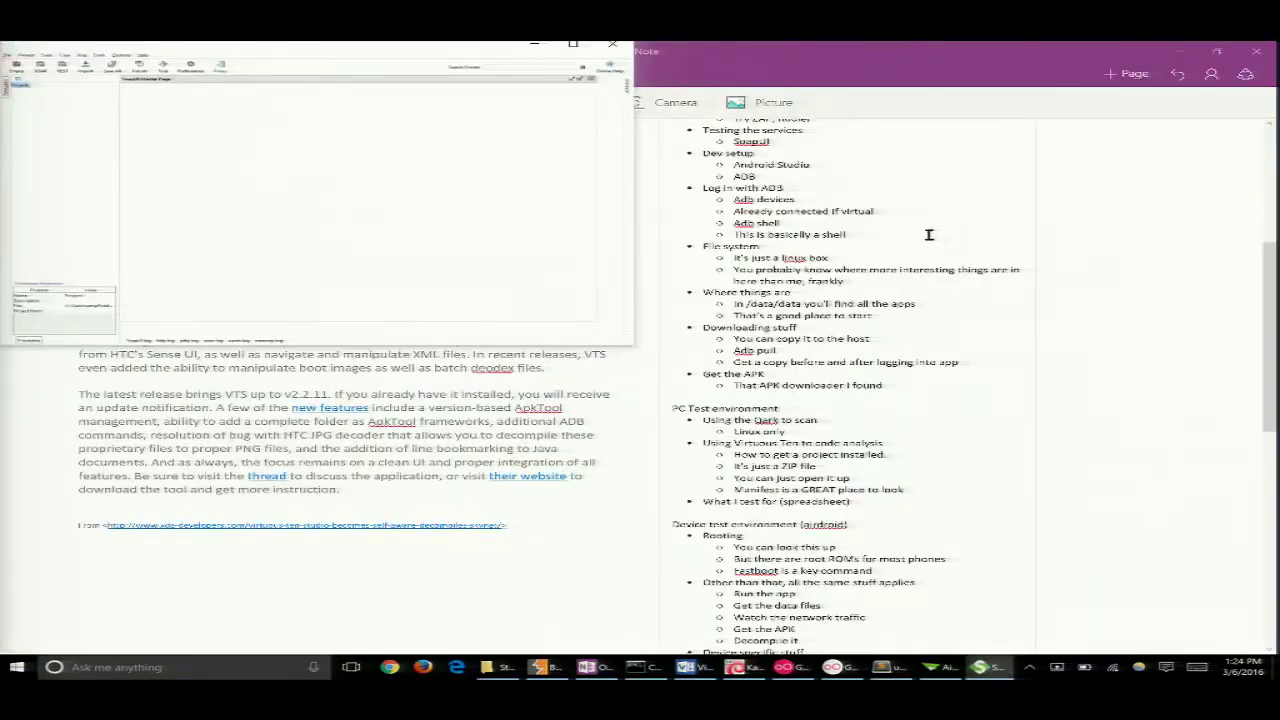
Maximize SoapUI's start page, then exit SoapUI with confirmation and click back into the notes
{"action": "left_click", "coordinate": [572, 44]}
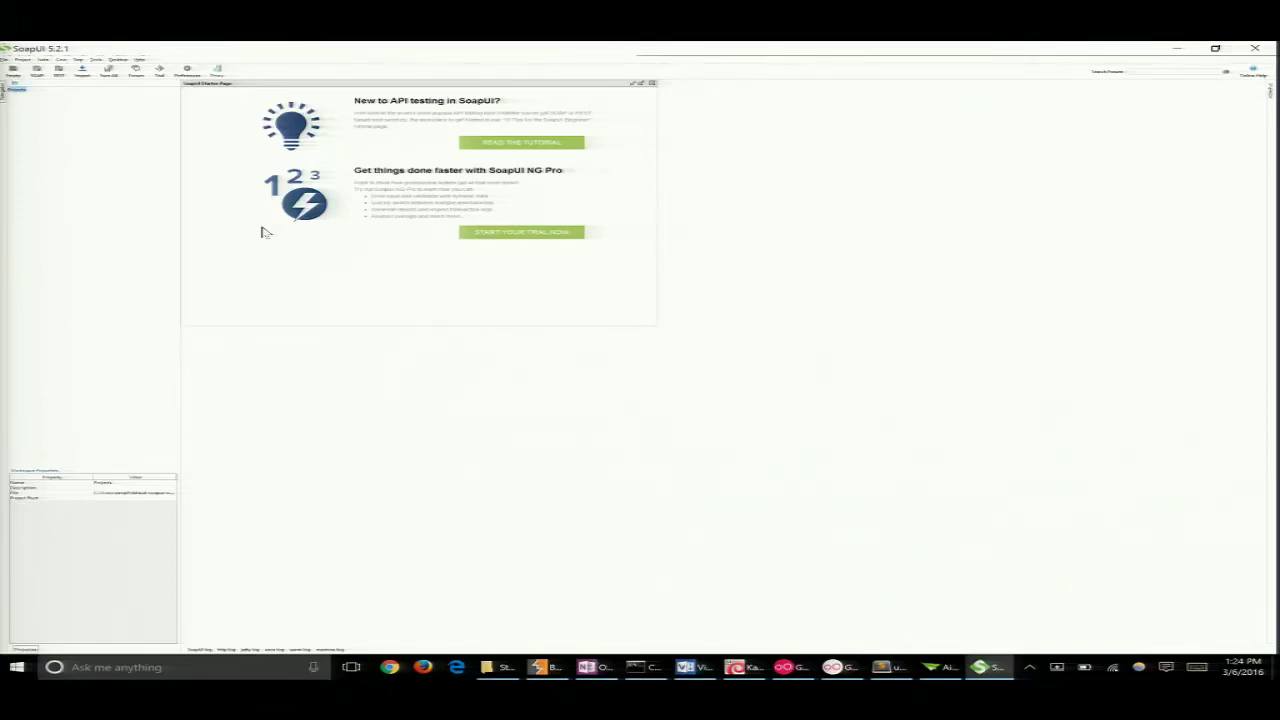
{"action": "left_click", "coordinate": [1255, 48]}
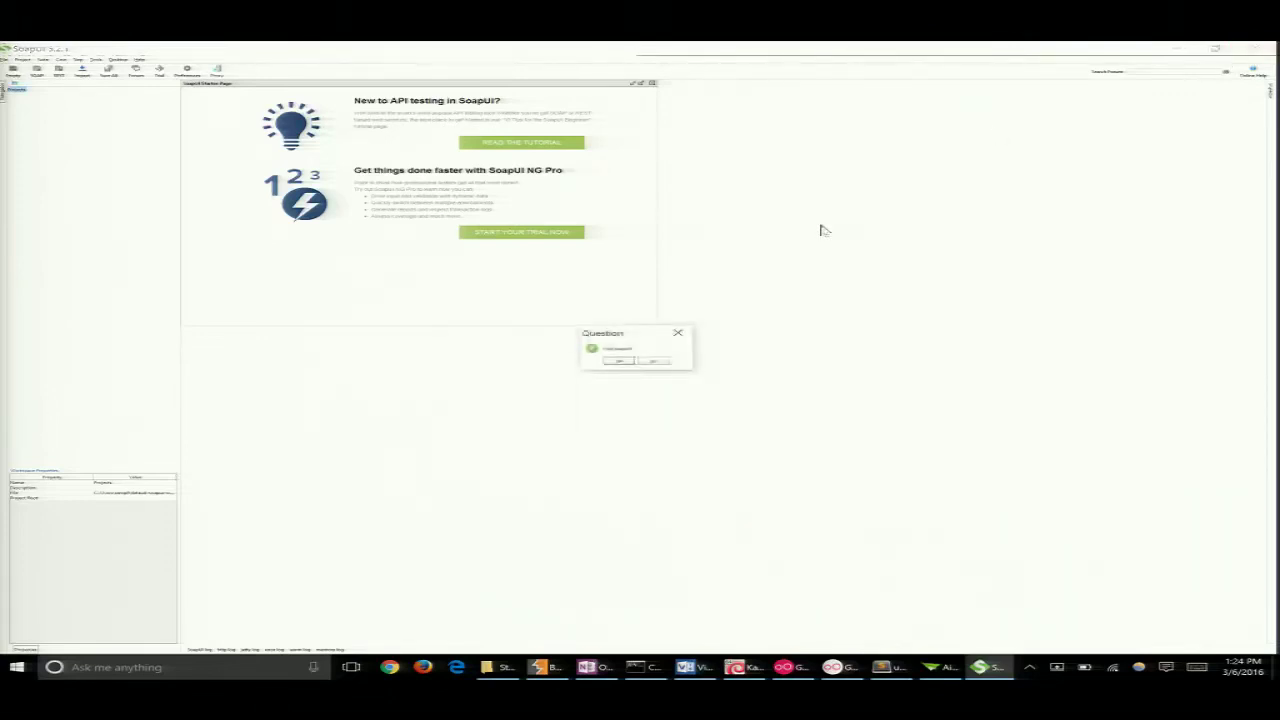
{"action": "left_click", "coordinate": [615, 360]}
{"action": "left_click", "coordinate": [855, 329]}
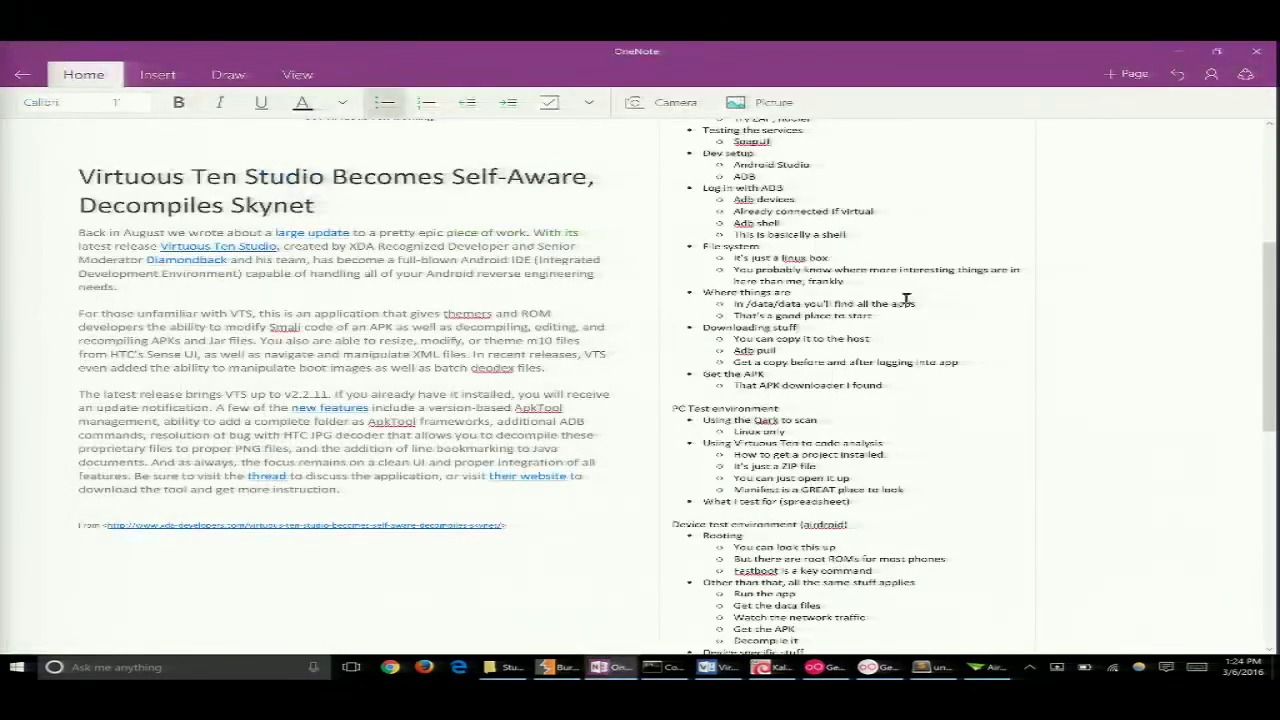
Launch Android Studio by searching 'android' in Start, opening the Yappari project's MainActivity.java
{"action": "scroll", "coordinate": [903, 292], "scroll_direction": "up", "scroll_amount": 2}
{"action": "scroll", "coordinate": [901, 296], "scroll_direction": "down", "scroll_amount": 2}
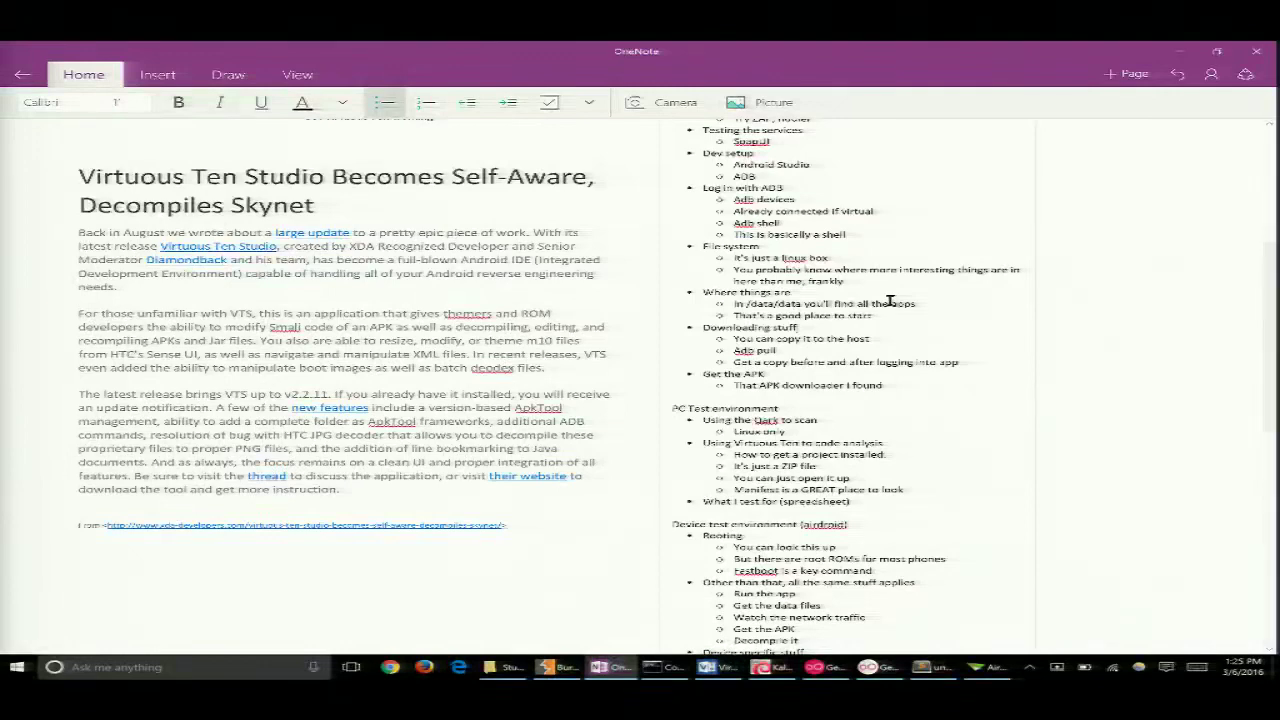
{"action": "key", "text": "super"}
{"action": "type", "text": "android"}
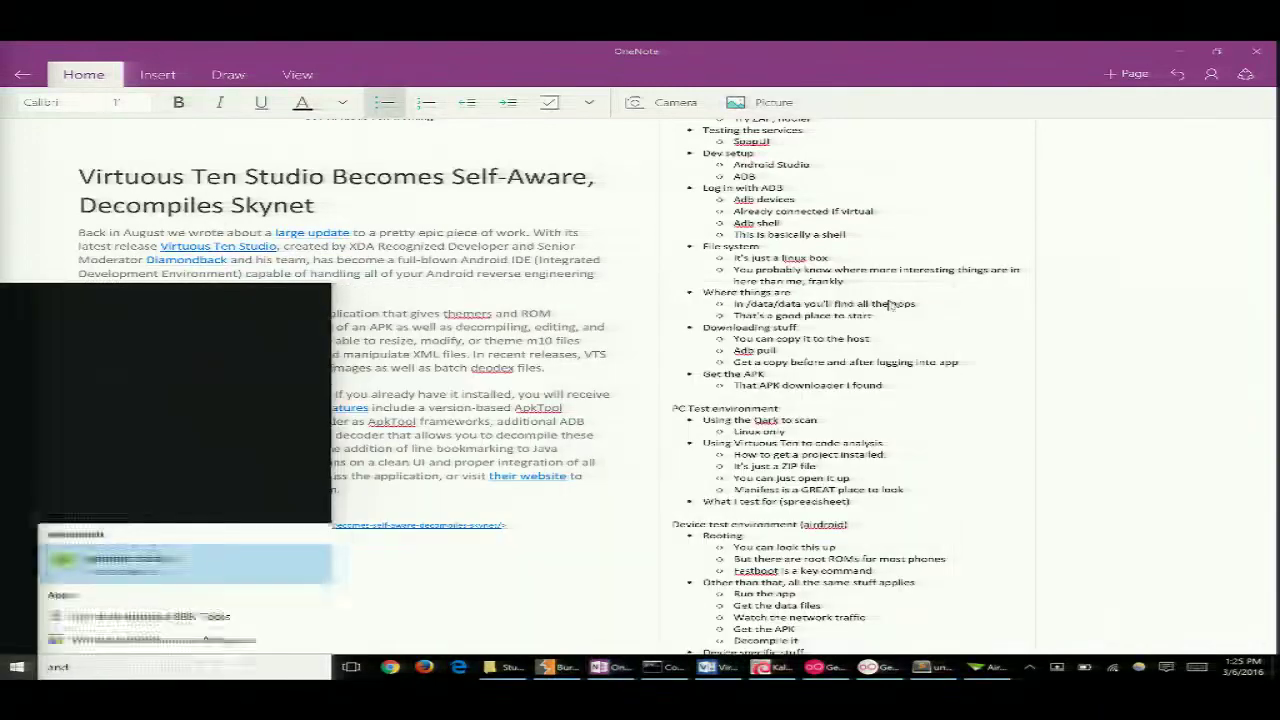
{"action": "key", "text": "Return"}
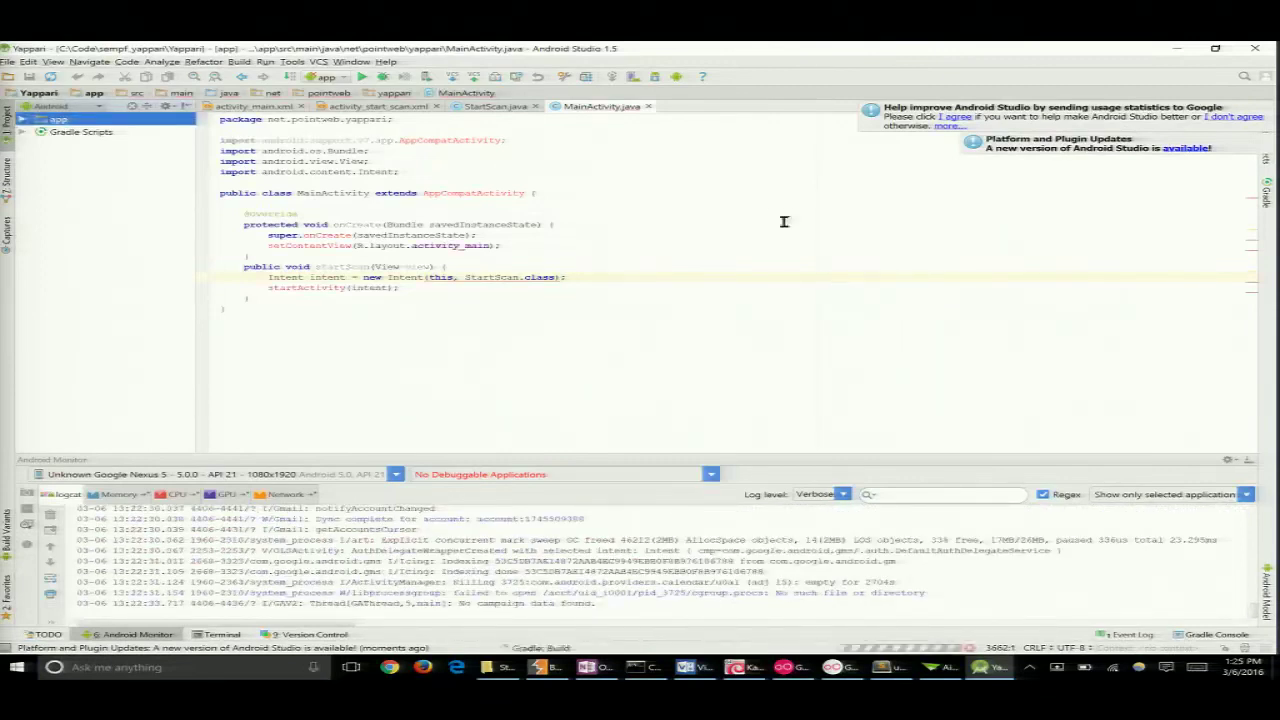
Close the usage-statistics balloon and show the Yappari project's StartScan.java in the editor
{"action": "left_click", "coordinate": [617, 239]}
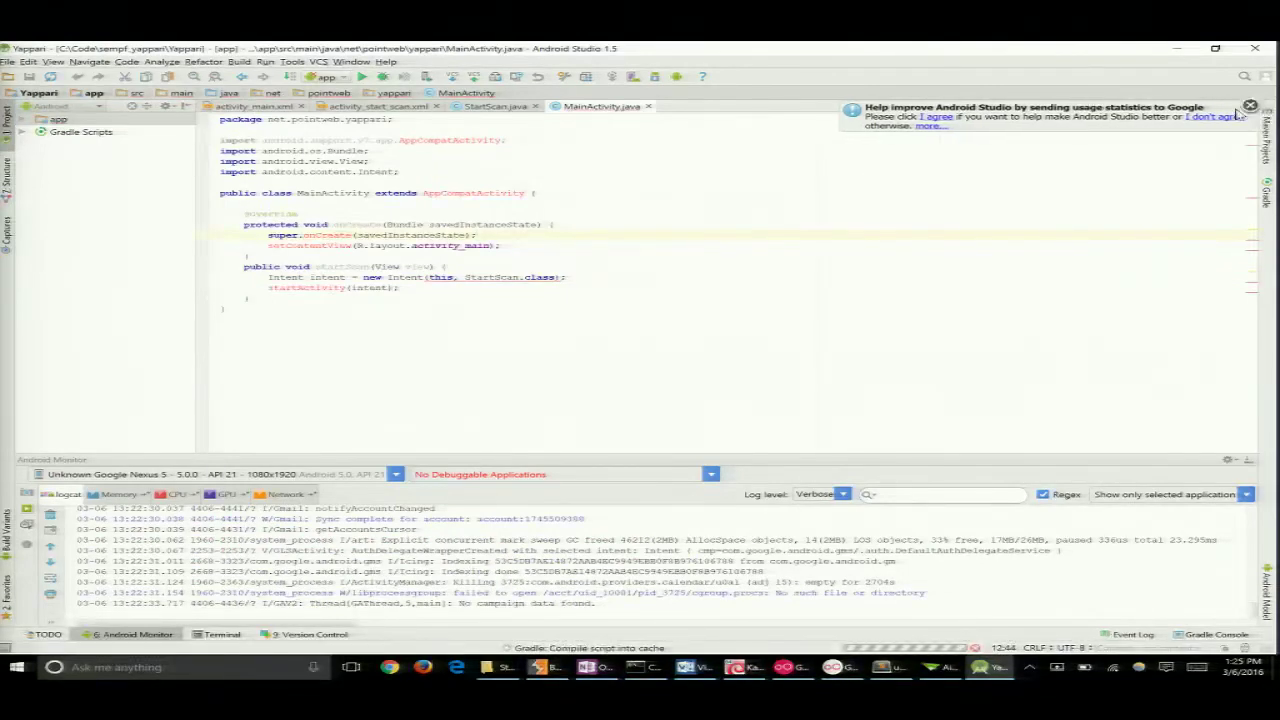
{"action": "left_click", "coordinate": [390, 172]}
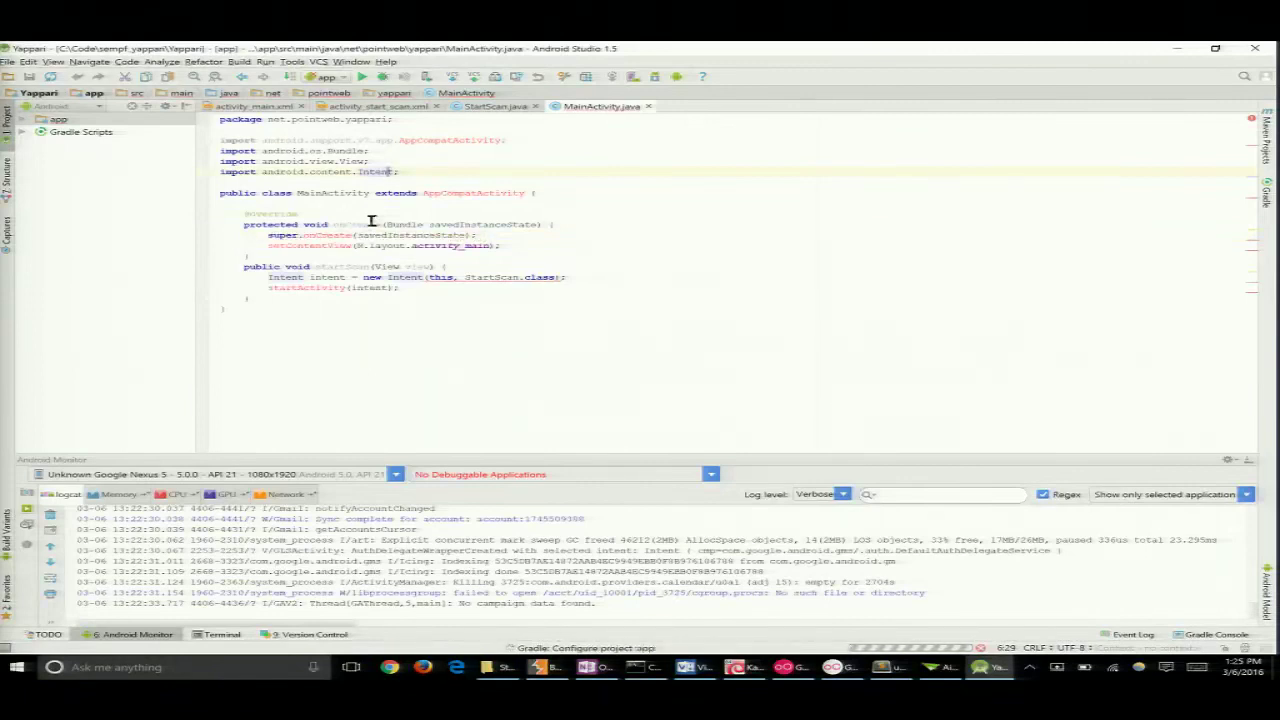
{"action": "mouse_move", "coordinate": [370, 221]}
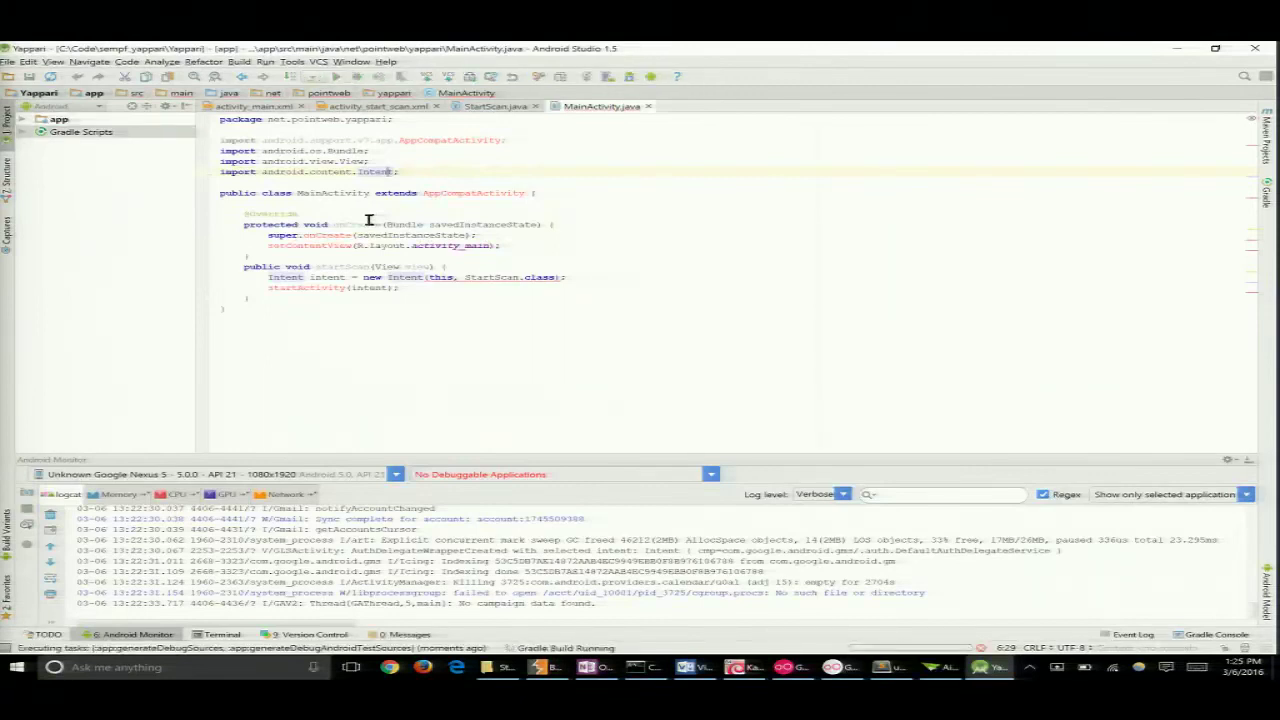
{"action": "left_click", "coordinate": [488, 277], "text": "ctrl"}
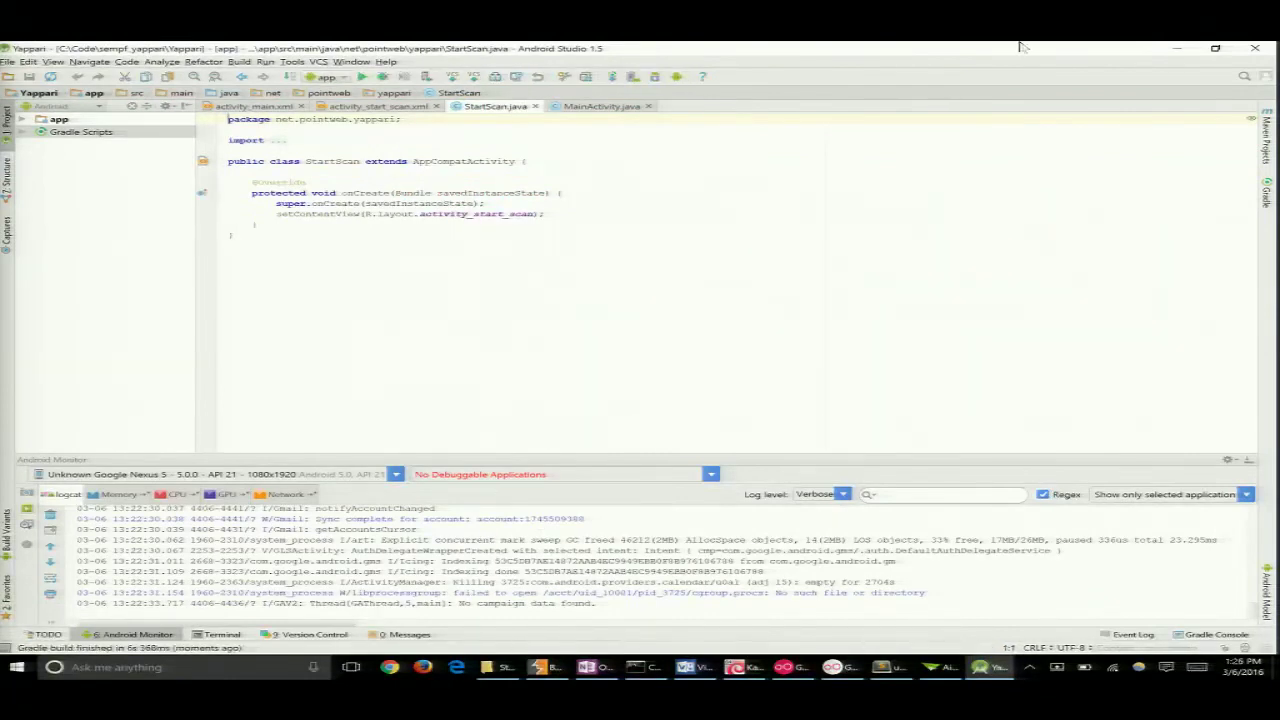
Run the app on the running Nexus 5 emulator, then bring up the OneNote talk notes
{"action": "left_click", "coordinate": [363, 79]}
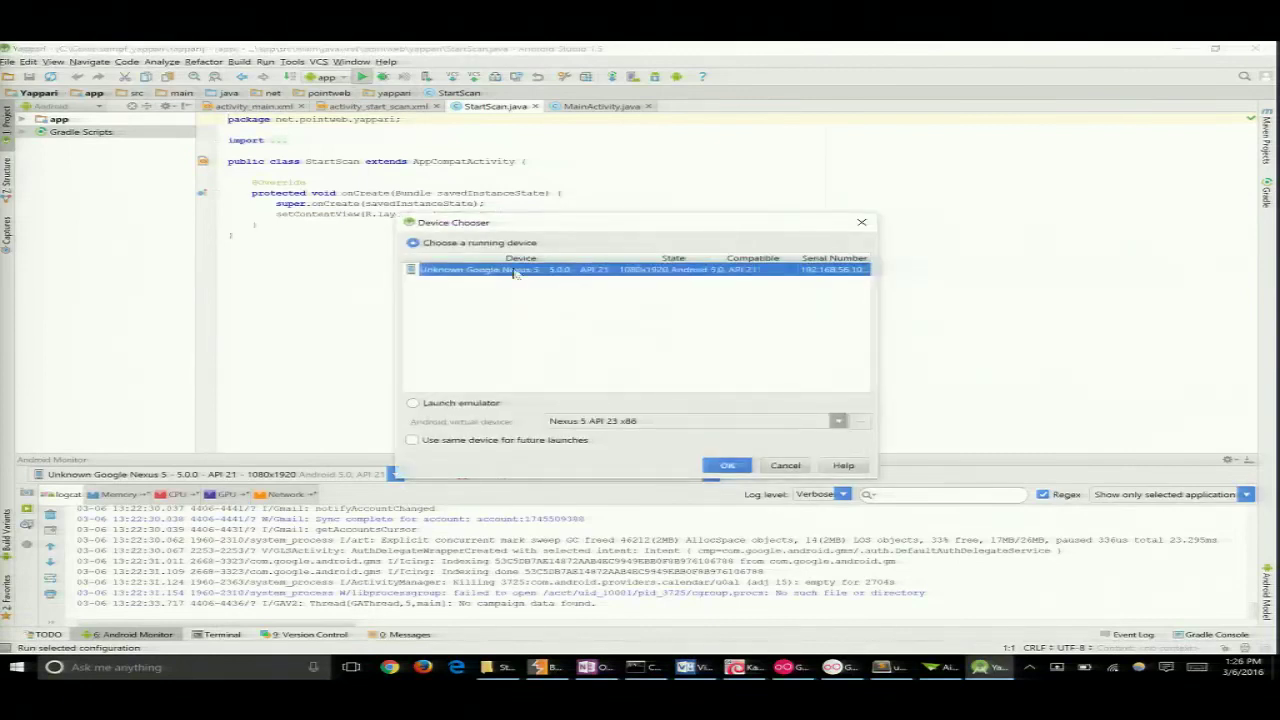
{"action": "left_click", "coordinate": [727, 467]}
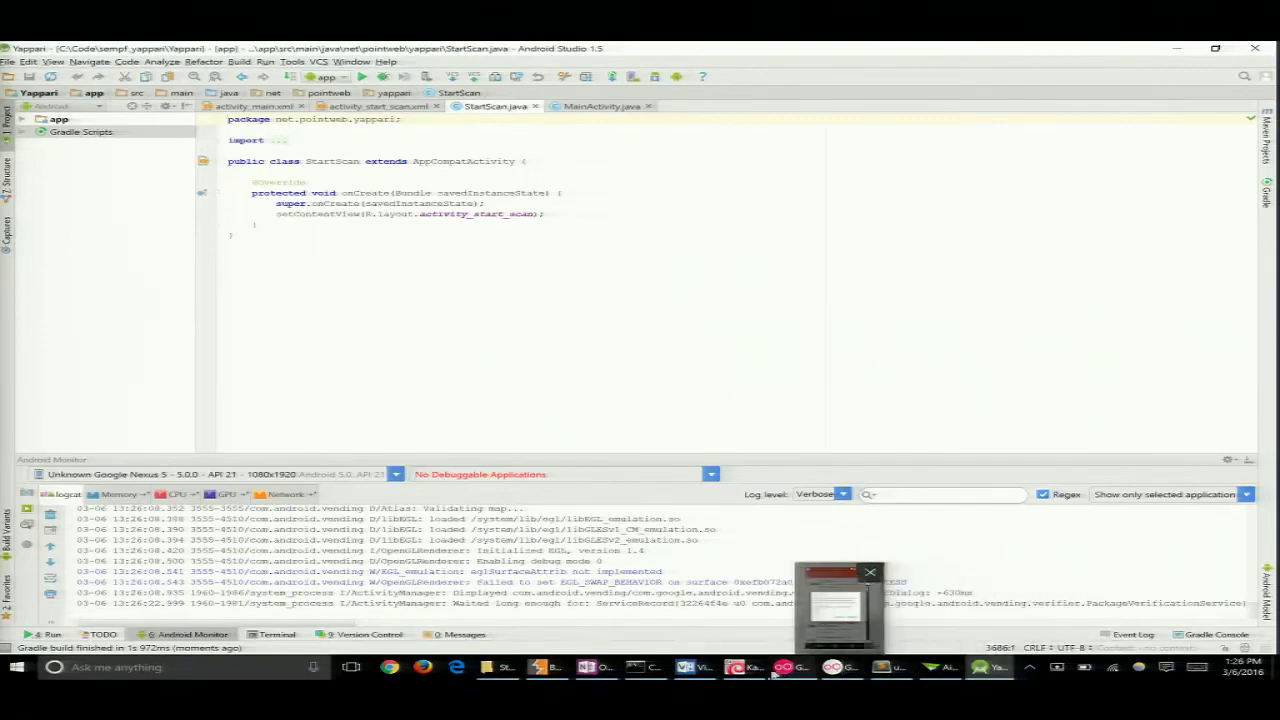
{"action": "left_click", "coordinate": [598, 668]}
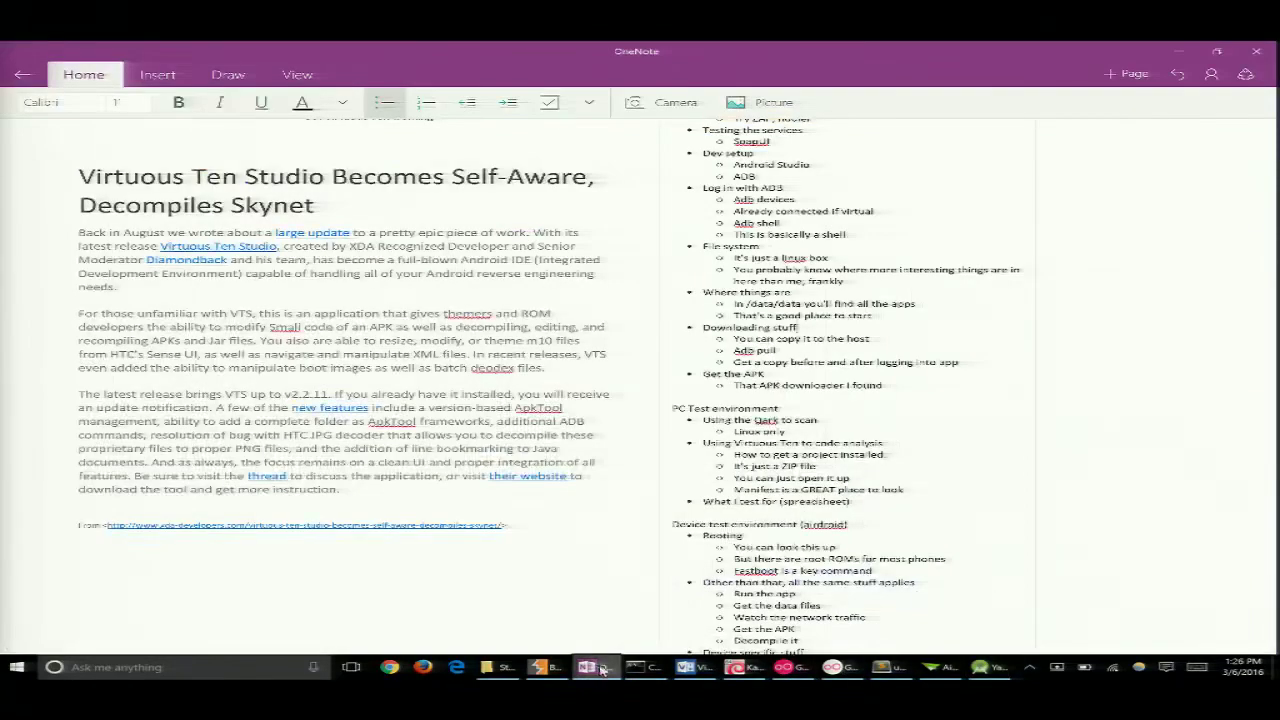
Scroll through the test-environment notes, then bring the Command Prompt window forward
{"action": "scroll", "coordinate": [925, 377], "scroll_direction": "down", "scroll_amount": 2}
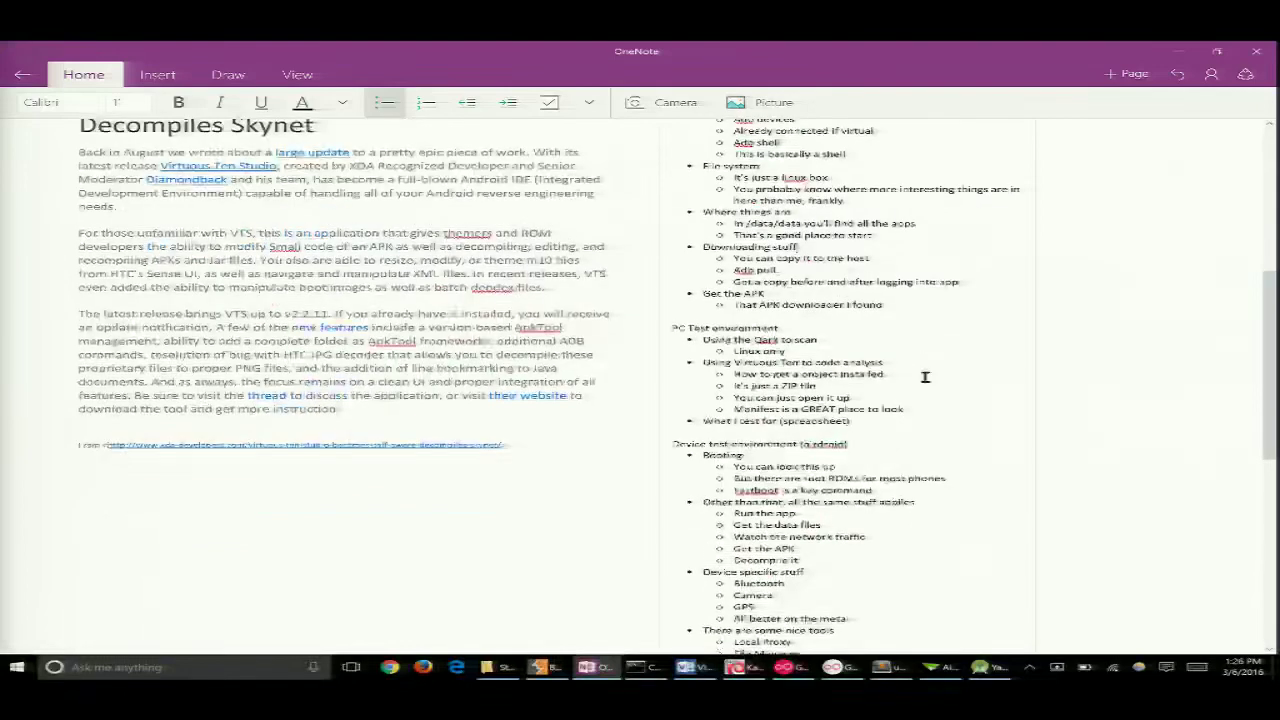
{"action": "left_click", "coordinate": [641, 668]}
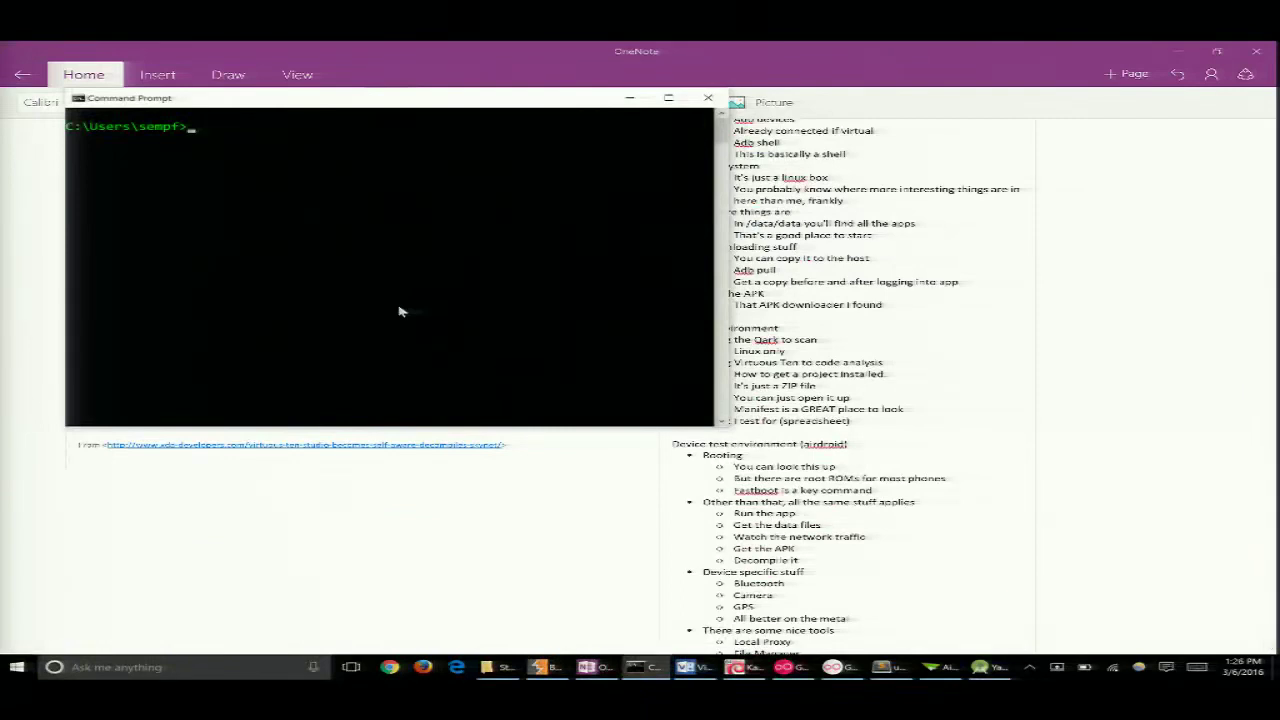
Pick a larger console font in Command Prompt Properties, then type adb at the prompt
{"action": "right_click", "coordinate": [437, 210]}
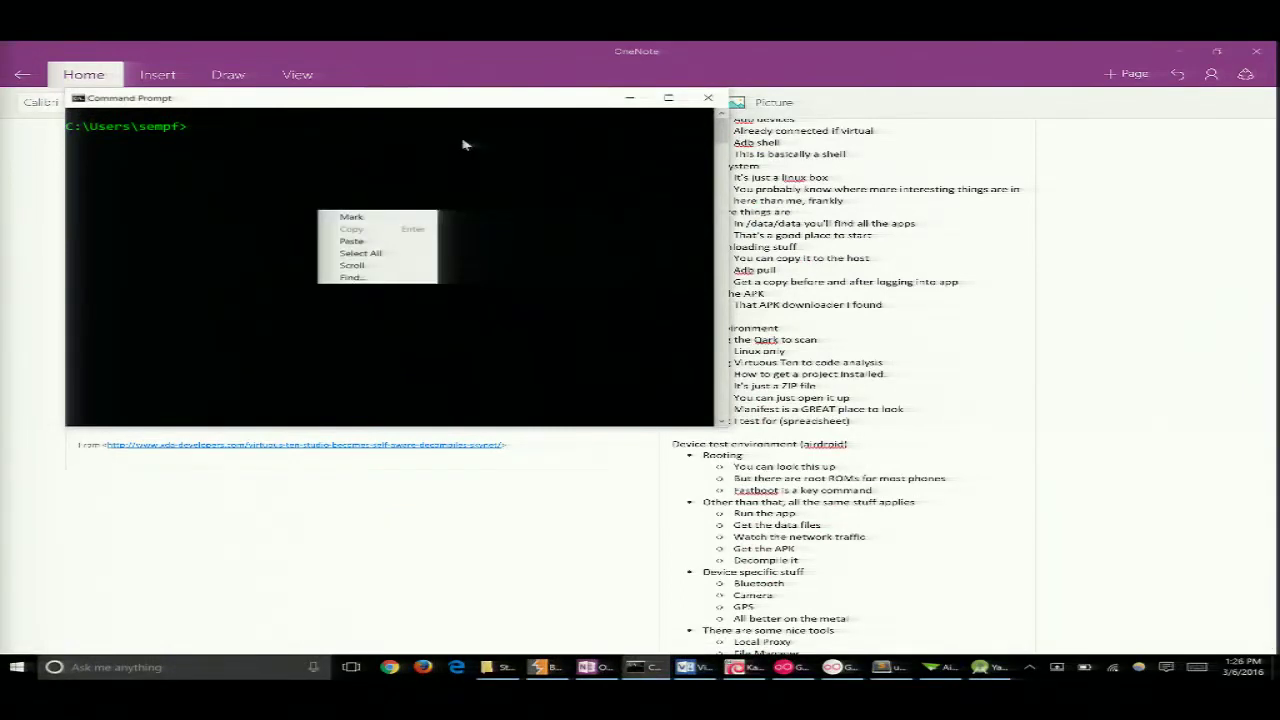
{"action": "right_click", "coordinate": [463, 102]}
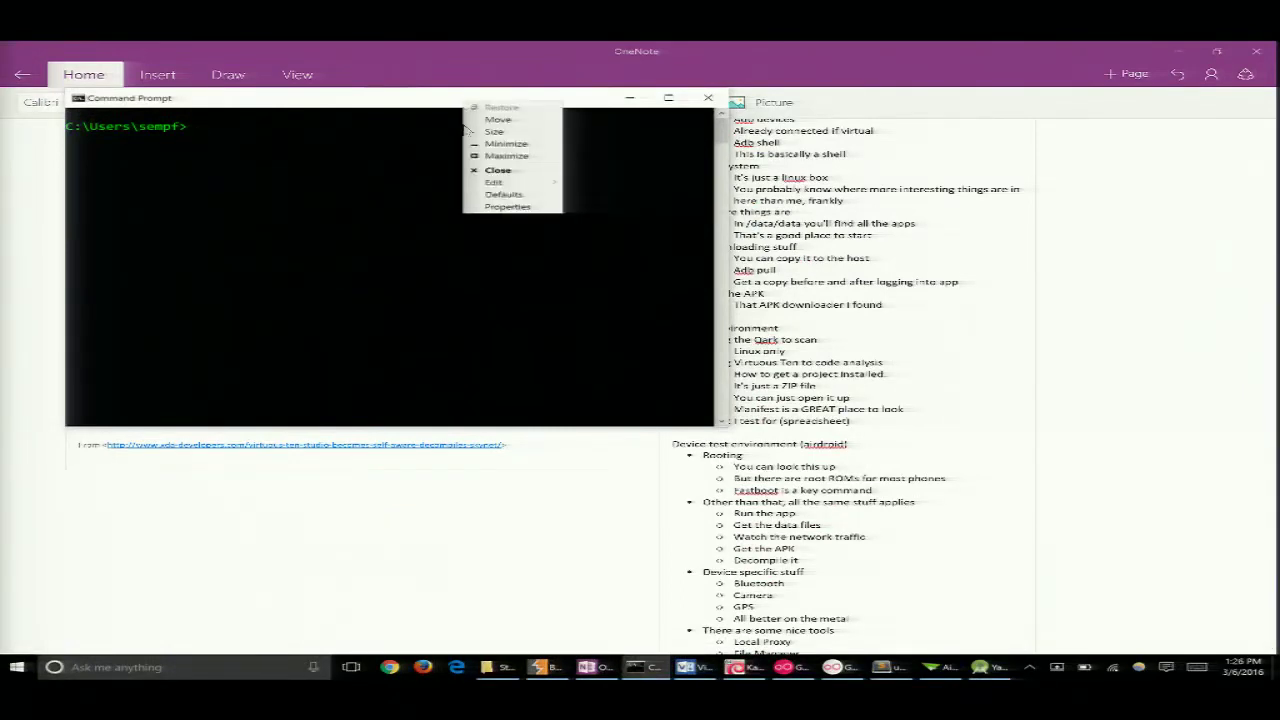
{"action": "left_click", "coordinate": [508, 207]}
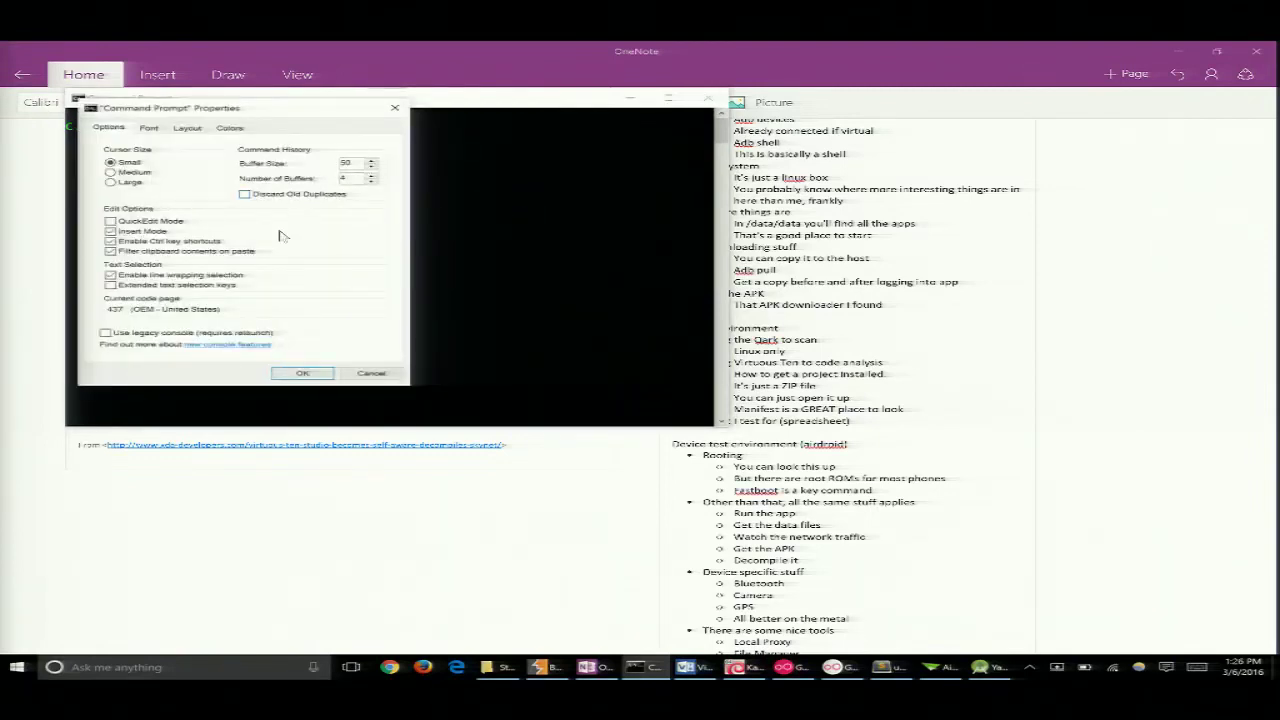
{"action": "left_click", "coordinate": [148, 130]}
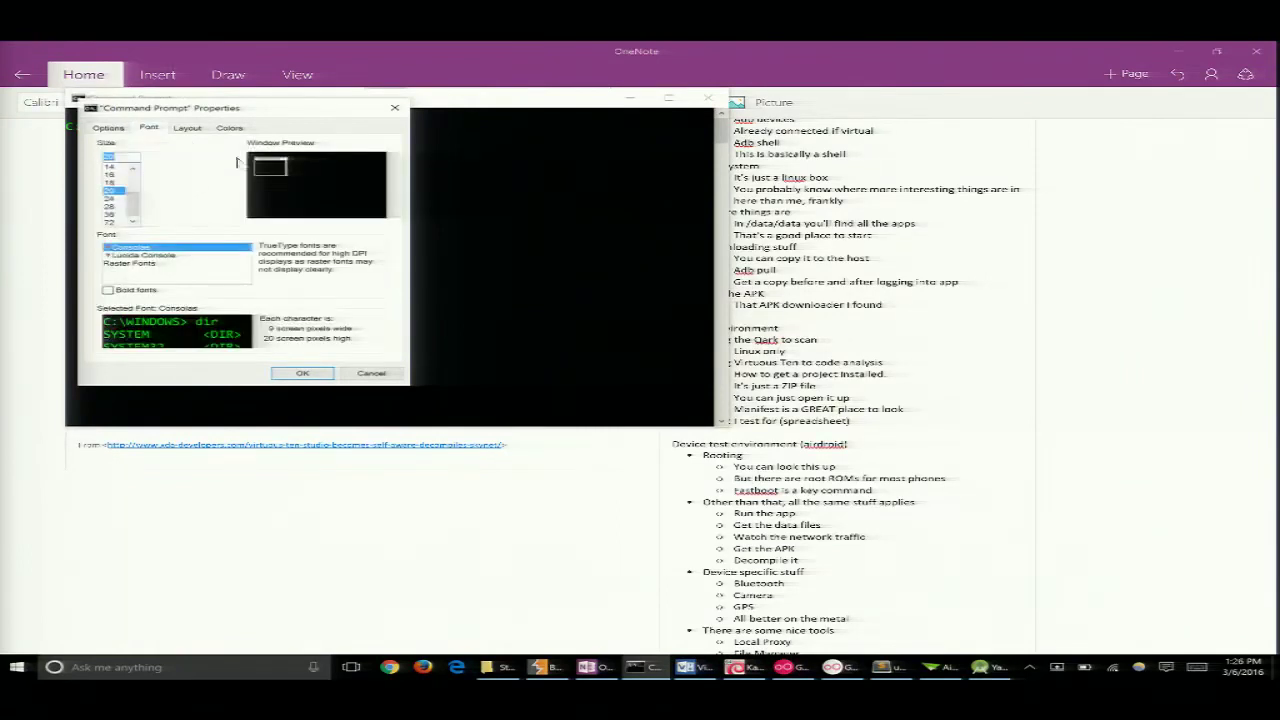
{"action": "left_click", "coordinate": [113, 207]}
{"action": "left_click", "coordinate": [302, 373]}
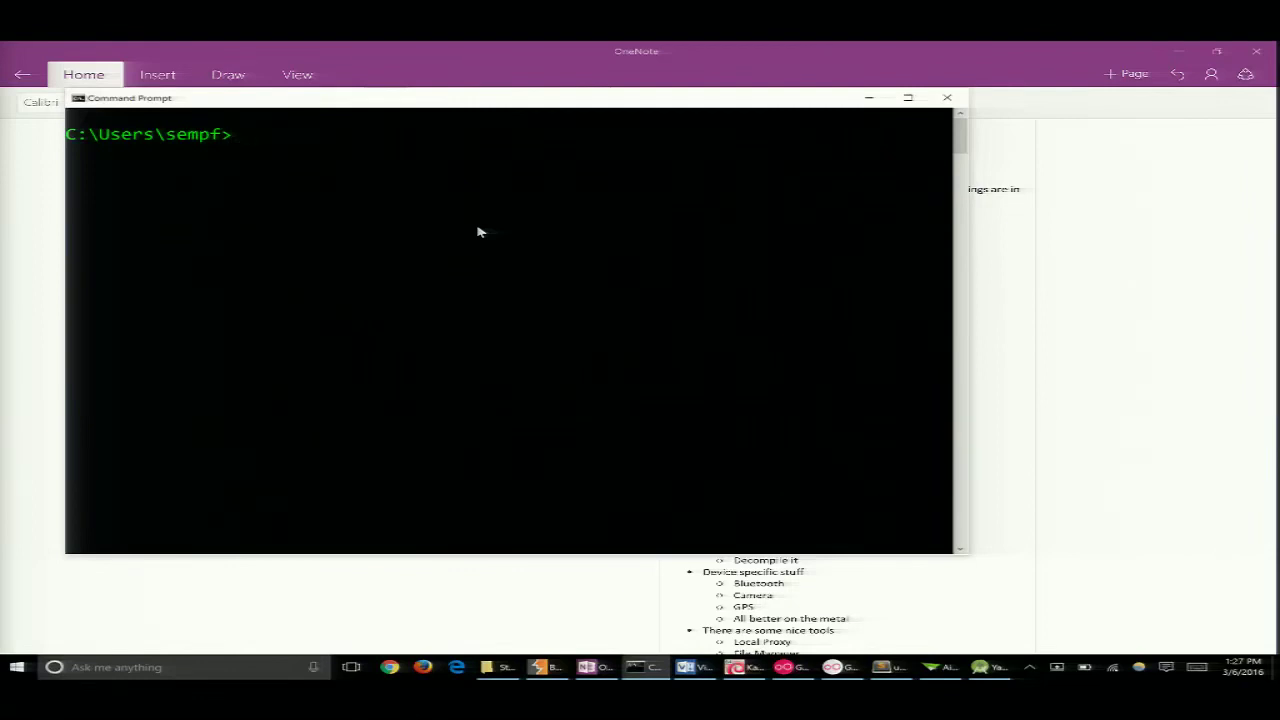
{"action": "type", "text": "adb"}
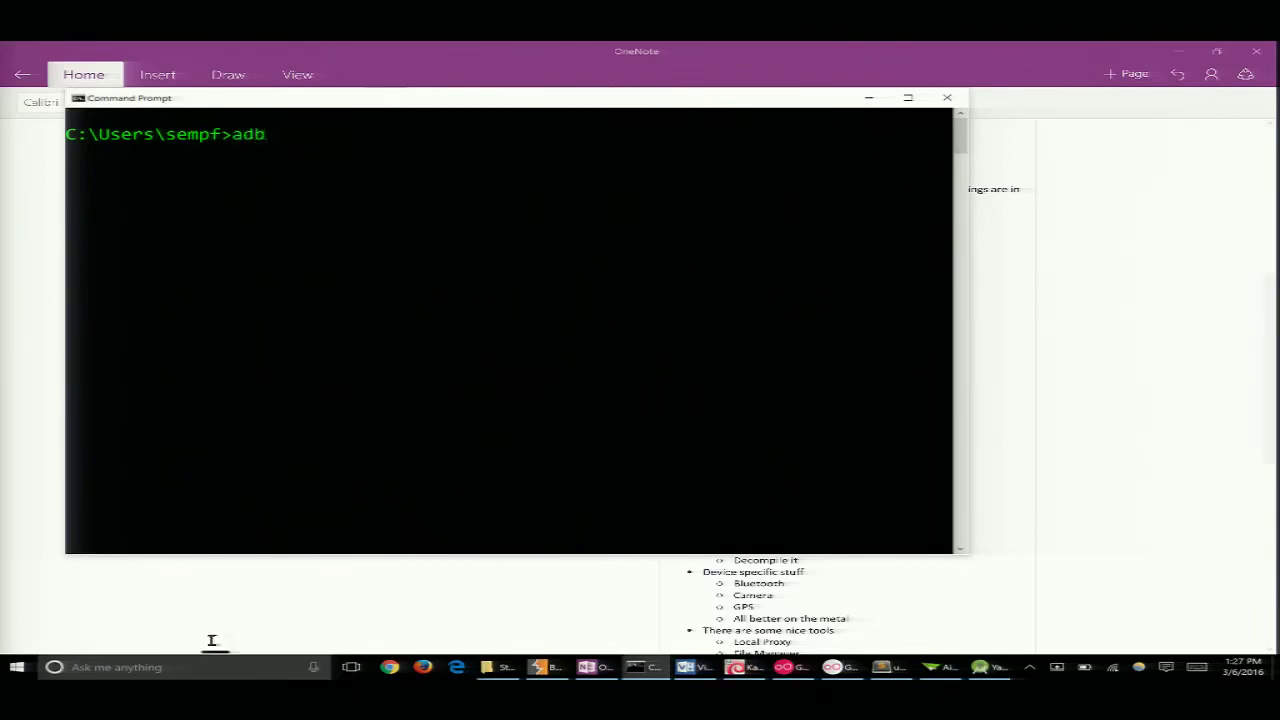
Open the adb folder on Windows (C:) in Explorer to check its files, then close Explorer
{"action": "left_click", "coordinate": [503, 669]}
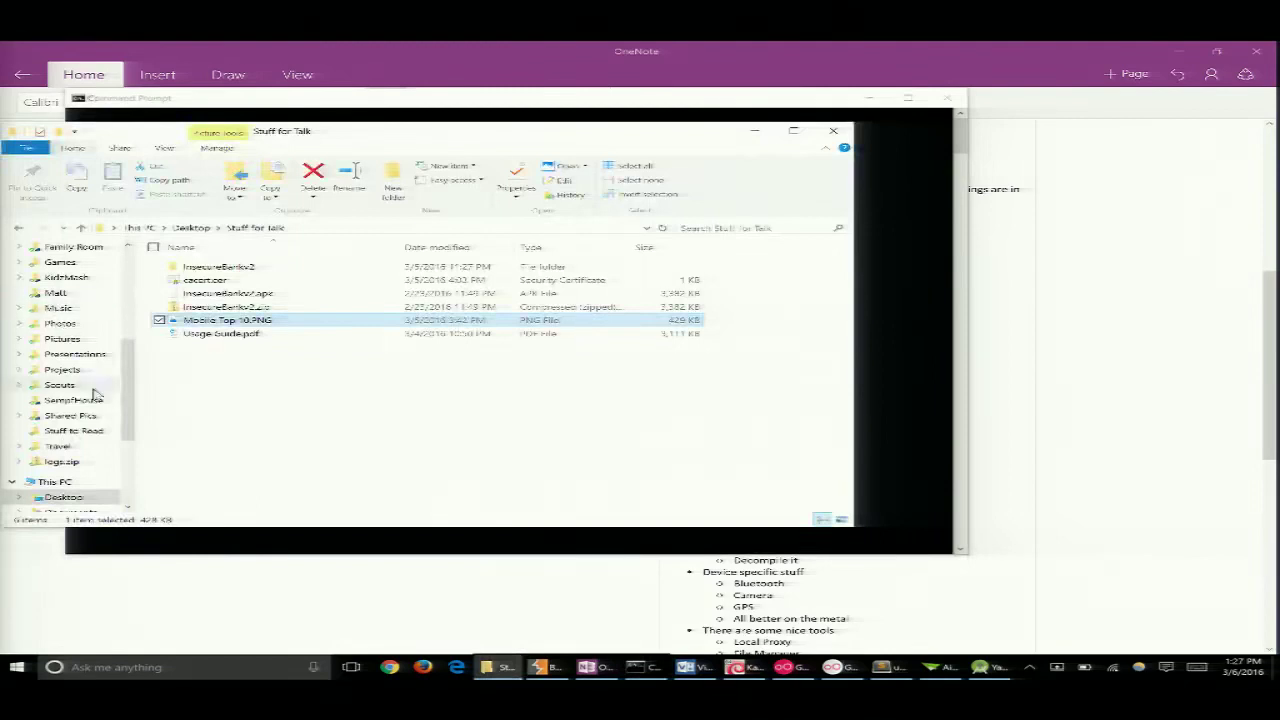
{"action": "scroll", "coordinate": [115, 480], "scroll_direction": "down", "scroll_amount": 4}
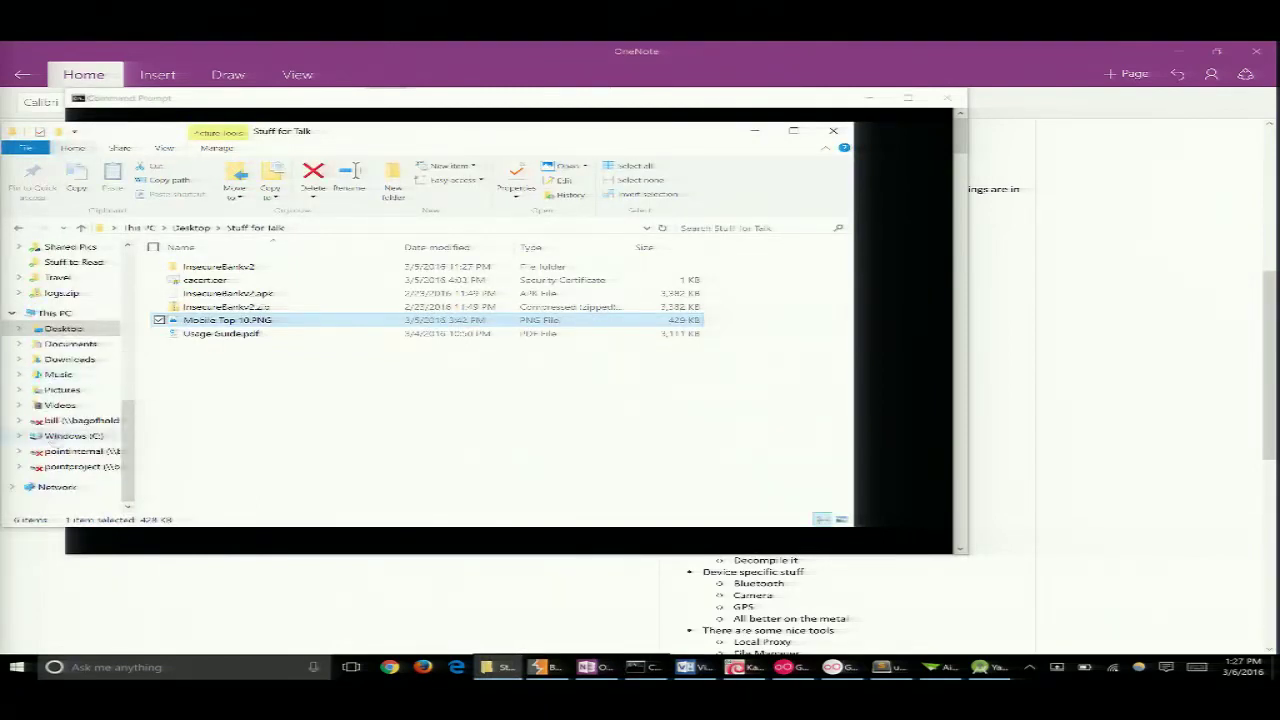
{"action": "left_click", "coordinate": [73, 436]}
{"action": "double_click", "coordinate": [226, 267]}
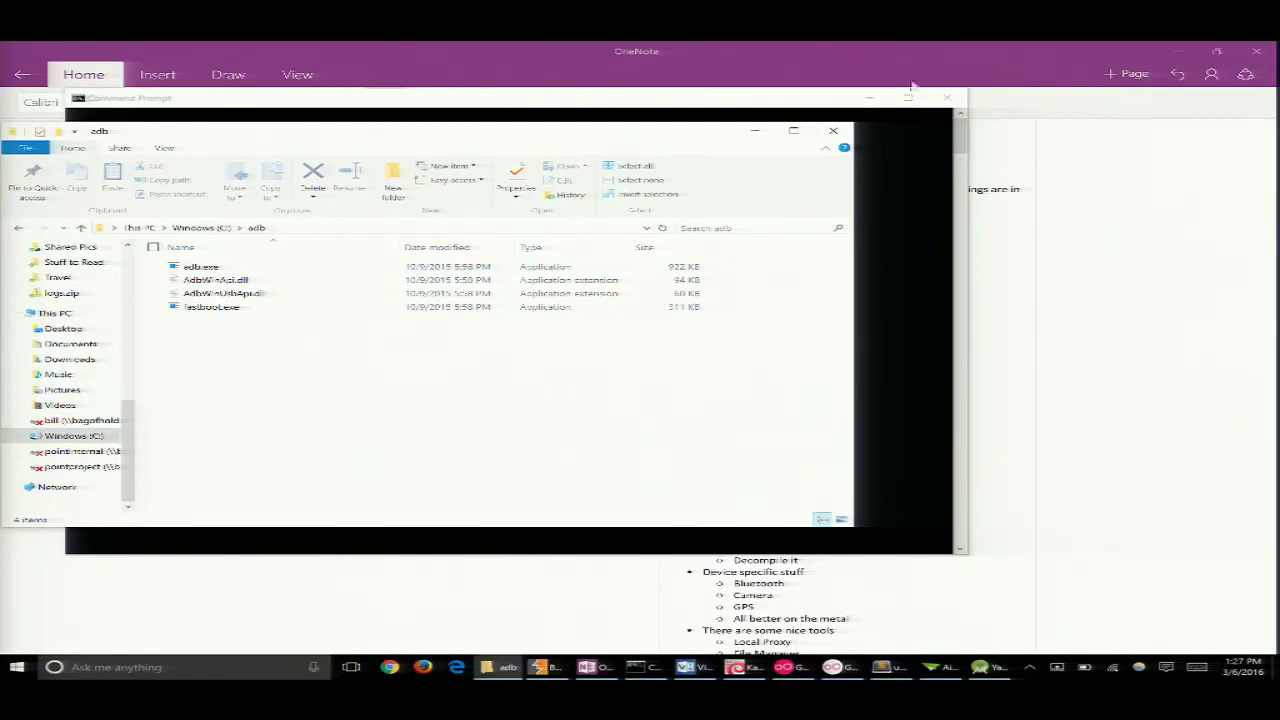
{"action": "left_click", "coordinate": [833, 130]}
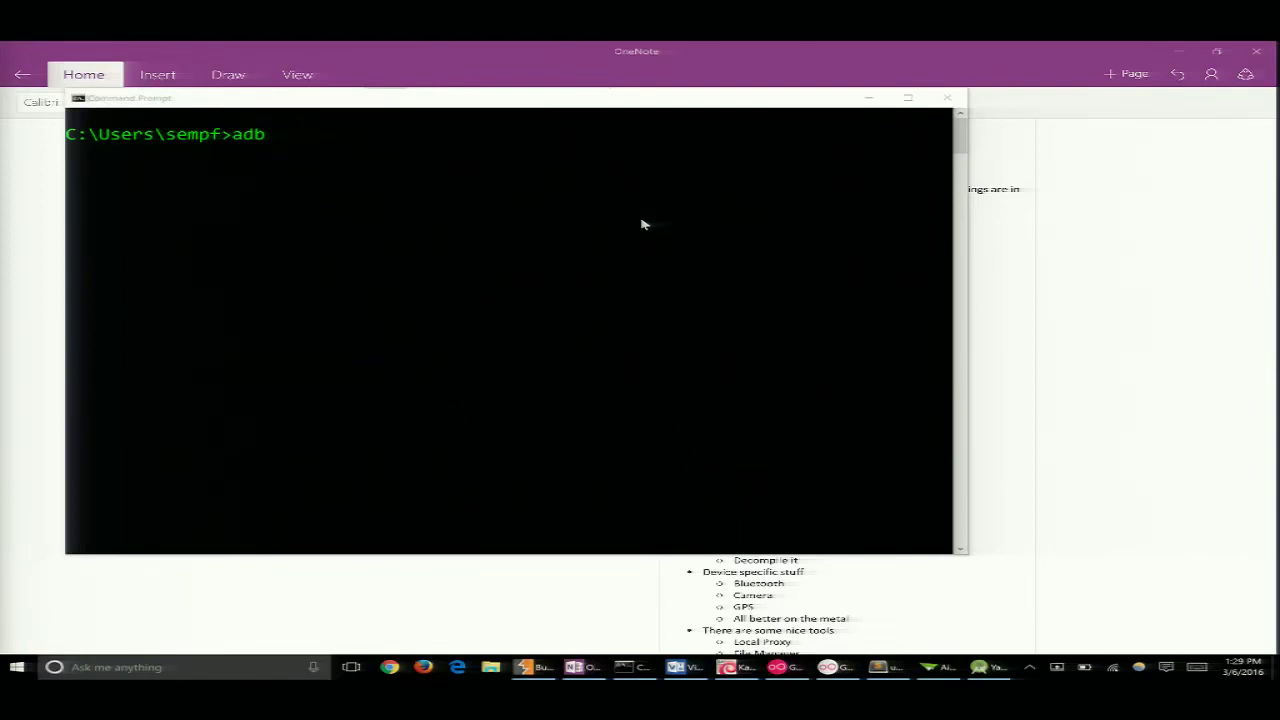
Run adb devices to list the attached emulator at 192.168.56.101:5555
{"action": "left_click", "coordinate": [647, 220]}
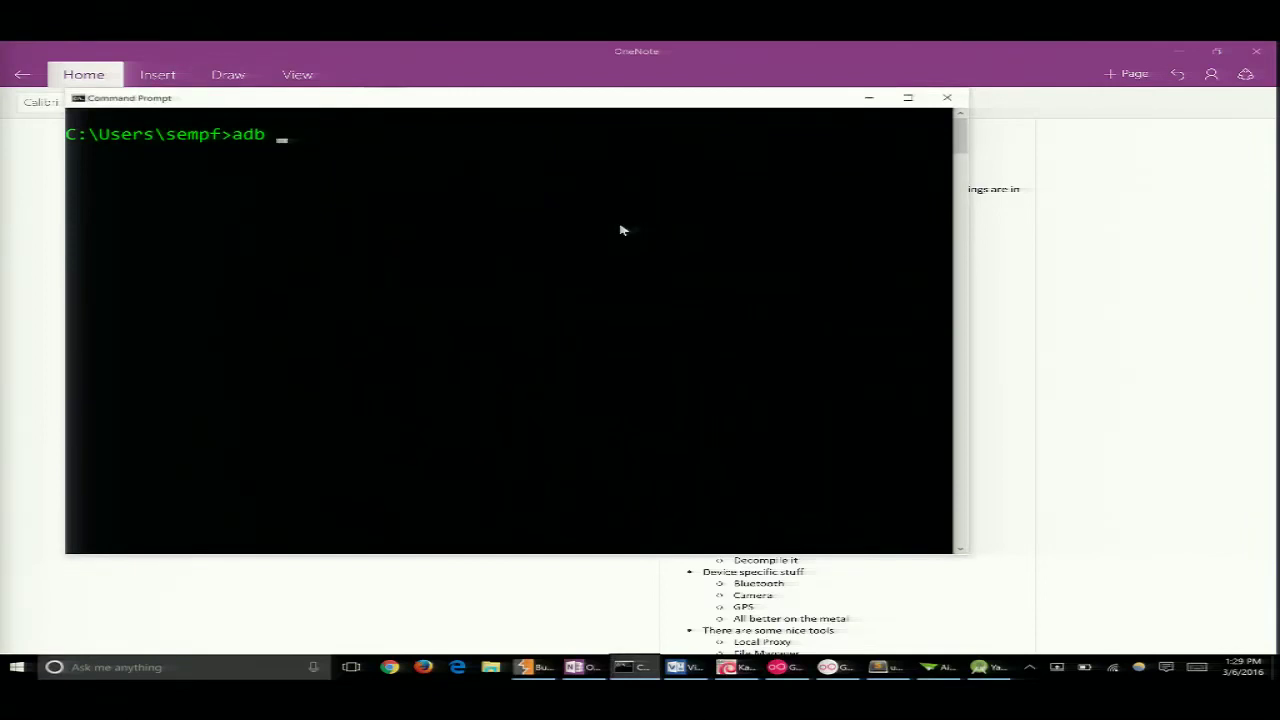
{"action": "type", "text": "devices"}
{"action": "key", "text": "Return"}
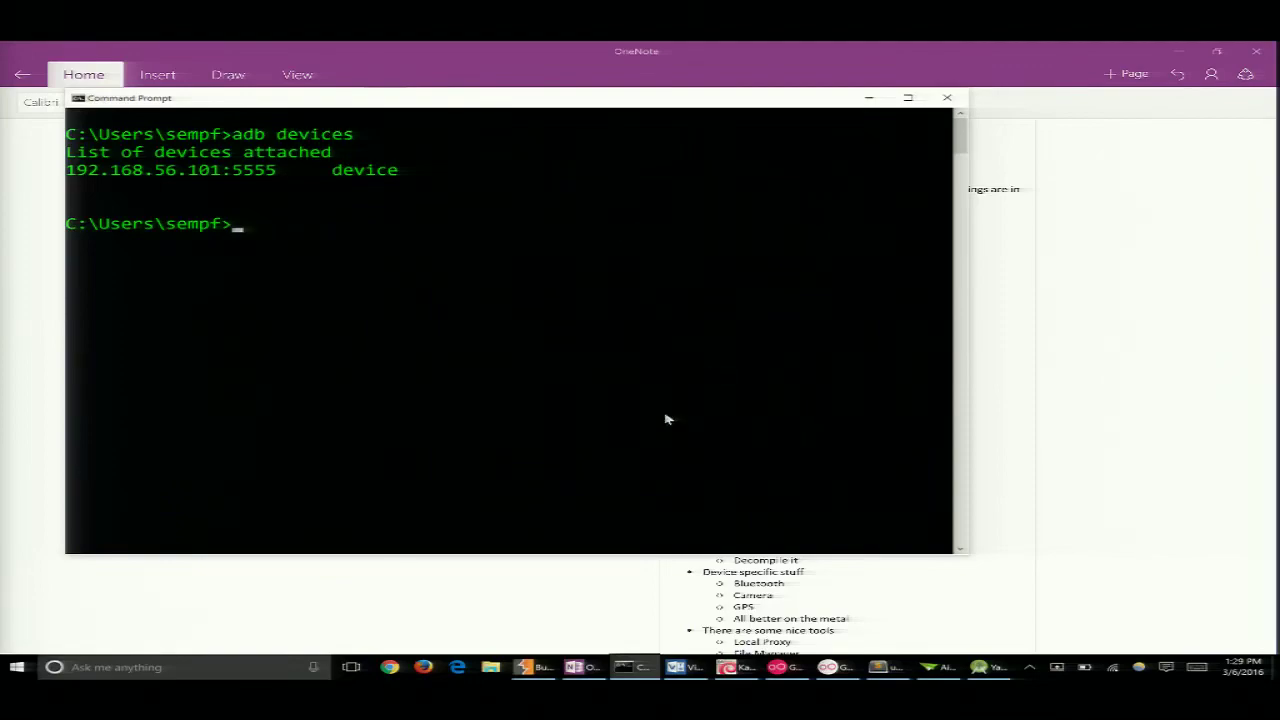
Print adb's help text, widen the console, and scroll through the full output
{"action": "type", "text": "adb"}
{"action": "key", "text": "Return"}
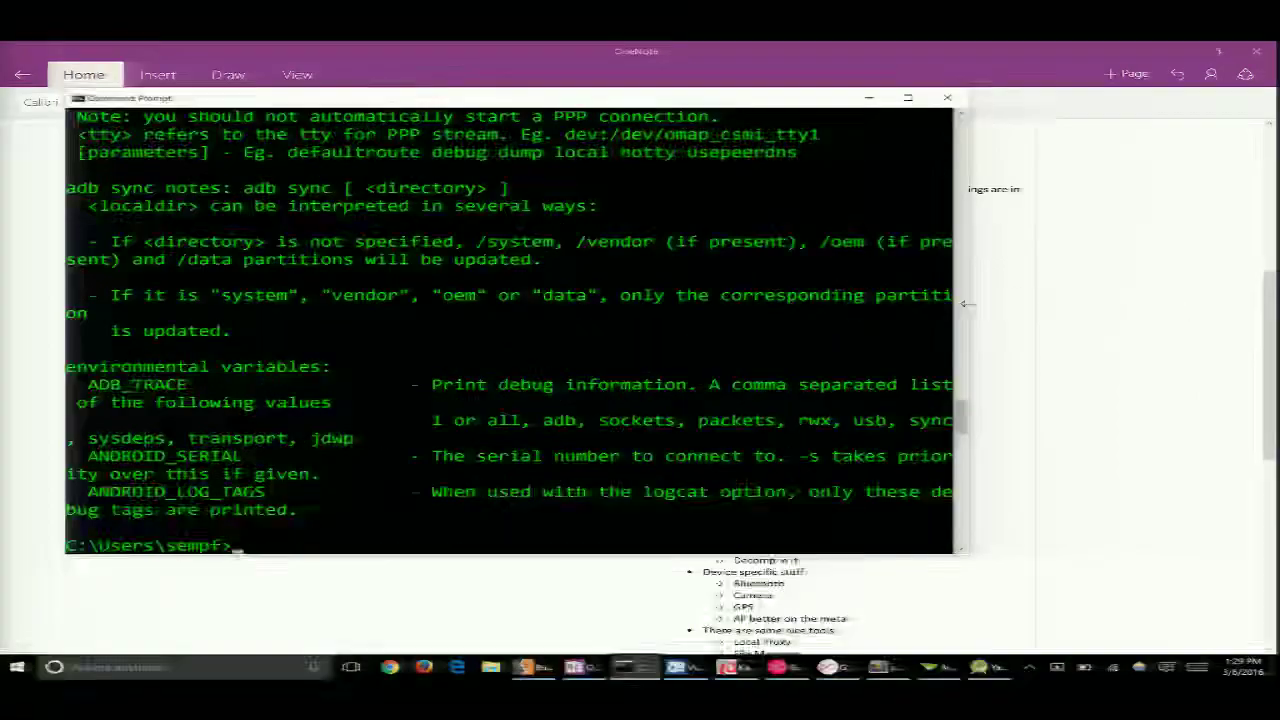
{"action": "left_click_drag", "start_coordinate": [968, 304], "coordinate": [1215, 315]}
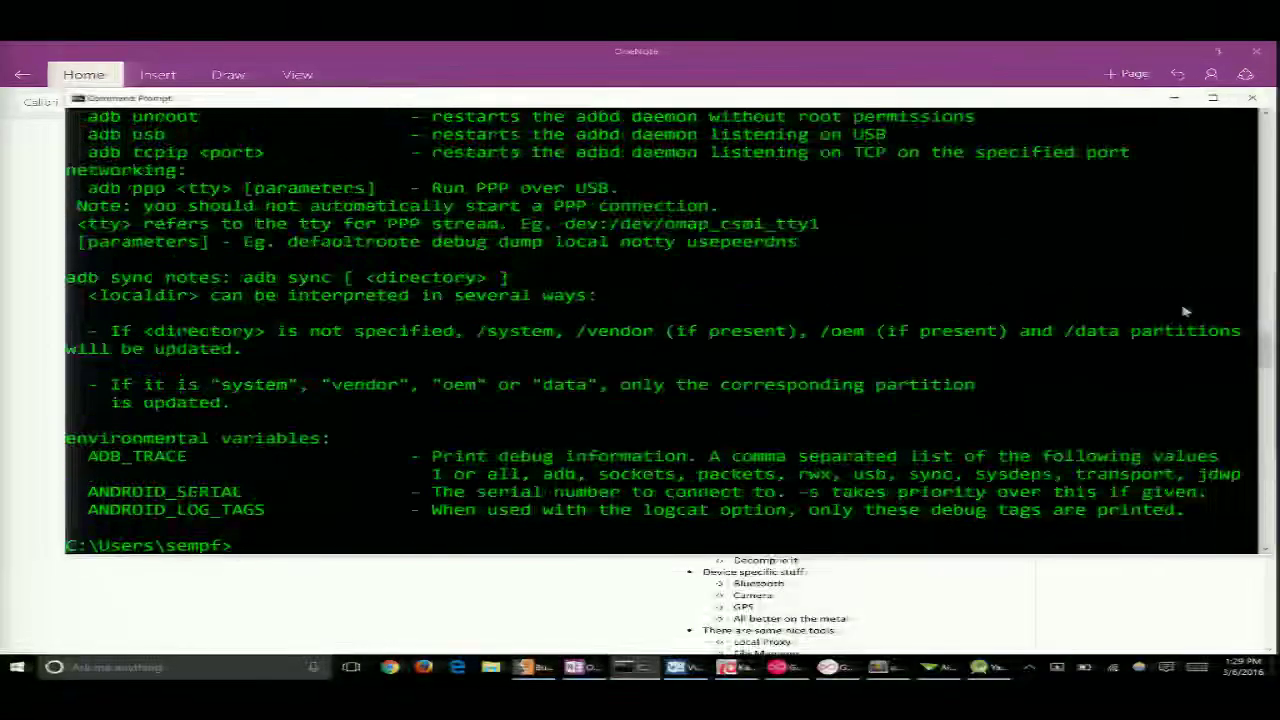
{"action": "scroll", "coordinate": [1187, 312], "scroll_direction": "up", "scroll_amount": 5}
{"action": "scroll", "coordinate": [660, 330], "scroll_direction": "up", "scroll_amount": 15}
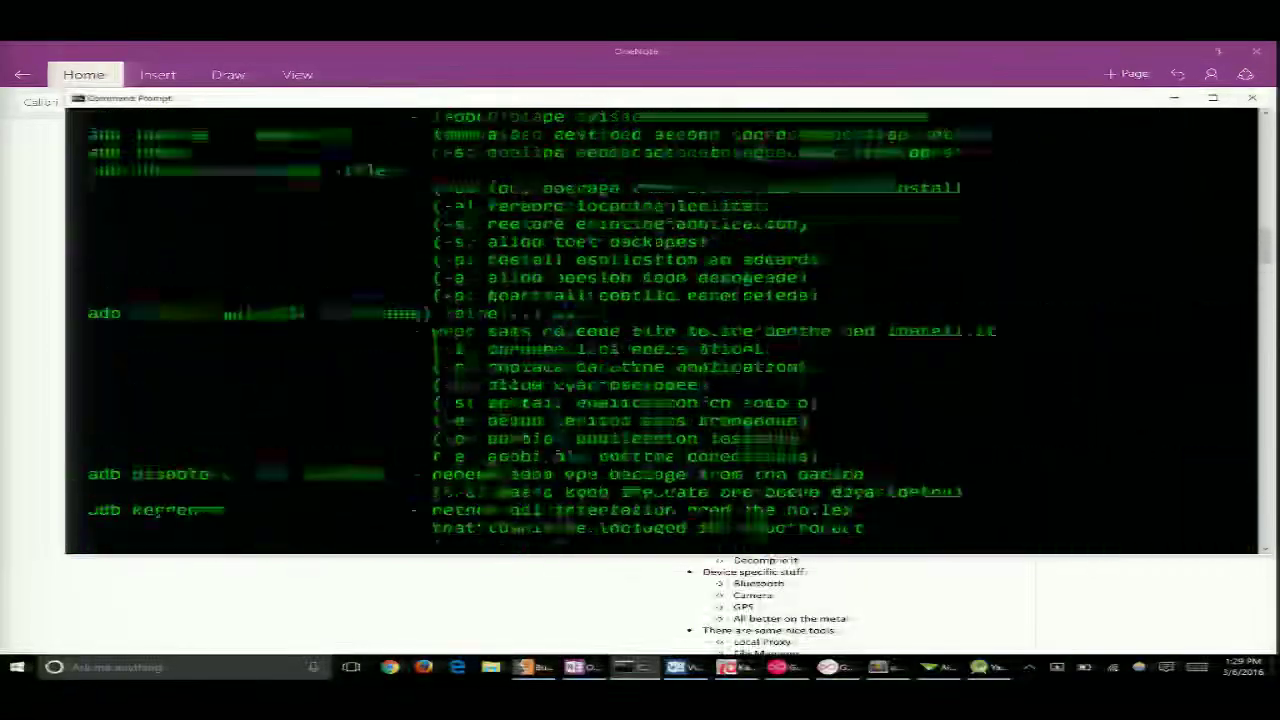
{"action": "scroll", "coordinate": [660, 330], "scroll_direction": "up", "scroll_amount": 8}
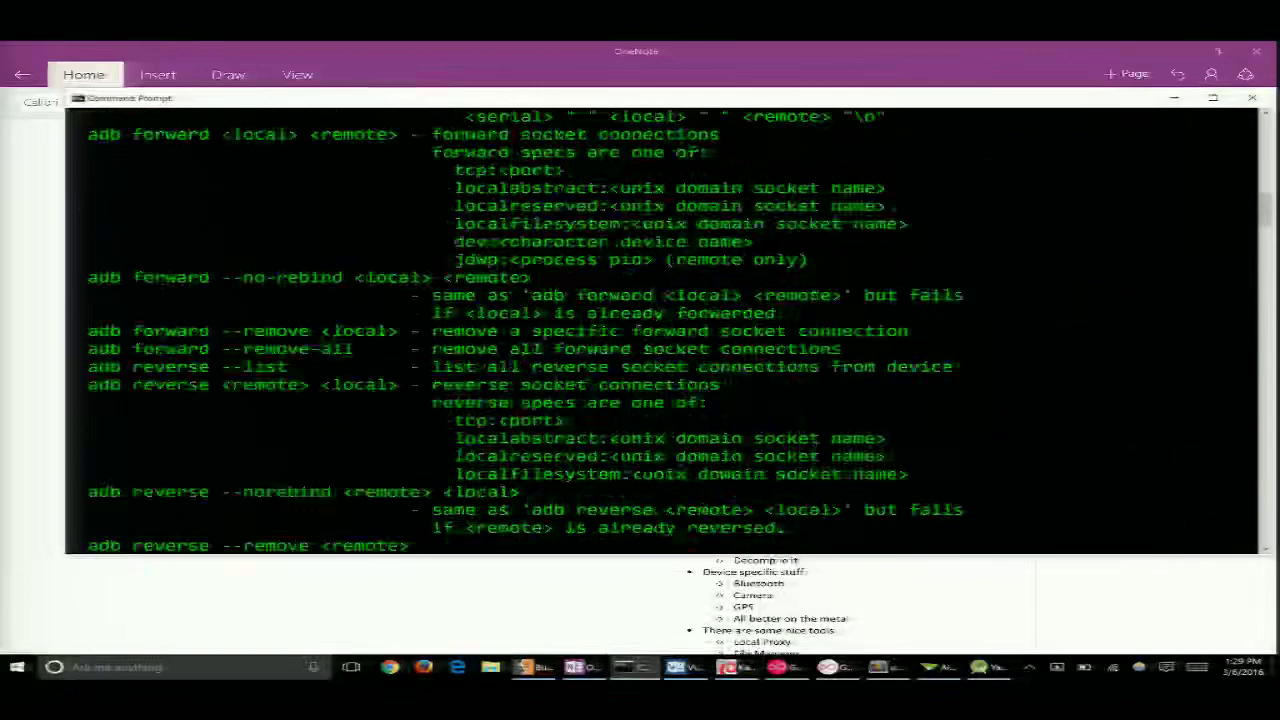
{"action": "scroll", "coordinate": [660, 330], "scroll_direction": "up", "scroll_amount": 6}
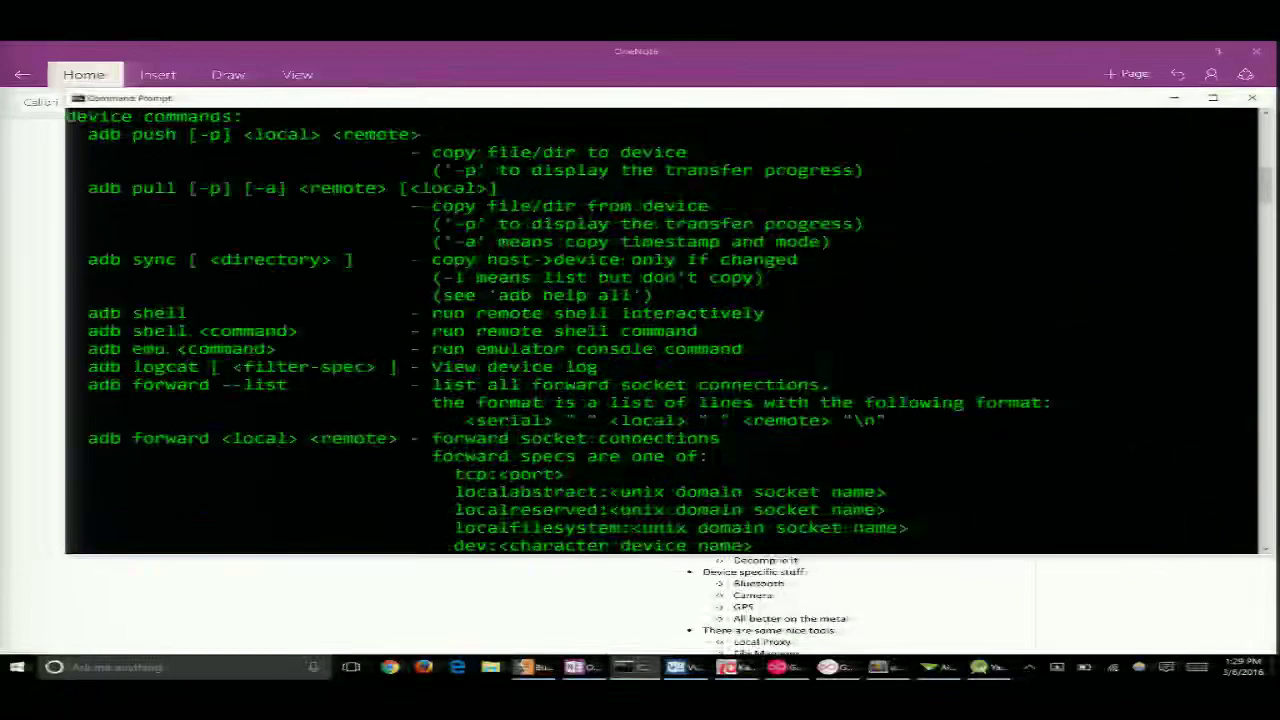
{"action": "scroll", "coordinate": [660, 330], "scroll_direction": "up", "scroll_amount": 5}
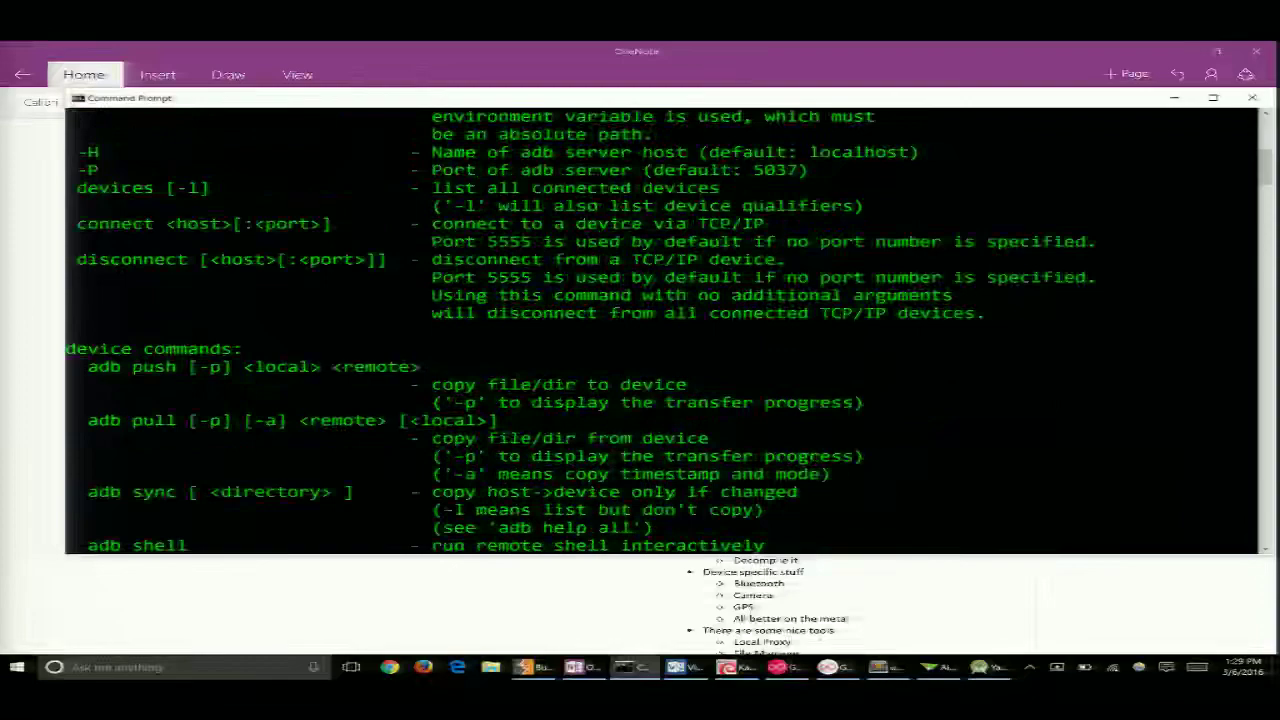
{"action": "scroll", "coordinate": [660, 330], "scroll_direction": "down", "scroll_amount": 2}
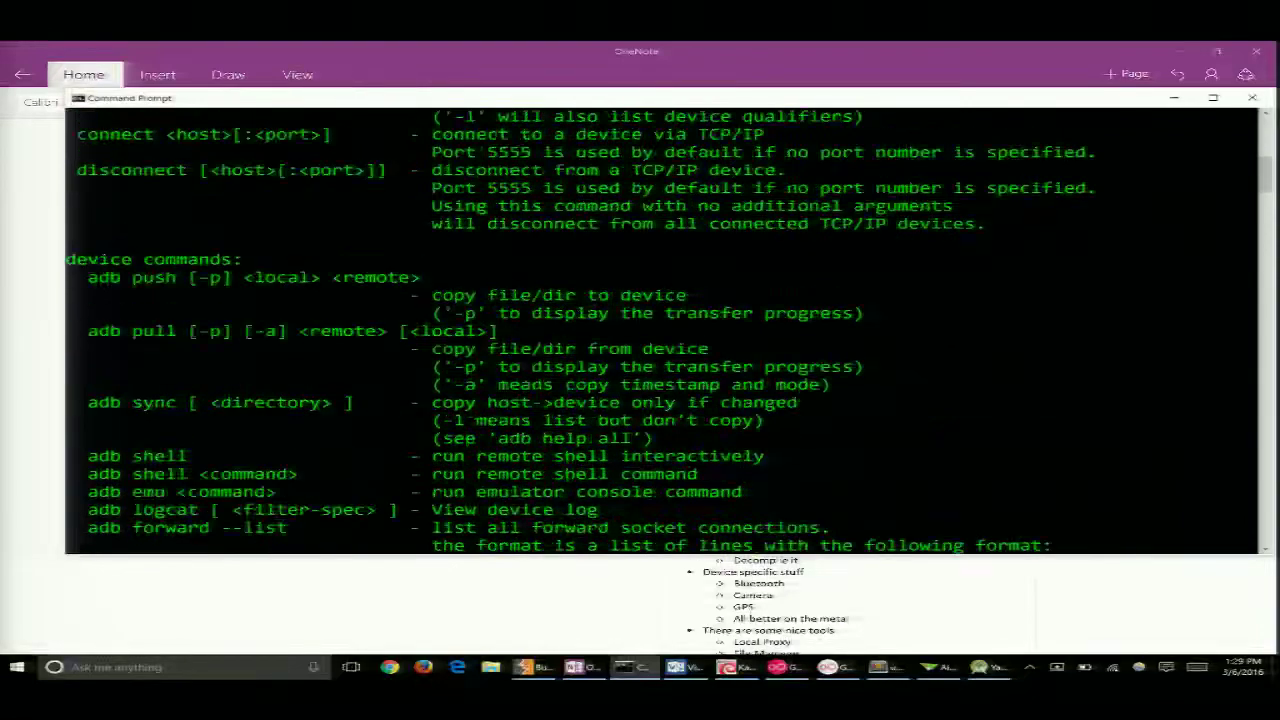
{"action": "scroll", "coordinate": [660, 330], "scroll_direction": "down", "scroll_amount": 4}
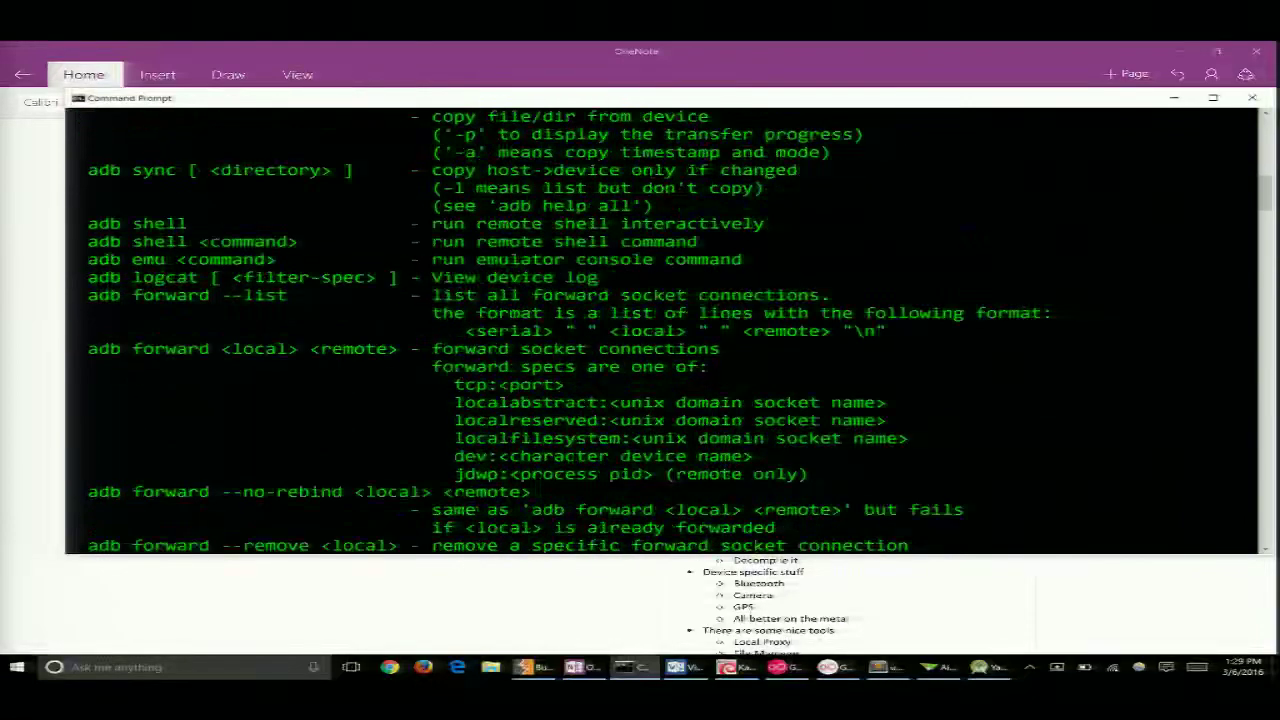
{"action": "scroll", "coordinate": [660, 330], "scroll_direction": "down", "scroll_amount": 20}
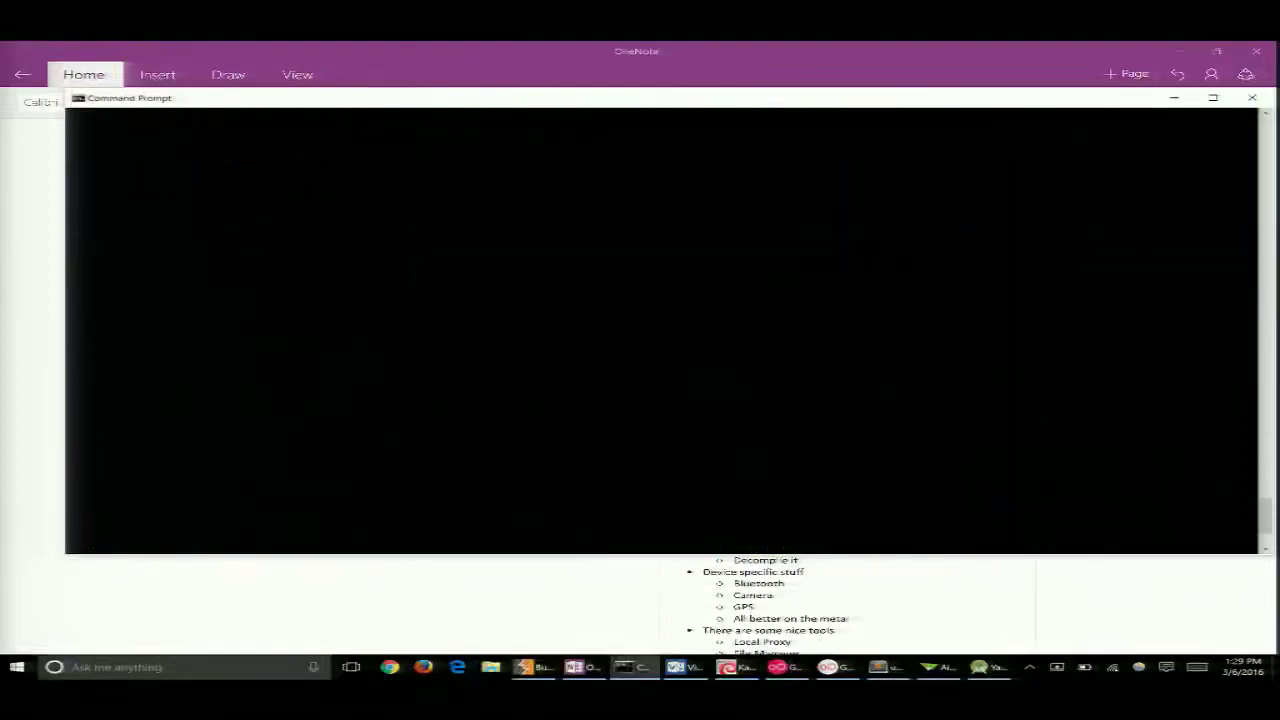
{"action": "scroll", "coordinate": [660, 330], "scroll_direction": "up", "scroll_amount": 15}
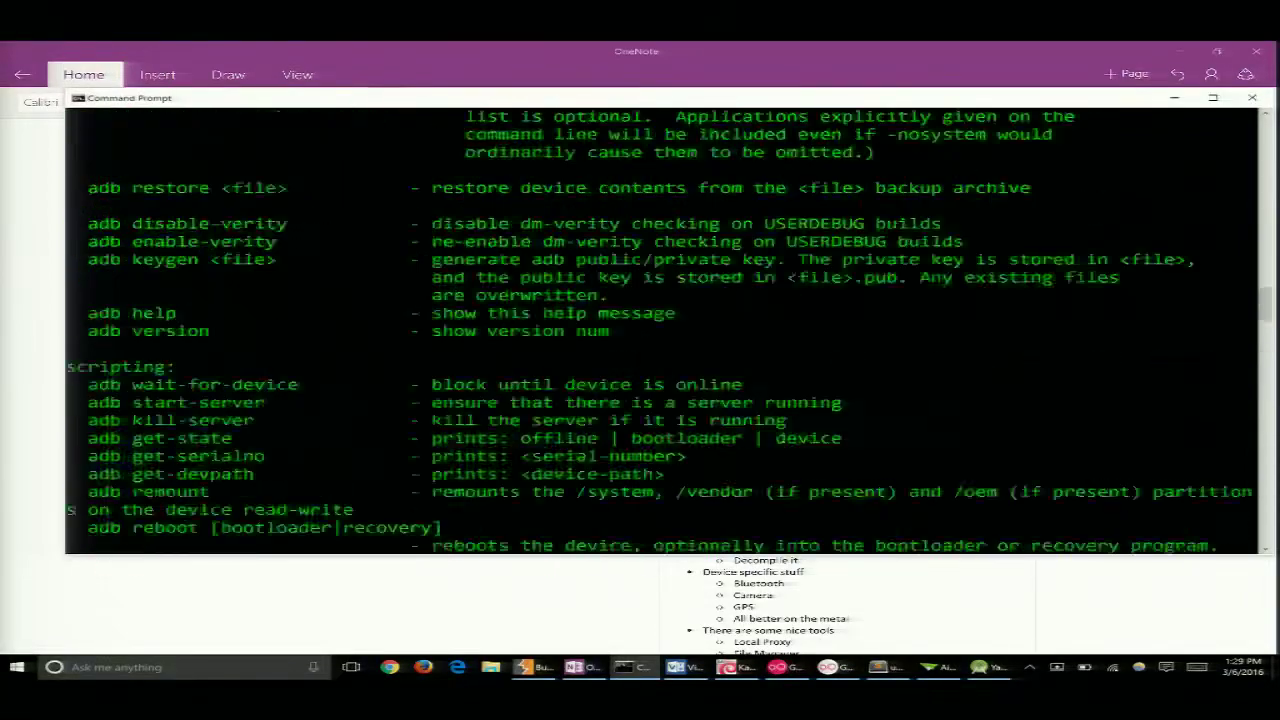
{"action": "scroll", "coordinate": [660, 330], "scroll_direction": "down", "scroll_amount": 15}
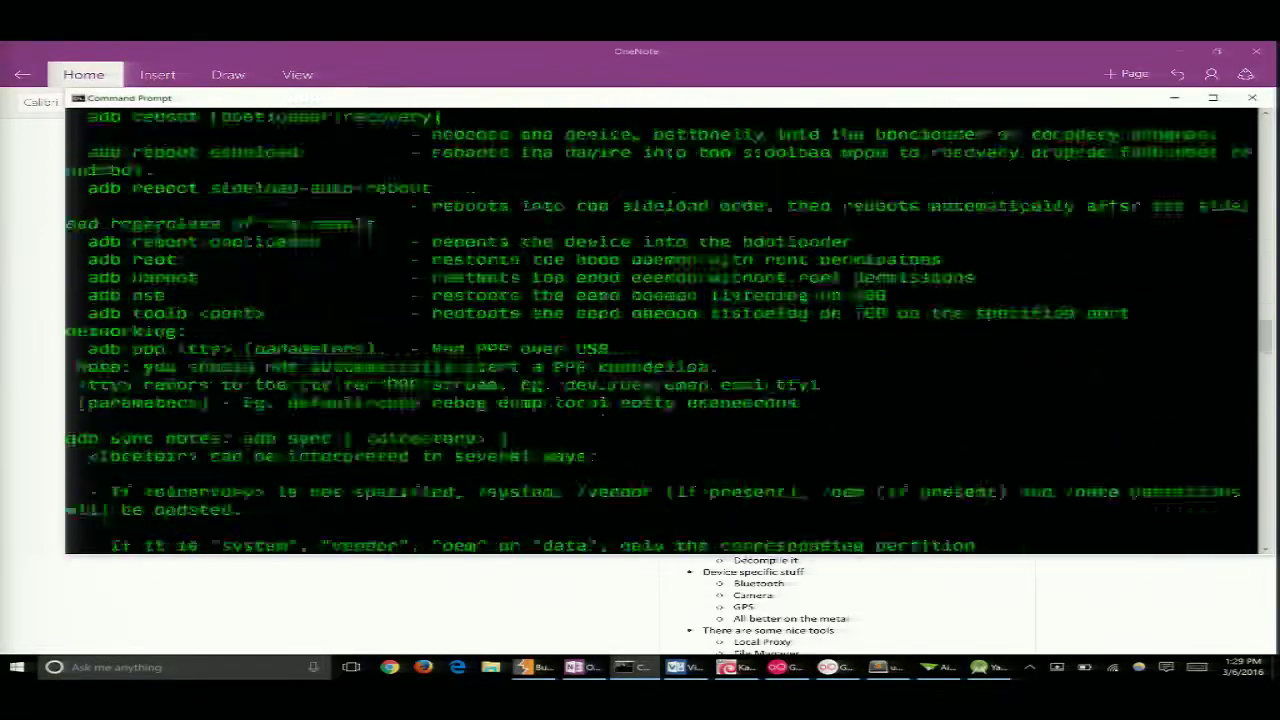
{"action": "scroll", "coordinate": [660, 330], "scroll_direction": "down", "scroll_amount": 7}
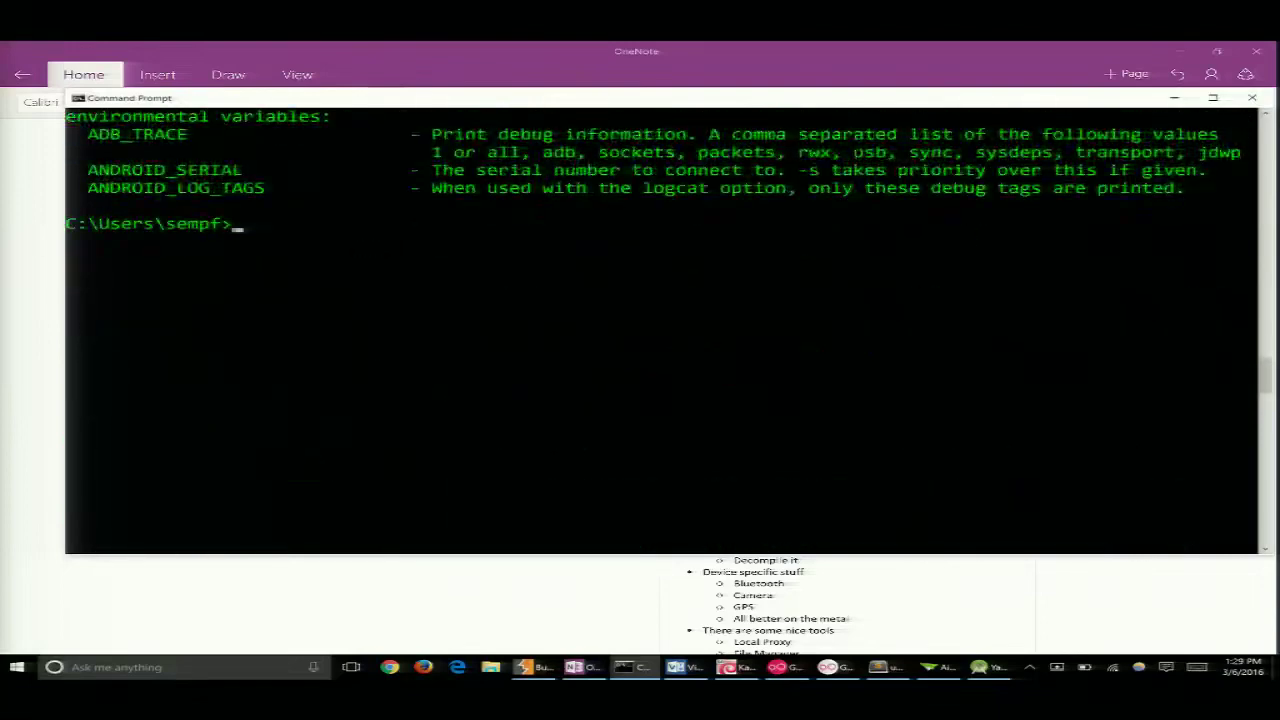
Start a root adb shell on the emulator and list its root directory with ls
{"action": "type", "text": "adb shell"}
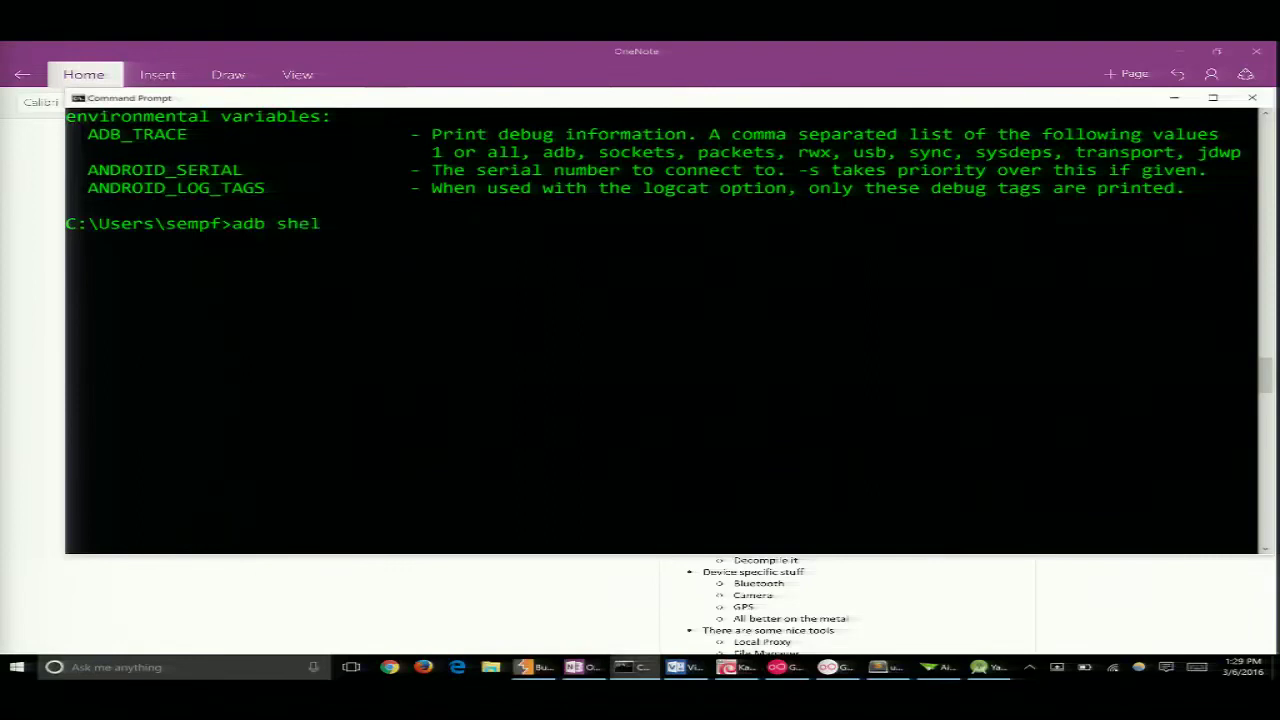
{"action": "key", "text": "Return"}
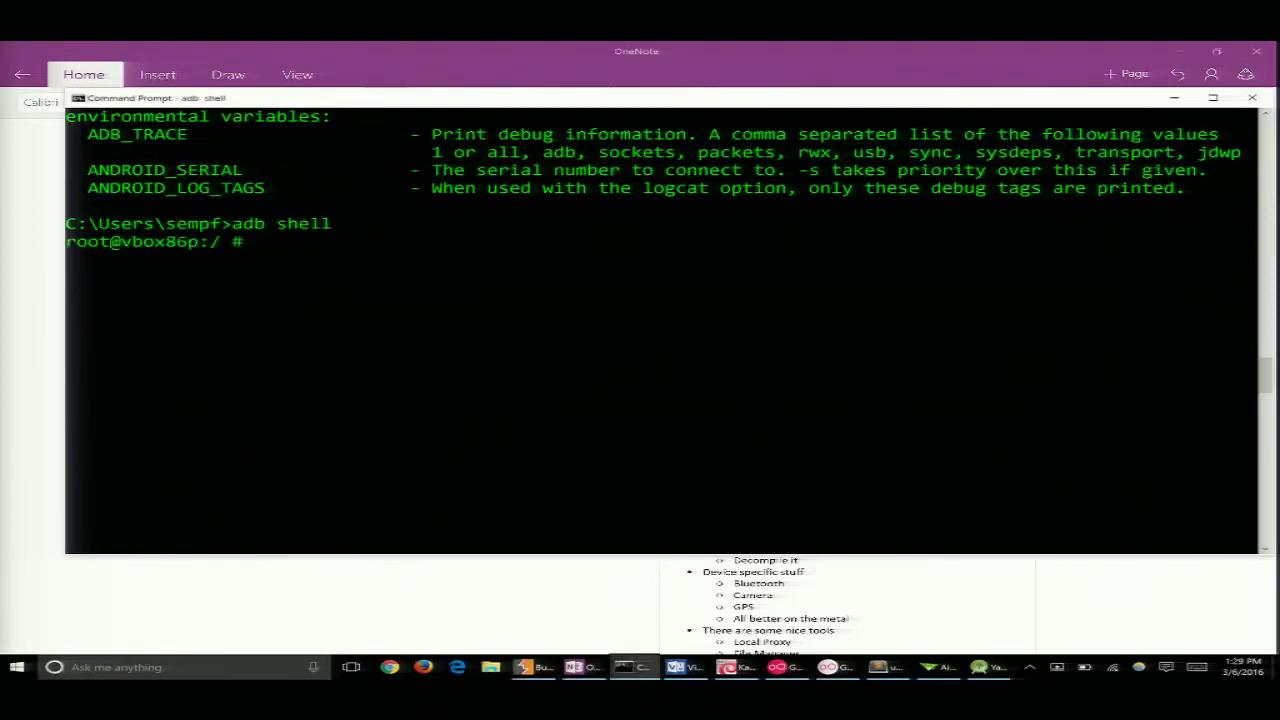
{"action": "type", "text": "ls"}
{"action": "key", "text": "Return"}
{"action": "scroll", "coordinate": [660, 330], "scroll_direction": "up", "scroll_amount": 7}
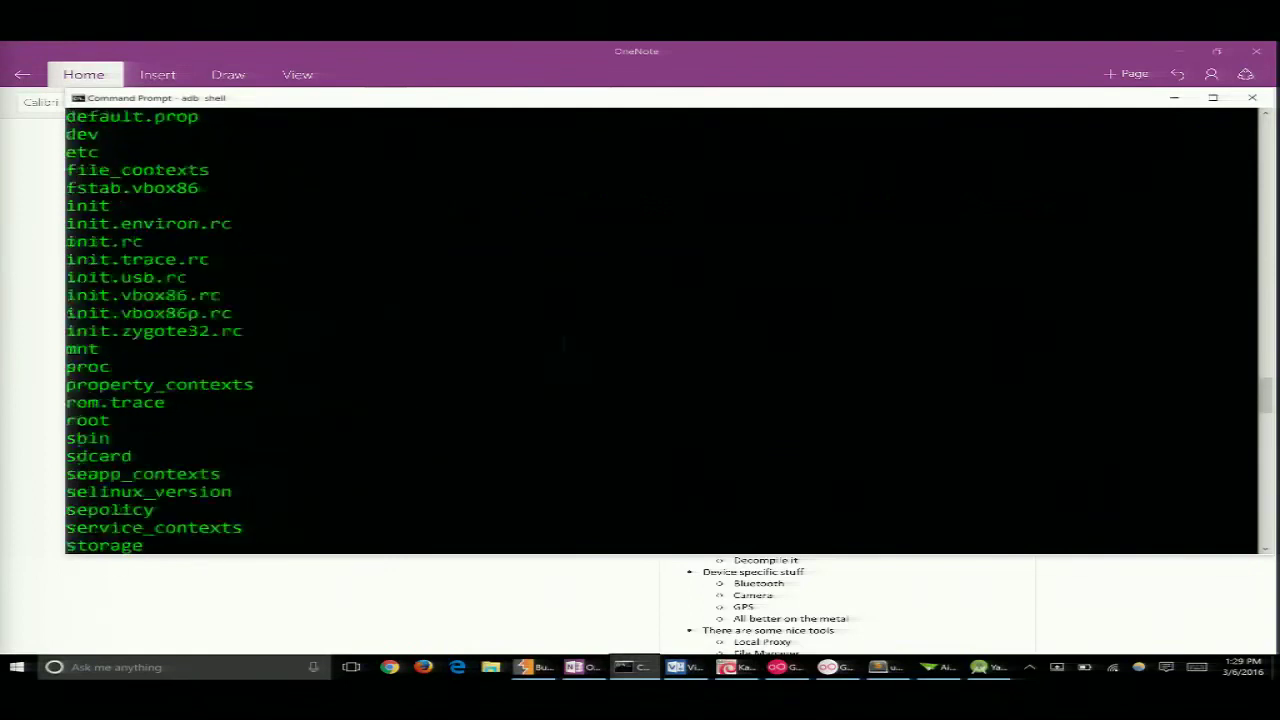
{"action": "scroll", "coordinate": [660, 330], "scroll_direction": "down", "scroll_amount": 1}
{"action": "scroll", "coordinate": [660, 330], "scroll_direction": "down", "scroll_amount": 7}
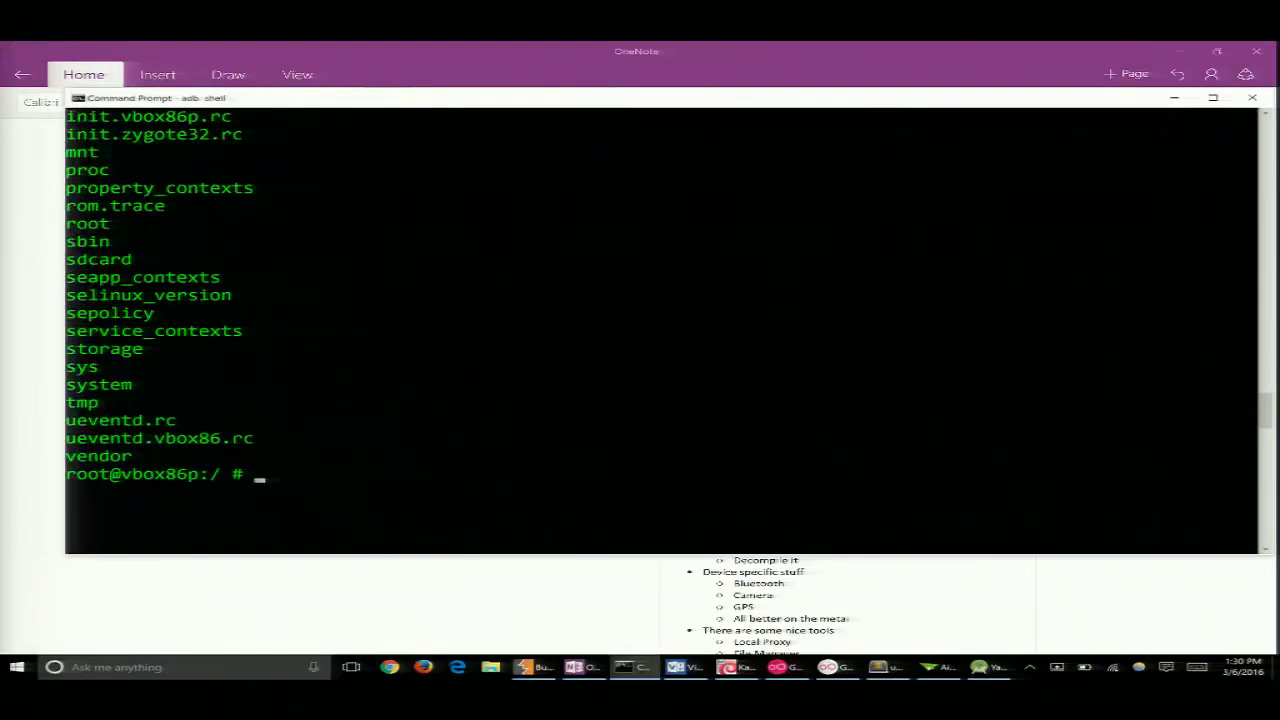
In the console's Colors settings, set a black screen background and white screen text
{"action": "right_click", "coordinate": [635, 217]}
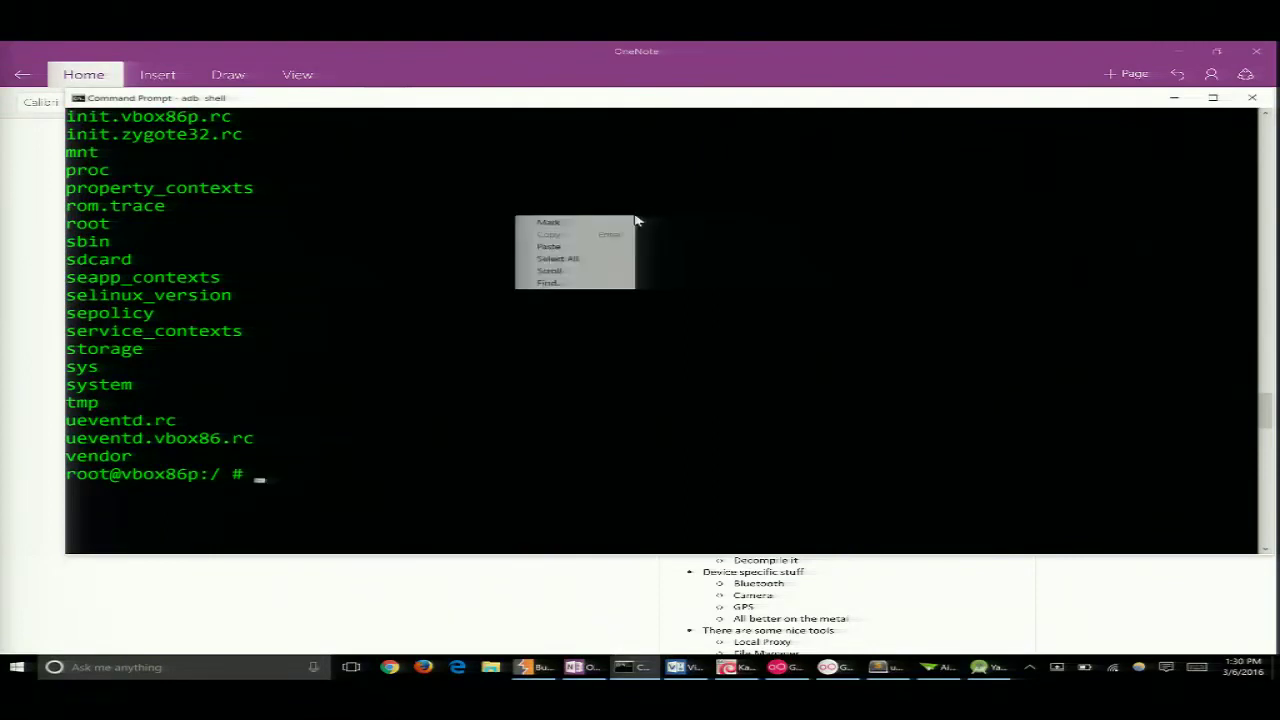
{"action": "right_click", "coordinate": [560, 108]}
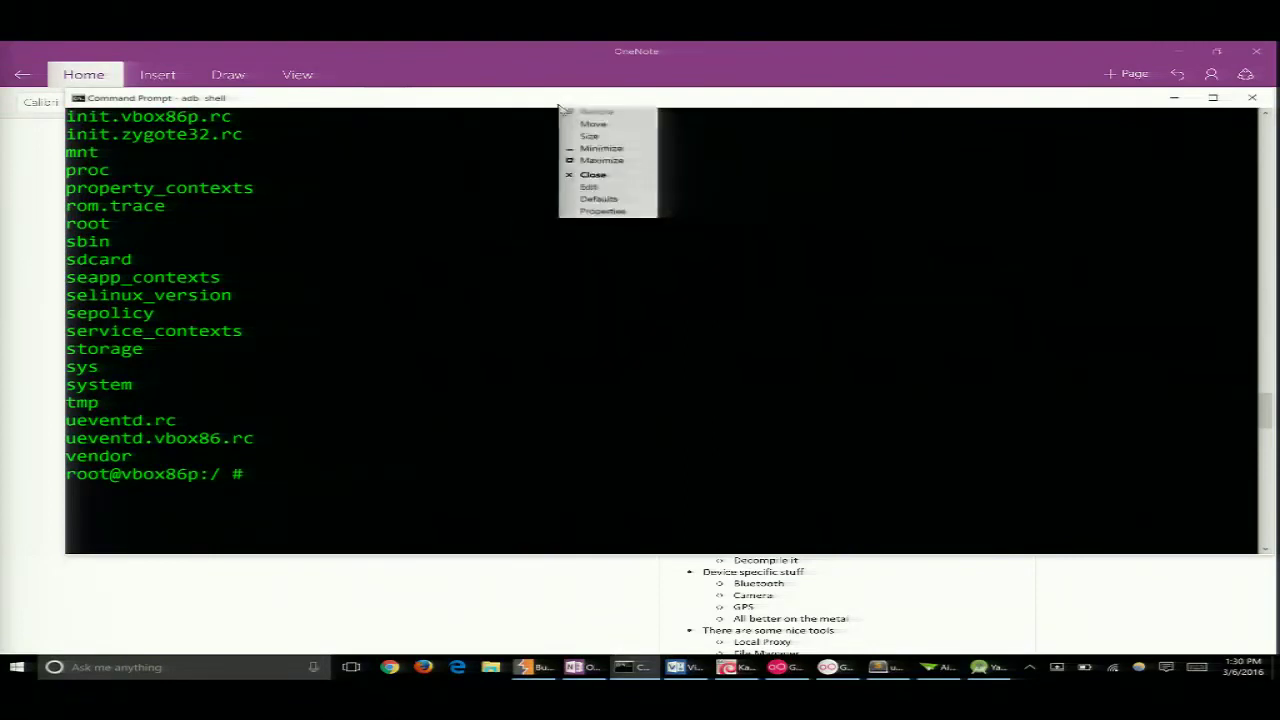
{"action": "left_click", "coordinate": [608, 211]}
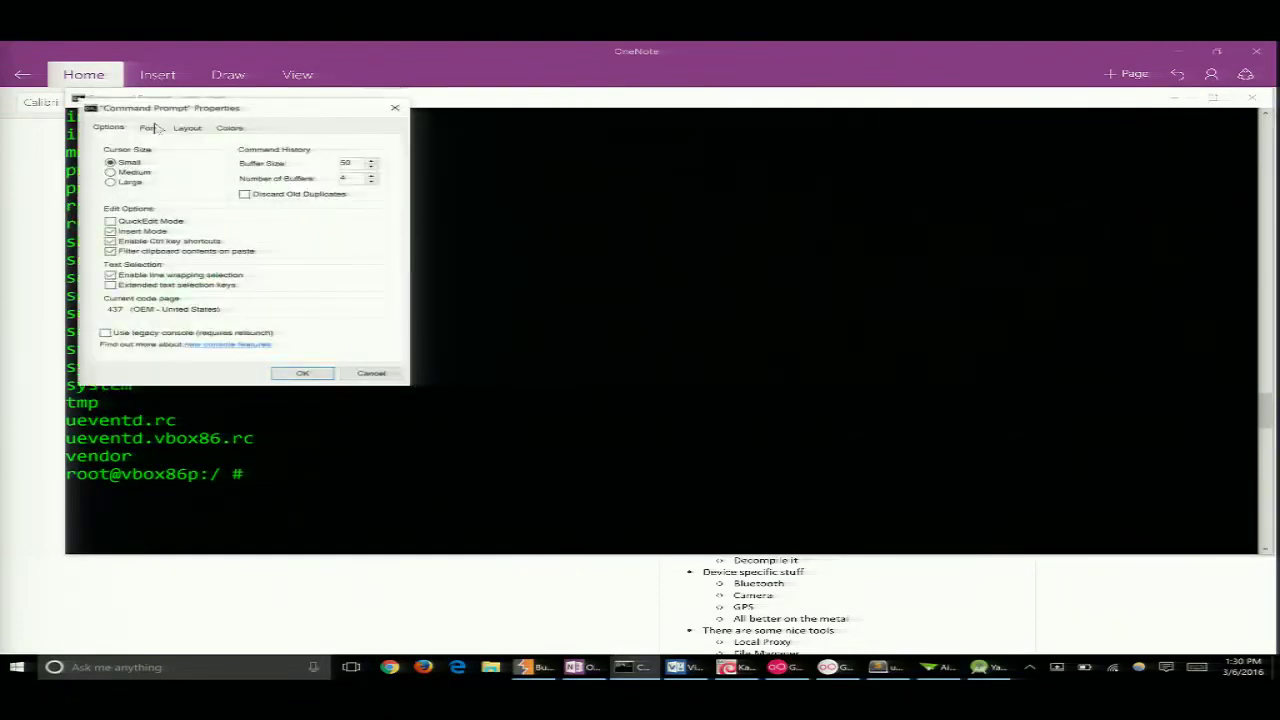
{"action": "left_click", "coordinate": [152, 127]}
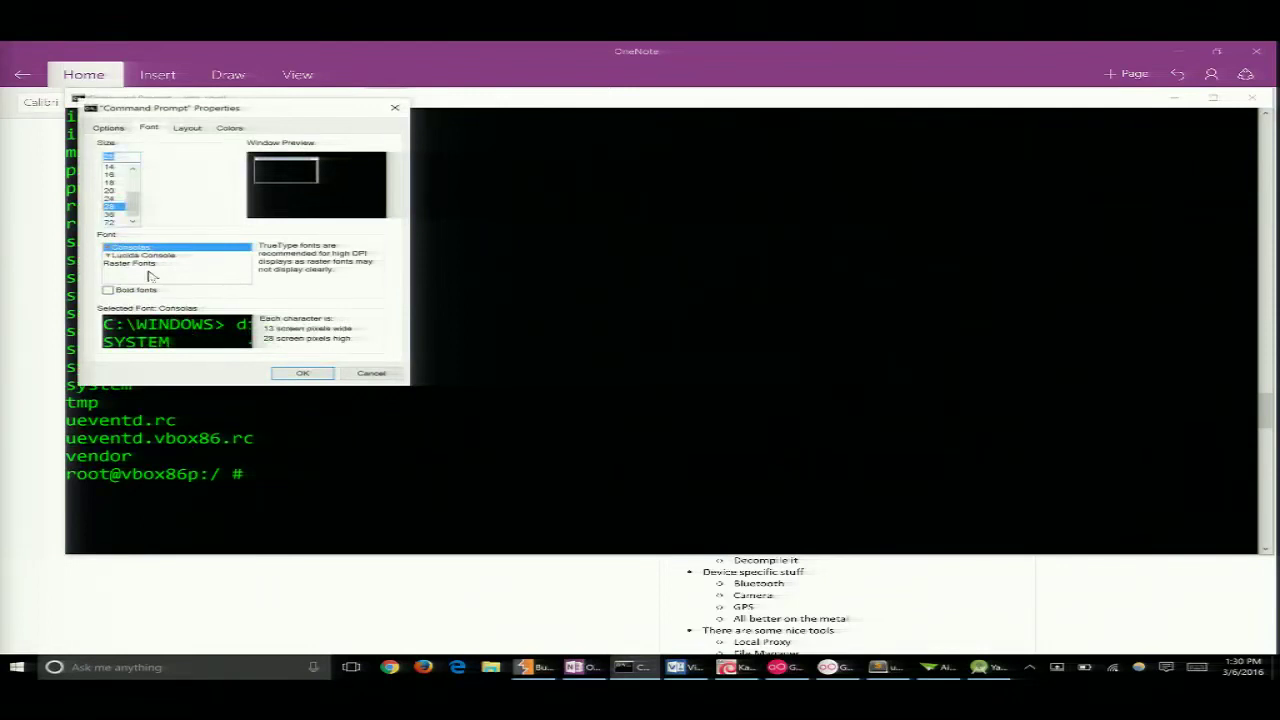
{"action": "left_click", "coordinate": [230, 131]}
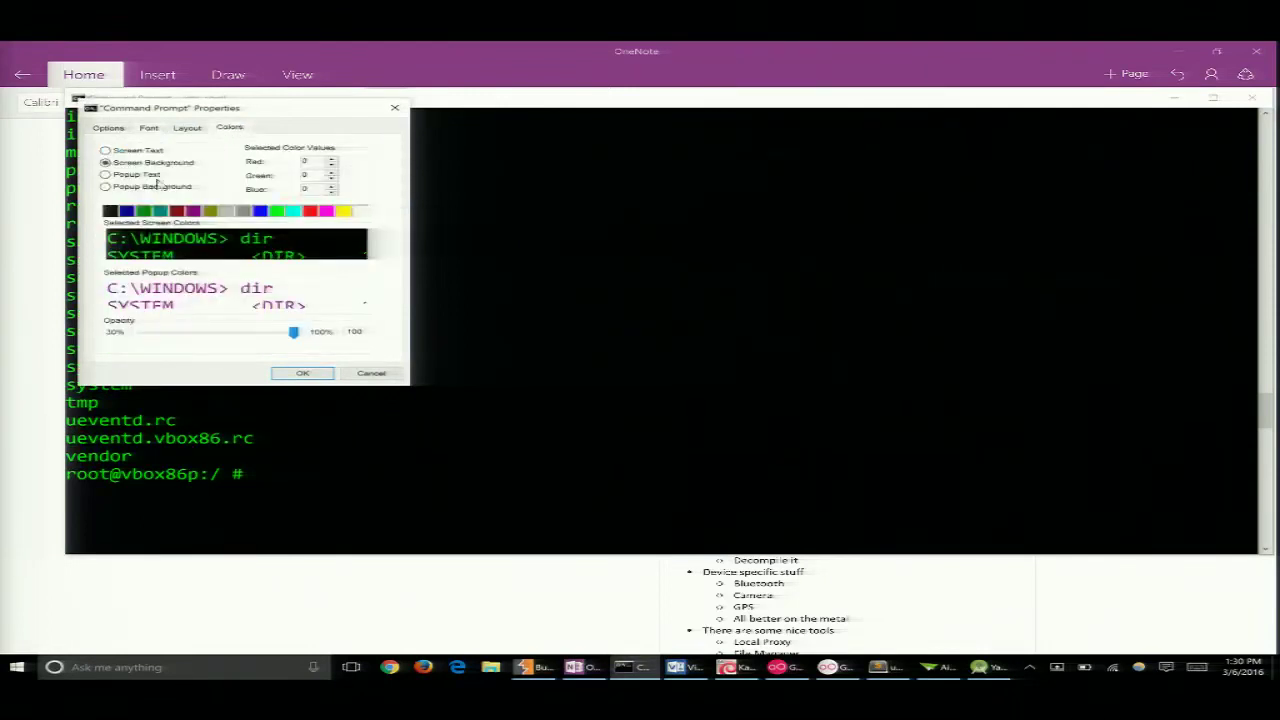
{"action": "left_click", "coordinate": [361, 211]}
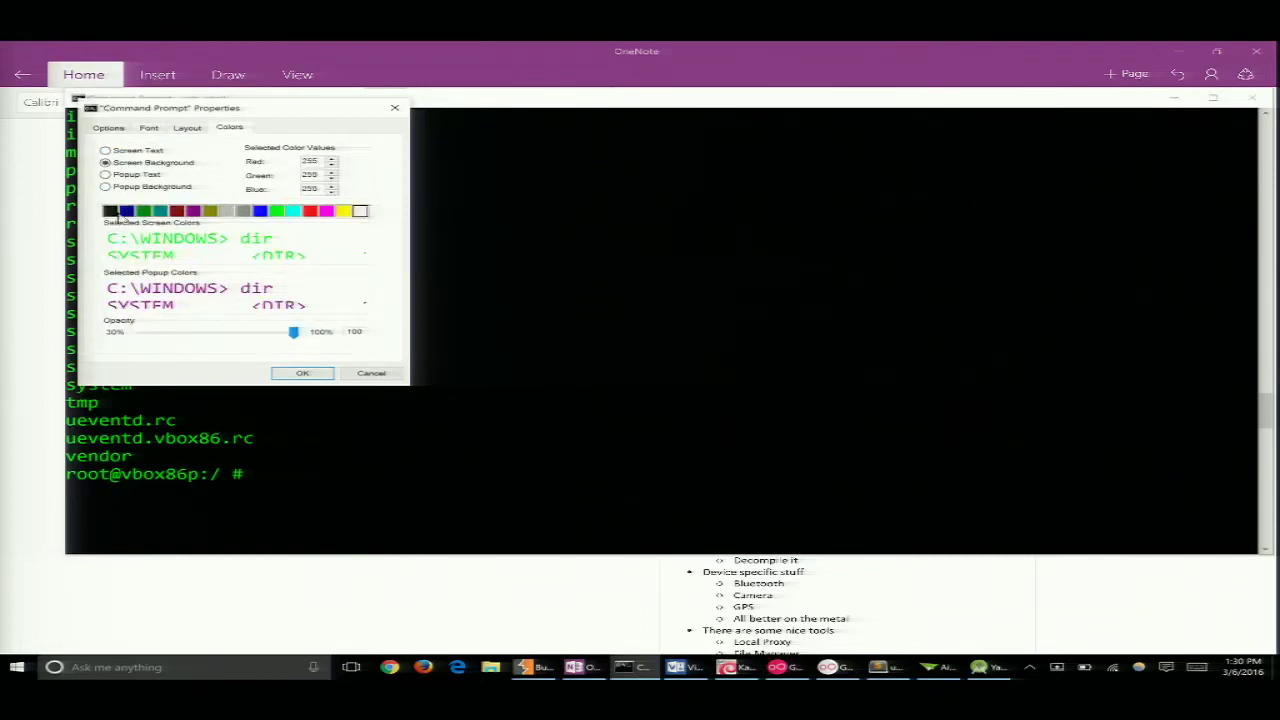
{"action": "left_click", "coordinate": [110, 211]}
{"action": "left_click", "coordinate": [130, 151]}
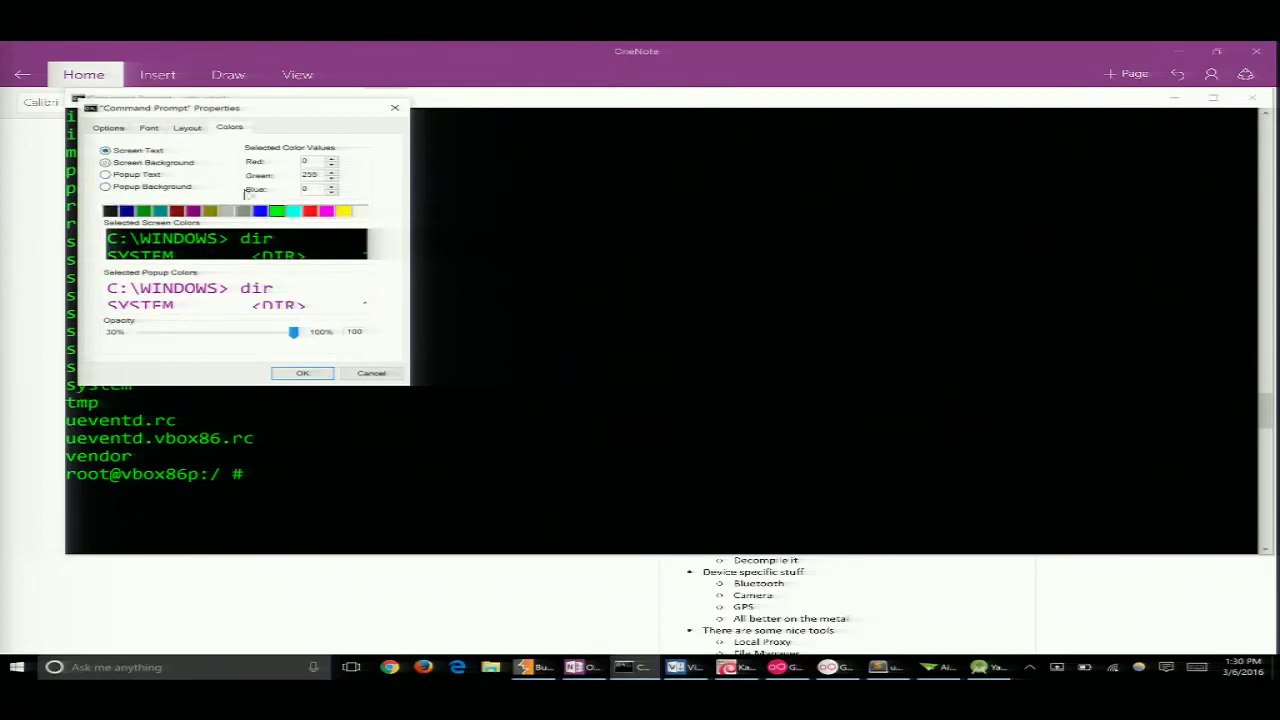
{"action": "left_click", "coordinate": [361, 211]}
{"action": "left_click", "coordinate": [288, 372]}
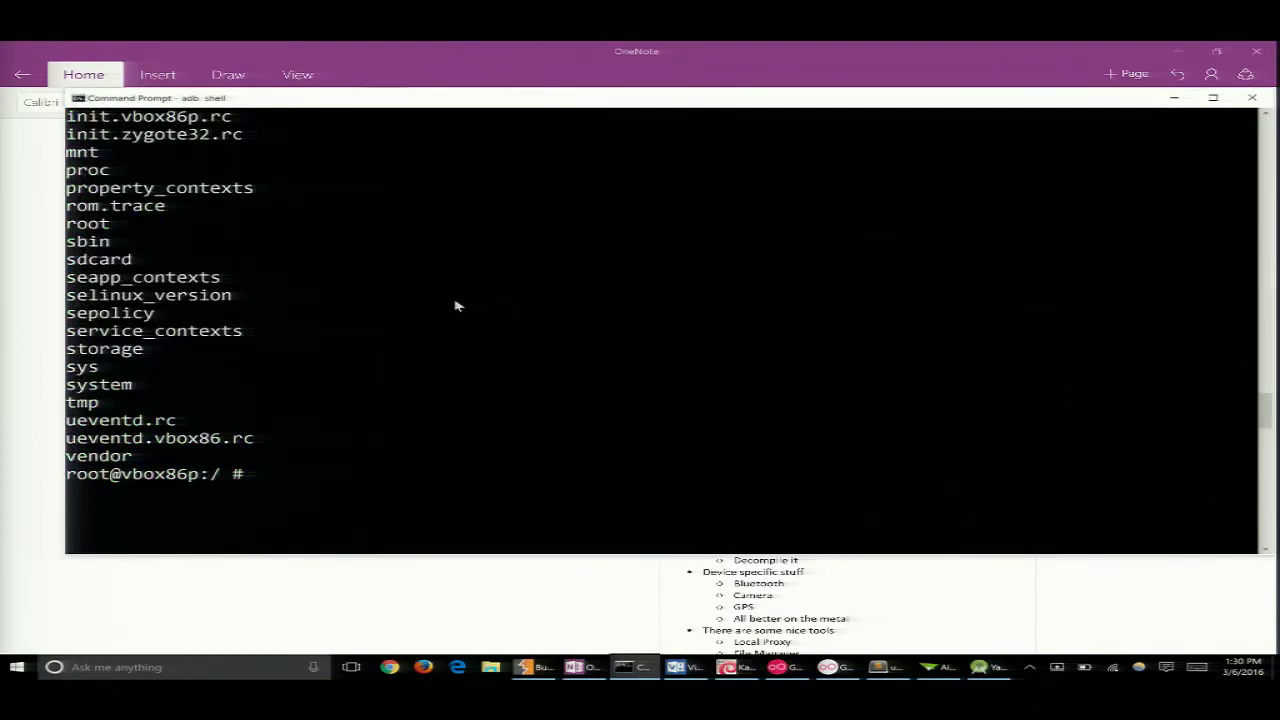
Change into /sdcard, list its folders (DCIM, Download, Pictures), then switch to OneNote
{"action": "scroll", "coordinate": [457, 305], "scroll_direction": "up", "scroll_amount": 2}
{"action": "scroll", "coordinate": [449, 307], "scroll_direction": "down", "scroll_amount": 3}
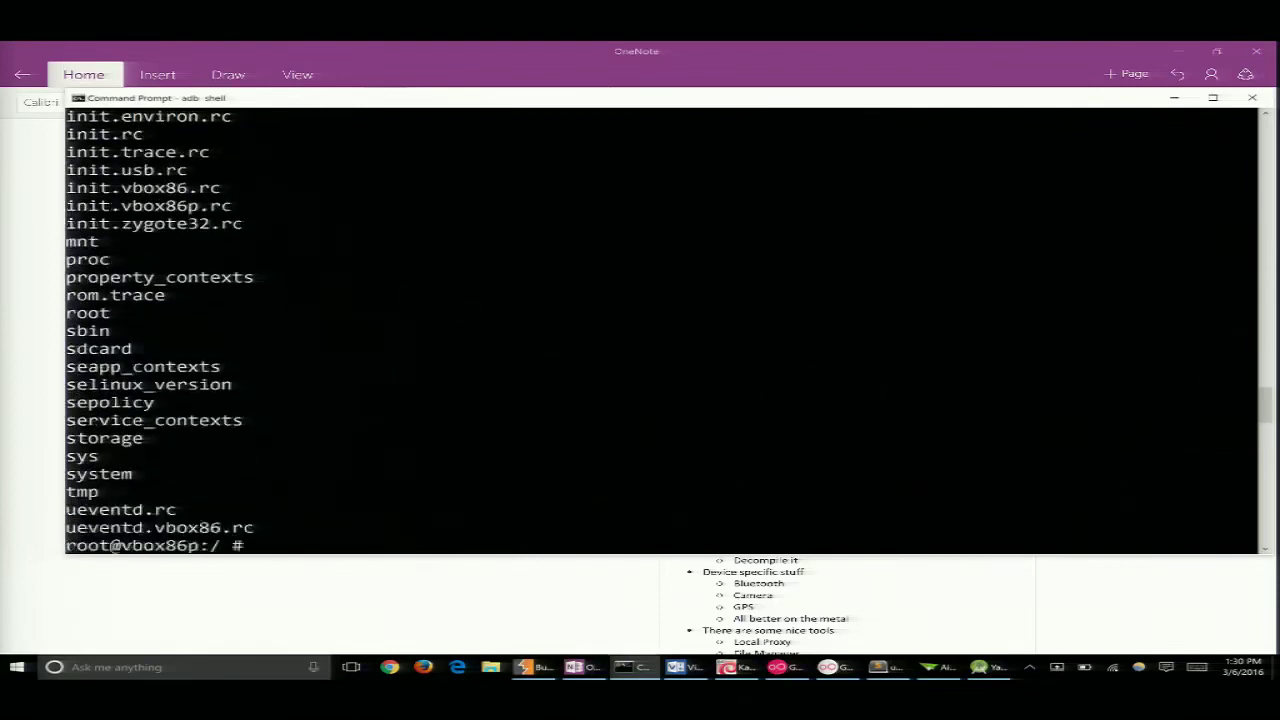
{"action": "type", "text": "cd"}
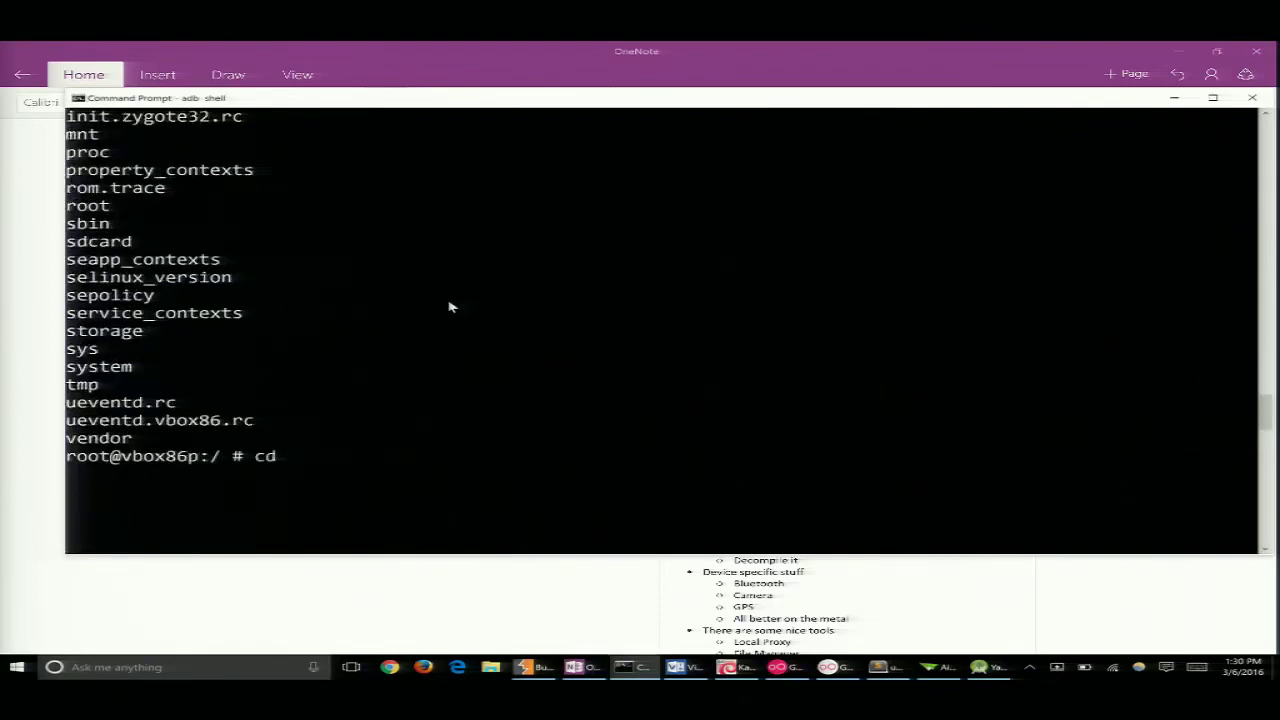
{"action": "type", "text": " sdca"}
{"action": "key", "text": "Tab"}
{"action": "key", "text": "Return"}
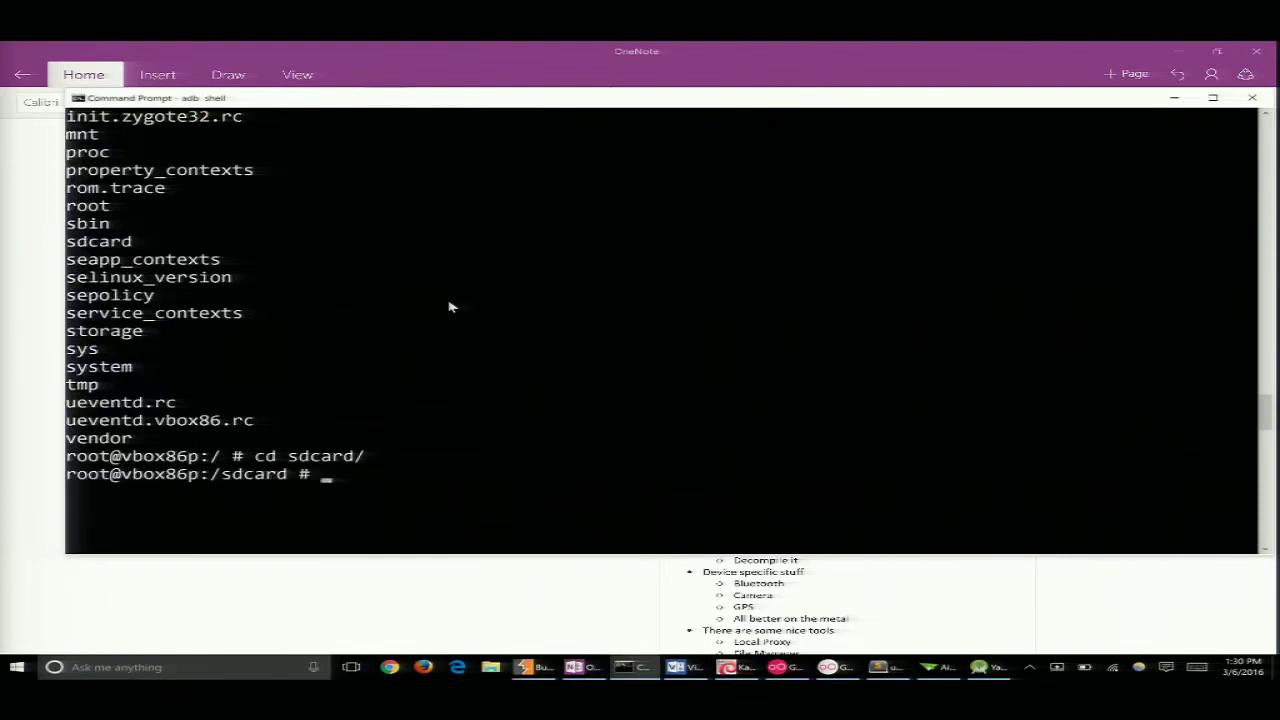
{"action": "type", "text": "ls"}
{"action": "key", "text": "Return"}
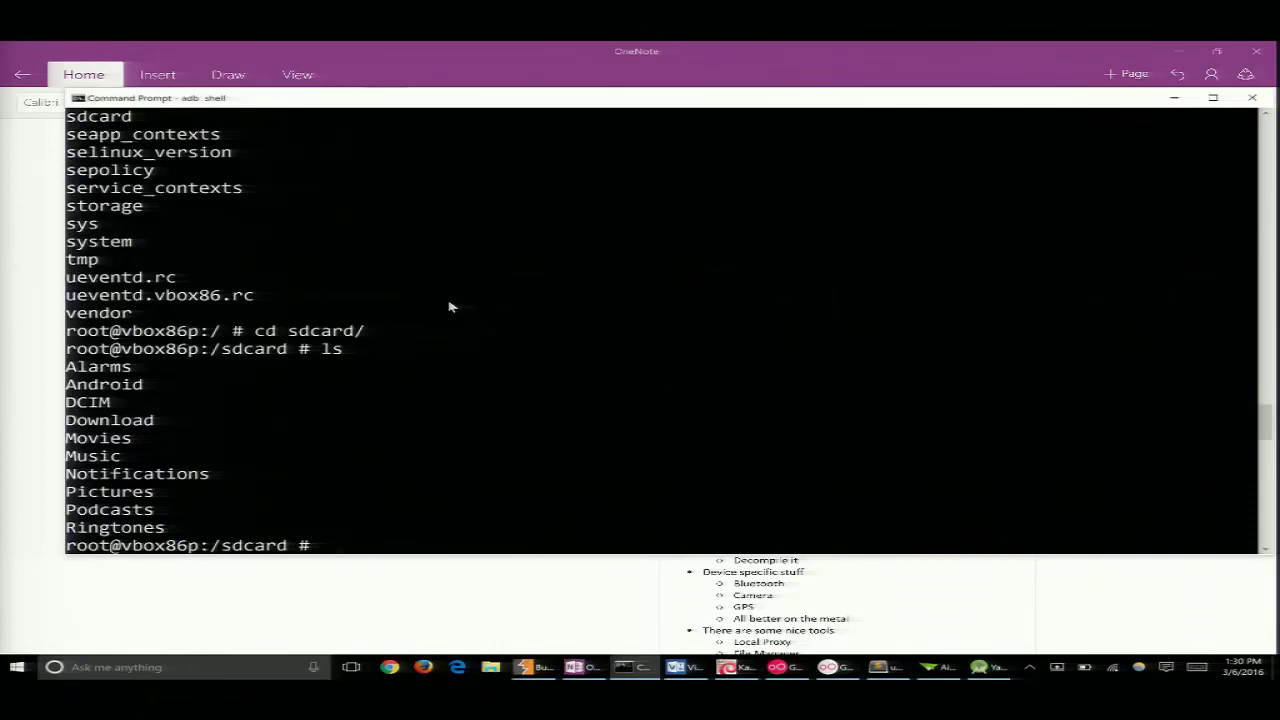
{"action": "key", "text": "alt+Tab"}
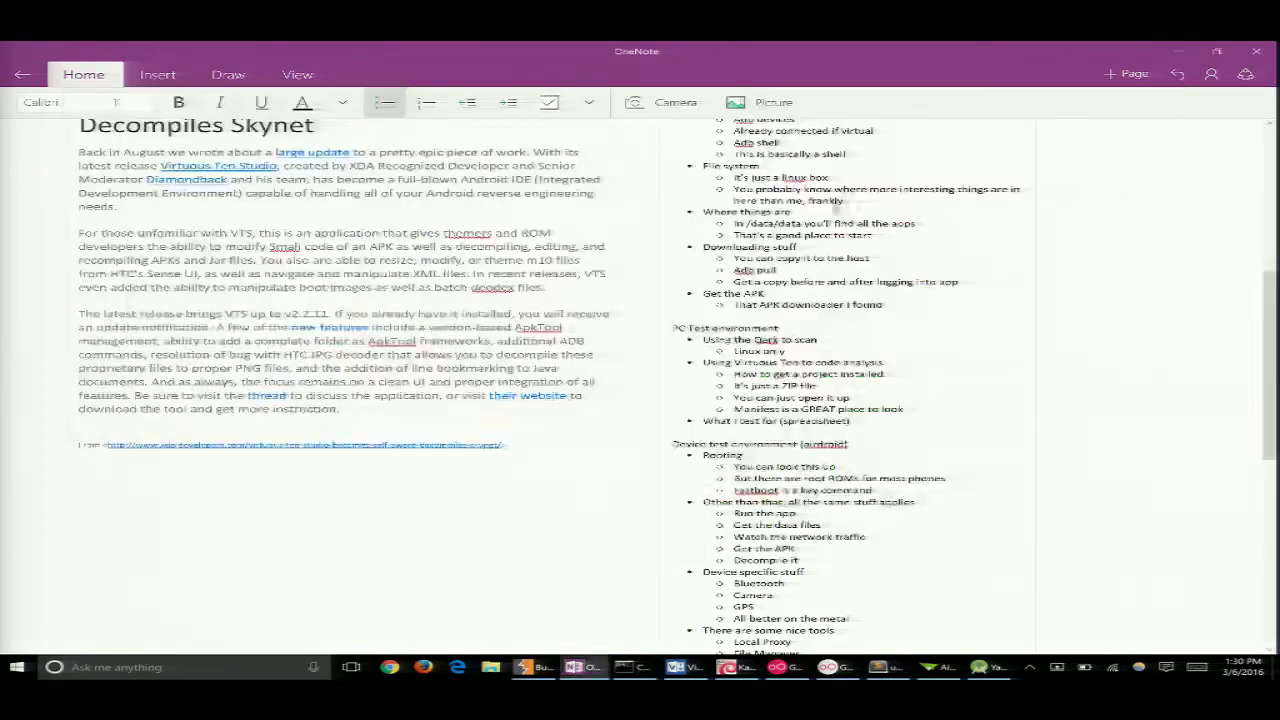
Scroll up through the OneNote testing notes, then return to the adb shell console
{"action": "scroll", "coordinate": [900, 208], "scroll_direction": "up", "scroll_amount": 2}
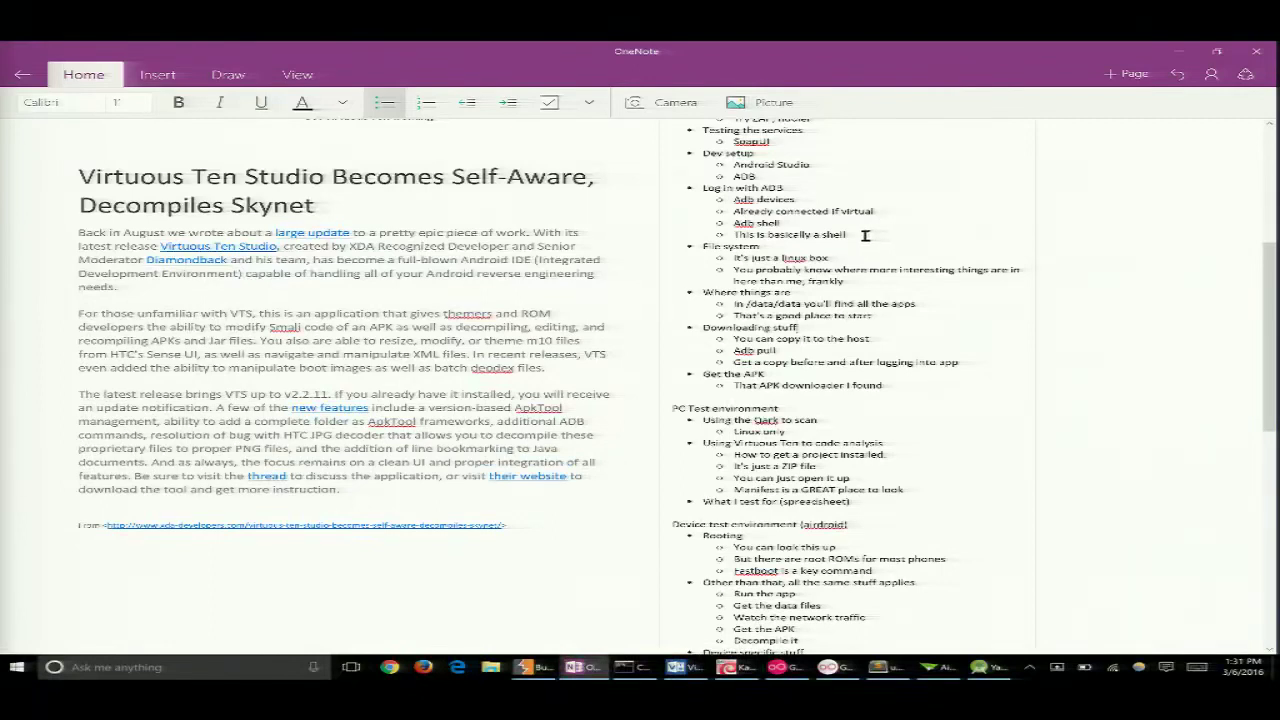
{"action": "key", "text": "alt+Tab"}
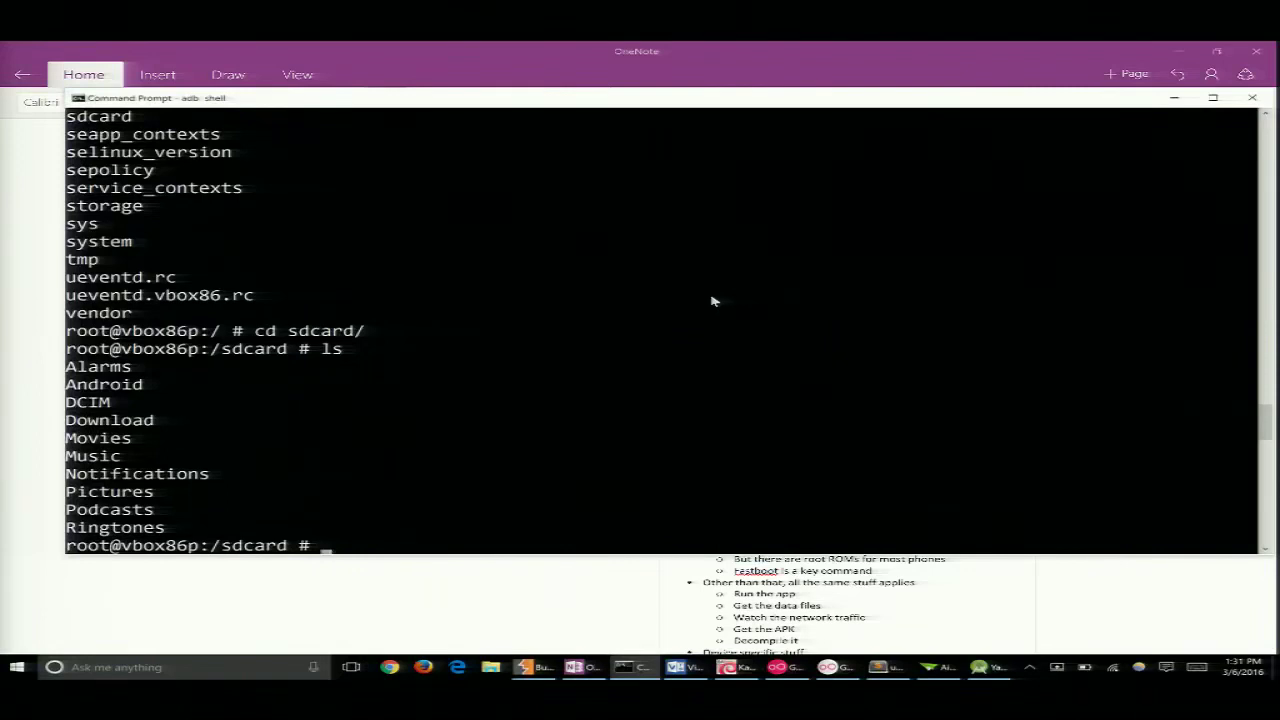
In the device shell, go to /data/data and list the installed app packages
{"action": "type", "text": "cd .."}
{"action": "key", "text": "Return"}
{"action": "type", "text": "cd data"}
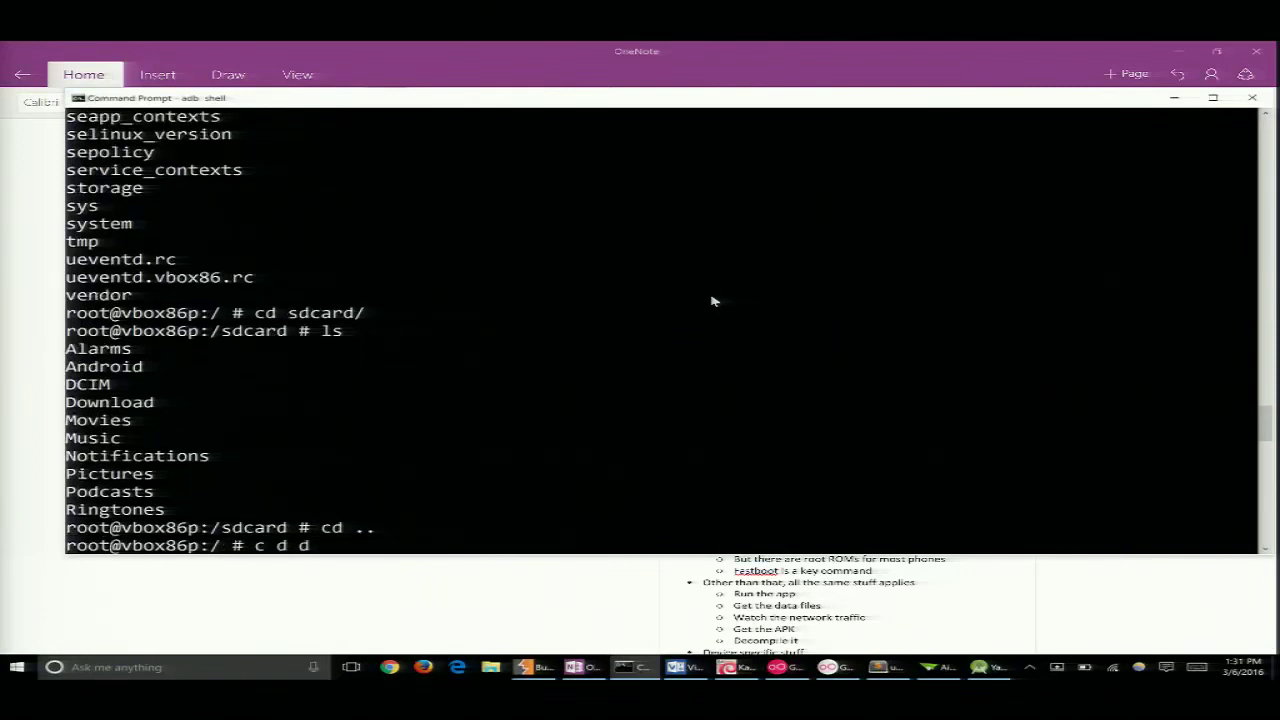
{"action": "key", "text": "BackSpace"}
{"action": "key", "text": "BackSpace"}
{"action": "key", "text": "BackSpace"}
{"action": "key", "text": "BackSpace"}
{"action": "key", "text": "BackSpace"}
{"action": "key", "text": "BackSpace"}
{"action": "type", "text": "d data/data"}
{"action": "key", "text": "Return"}
{"action": "type", "text": "l"}
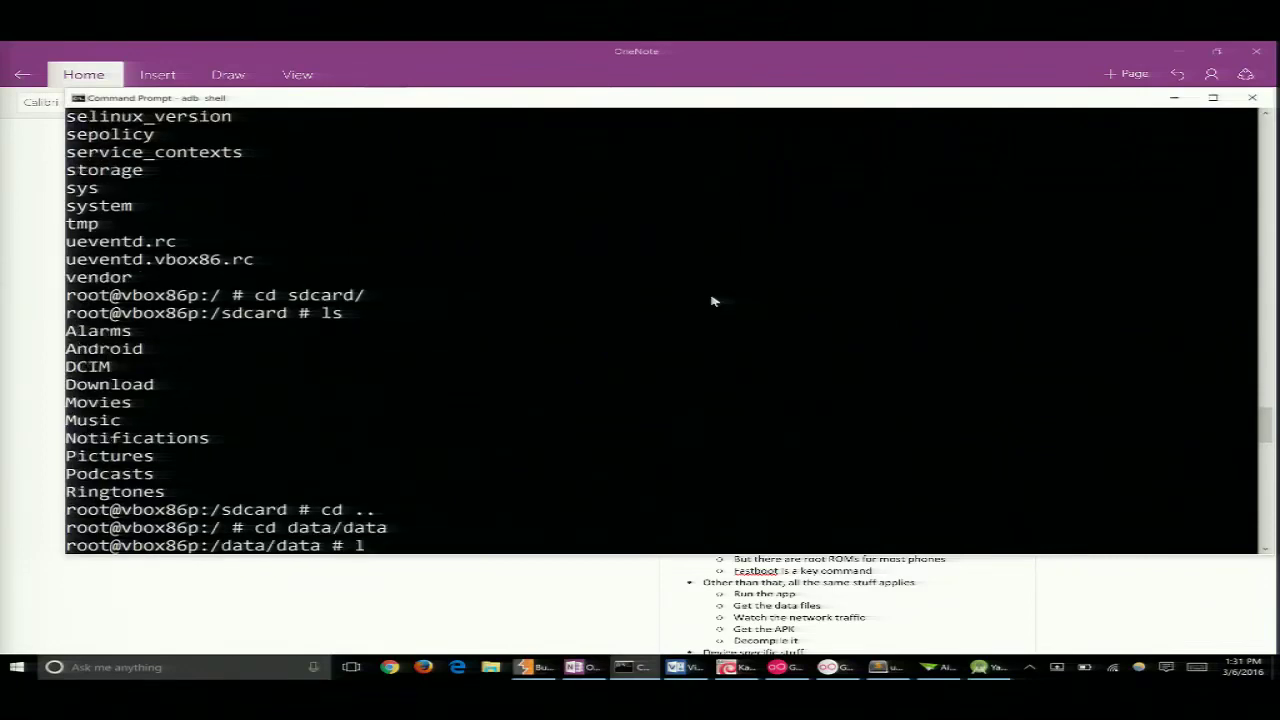
{"action": "type", "text": "s"}
{"action": "key", "text": "Return"}
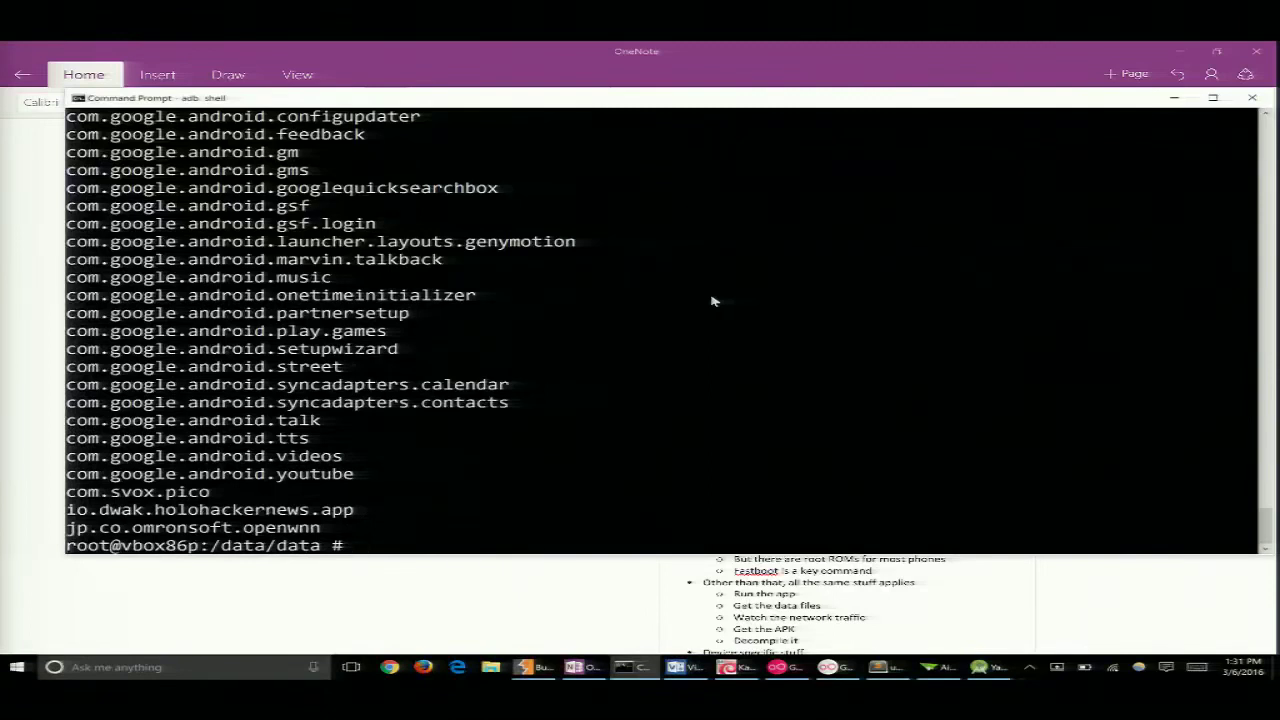
Exit the device shell and try 'adb pull com.svox.pico'
{"action": "type", "text": "exit"}
{"action": "key", "text": "Return"}
{"action": "type", "text": "a"}
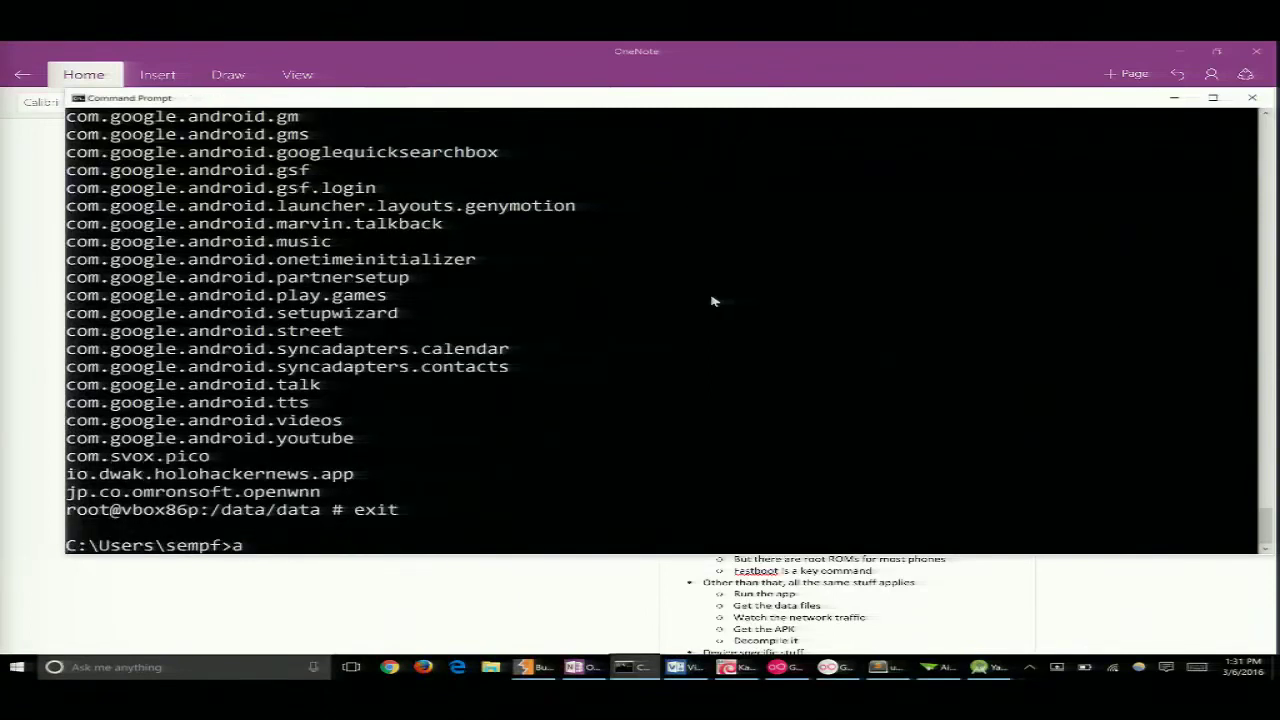
{"action": "type", "text": "db pull "}
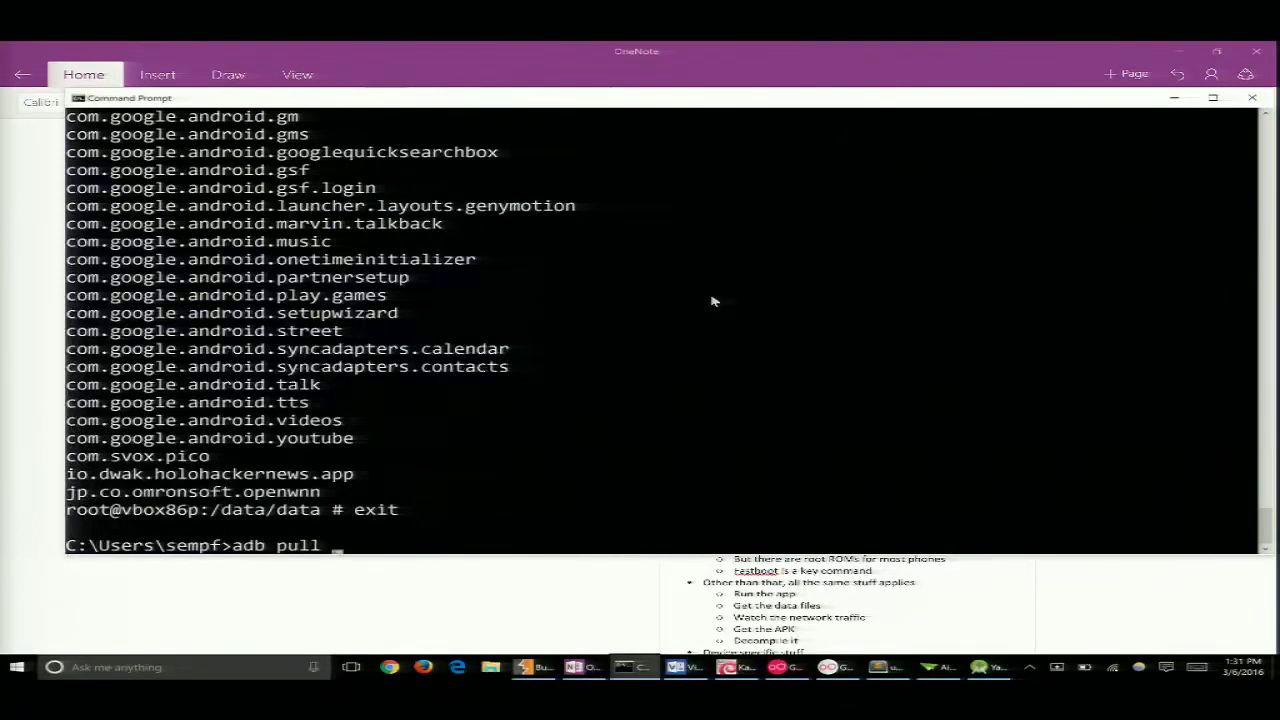
{"action": "type", "text": "com.svox."}
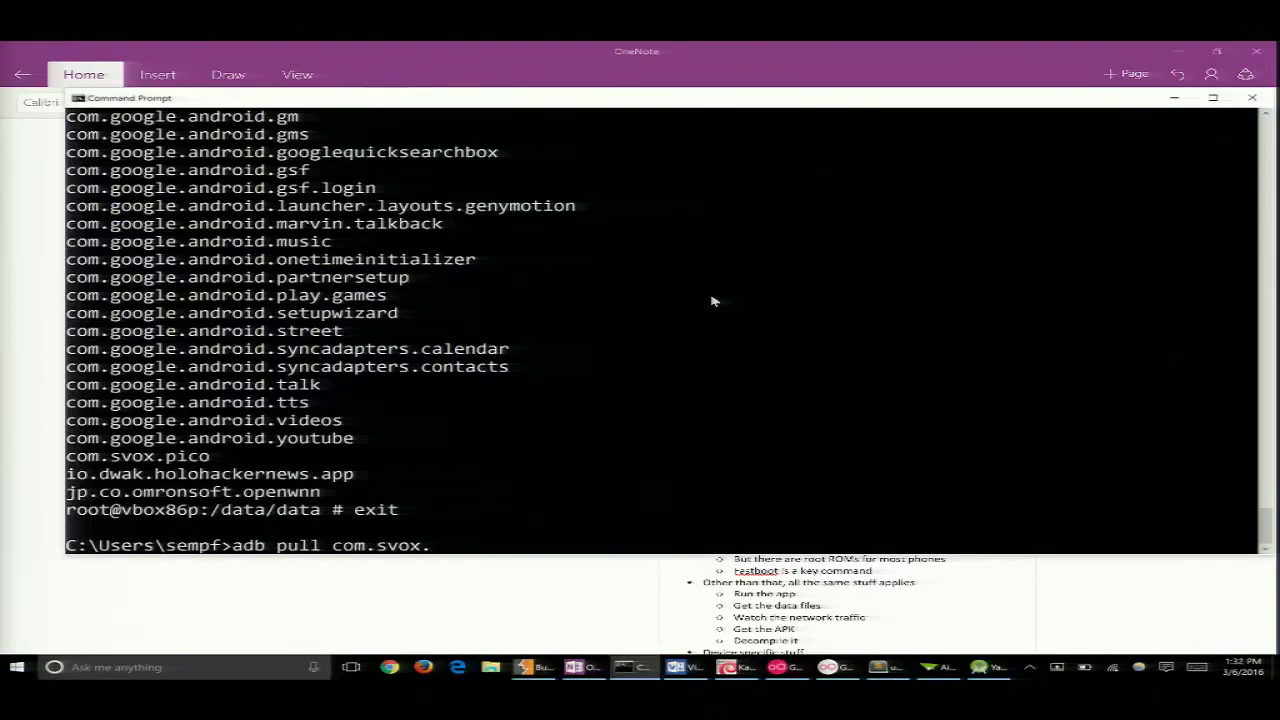
{"action": "type", "text": "pico"}
{"action": "key", "text": "Return"}
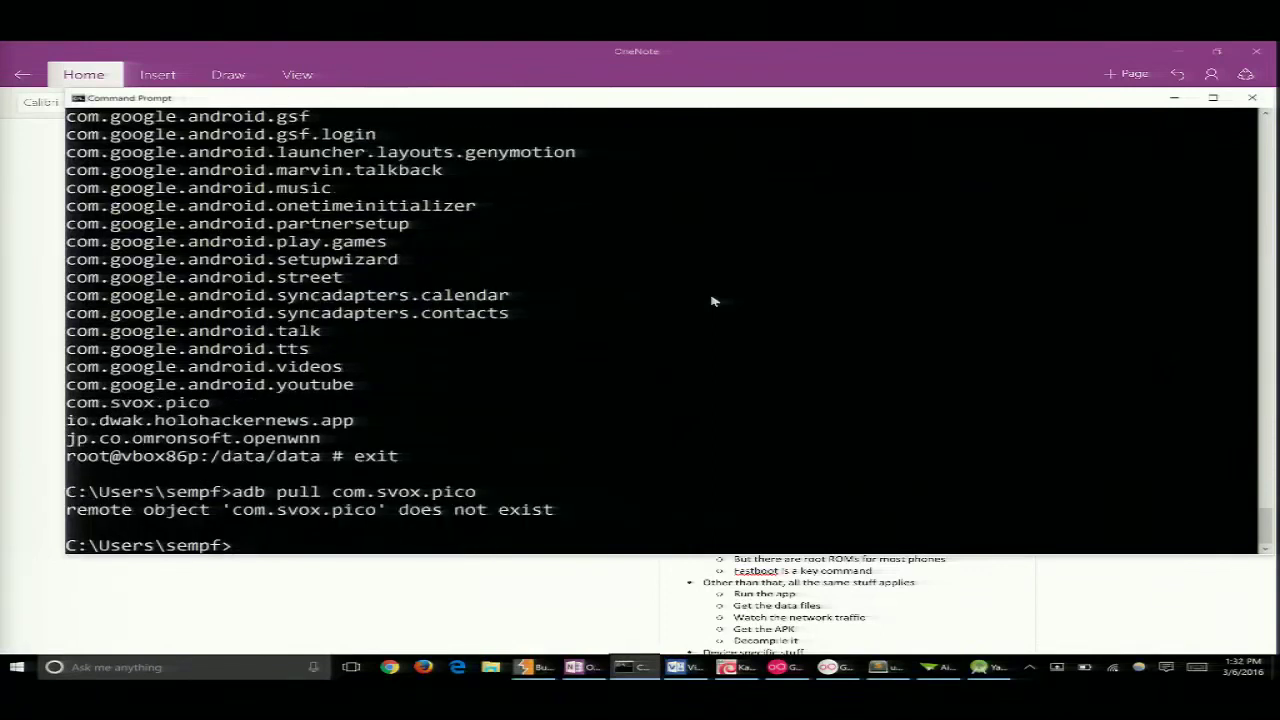
Retry the pull with the full path /data/data/com.svox.pico/, which pulls 0 files
{"action": "key", "text": "Up"}
{"action": "key", "text": "Left"}
{"action": "key", "text": "Left"}
{"action": "key", "text": "Left"}
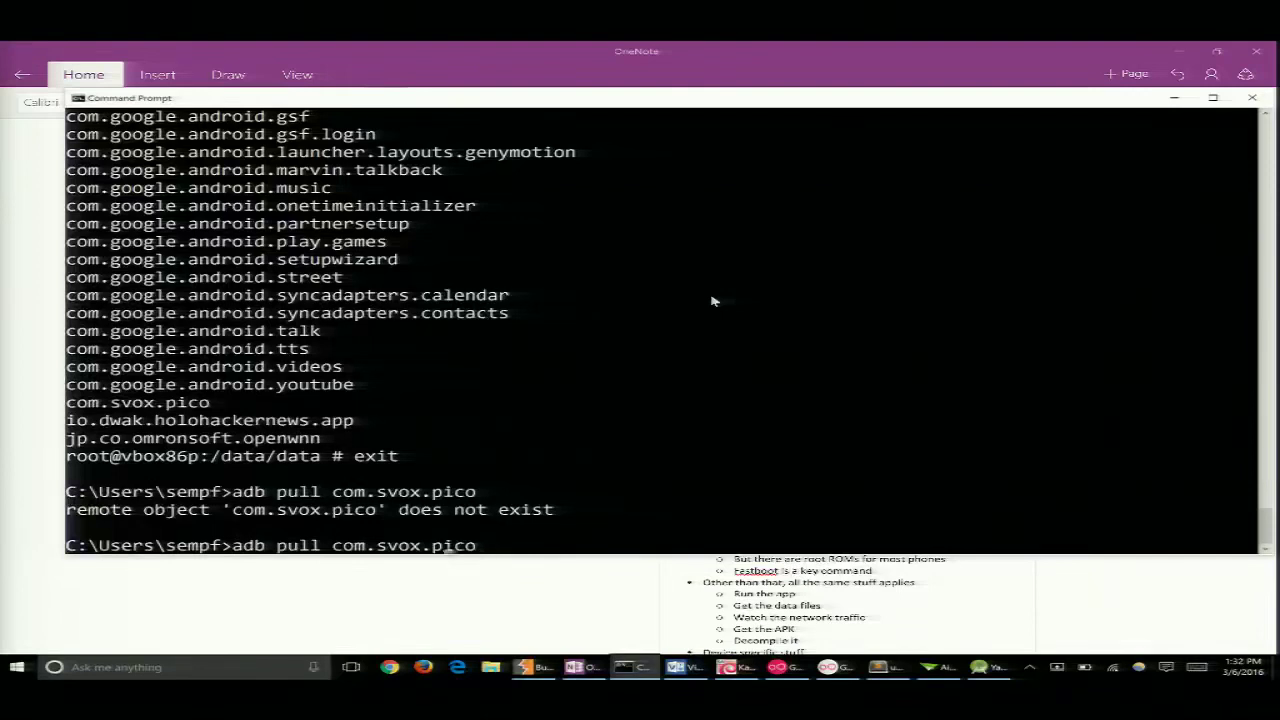
{"action": "key", "text": "Left"}
{"action": "key", "text": "Left"}
{"action": "key", "text": "Left"}
{"action": "key", "text": "Left"}
{"action": "key", "text": "Left"}
{"action": "key", "text": "Left"}
{"action": "key", "text": "Left"}
{"action": "key", "text": "Left"}
{"action": "key", "text": "Left"}
{"action": "key", "text": "Left"}
{"action": "type", "text": "/data"}
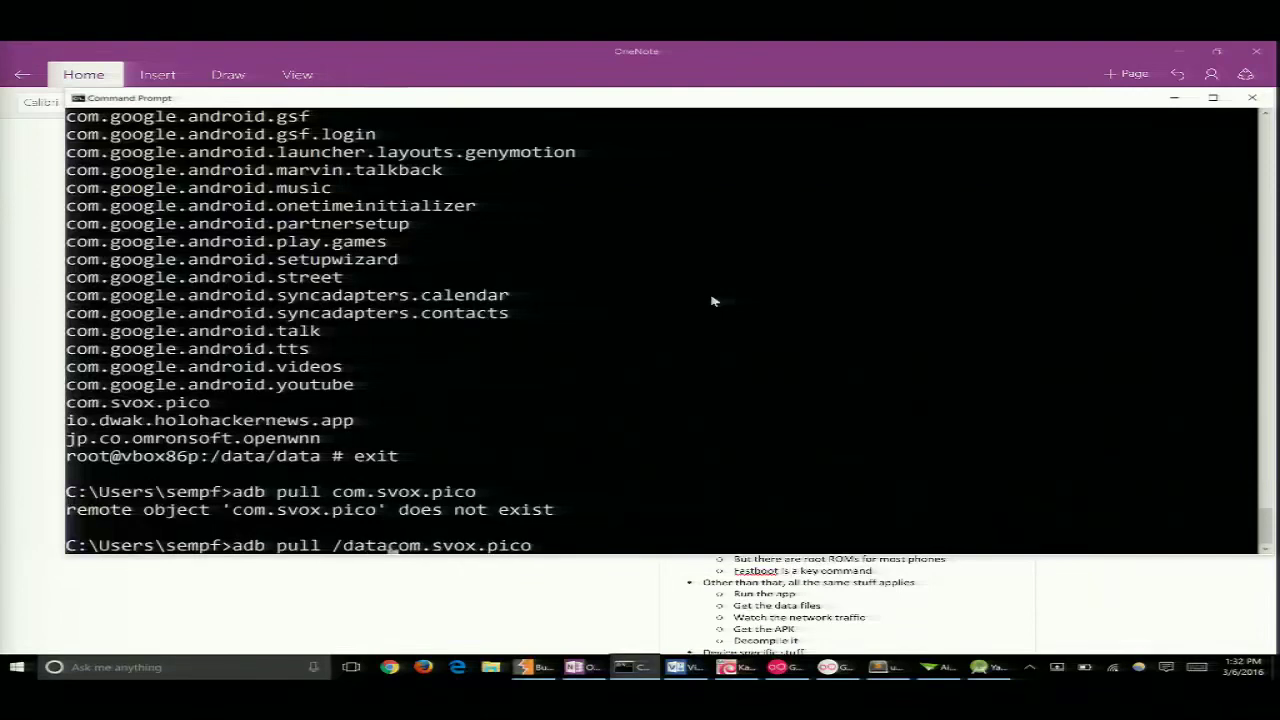
{"action": "type", "text": "/data"}
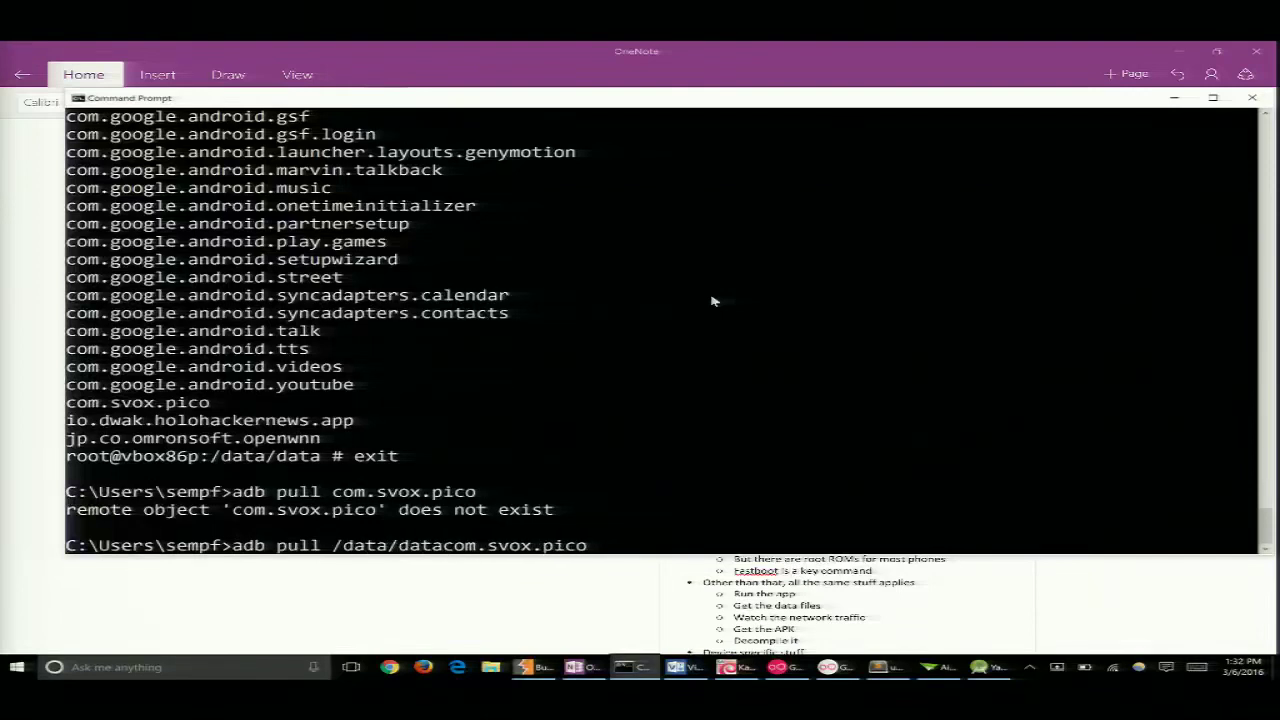
{"action": "type", "text": "/"}
{"action": "key", "text": "Right"}
{"action": "key", "text": "Right"}
{"action": "key", "text": "Right"}
{"action": "key", "text": "Right"}
{"action": "key", "text": "Right"}
{"action": "key", "text": "Right"}
{"action": "key", "text": "Right"}
{"action": "key", "text": "Right"}
{"action": "key", "text": "Right"}
{"action": "key", "text": "Right"}
{"action": "key", "text": "Right"}
{"action": "key", "text": "Right"}
{"action": "key", "text": "Right"}
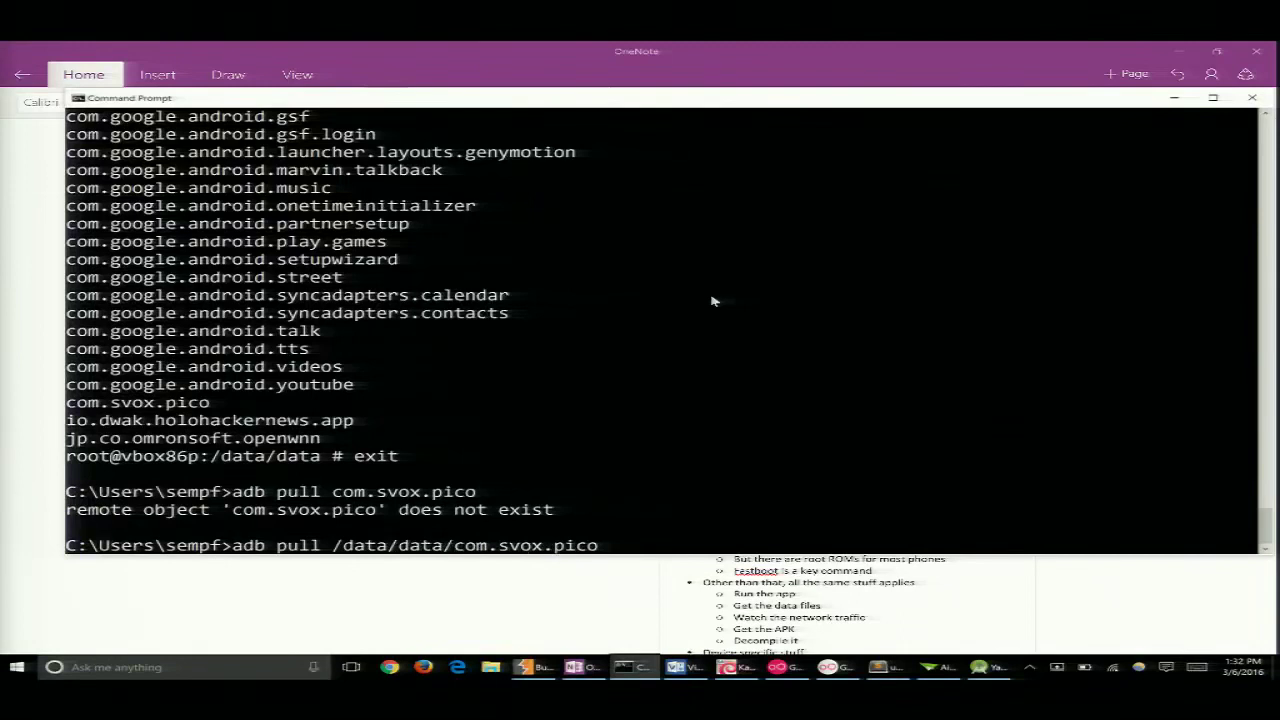
{"action": "type", "text": "/"}
{"action": "key", "text": "Return"}
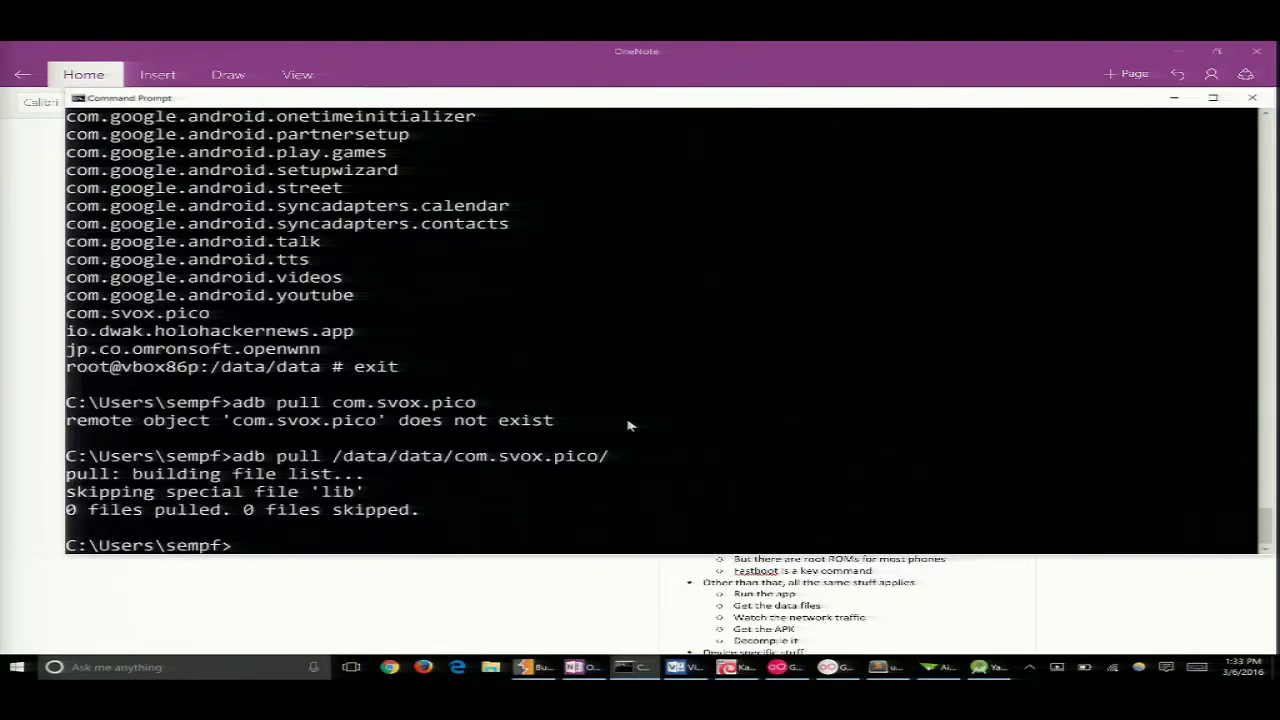
{"action": "type", "text": "abd shell"}
Reopen the adb shell and list the app packages in /data/data
{"action": "key", "text": "Return"}
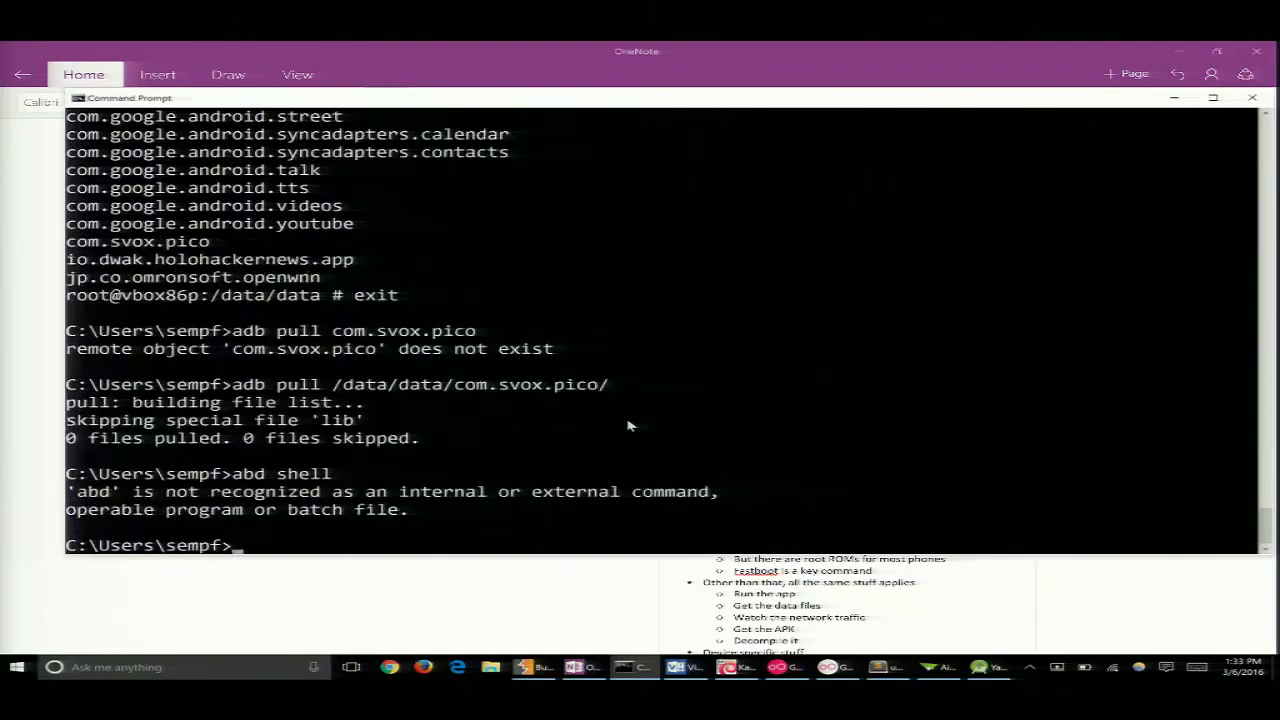
{"action": "type", "text": "adb shell"}
{"action": "key", "text": "Return"}
{"action": "type", "text": "cd"}
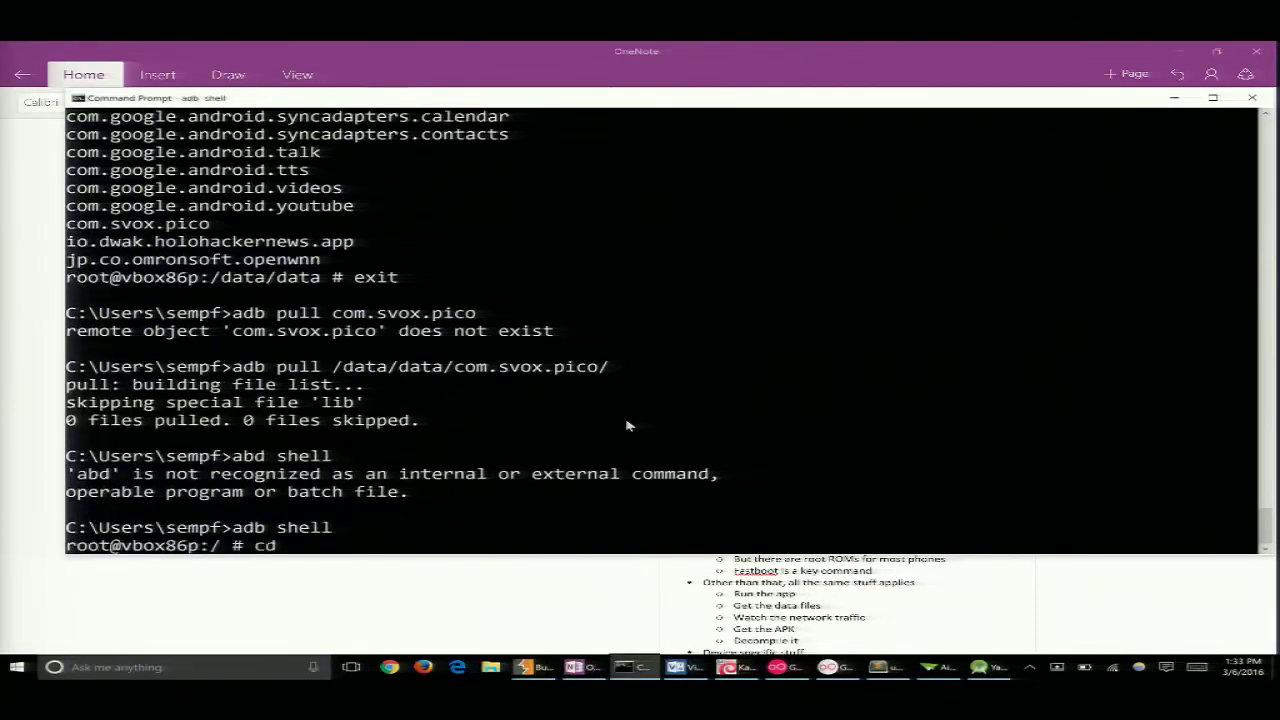
{"action": "type", "text": " data/data"}
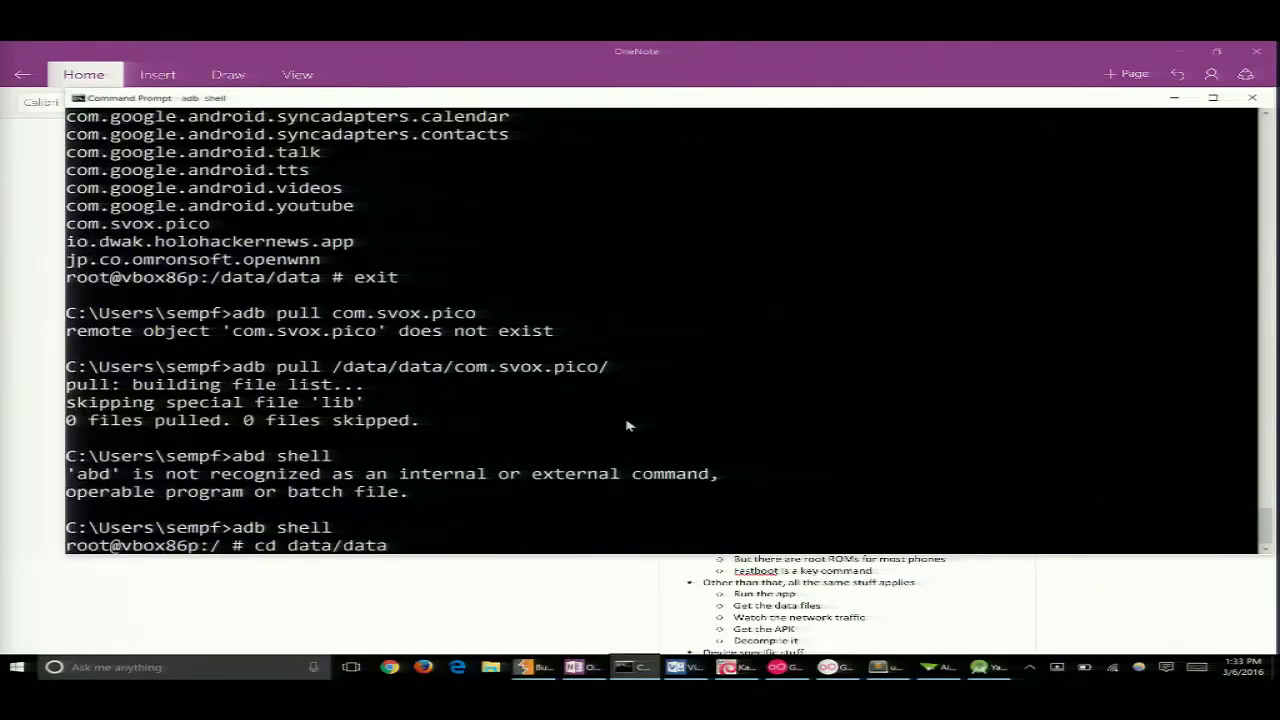
{"action": "key", "text": "Return"}
{"action": "type", "text": "sl"}
{"action": "key", "text": "Return"}
{"action": "type", "text": "ls"}
{"action": "key", "text": "Return"}
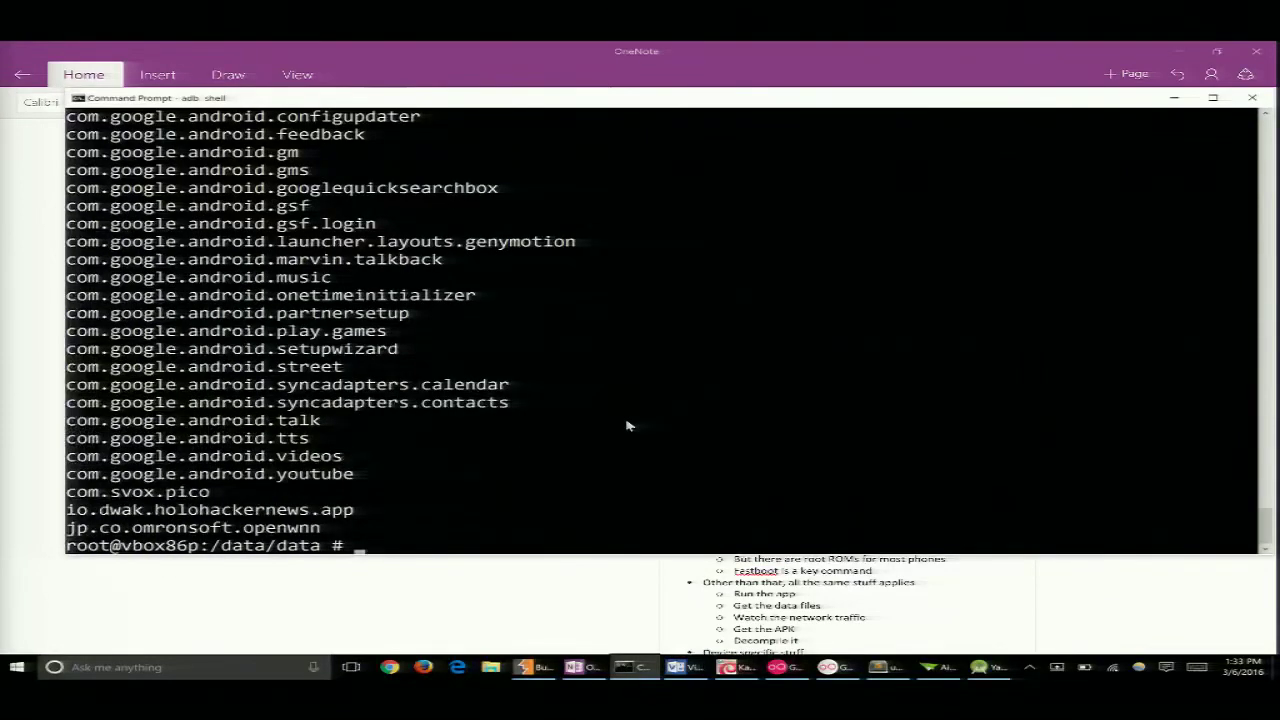
Enter the holohackernews app folder's shared_prefs directory and list its preference files
{"action": "type", "text": "cd io"}
{"action": "key", "text": "Tab"}
{"action": "key", "text": "Return"}
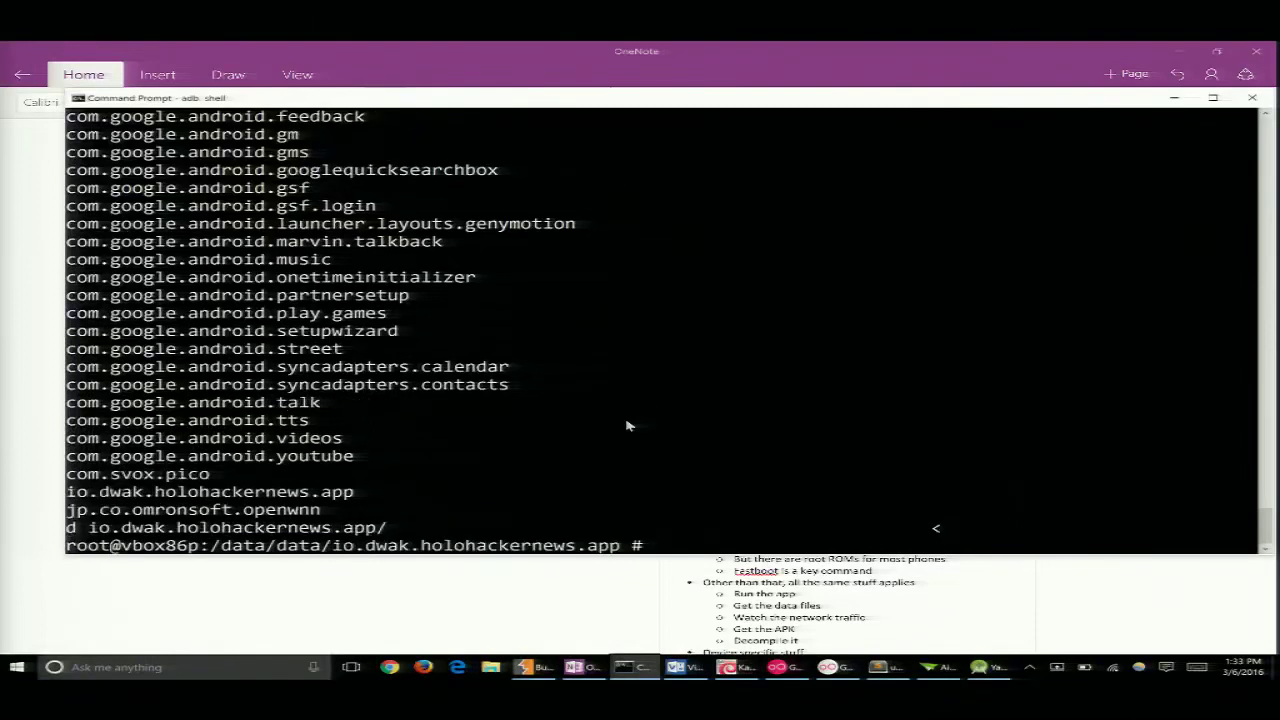
{"action": "type", "text": "ls"}
{"action": "key", "text": "Return"}
{"action": "type", "text": "cd sha"}
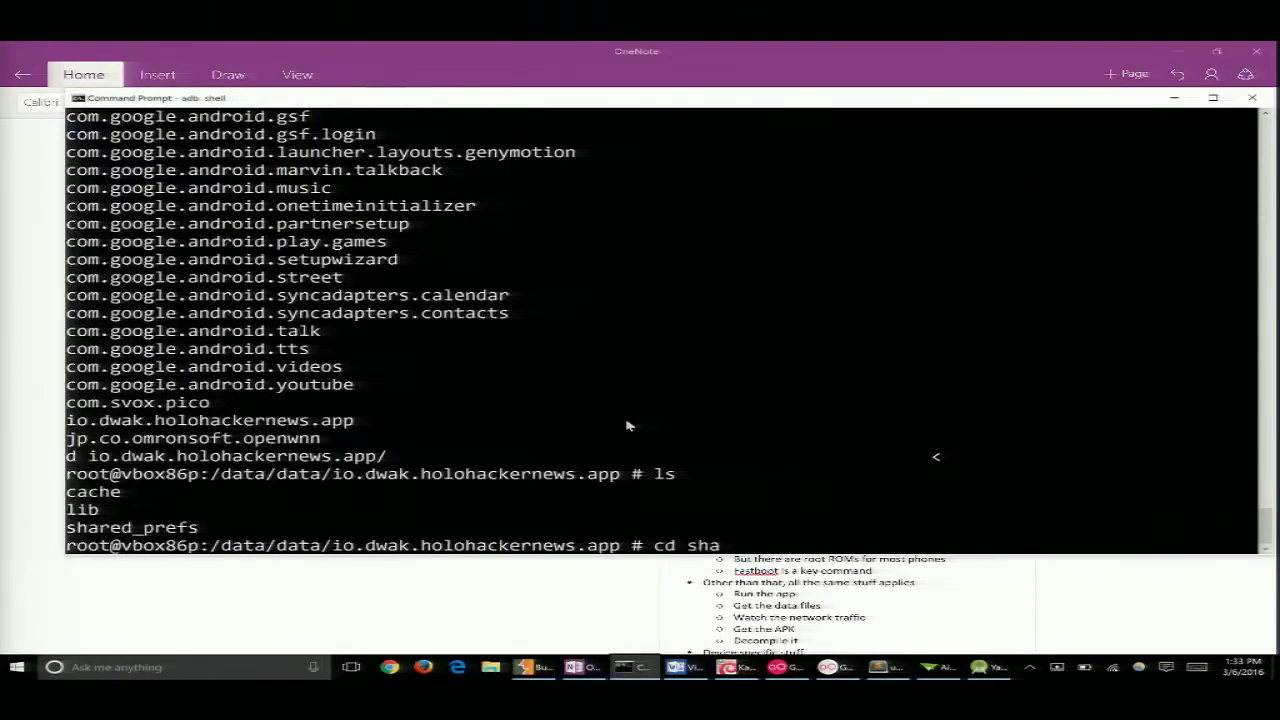
{"action": "key", "text": "Tab"}
{"action": "key", "text": "Return"}
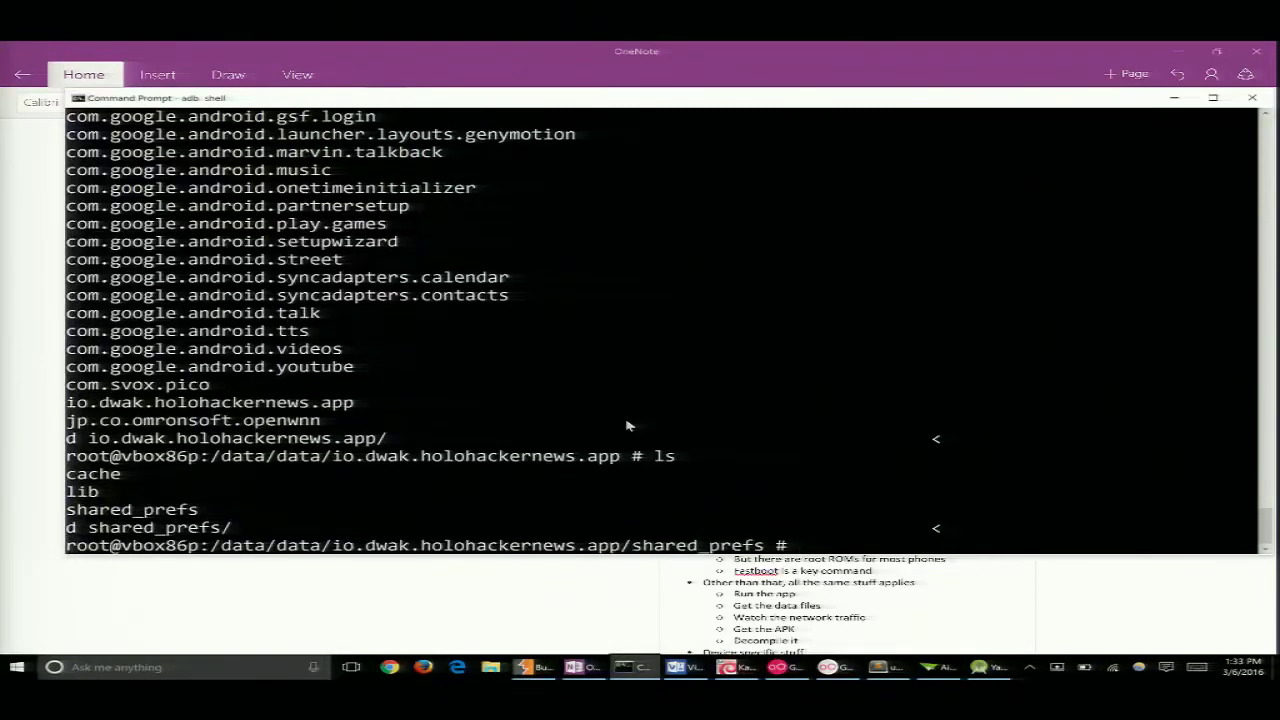
{"action": "type", "text": "ls"}
{"action": "key", "text": "Return"}
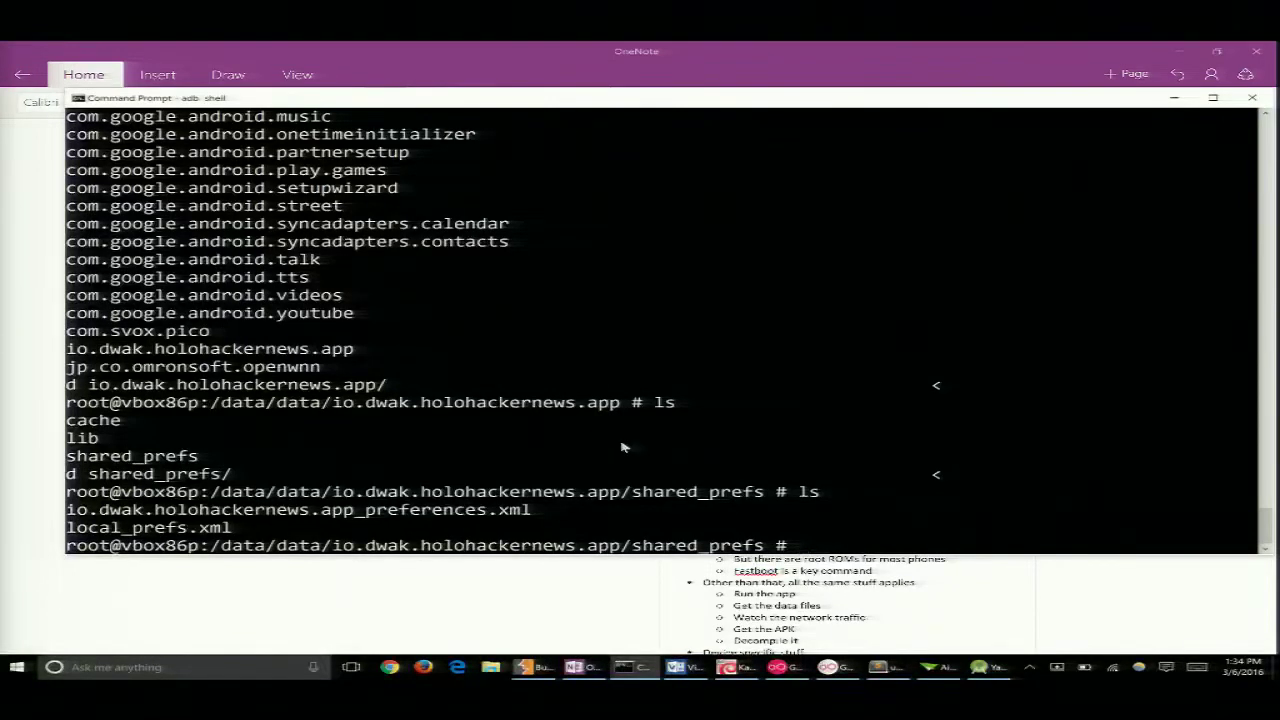
Display local_prefs.xml with more, showing PREF_RETURNING_USER set to true
{"action": "type", "text": "more loc"}
{"action": "key", "text": "Tab"}
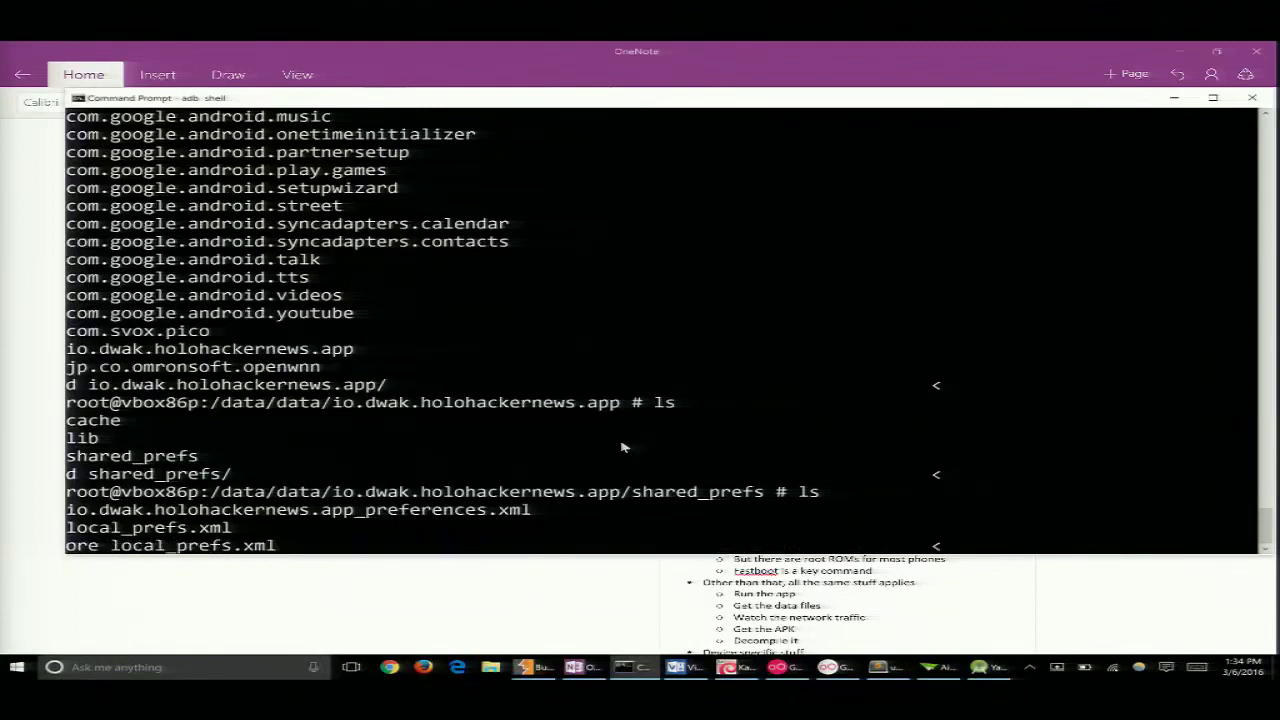
{"action": "key", "text": "Return"}
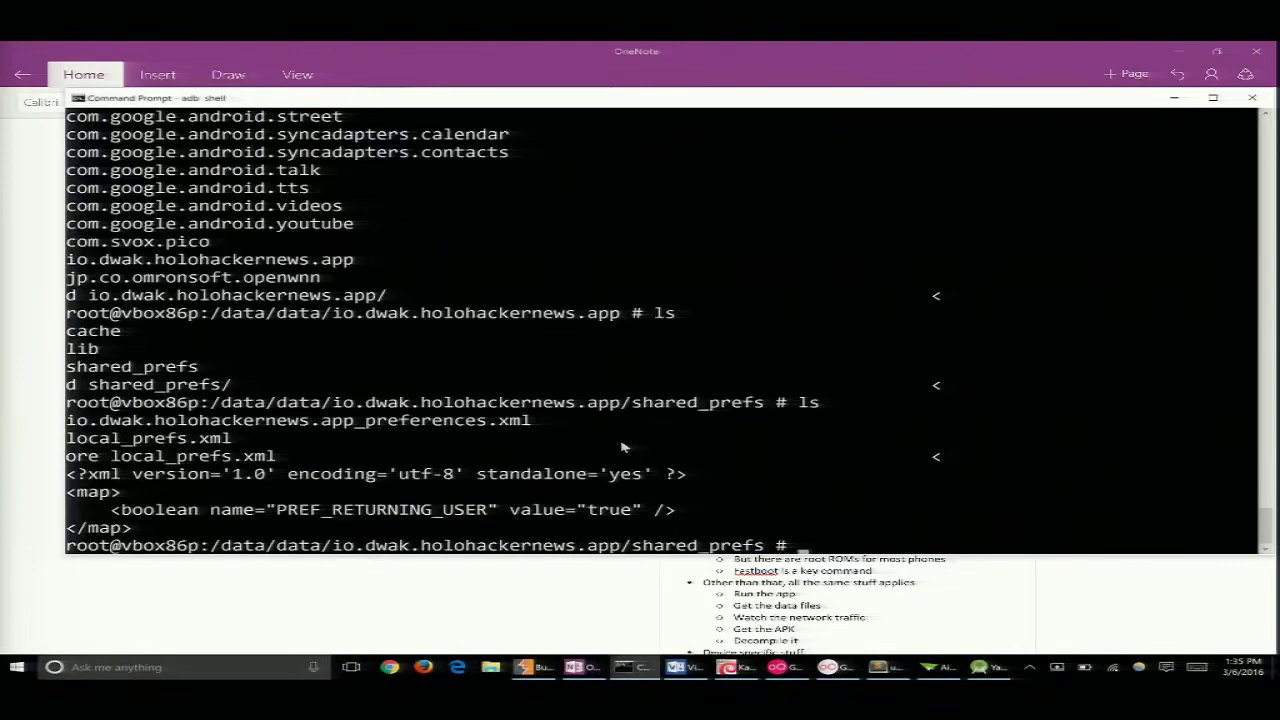
Return to the OneNote test-plan page and place the cursor below the Get the APK item
{"action": "left_click", "coordinate": [516, 578]}
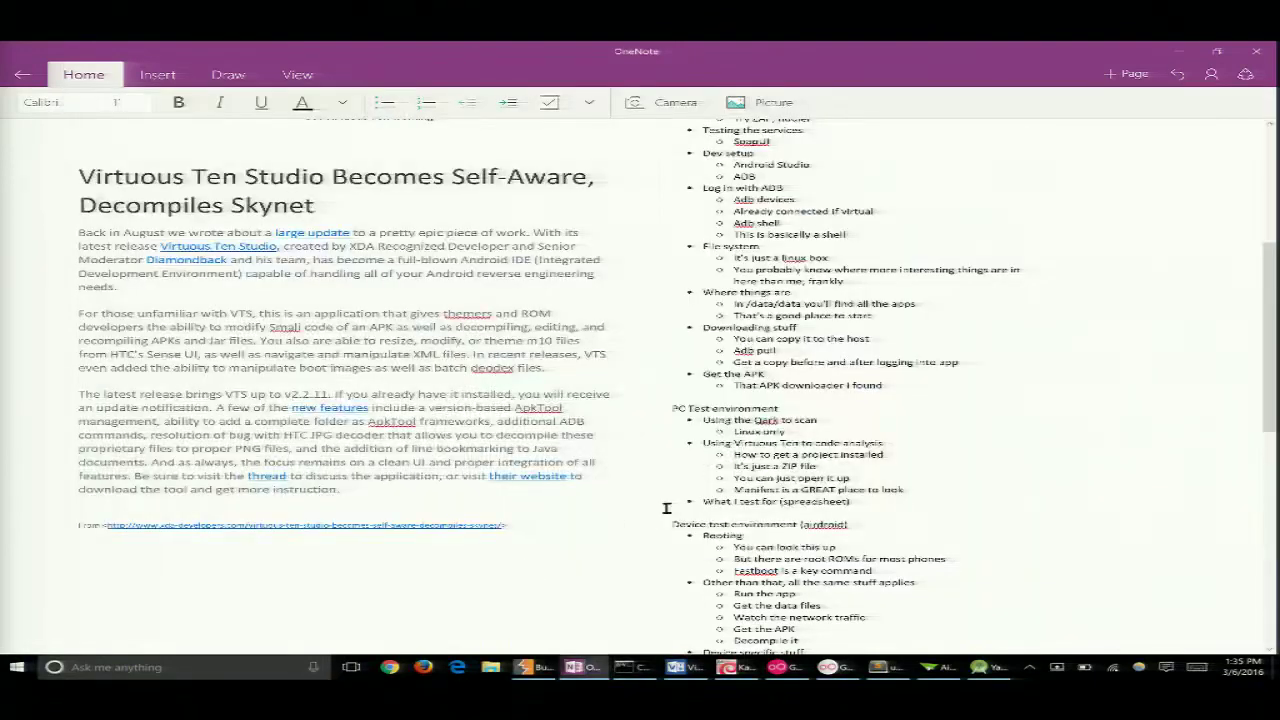
{"action": "scroll", "coordinate": [949, 333], "scroll_direction": "down", "scroll_amount": 2}
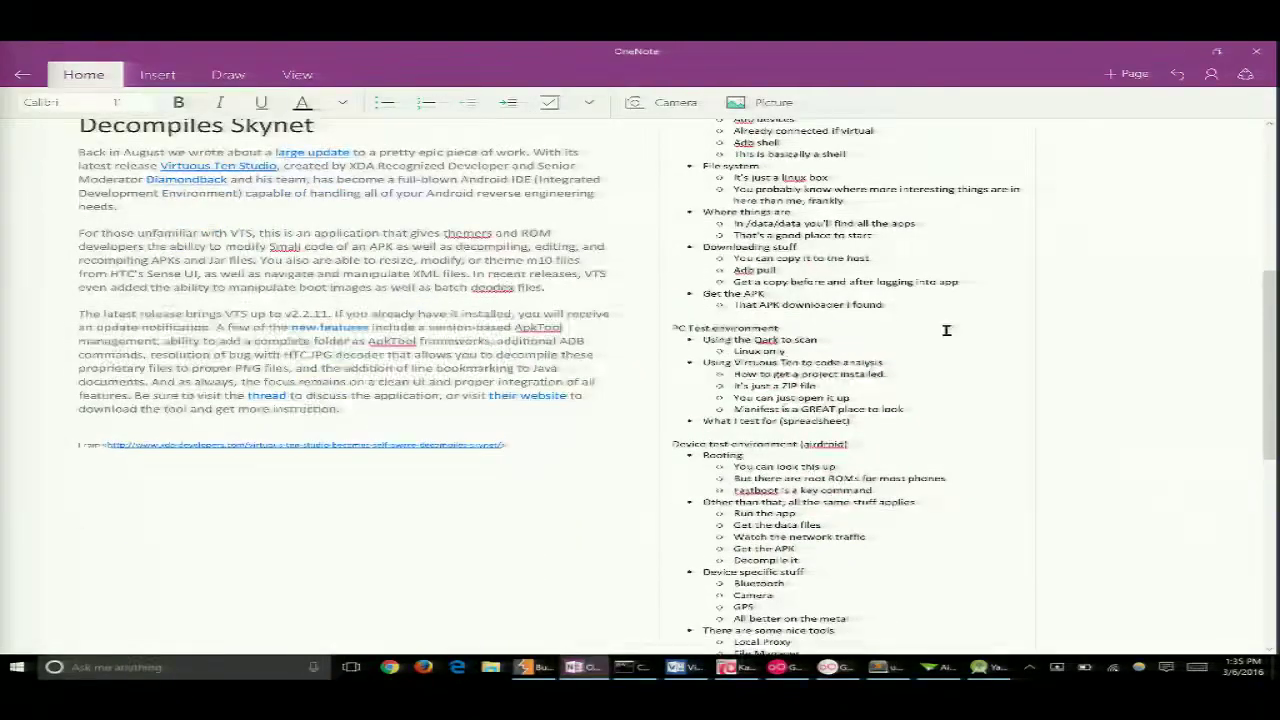
{"action": "left_click", "coordinate": [904, 260]}
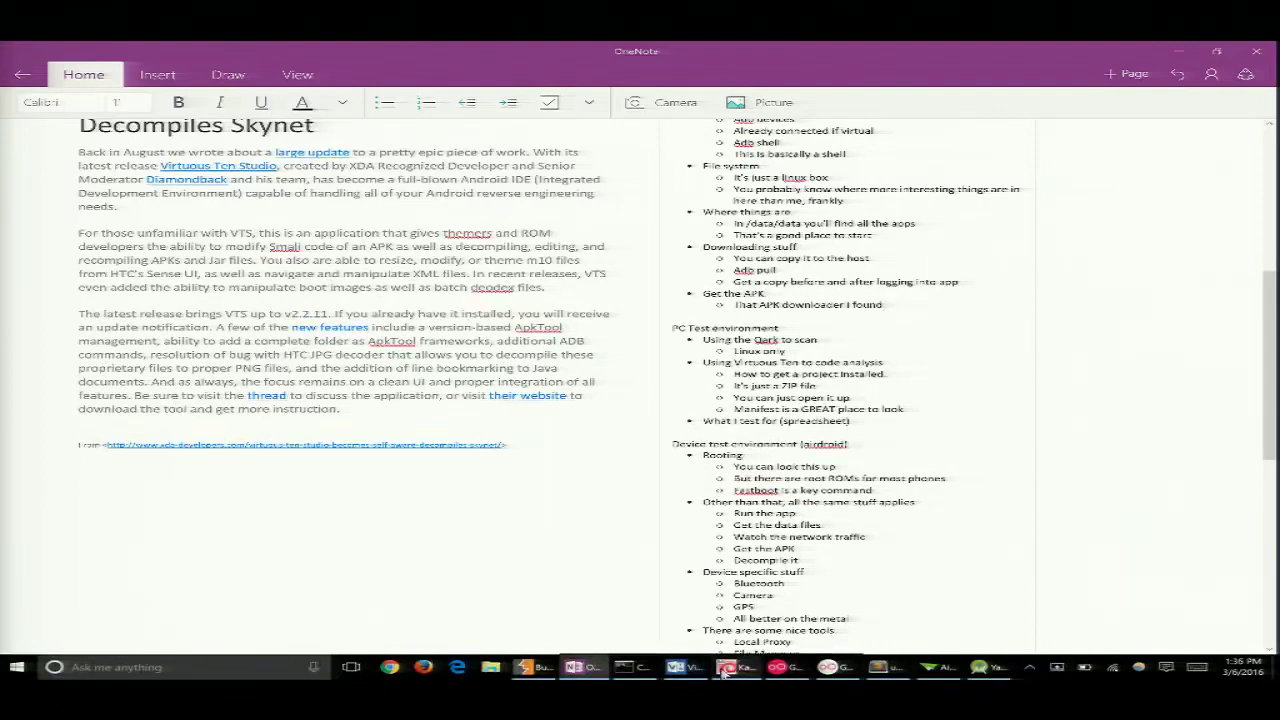
Switch to the Kali VM and unlock the session with the account password
{"action": "left_click", "coordinate": [735, 667]}
{"action": "left_click", "coordinate": [494, 300]}
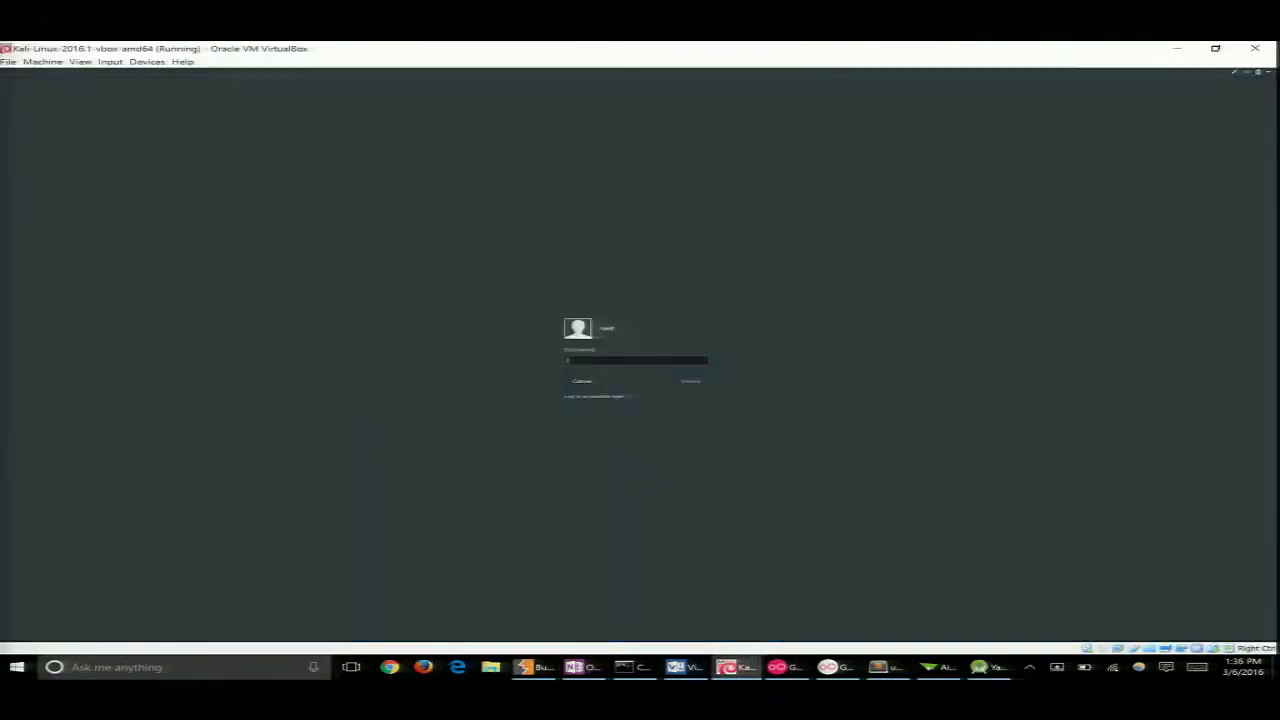
{"action": "type", "text": "toor"}
{"action": "key", "text": "Return"}
{"action": "type", "text": "toor"}
{"action": "key", "text": "Return"}
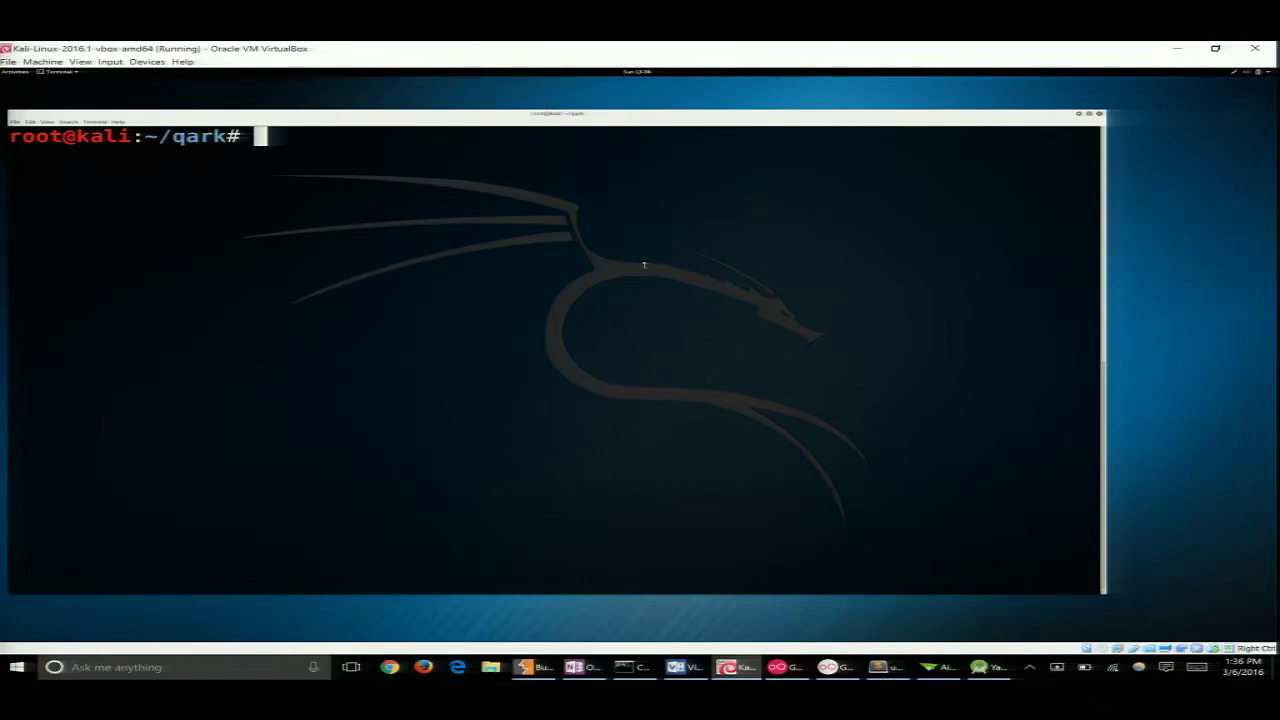
Run 'python qark.py' in the qark terminal, fixing the 'puthon' typo
{"action": "type", "text": "puthon "}
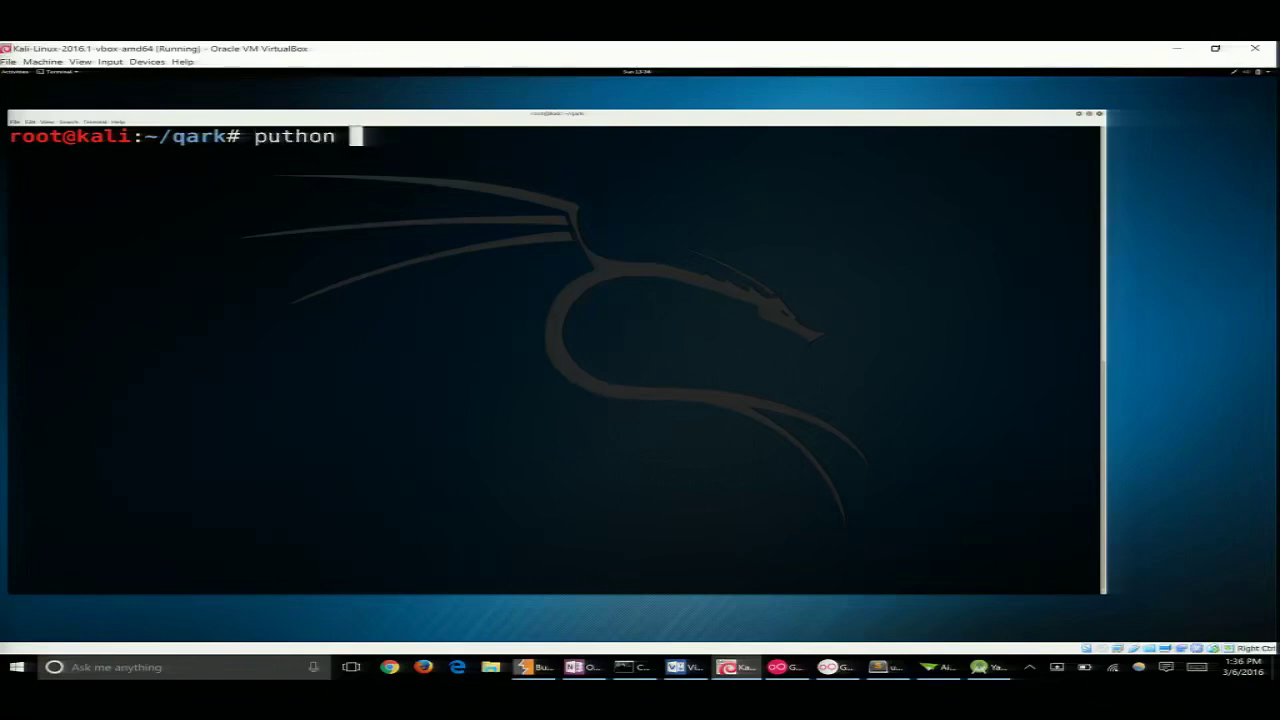
{"action": "type", "text": "qu"}
{"action": "key", "text": "BackSpace"}
{"action": "type", "text": "ark.py"}
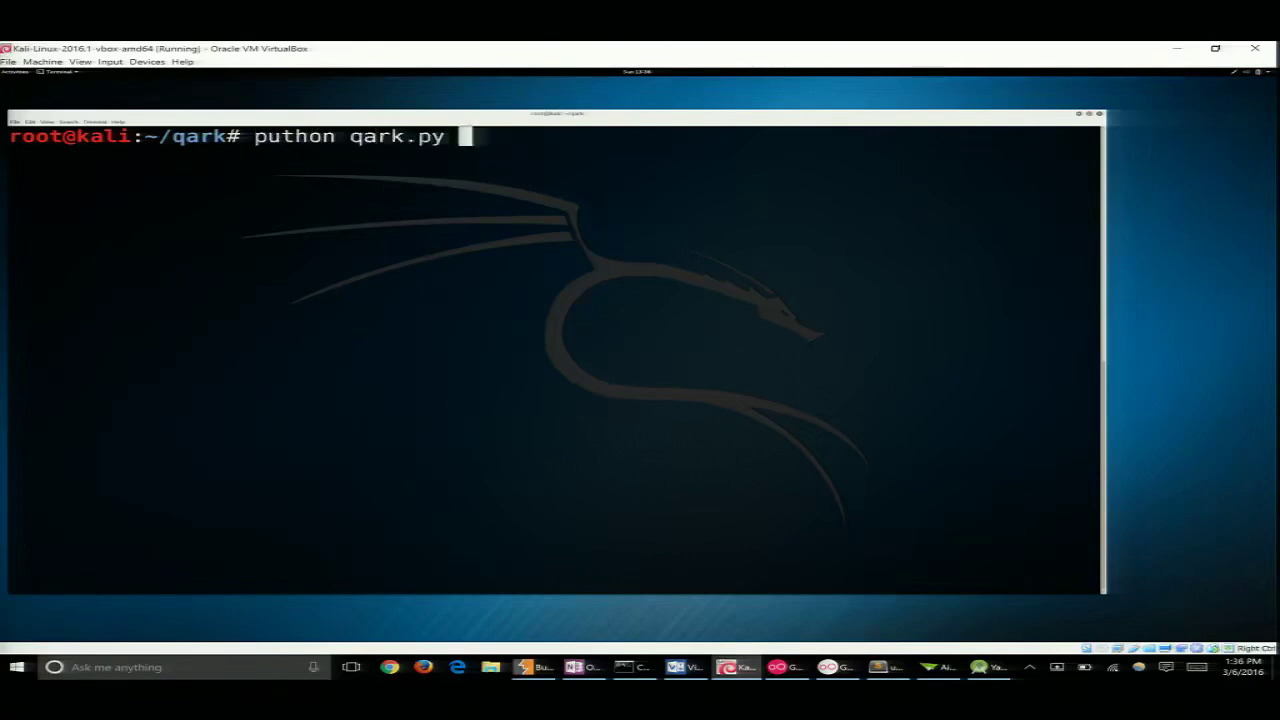
{"action": "key", "text": "Return"}
{"action": "key", "text": "Up"}
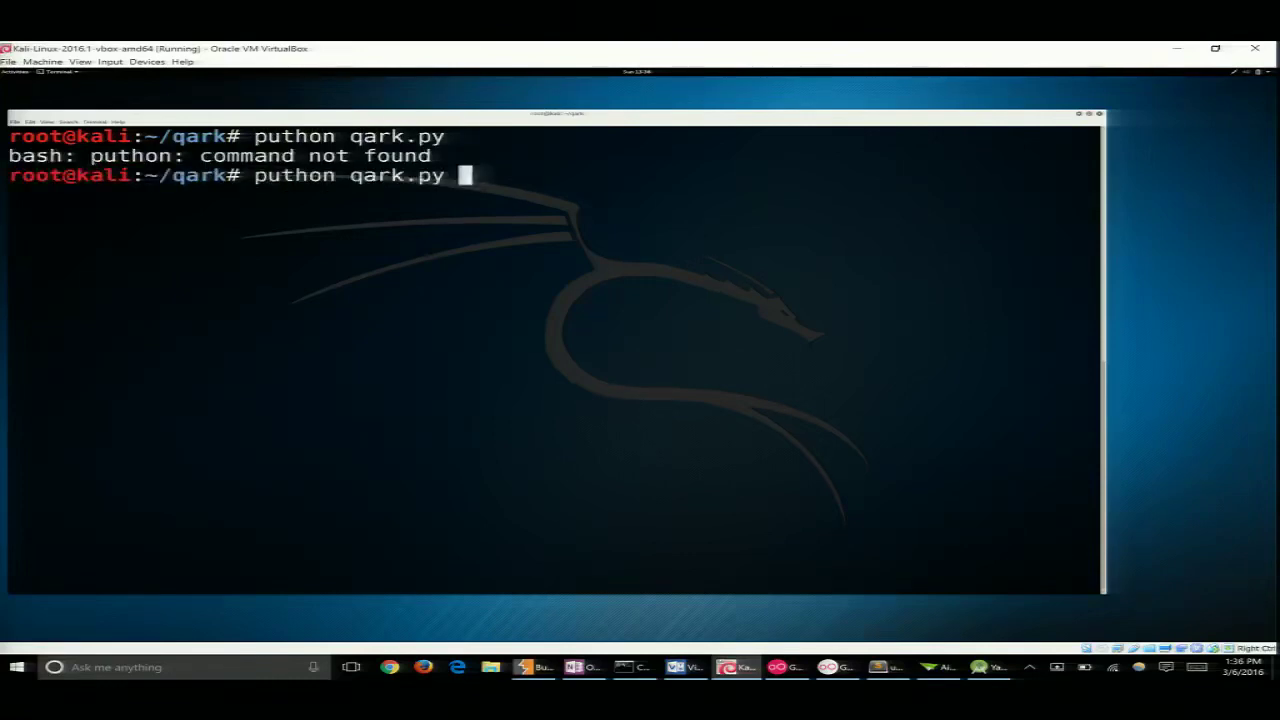
{"action": "key", "text": "Home"}
{"action": "key", "text": "Right"}
{"action": "key", "text": "Right"}
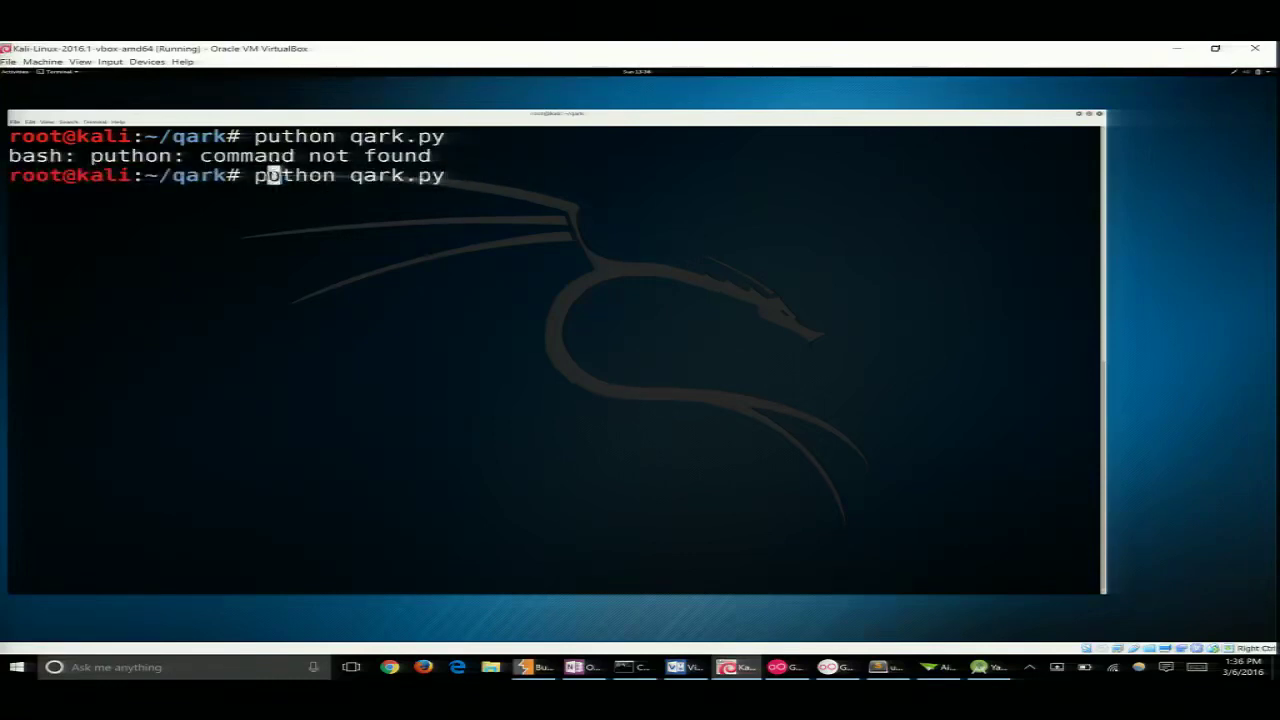
{"action": "key", "text": "BackSpace"}
{"action": "type", "text": "y"}
{"action": "key", "text": "Return"}
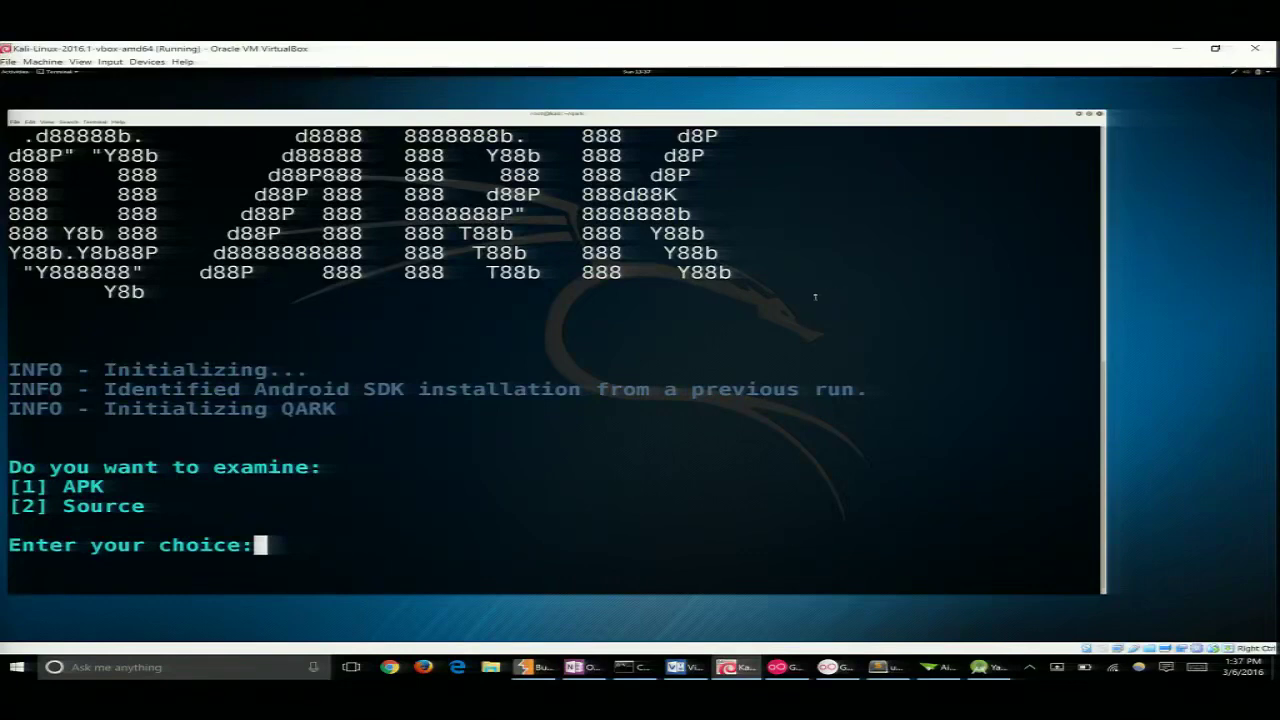
Answer 1 and 1 so QARK examines an APK by path, then open a second terminal
{"action": "type", "text": "1"}
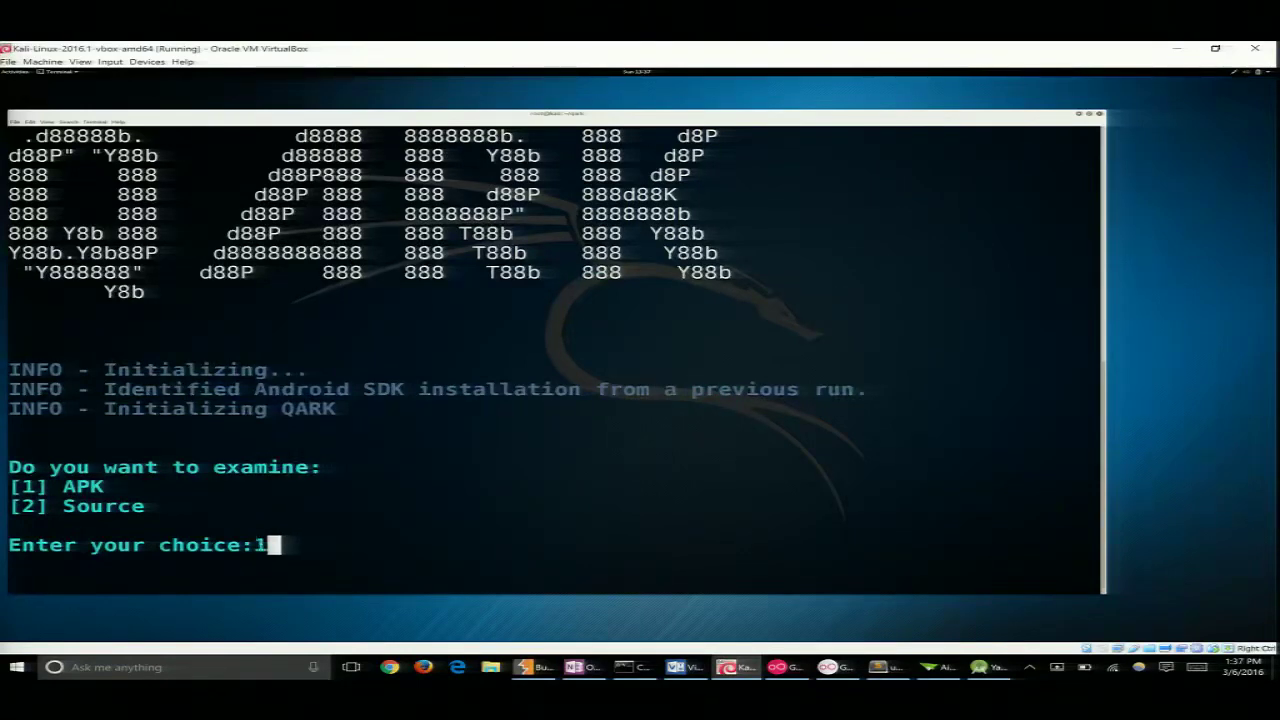
{"action": "key", "text": "Return"}
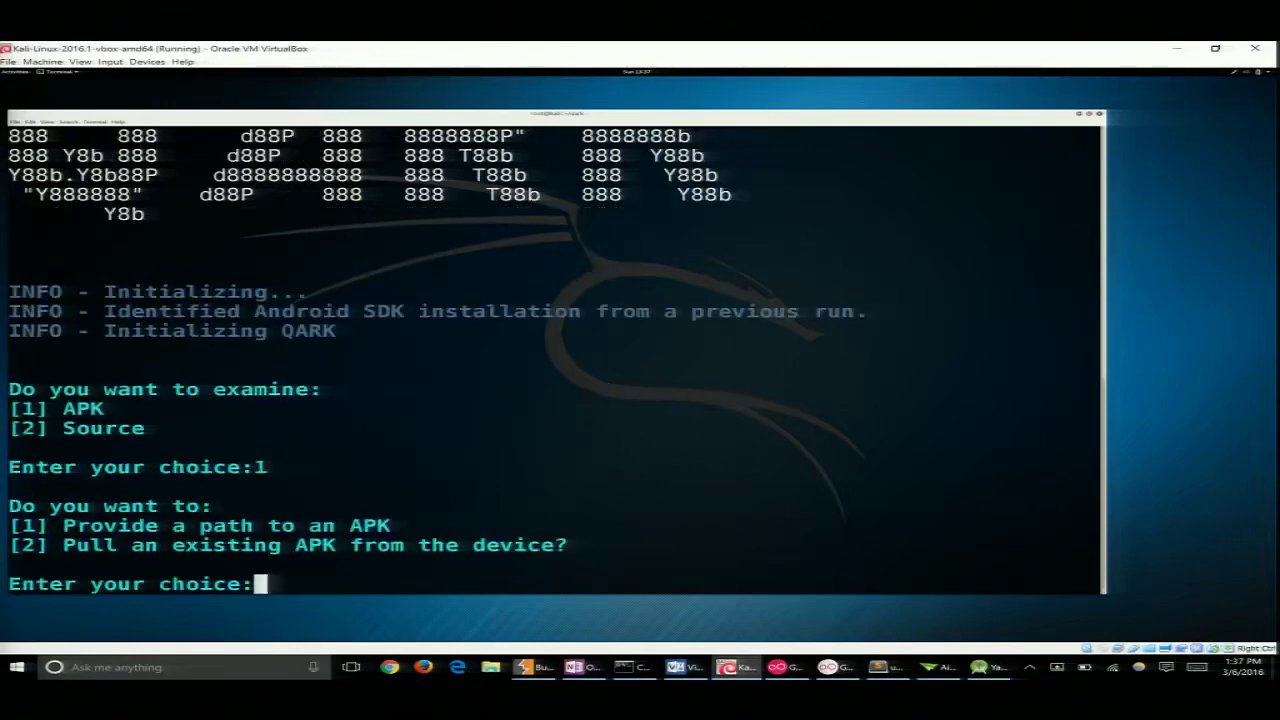
{"action": "type", "text": "1"}
{"action": "key", "text": "Return"}
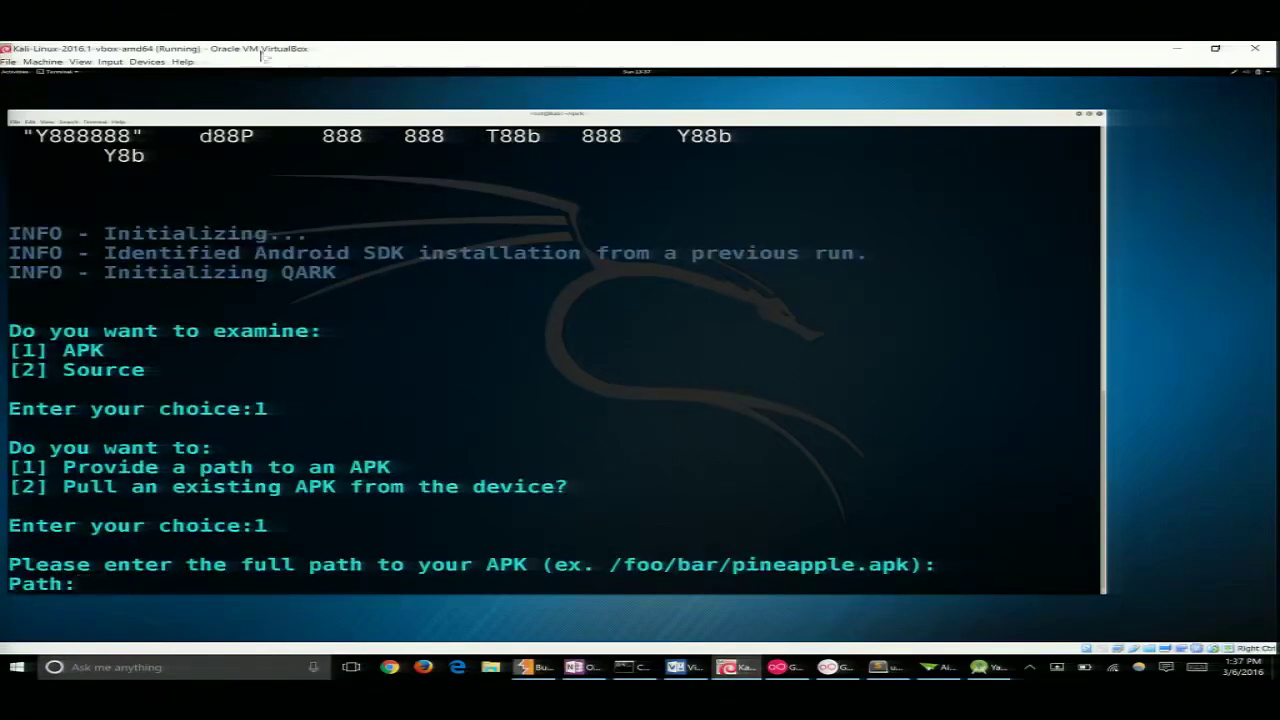
{"action": "right_click", "coordinate": [1186, 210]}
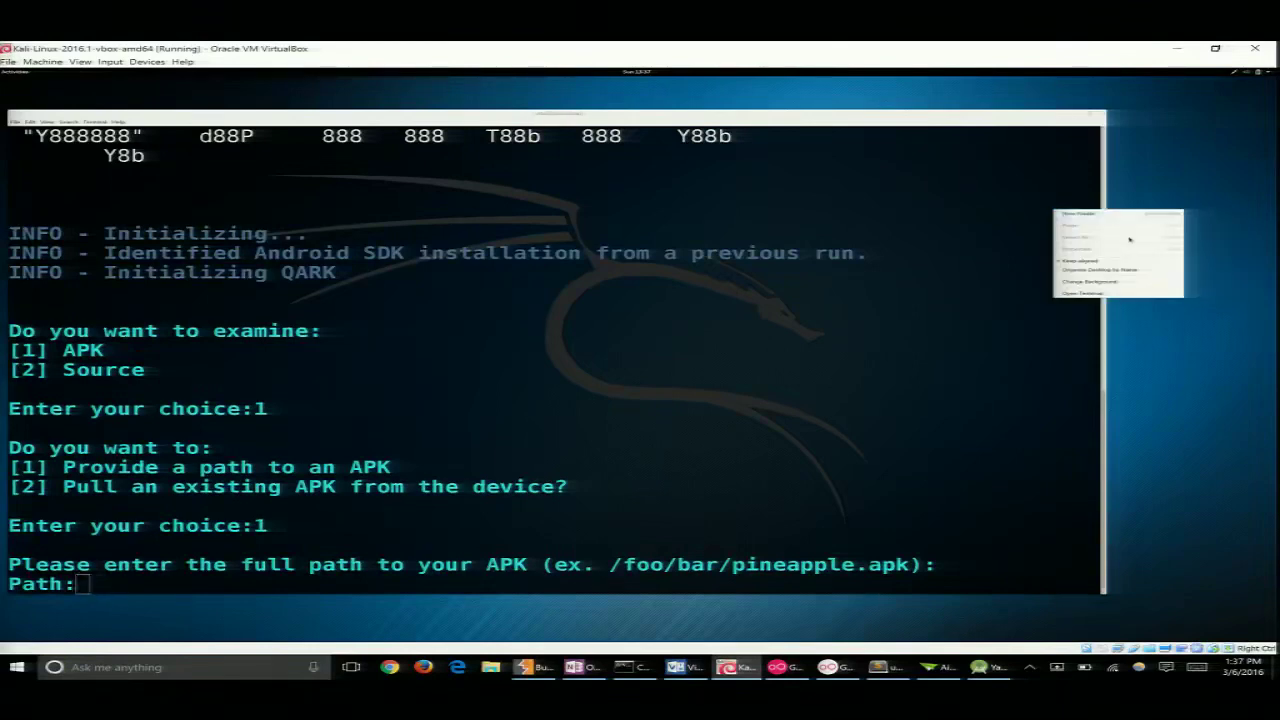
{"action": "left_click", "coordinate": [1107, 296]}
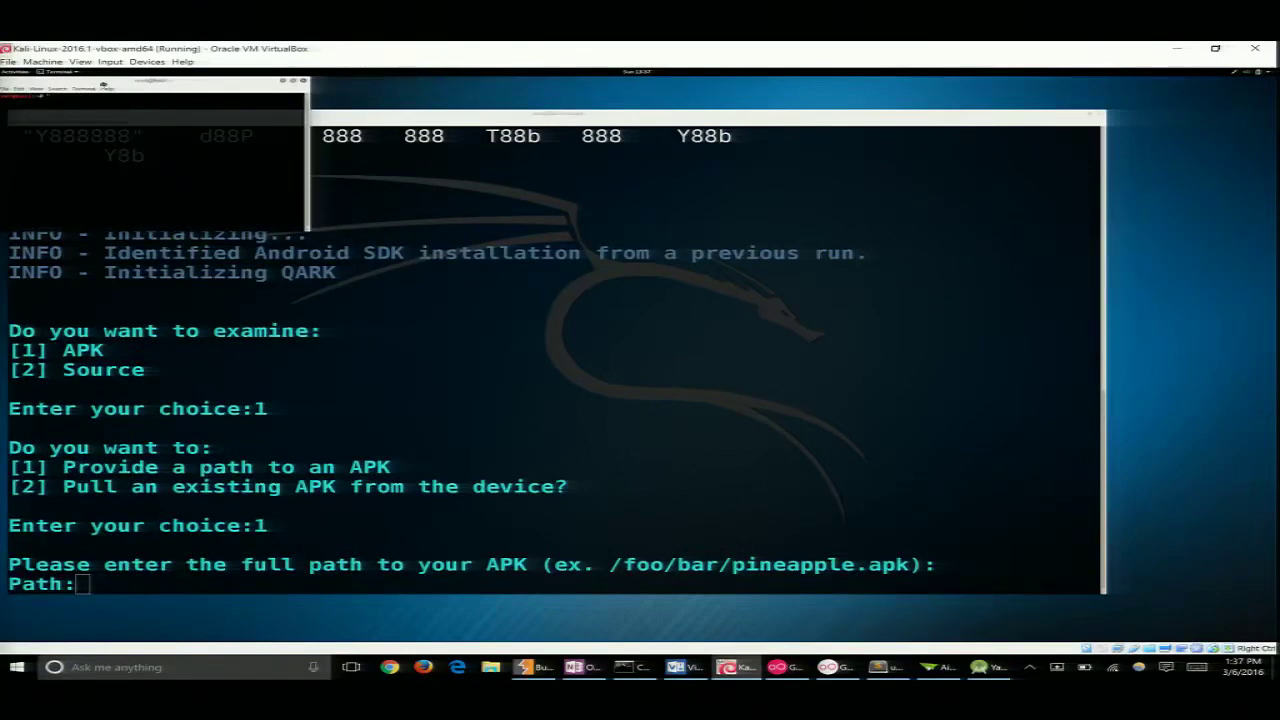
Move the new terminal into place and list the home folder and Documents
{"action": "left_click_drag", "start_coordinate": [150, 80], "coordinate": [711, 112]}
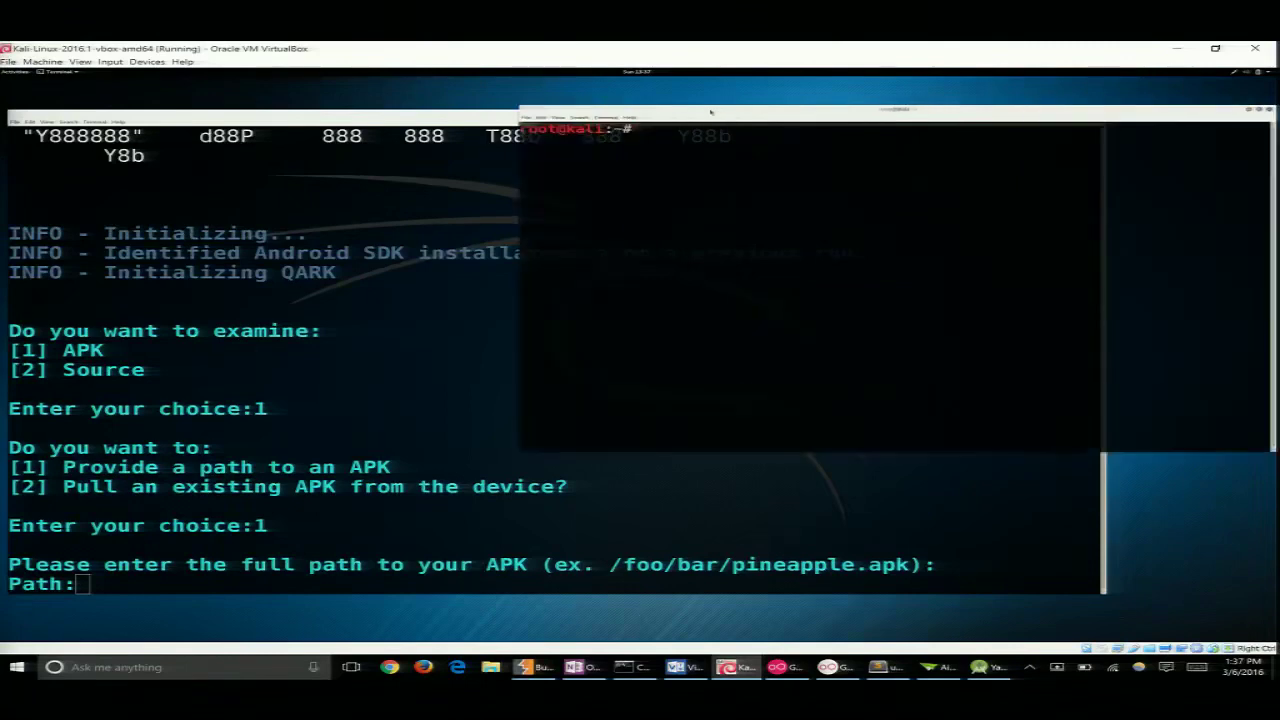
{"action": "left_click_drag", "start_coordinate": [866, 118], "coordinate": [636, 123]}
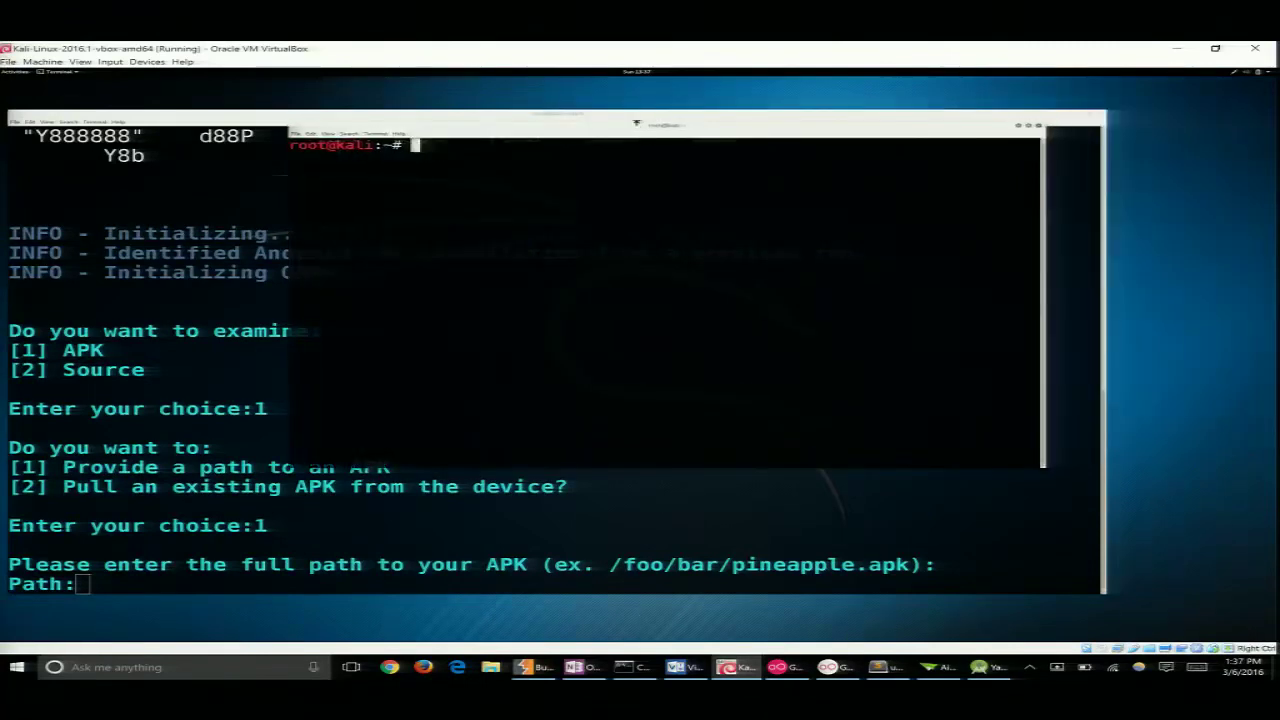
{"action": "type", "text": "ls"}
{"action": "key", "text": "Return"}
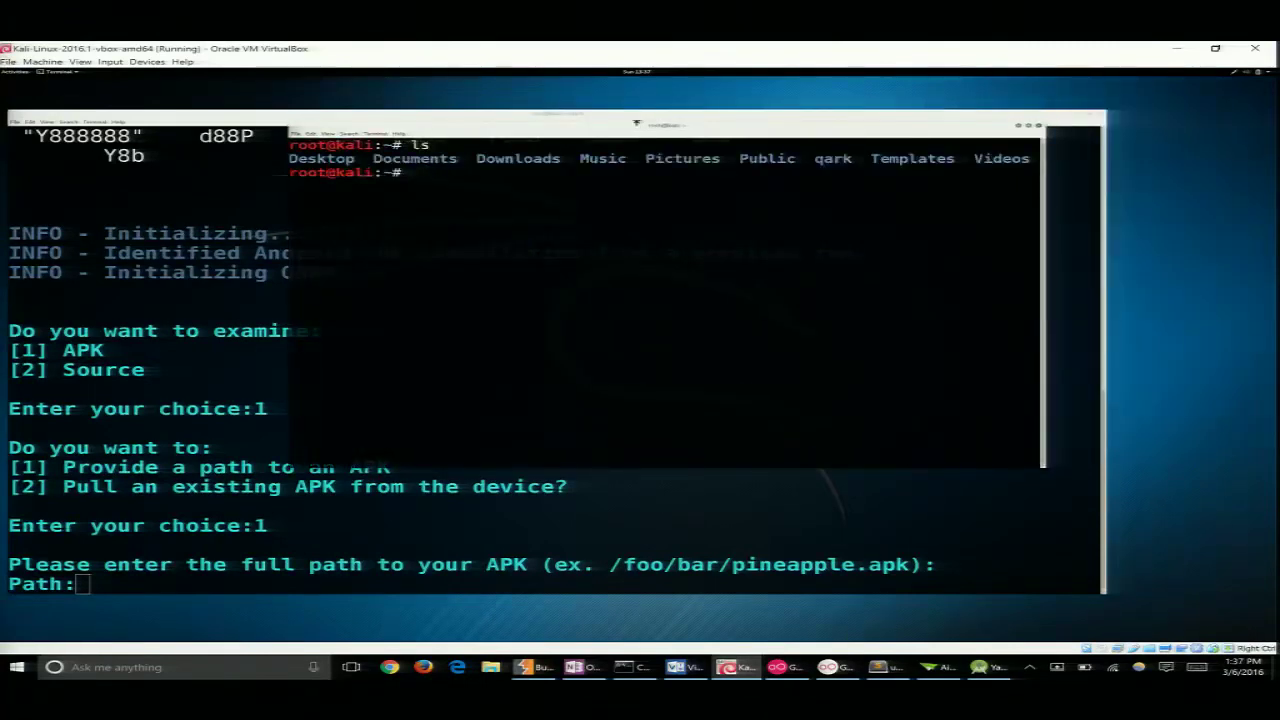
{"action": "type", "text": "cd Docu"}
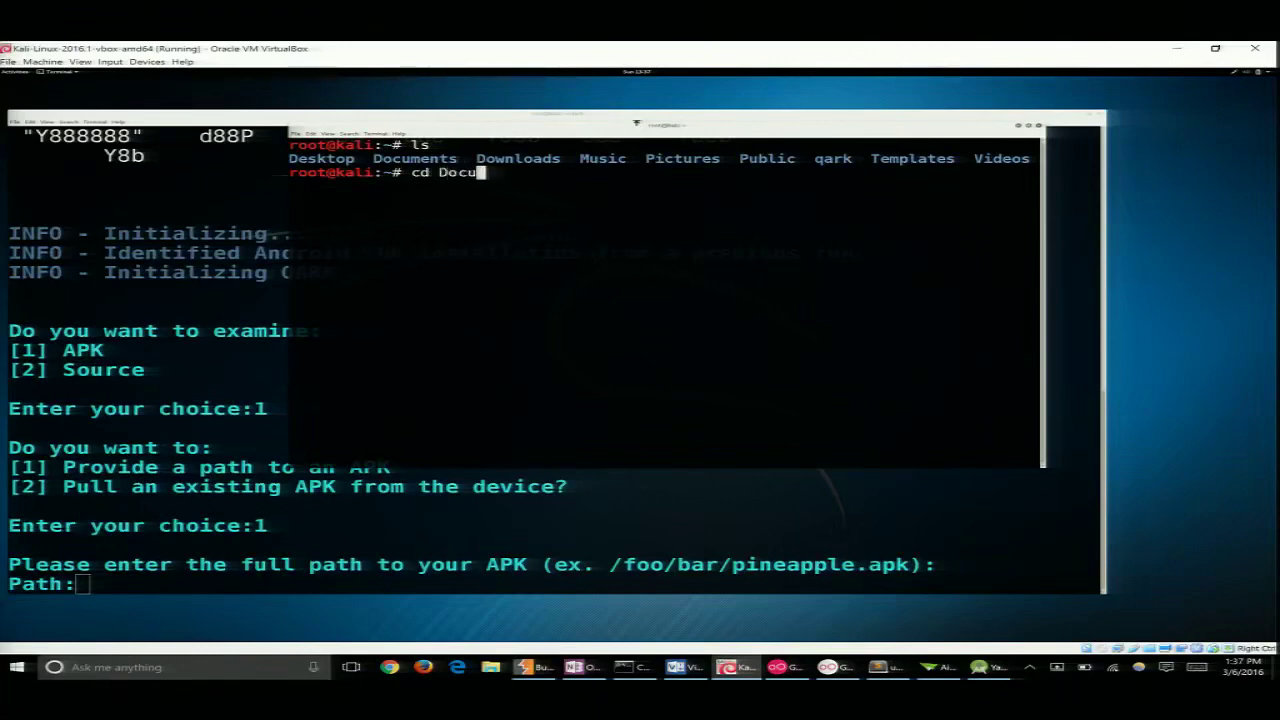
{"action": "key", "text": "Tab"}
{"action": "key", "text": "Return"}
{"action": "type", "text": "ls"}
{"action": "key", "text": "Return"}
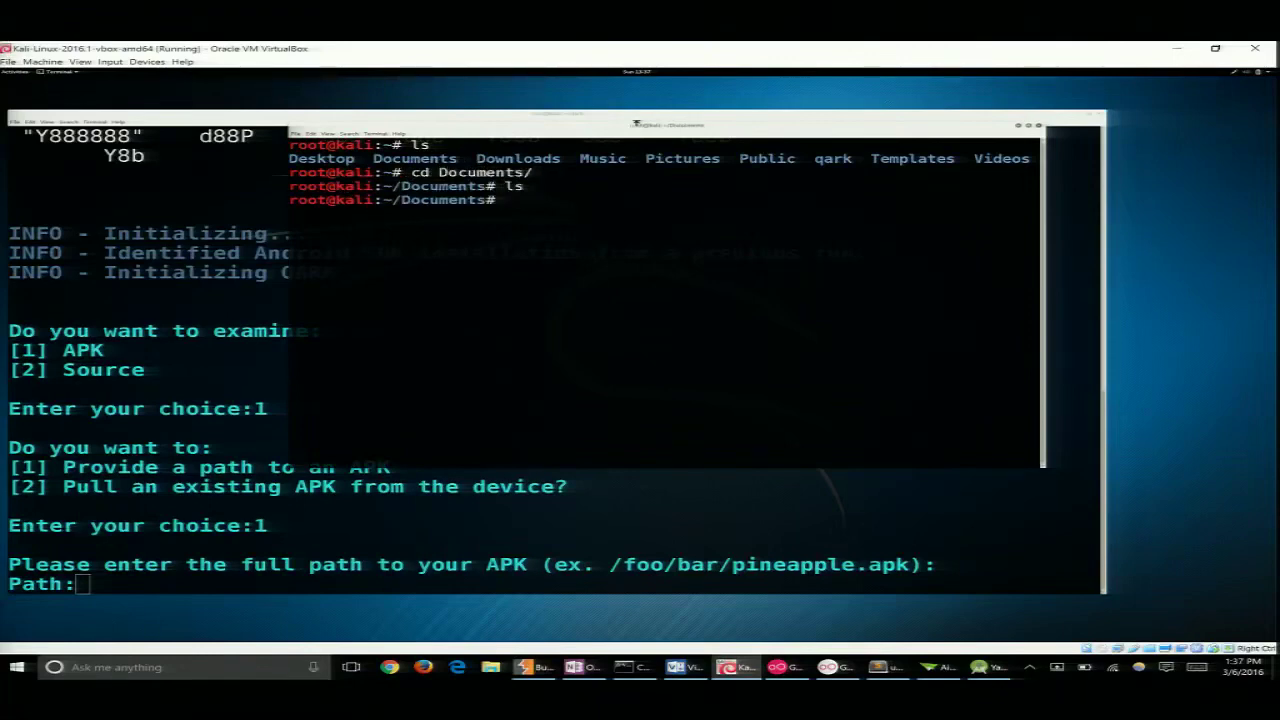
Go into ~/Downloads and list it, finding it empty
{"action": "type", "text": "cd .."}
{"action": "key", "text": "Return"}
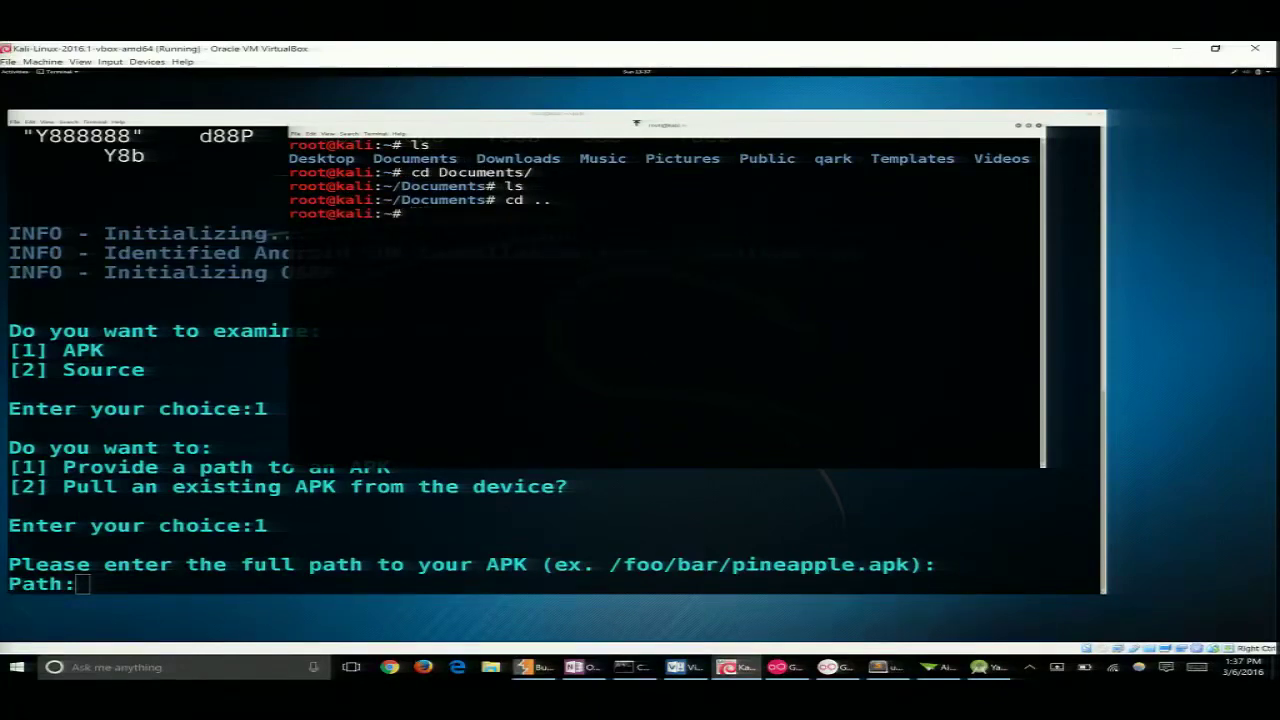
{"action": "type", "text": "cd"}
{"action": "key", "text": "BackSpace"}
{"action": "type", "text": "w"}
{"action": "key", "text": "Tab"}
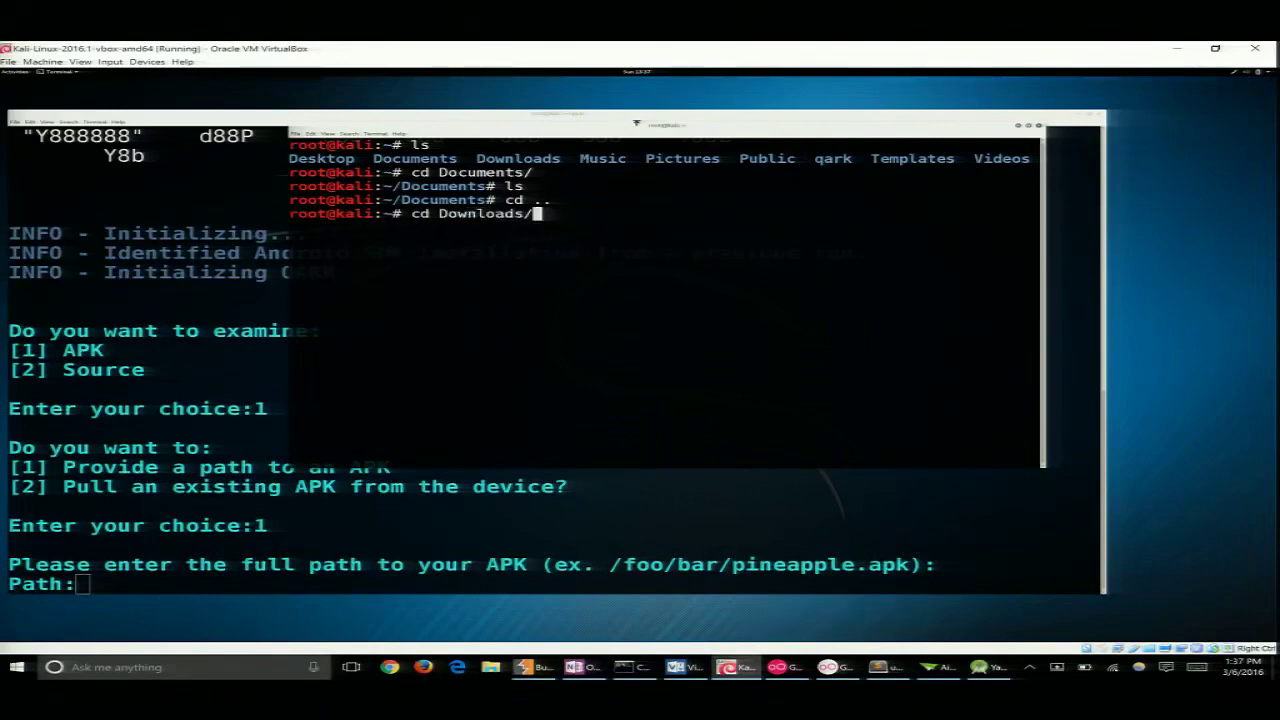
{"action": "key", "text": "Return"}
{"action": "type", "text": "ls"}
{"action": "key", "text": "Return"}
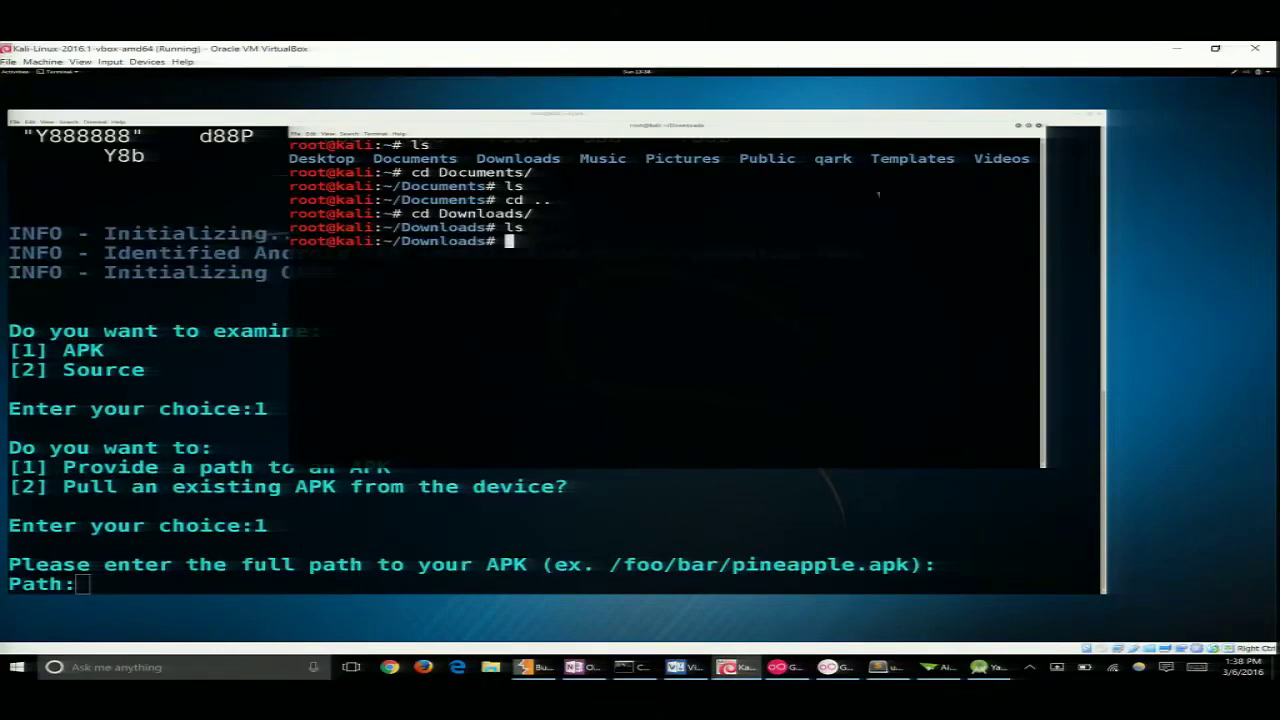
Close the extra Downloads terminal, keep the Kali VM running, and minimize VirtualBox to reveal OneNote
{"action": "key", "text": "alt+Tab"}
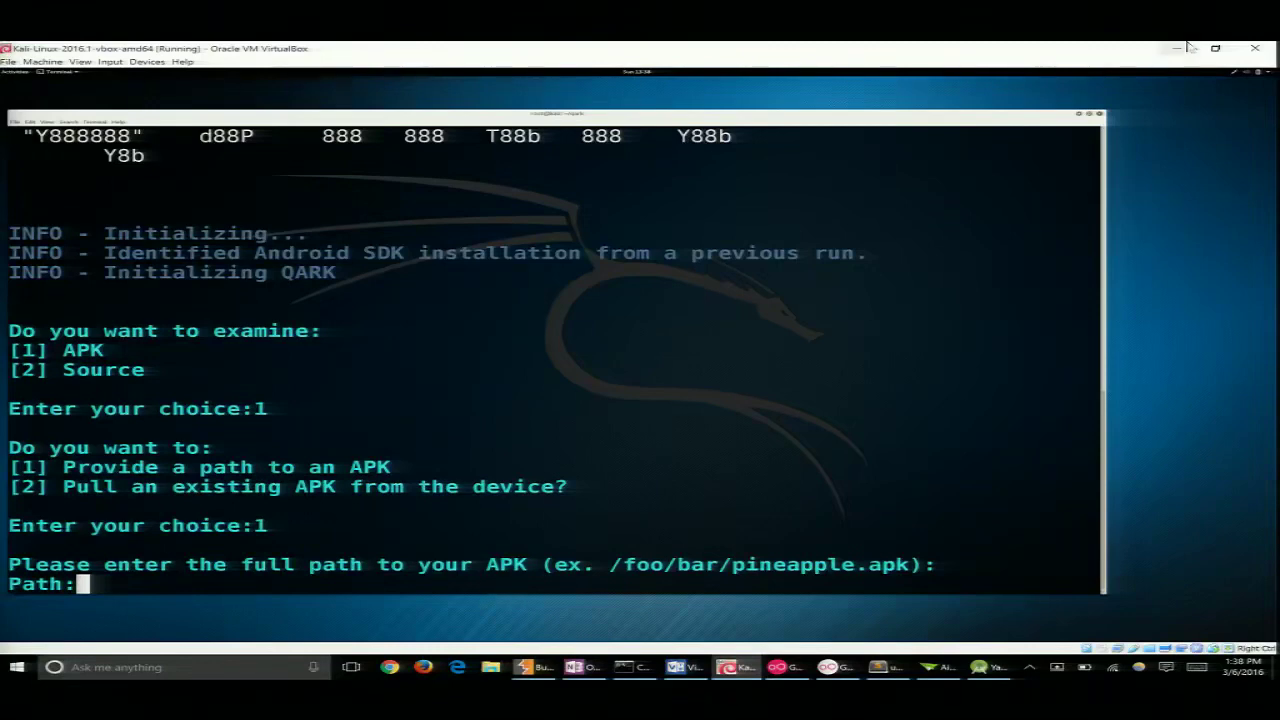
{"action": "left_click", "coordinate": [1255, 48]}
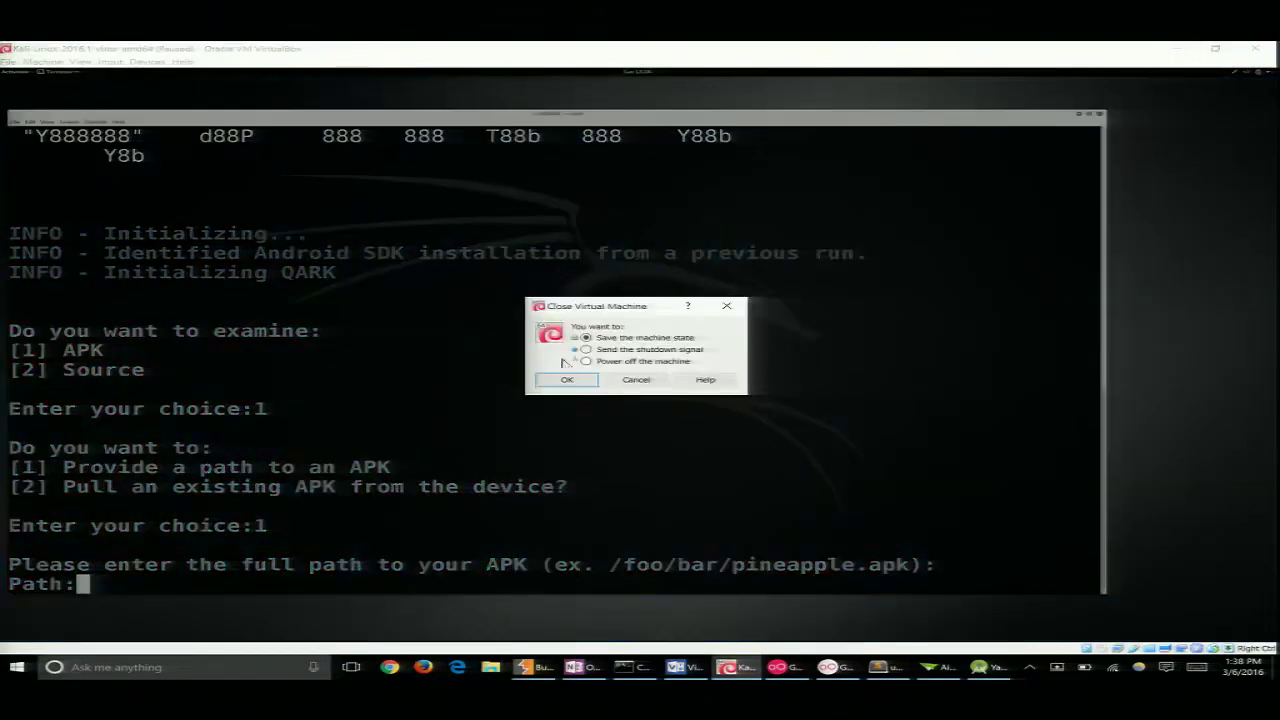
{"action": "left_click", "coordinate": [627, 381]}
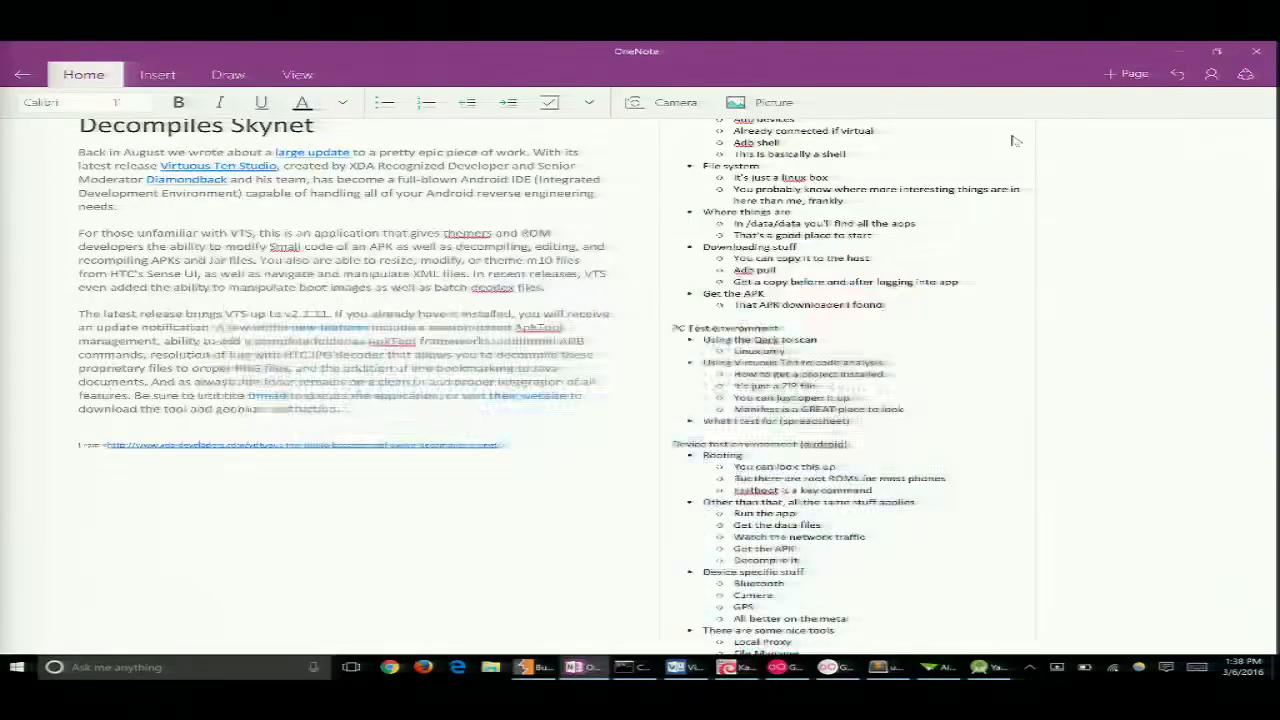
{"action": "left_click", "coordinate": [1180, 48]}
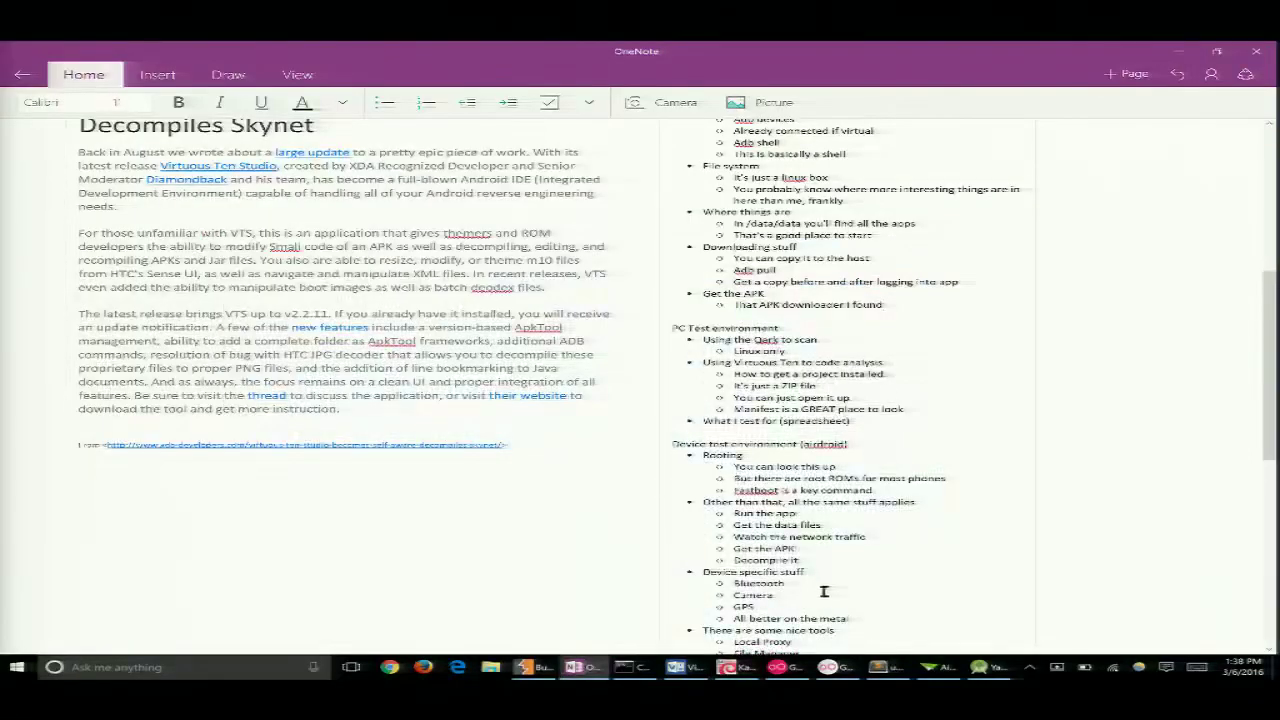
Browse to Stuff for Talk > InsecureBankv2 > META-INF and open MANIFEST.MF with Sublime Text
{"action": "left_click", "coordinate": [491, 667]}
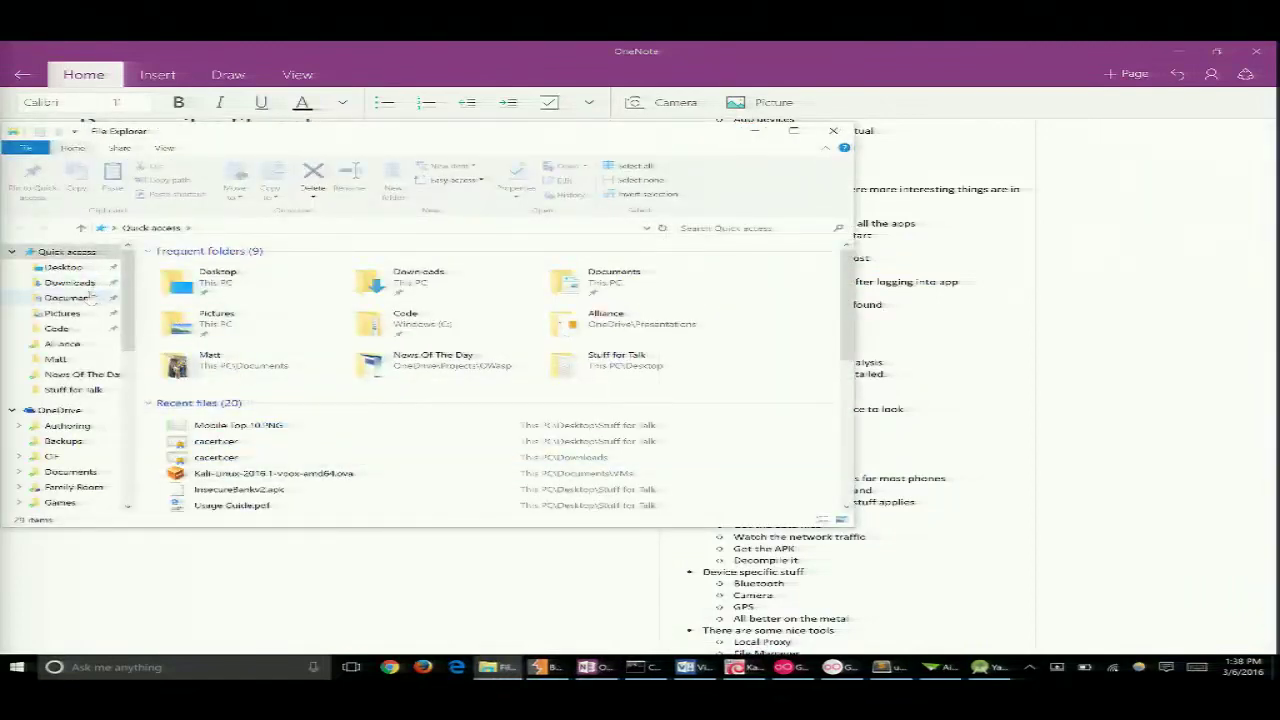
{"action": "left_click", "coordinate": [62, 390]}
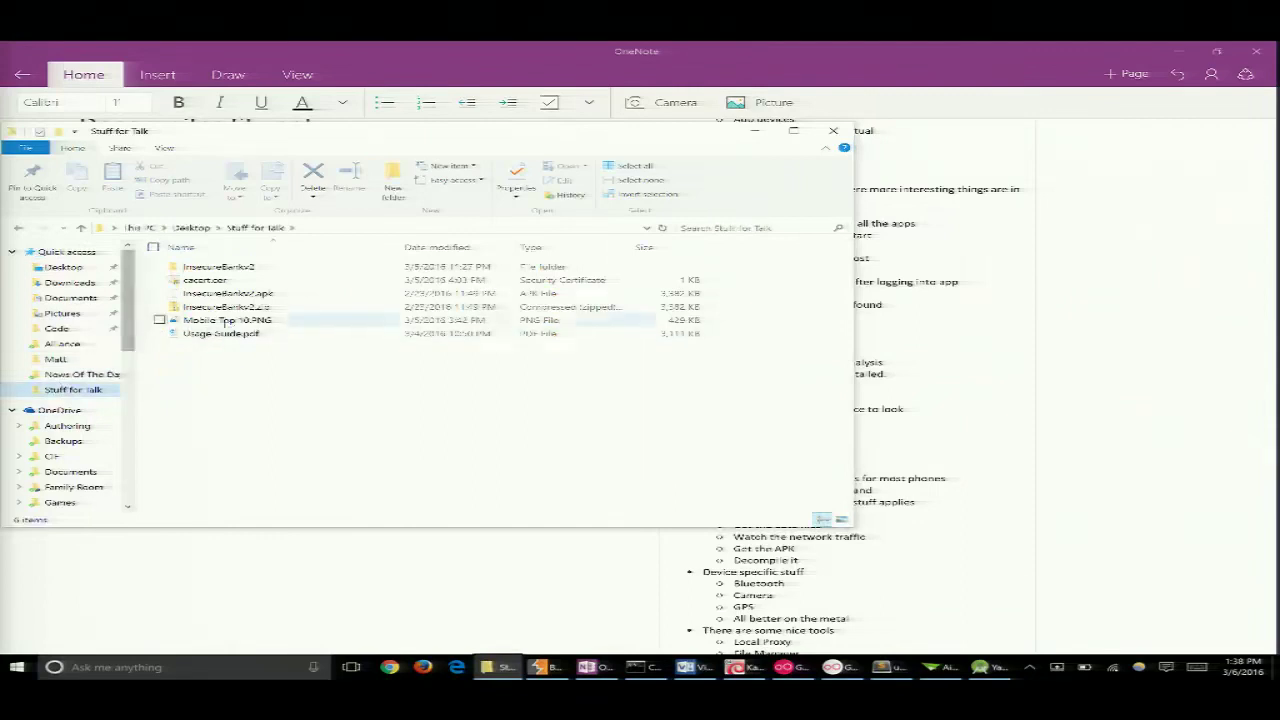
{"action": "left_click", "coordinate": [225, 307]}
{"action": "left_click", "coordinate": [300, 293]}
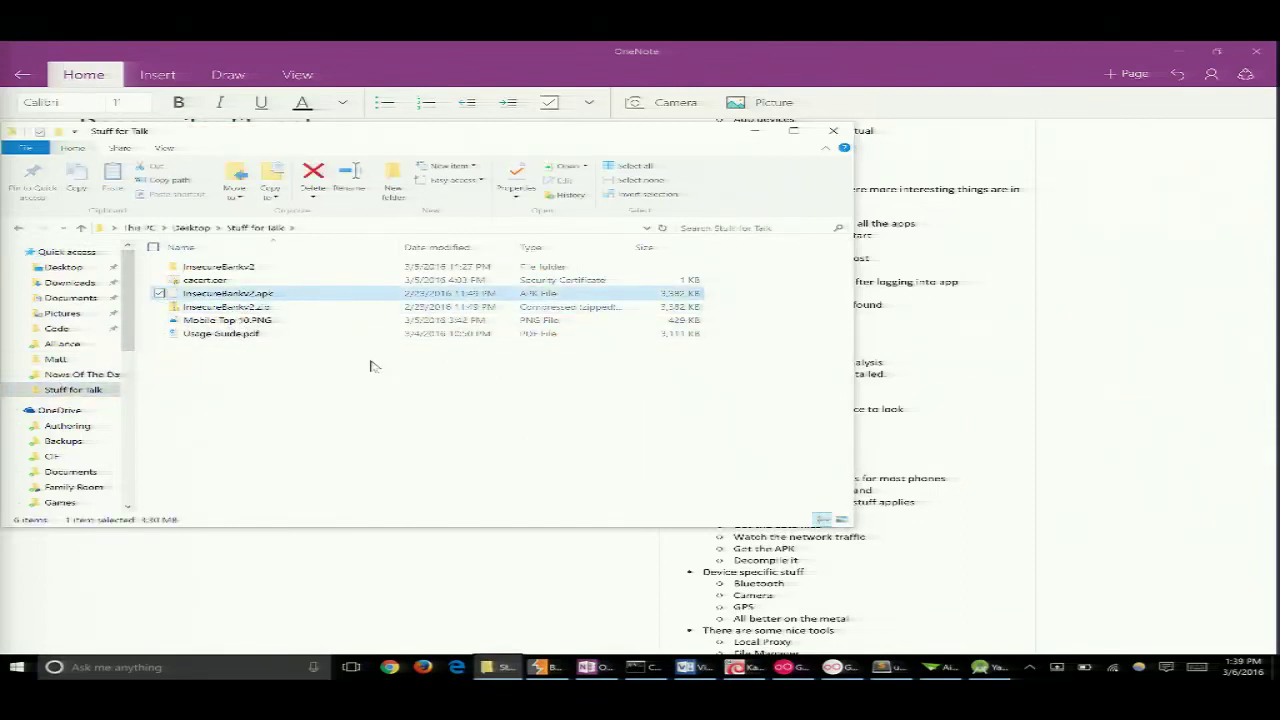
{"action": "left_click", "coordinate": [330, 307]}
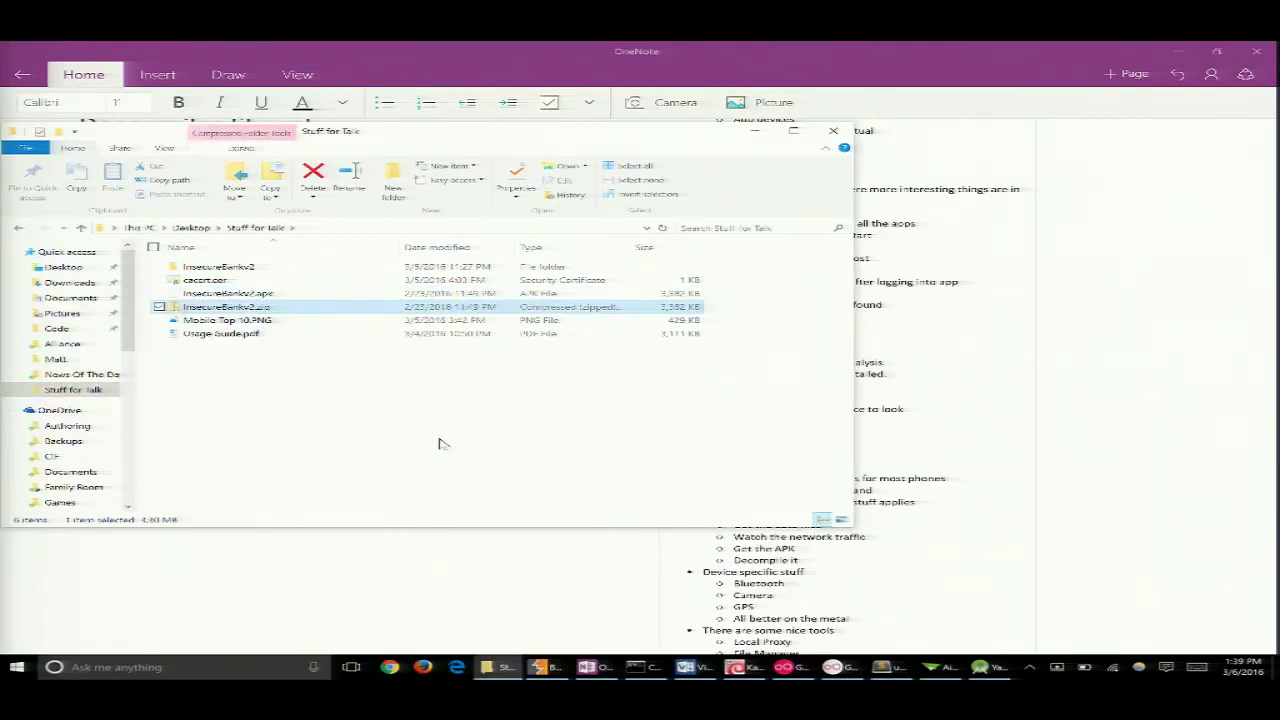
{"action": "double_click", "coordinate": [300, 267]}
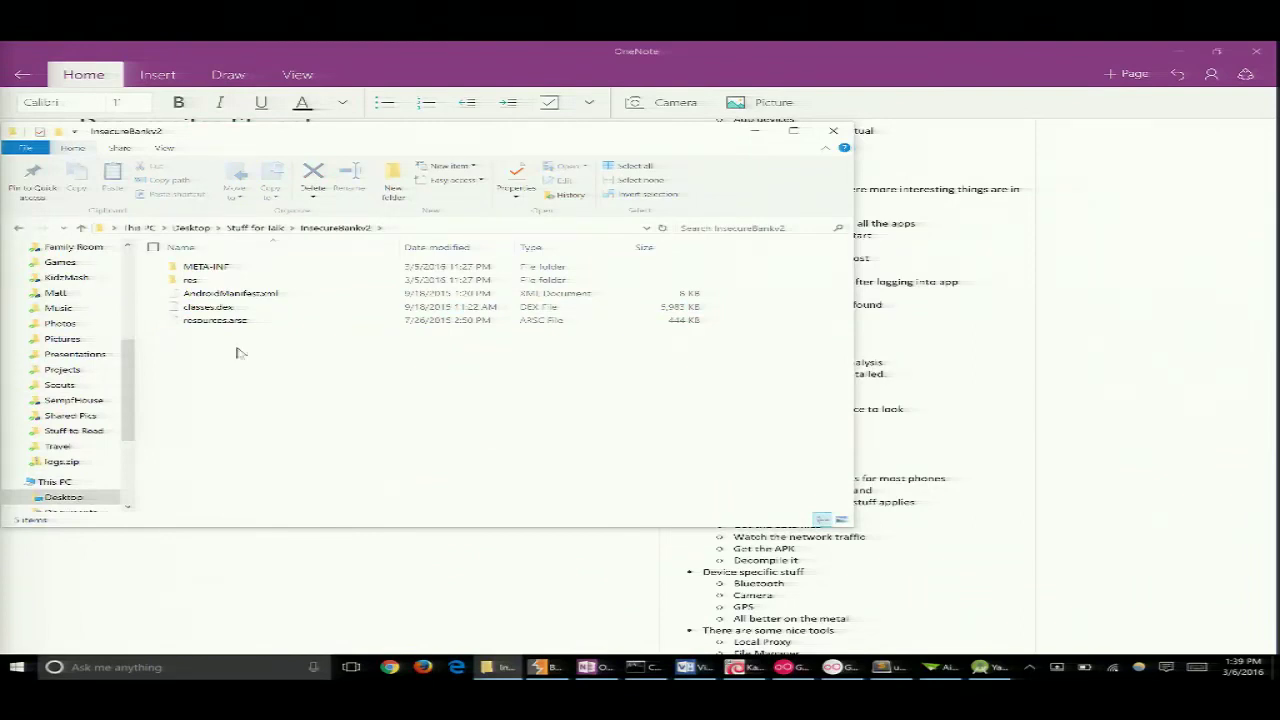
{"action": "double_click", "coordinate": [233, 268]}
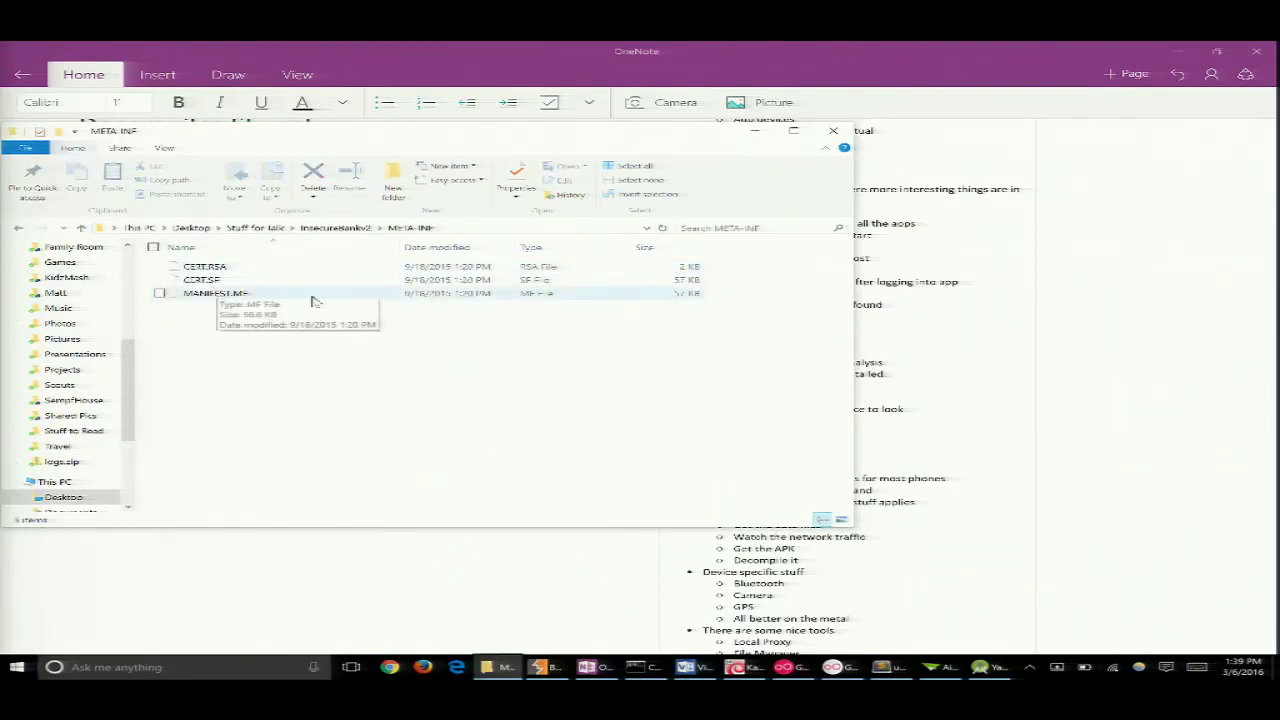
{"action": "right_click", "coordinate": [226, 302]}
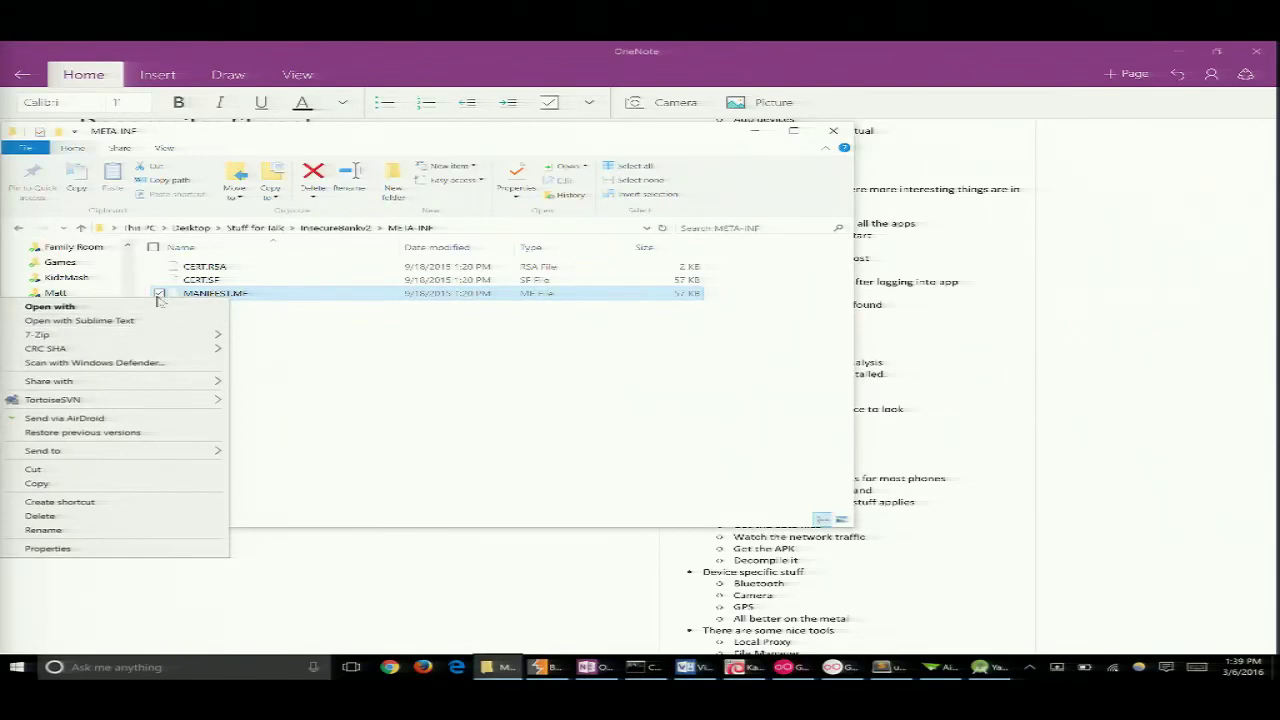
{"action": "left_click", "coordinate": [140, 320]}
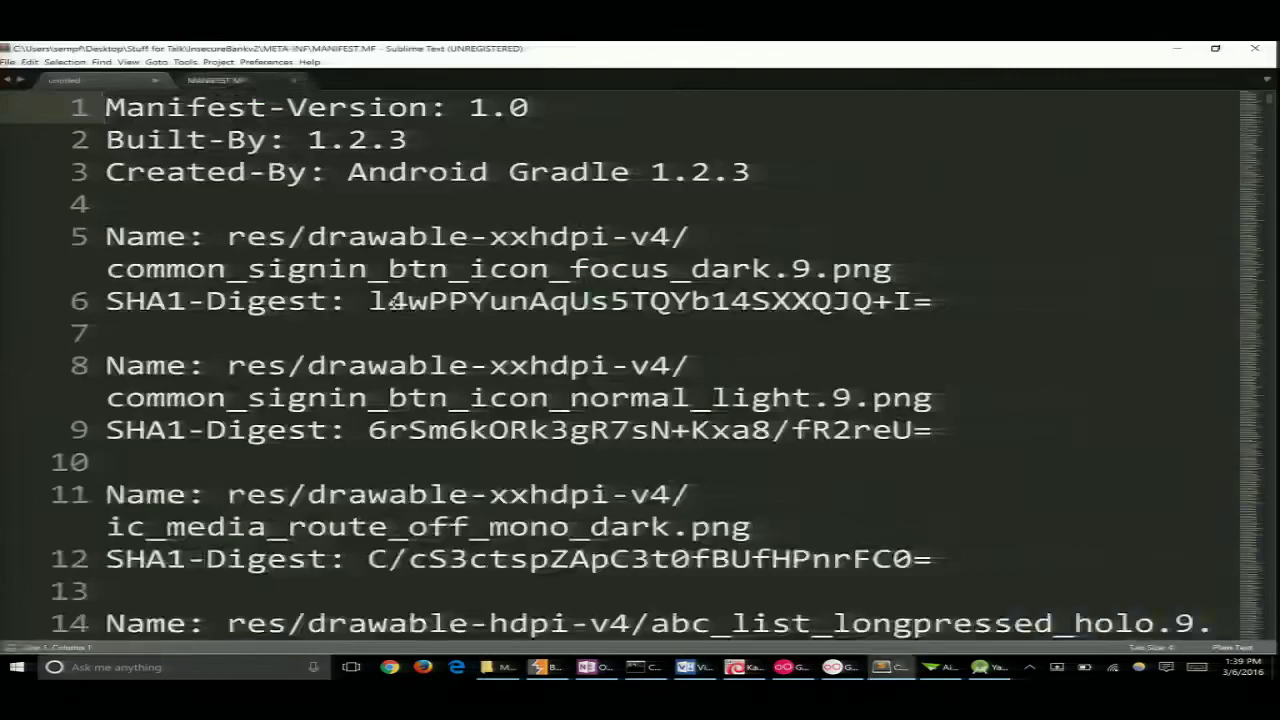
Scroll through the resource files and SHA1 digests in MANIFEST.MF, then close Sublime Text
{"action": "scroll", "coordinate": [269, 341], "scroll_direction": "down", "scroll_amount": 2}
{"action": "scroll", "coordinate": [394, 308], "scroll_direction": "down", "scroll_amount": 3}
{"action": "scroll", "coordinate": [394, 308], "scroll_direction": "down", "scroll_amount": 10}
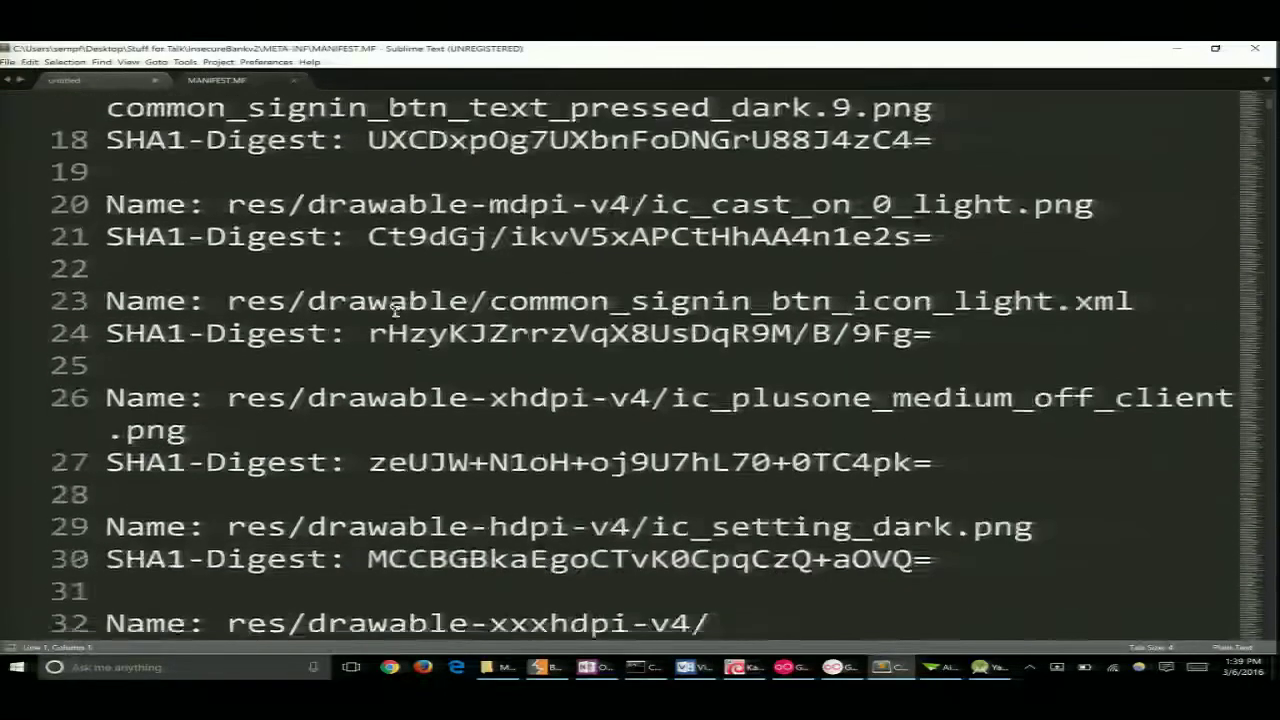
{"action": "scroll", "coordinate": [394, 308], "scroll_direction": "down", "scroll_amount": 4}
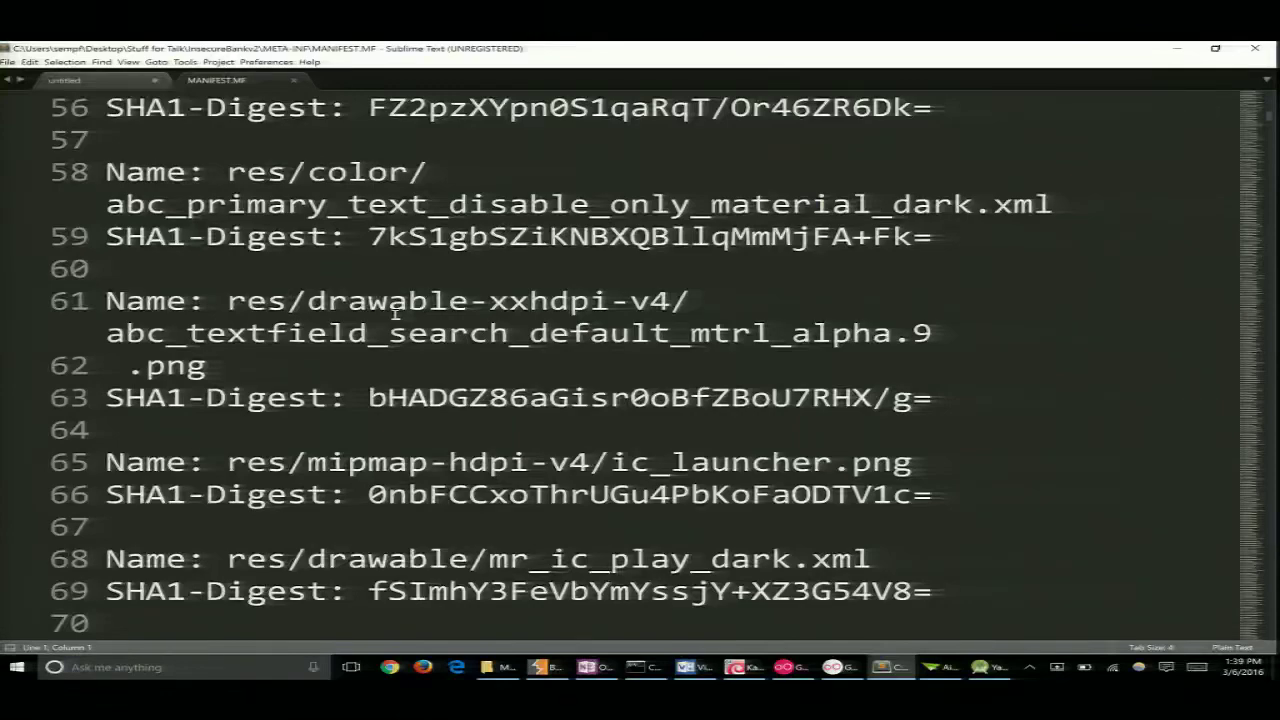
{"action": "scroll", "coordinate": [920, 368], "scroll_direction": "down", "scroll_amount": 1}
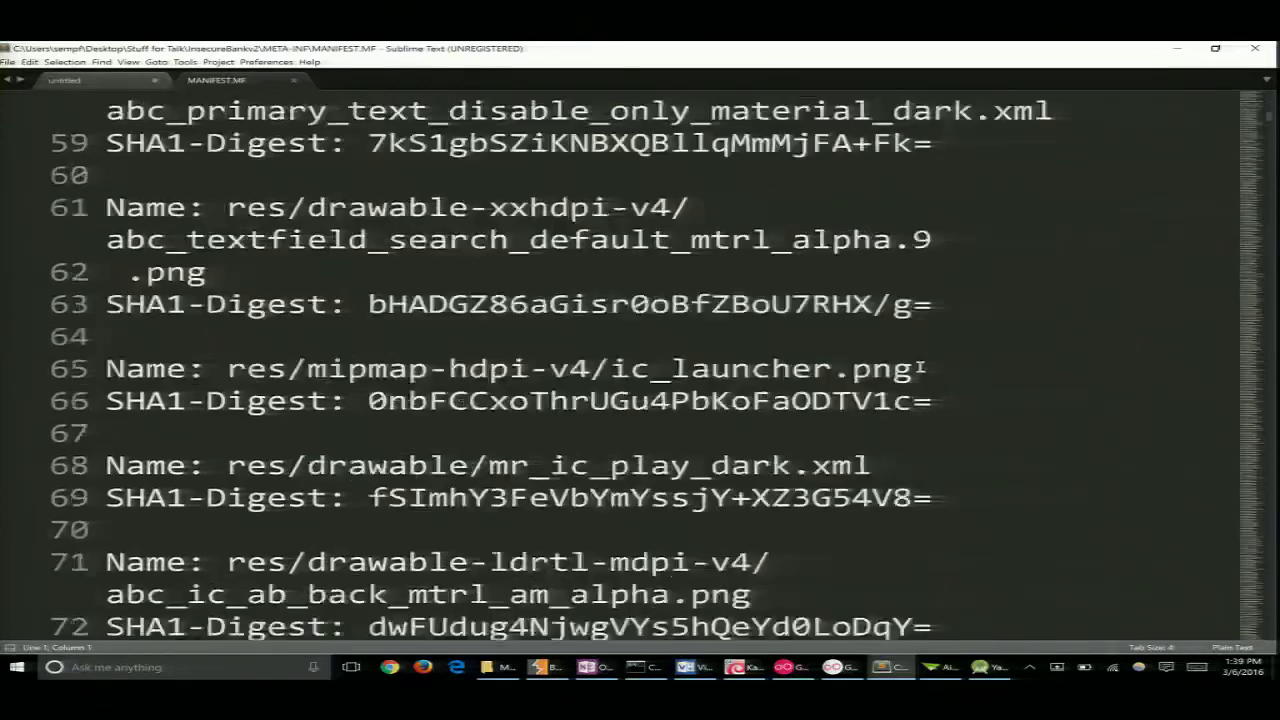
{"action": "scroll", "coordinate": [920, 368], "scroll_direction": "down", "scroll_amount": 20}
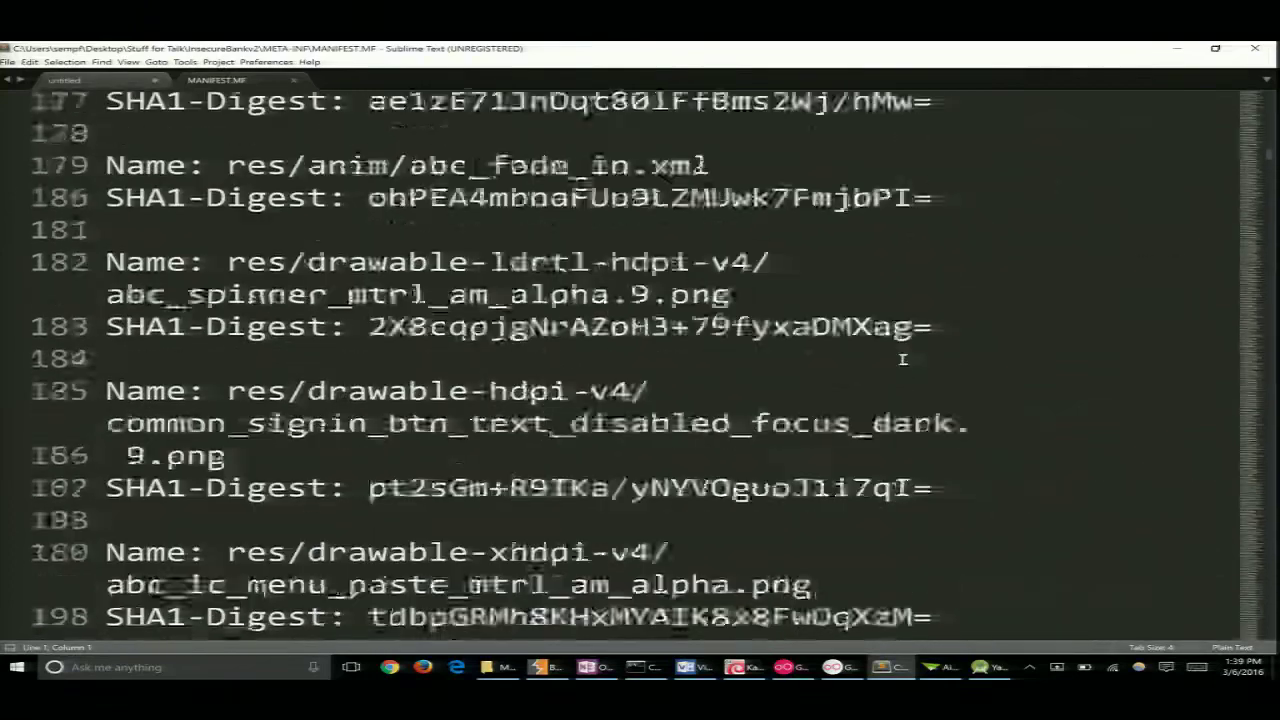
{"action": "scroll", "coordinate": [902, 359], "scroll_direction": "down", "scroll_amount": 1}
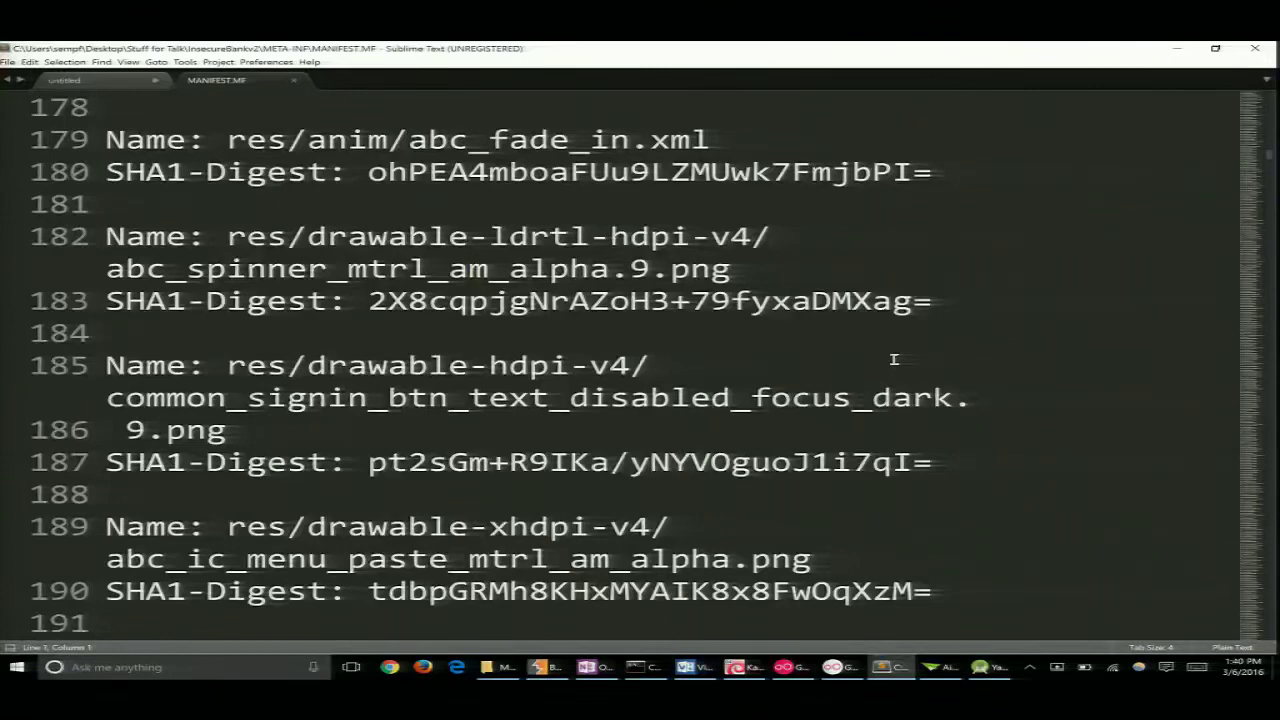
{"action": "left_click", "coordinate": [1258, 50]}
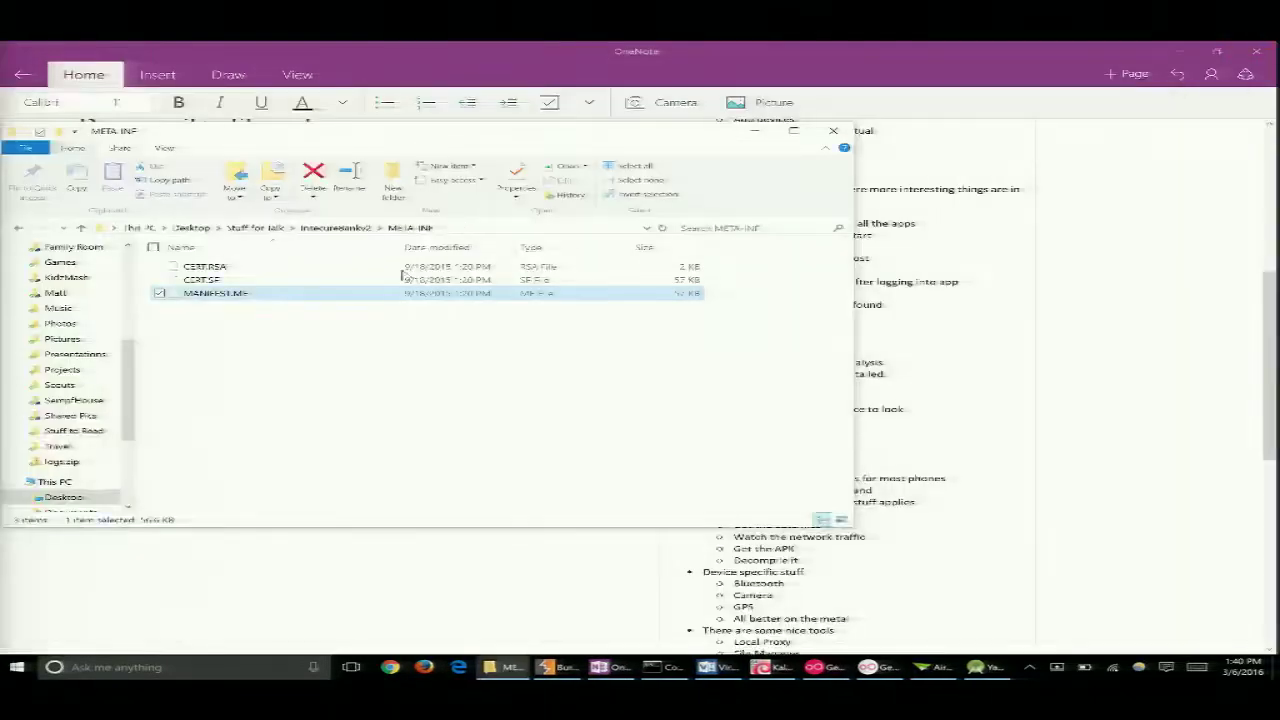
Switch from OneNote to the Virtuous Ten Studio window showing the InsecureBankv2 task log
{"action": "left_click", "coordinate": [1141, 478]}
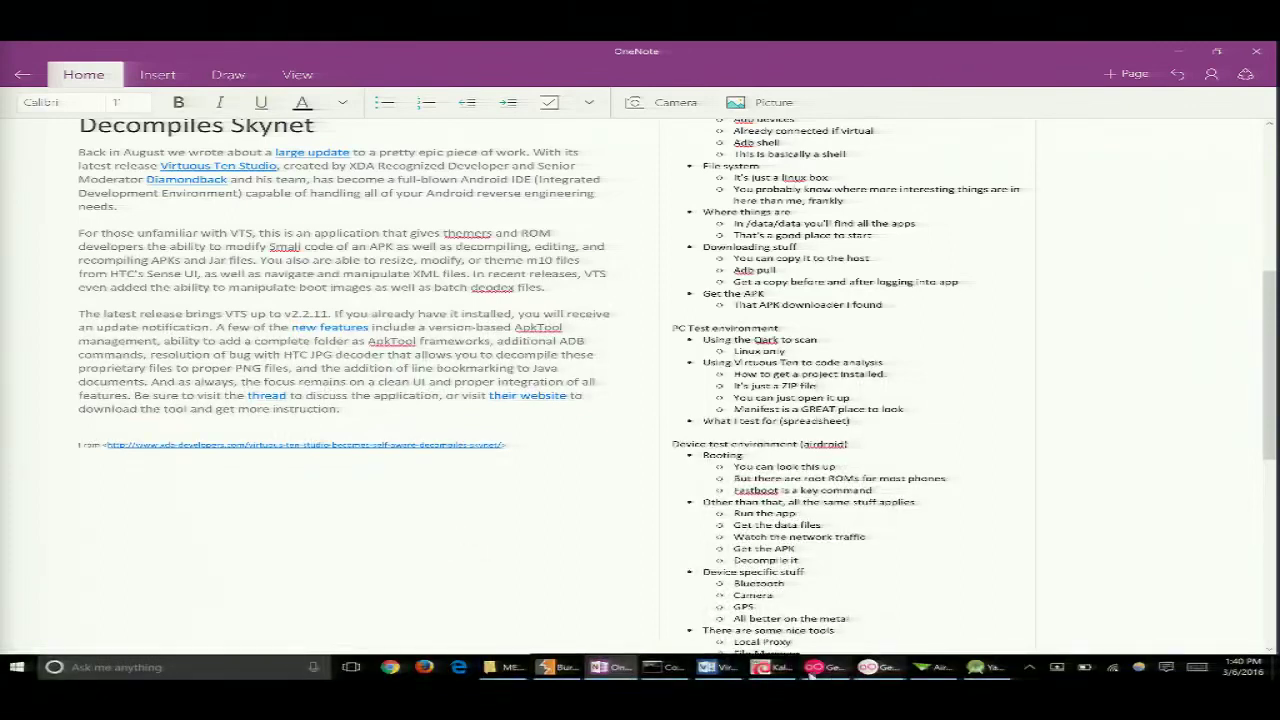
{"action": "mouse_move", "coordinate": [835, 670]}
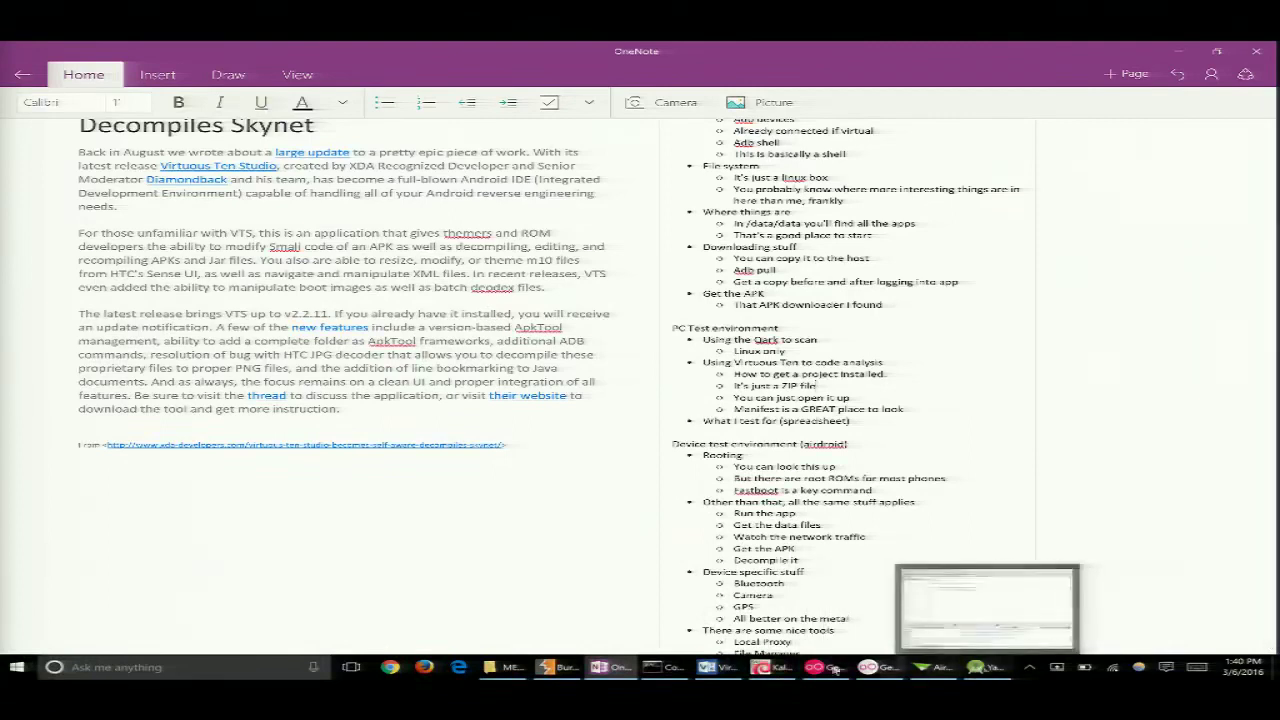
{"action": "key", "text": "alt+Tab"}
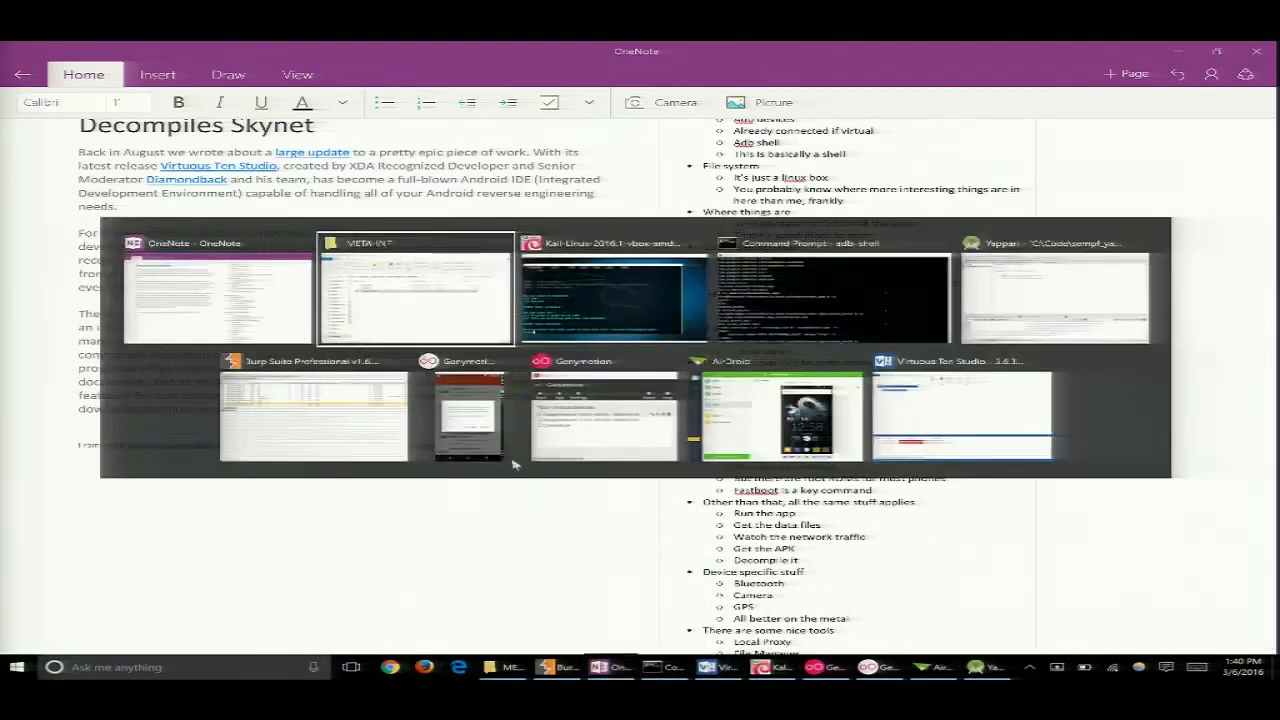
{"action": "left_click", "coordinate": [985, 413]}
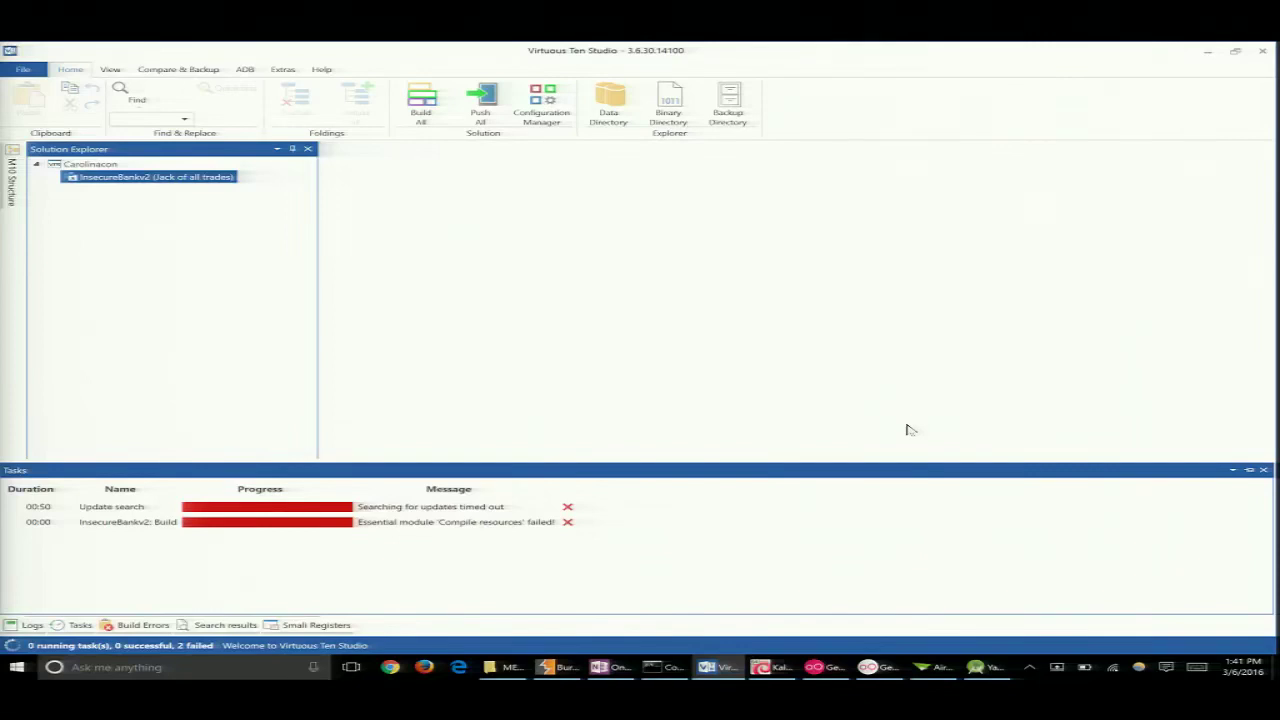
Build the InsecureBankv2 project, review the failed-build errors, then close Virtuous Ten Studio
{"action": "right_click", "coordinate": [118, 186]}
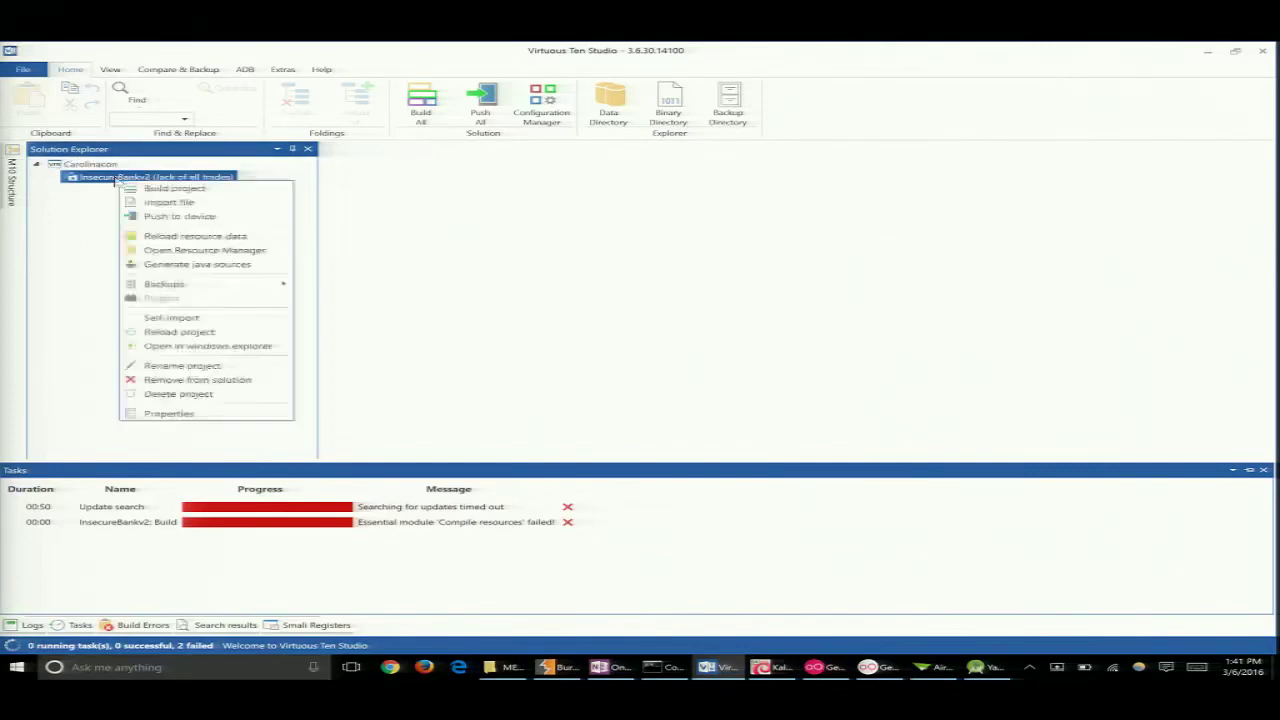
{"action": "left_click", "coordinate": [165, 189]}
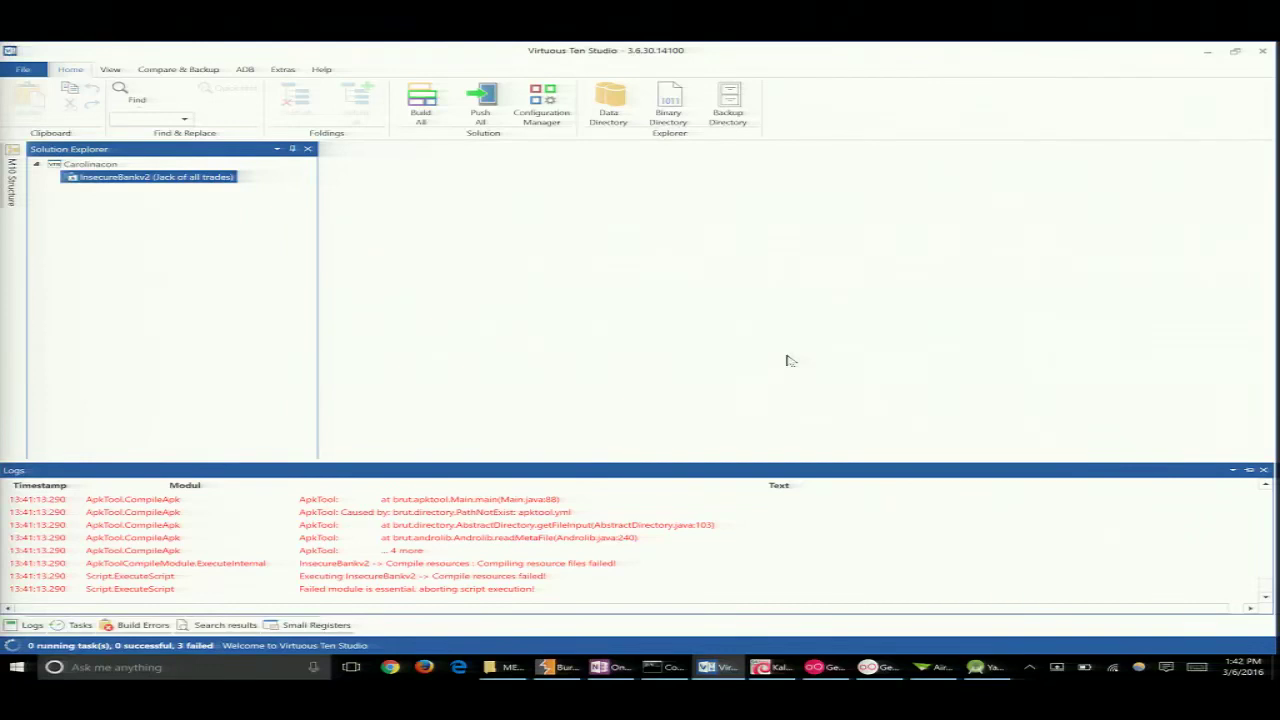
{"action": "left_click", "coordinate": [1262, 54]}
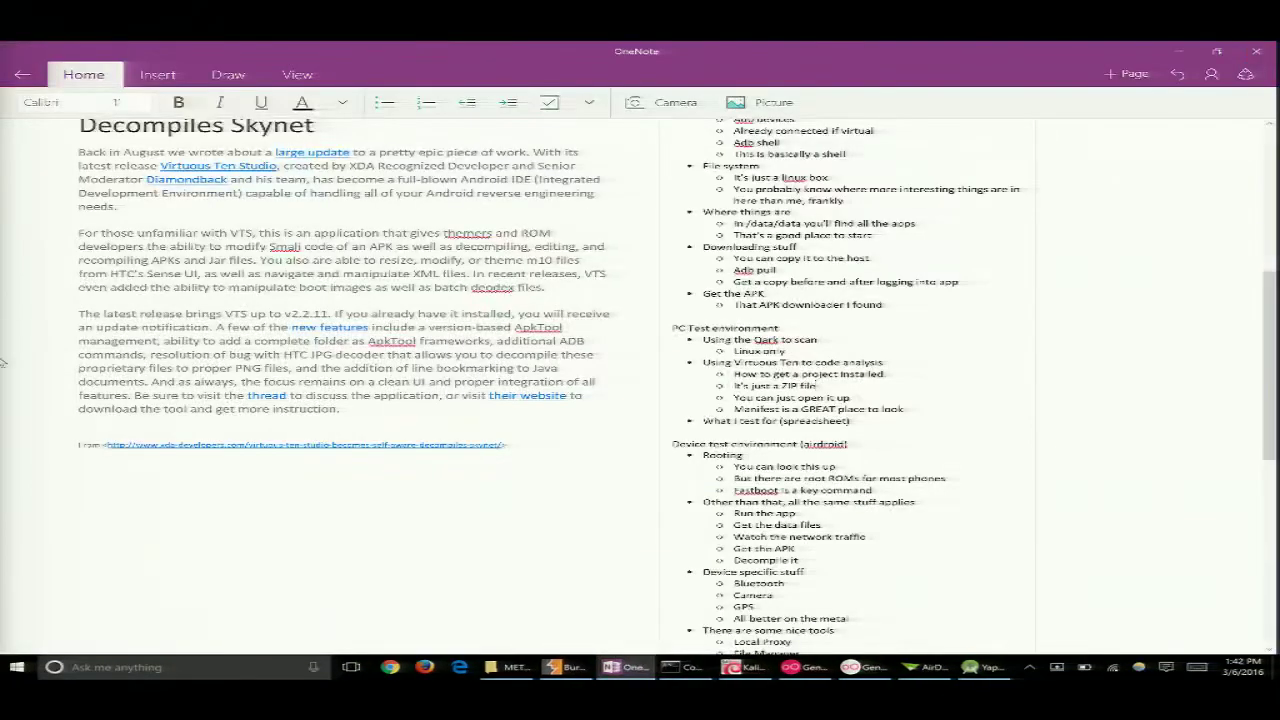
Go from META-INF back up to the Stuff for Talk folder and bring up Start search
{"action": "scroll", "coordinate": [1137, 413], "scroll_direction": "down", "scroll_amount": 2}
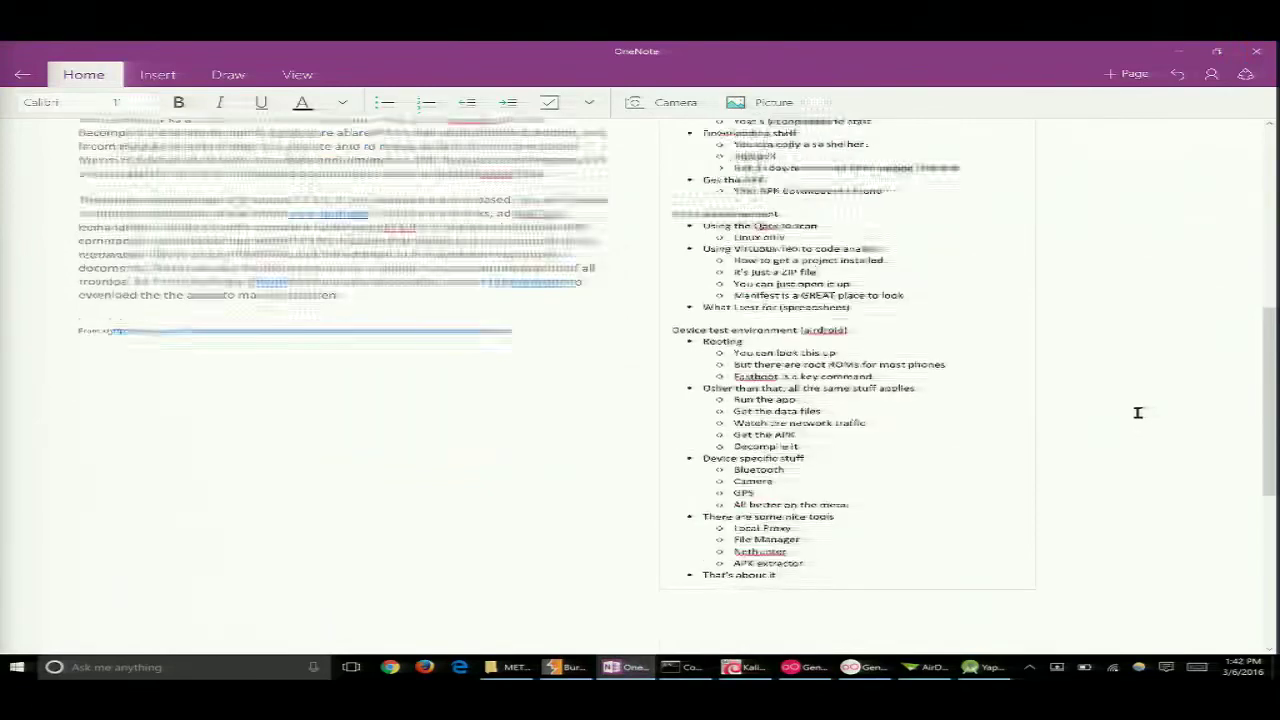
{"action": "scroll", "coordinate": [1134, 411], "scroll_direction": "up", "scroll_amount": 1}
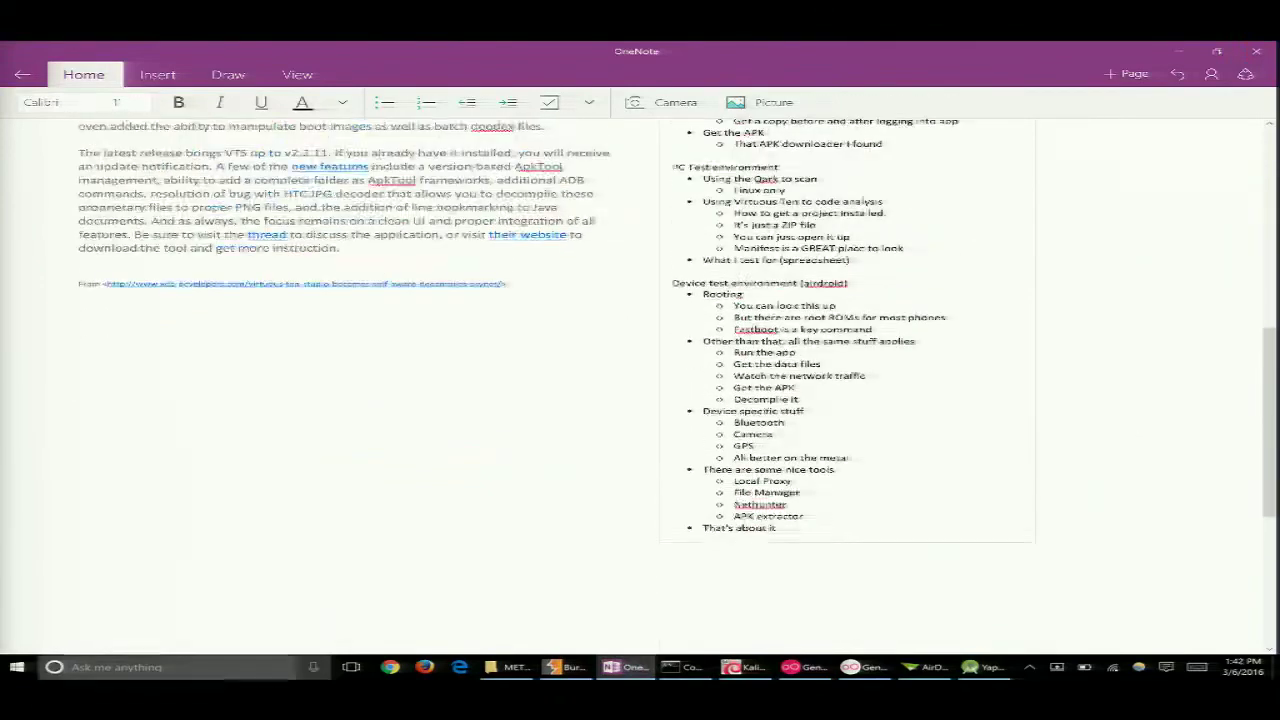
{"action": "left_click", "coordinate": [512, 667]}
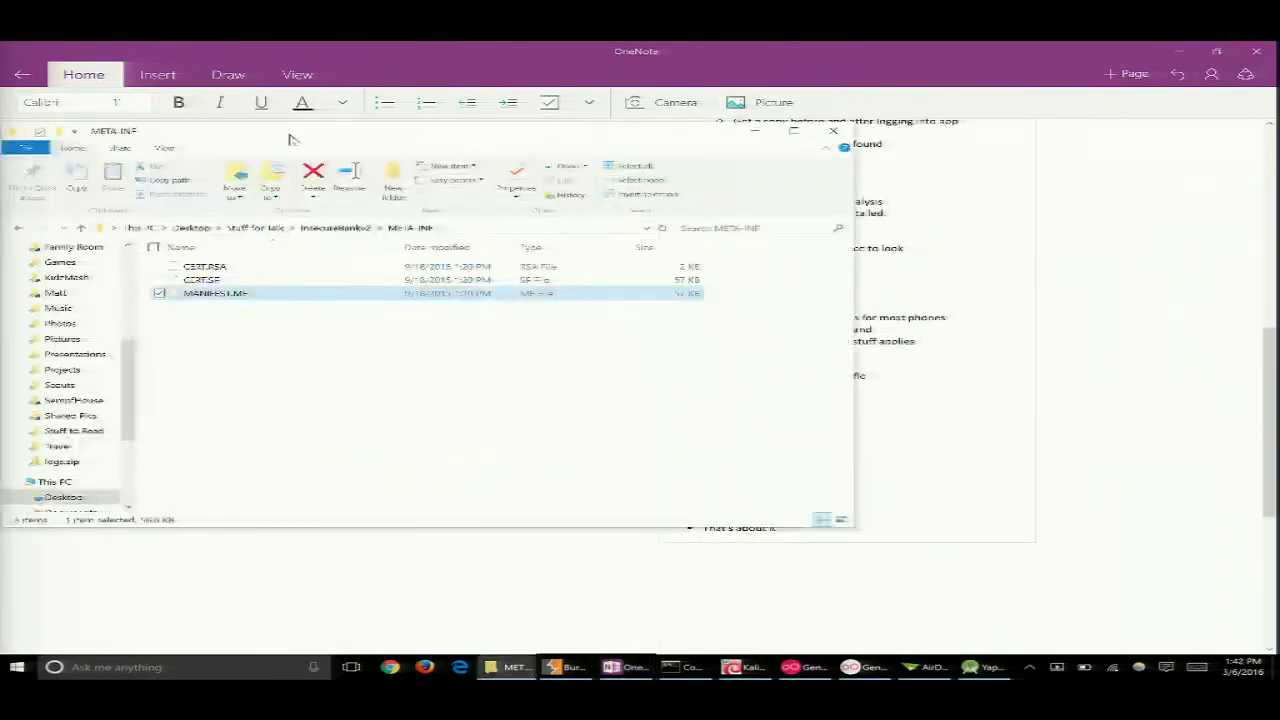
{"action": "left_click", "coordinate": [257, 227]}
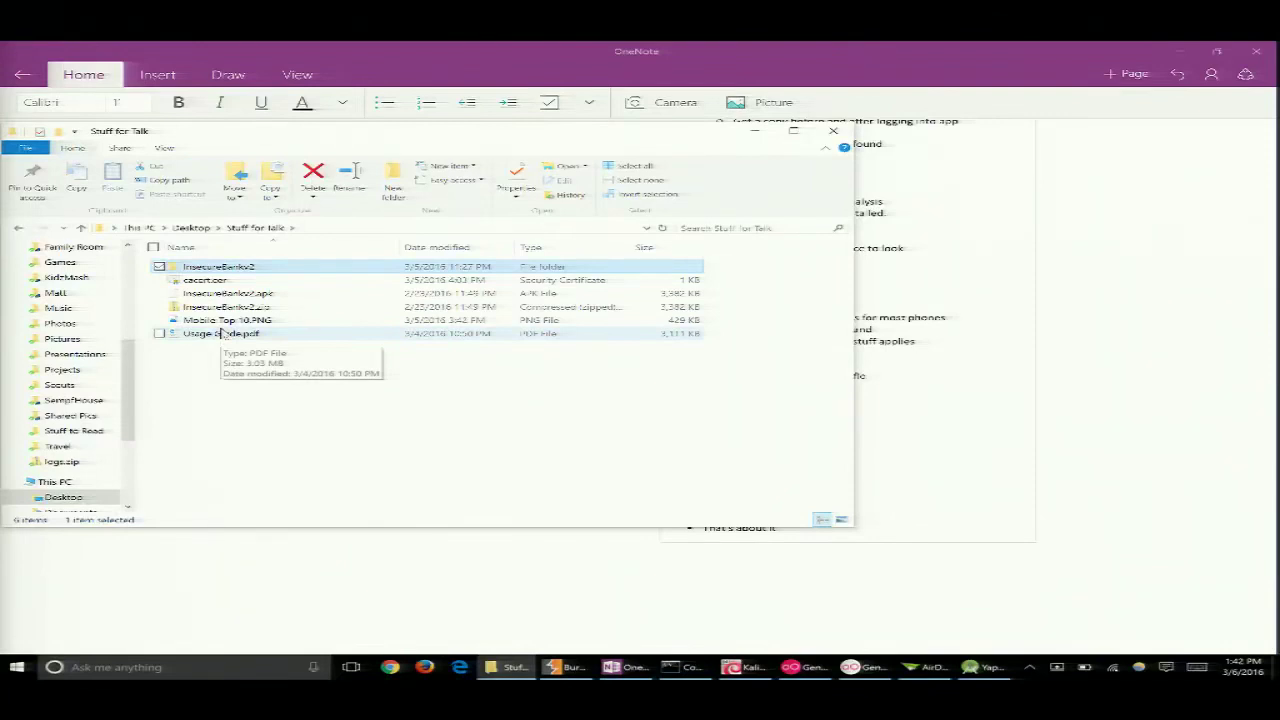
{"action": "left_click", "coordinate": [248, 388]}
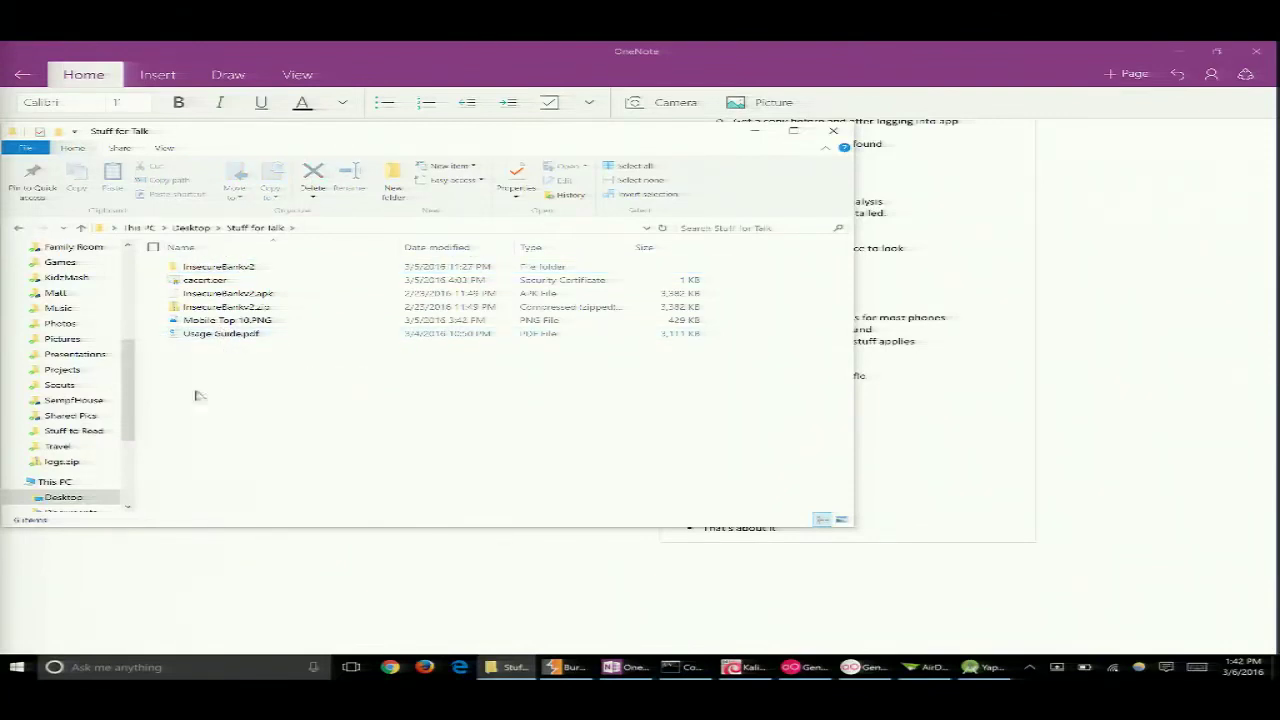
{"action": "scroll", "coordinate": [118, 435], "scroll_direction": "down", "scroll_amount": 3}
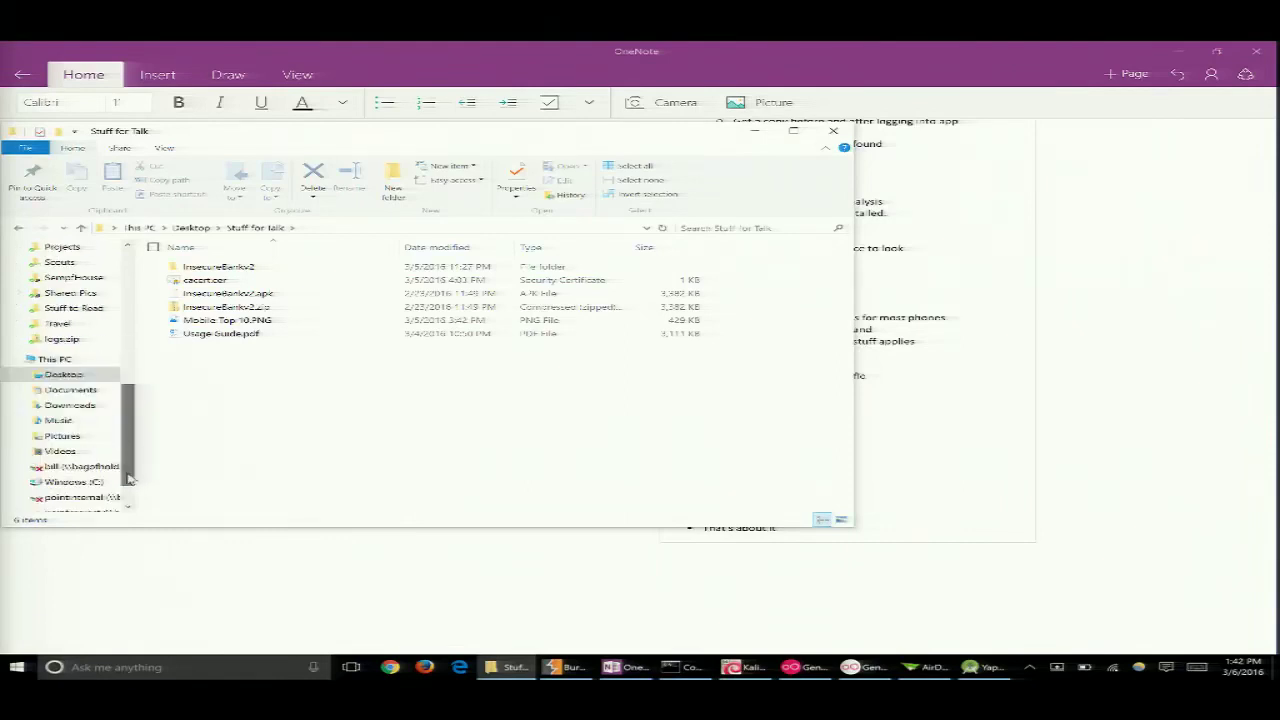
{"action": "key", "text": "super"}
Launch Excel 2016 by searching 'excel' and confirm removing the recovered files
{"action": "type", "text": "excel"}
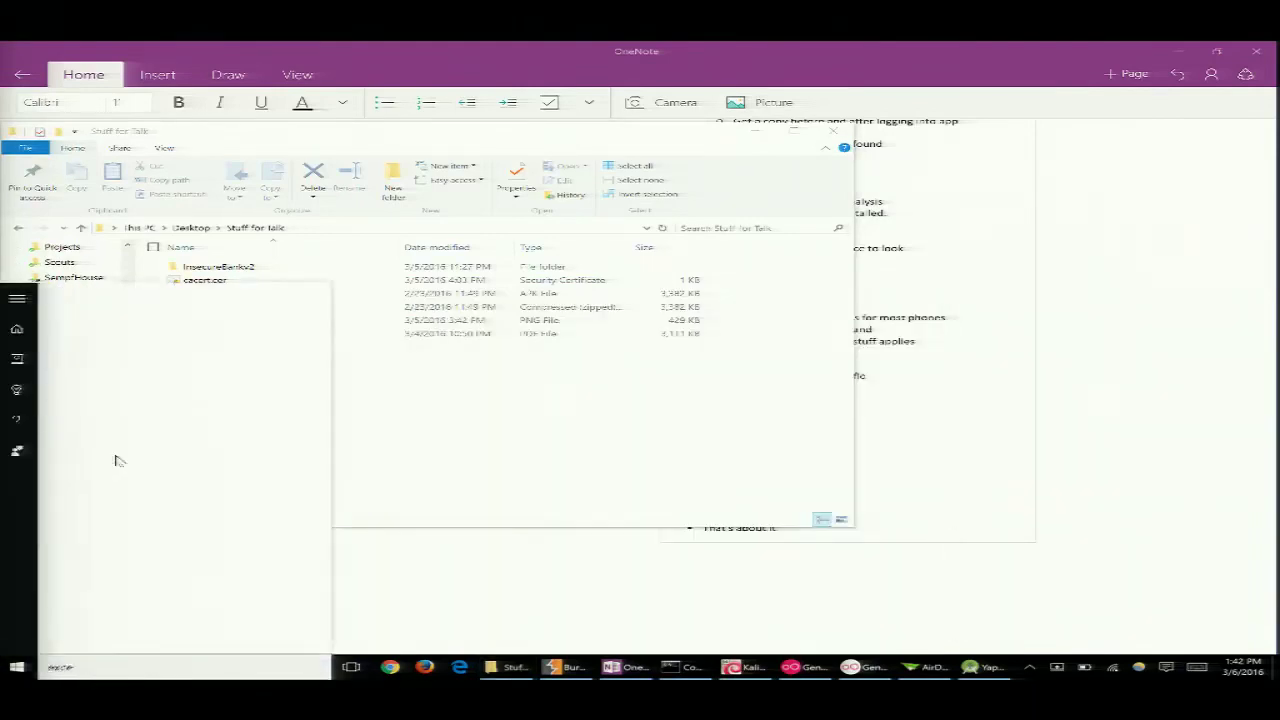
{"action": "key", "text": "Return"}
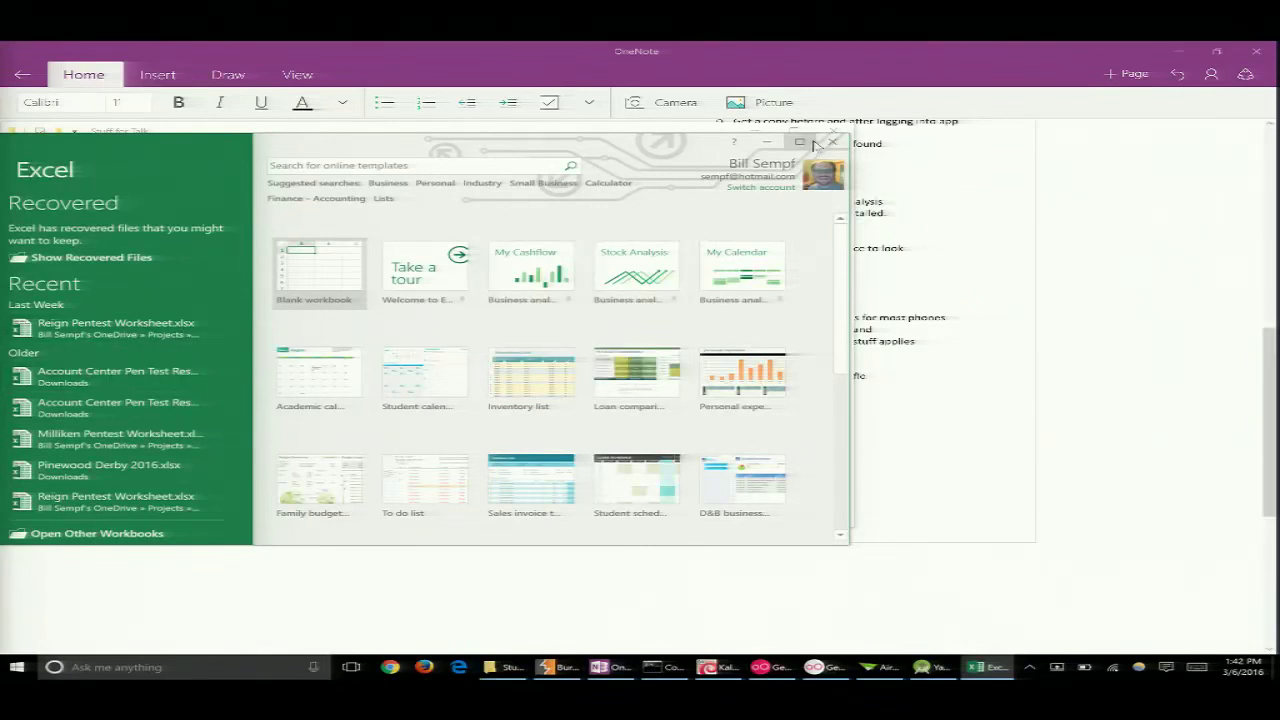
{"action": "key", "text": "Escape"}
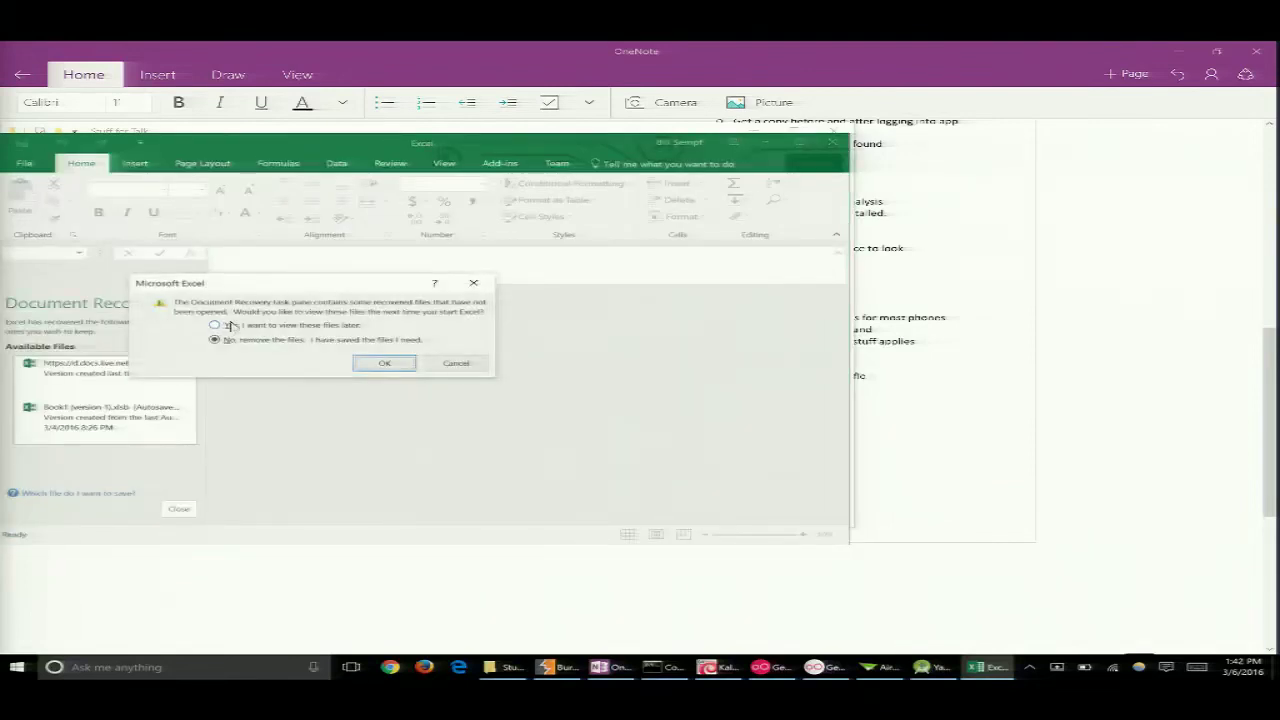
{"action": "left_click", "coordinate": [388, 363]}
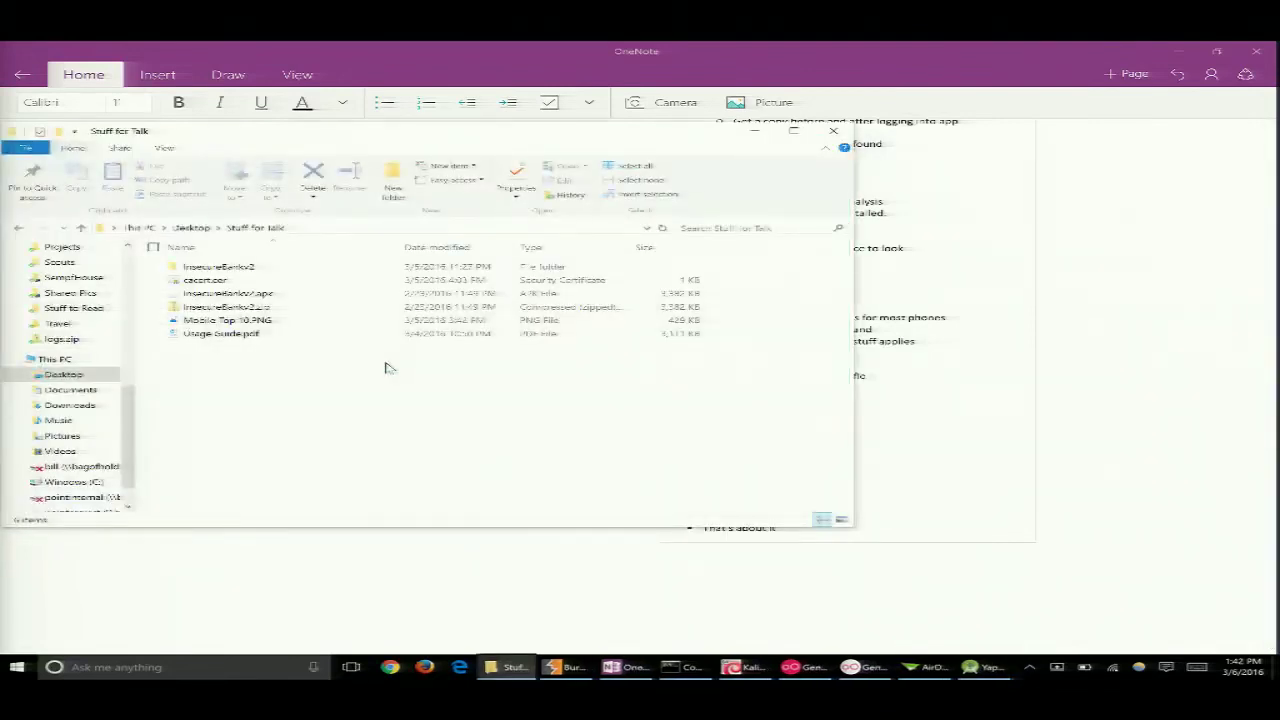
Relaunch Excel 2016 from Start search after a misspelled 'excvel' attempt
{"action": "key", "text": "super"}
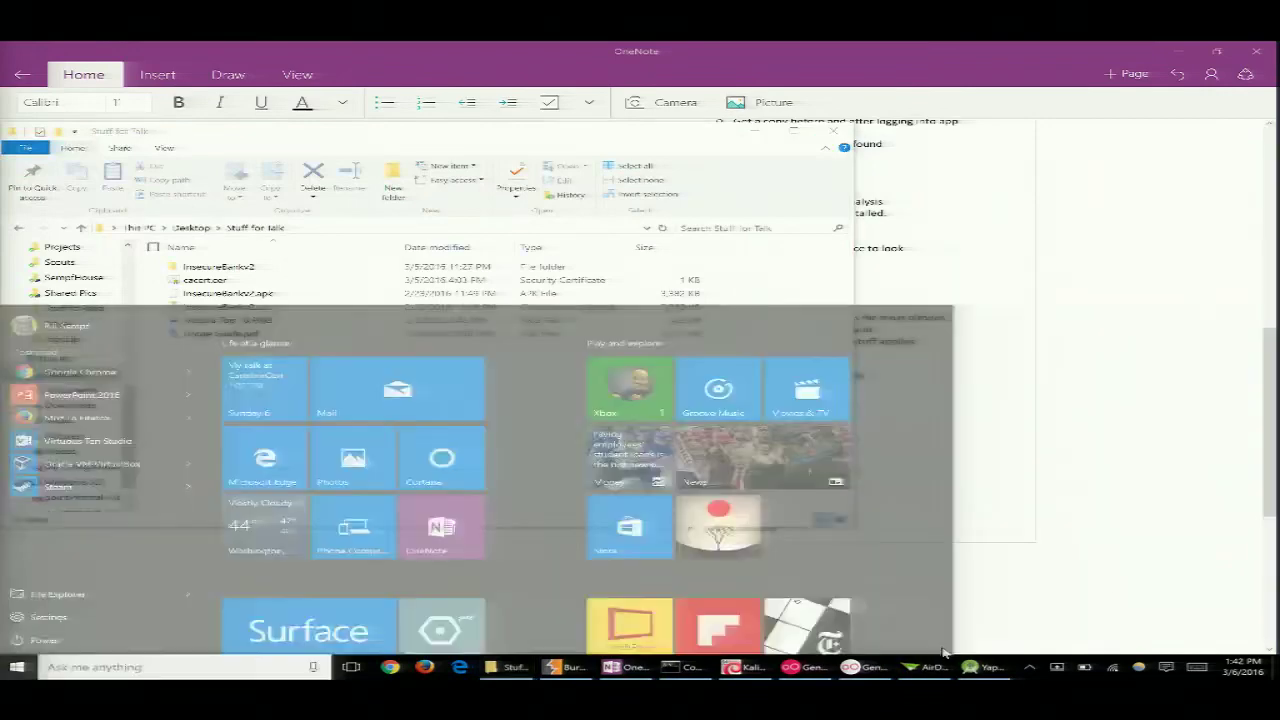
{"action": "type", "text": "excvel"}
{"action": "key", "text": "Return"}
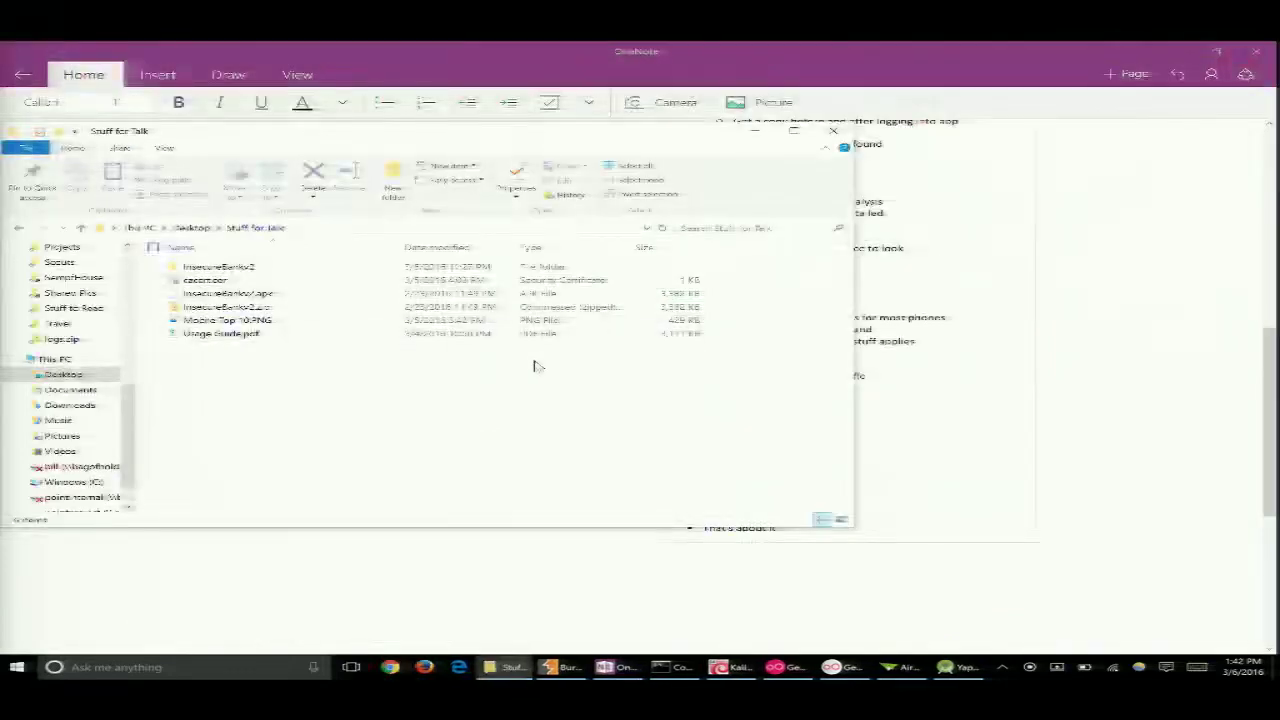
{"action": "key", "text": "super"}
{"action": "type", "text": "exc"}
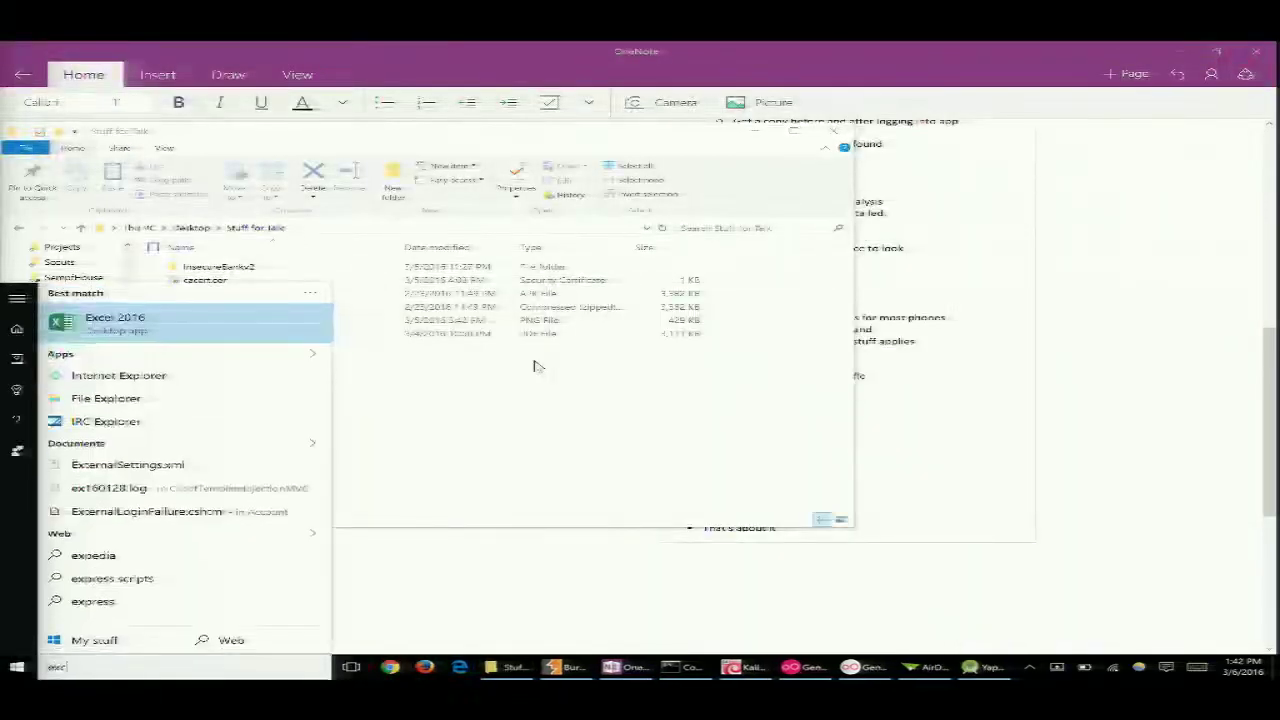
{"action": "key", "text": "Return"}
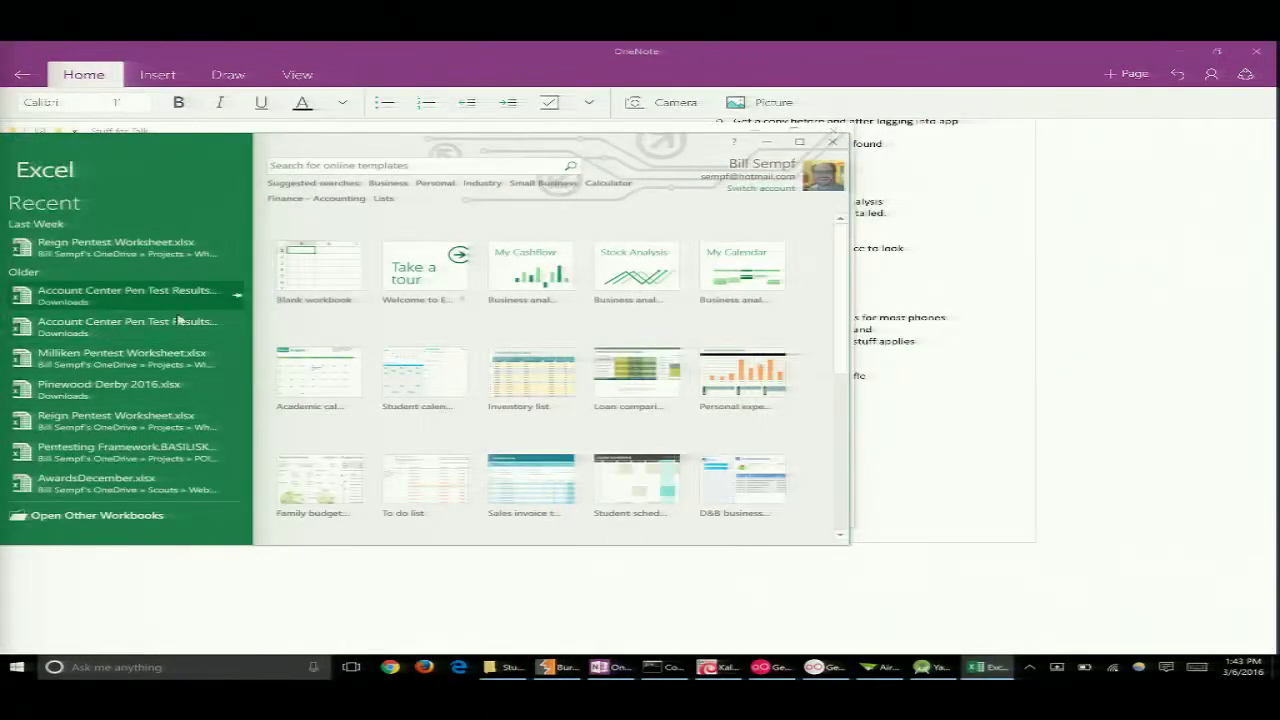
Try the recent Account Center pen test workbook, dismiss the not-found error, close Excel and Explorer
{"action": "left_click", "coordinate": [110, 322]}
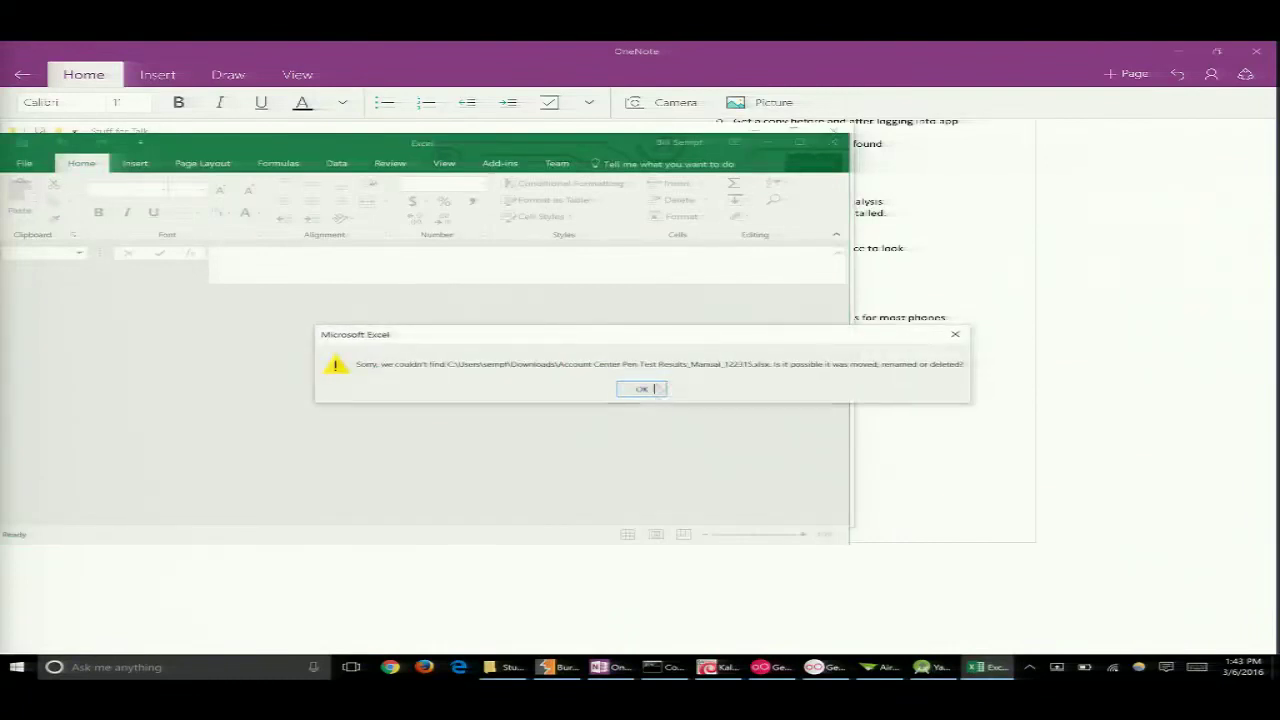
{"action": "left_click", "coordinate": [648, 389]}
{"action": "left_click", "coordinate": [832, 143]}
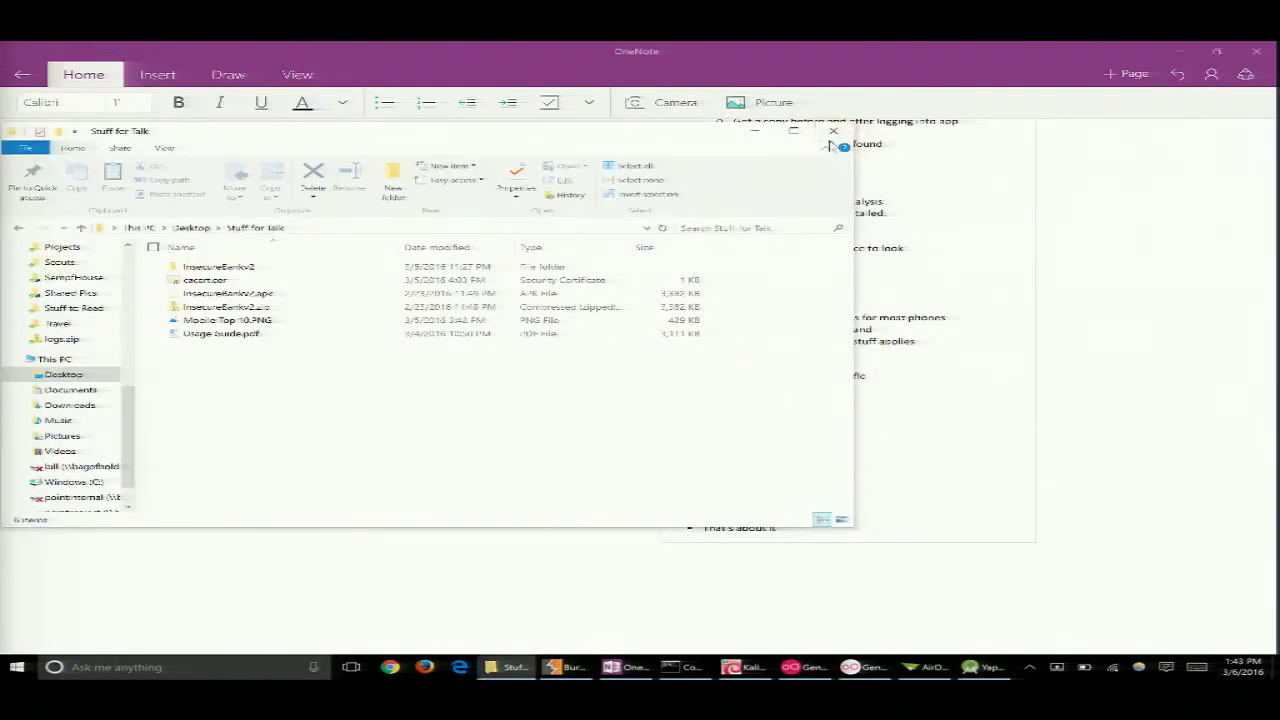
{"action": "left_click", "coordinate": [833, 132]}
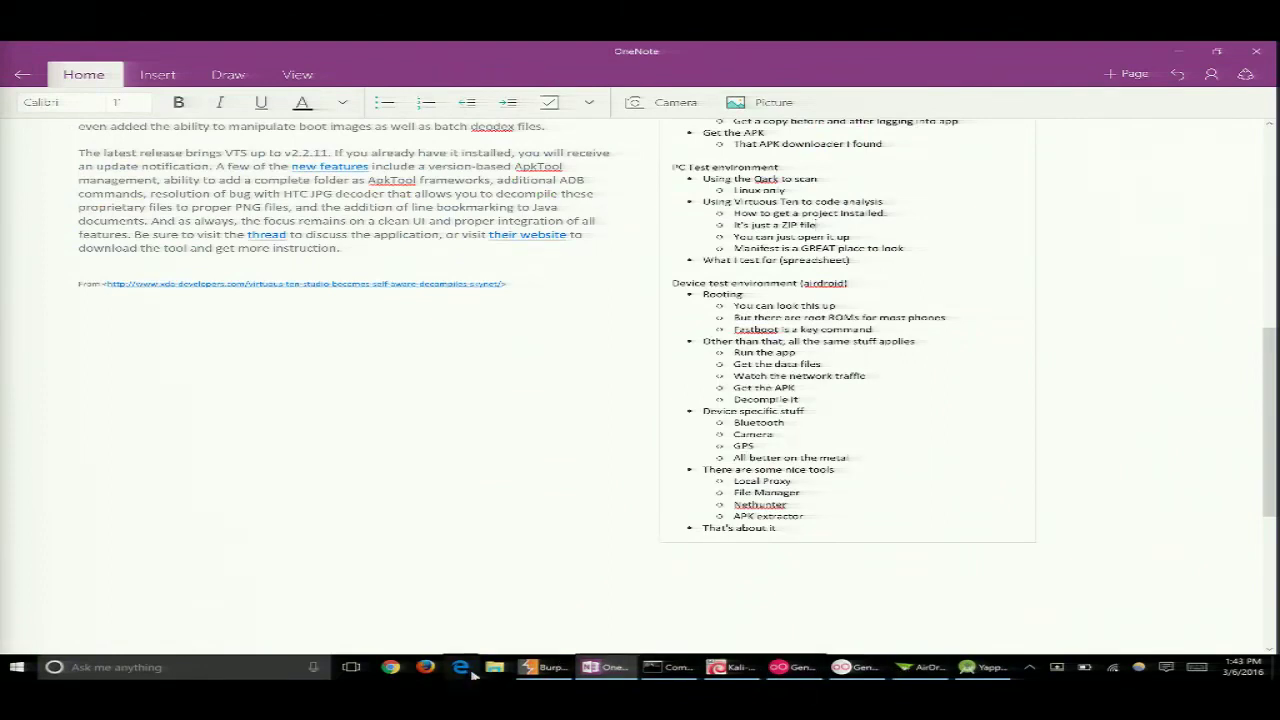
Click into the OneNote page and switch the display projection mode via Win+P
{"action": "left_click", "coordinate": [495, 524]}
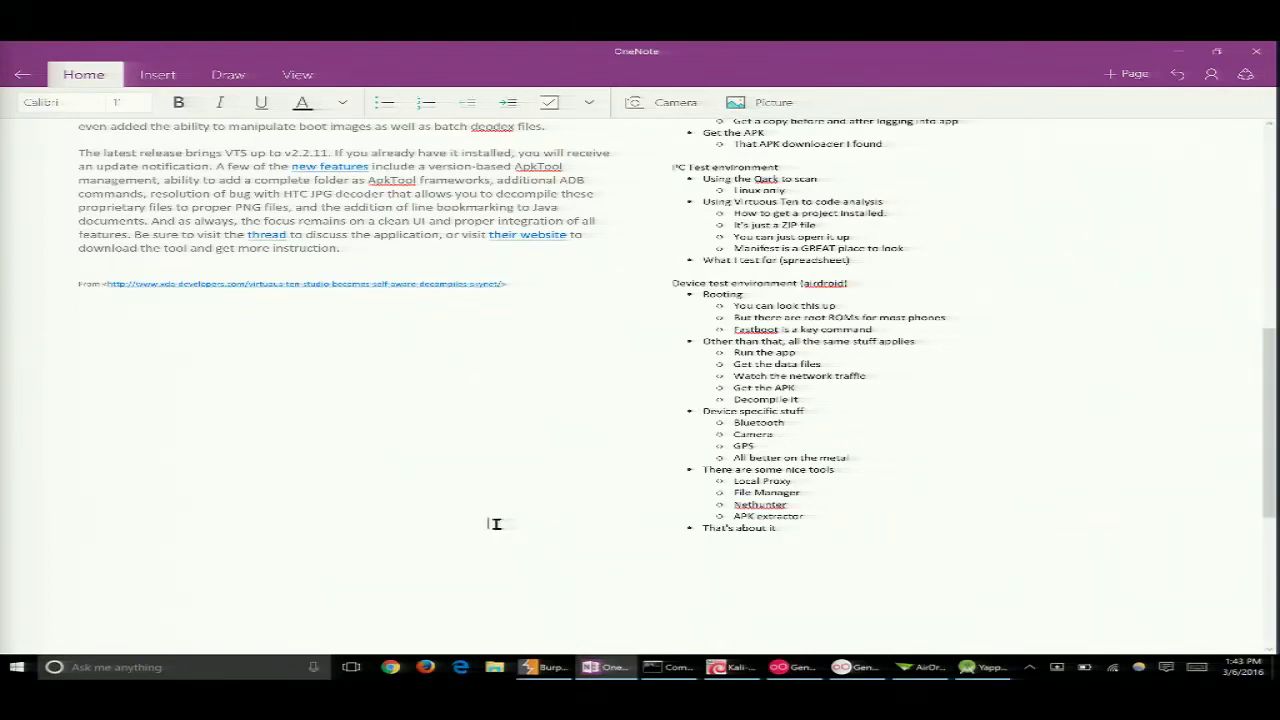
{"action": "key", "text": "super+p"}
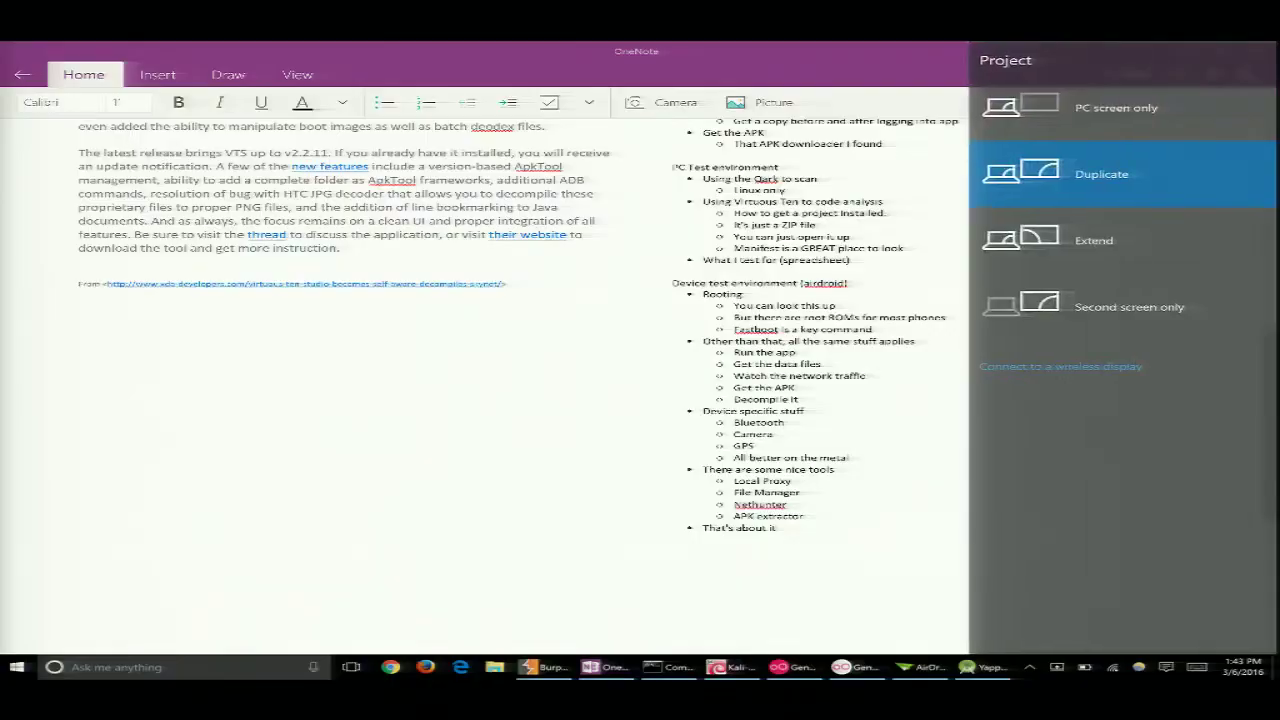
{"action": "key", "text": "Return"}
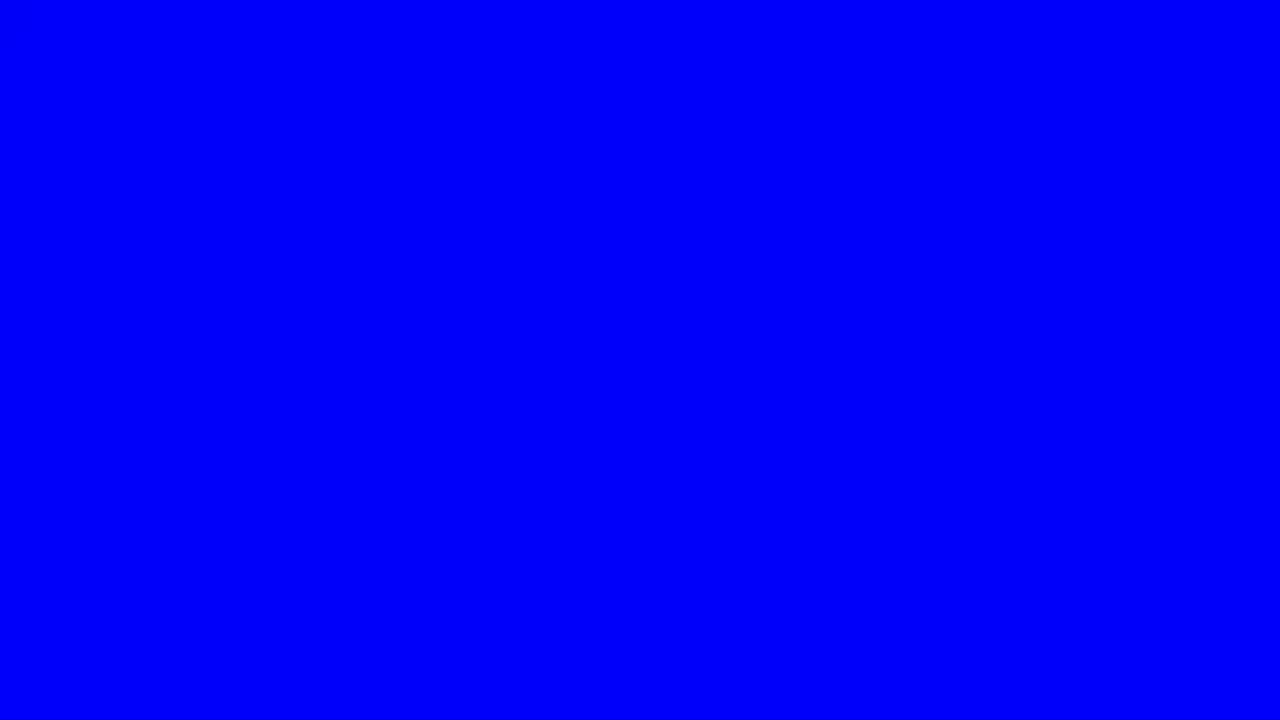
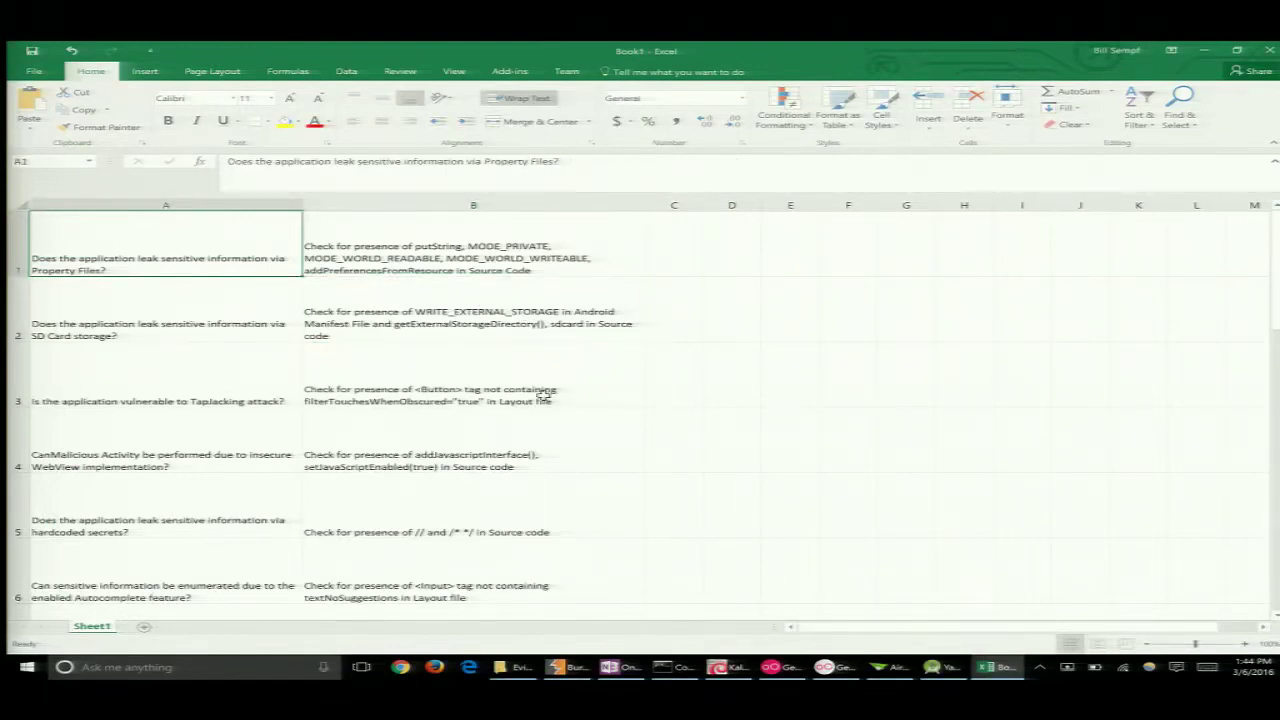
Review the full text of the first question and its source-code check
{"action": "left_click", "coordinate": [423, 246]}
{"action": "left_click", "coordinate": [137, 258]}
{"action": "left_click", "coordinate": [430, 270]}
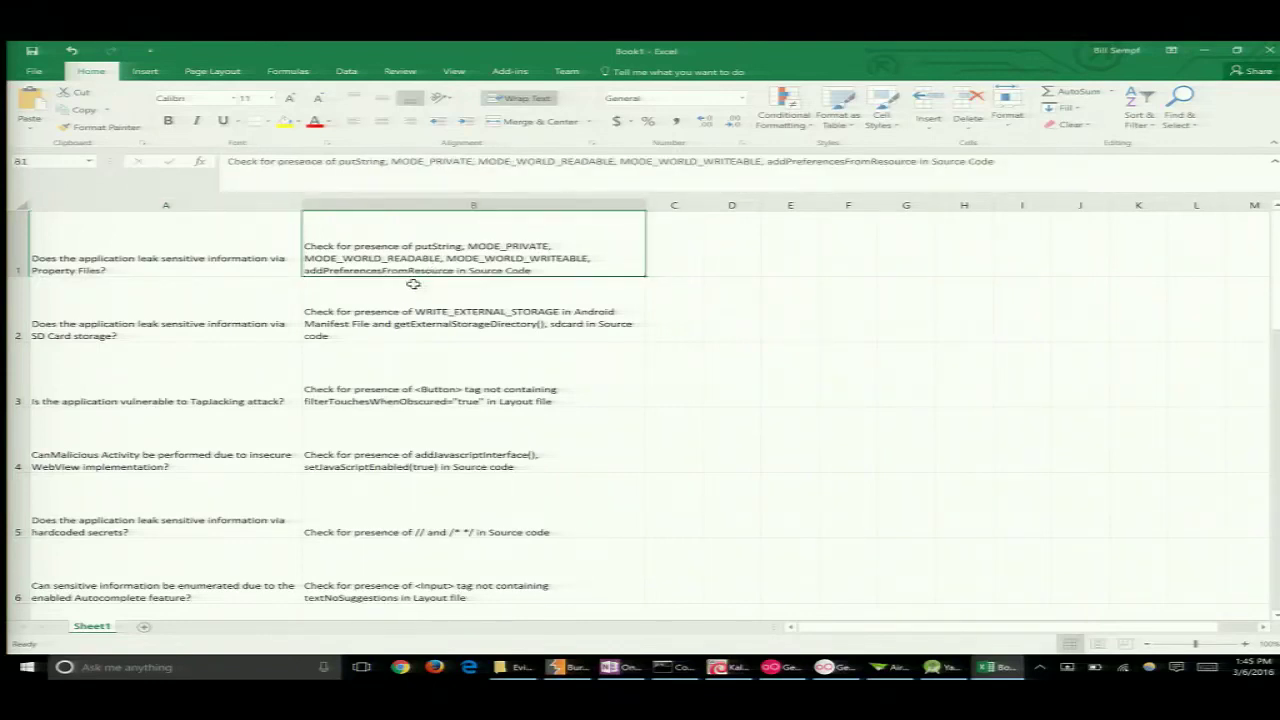
{"action": "left_click", "coordinate": [240, 250]}
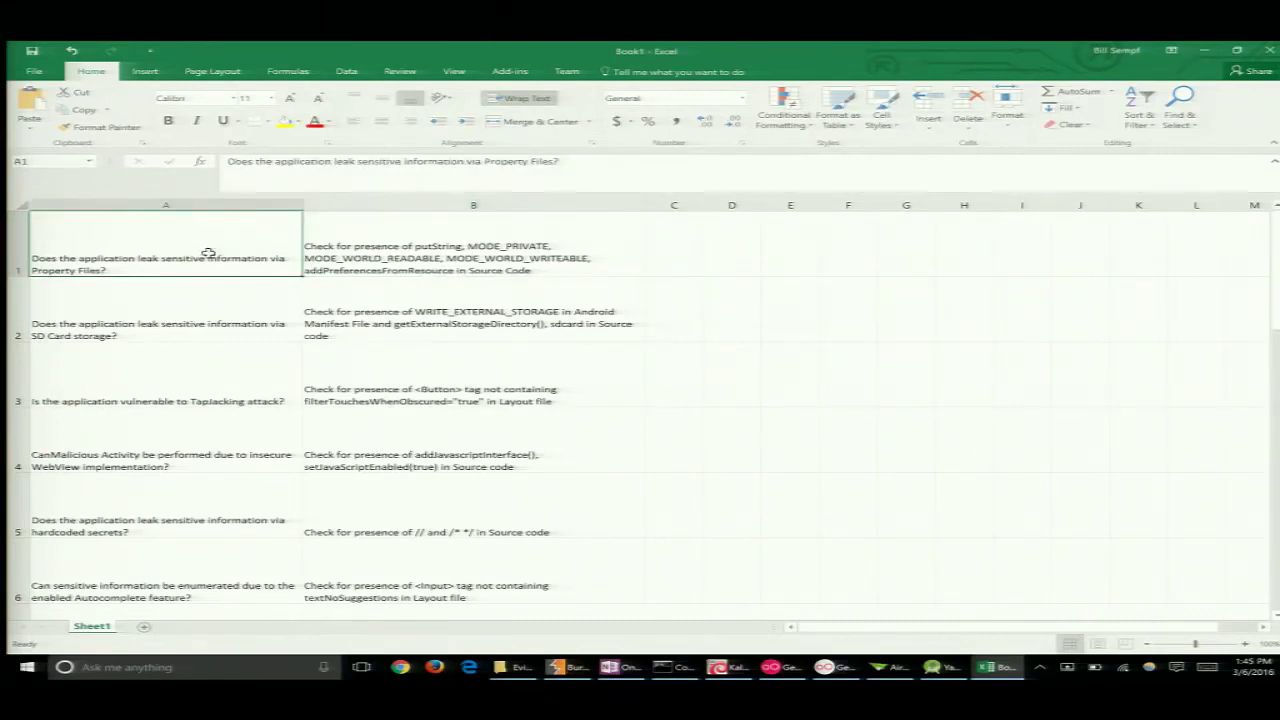
{"action": "left_click", "coordinate": [382, 248]}
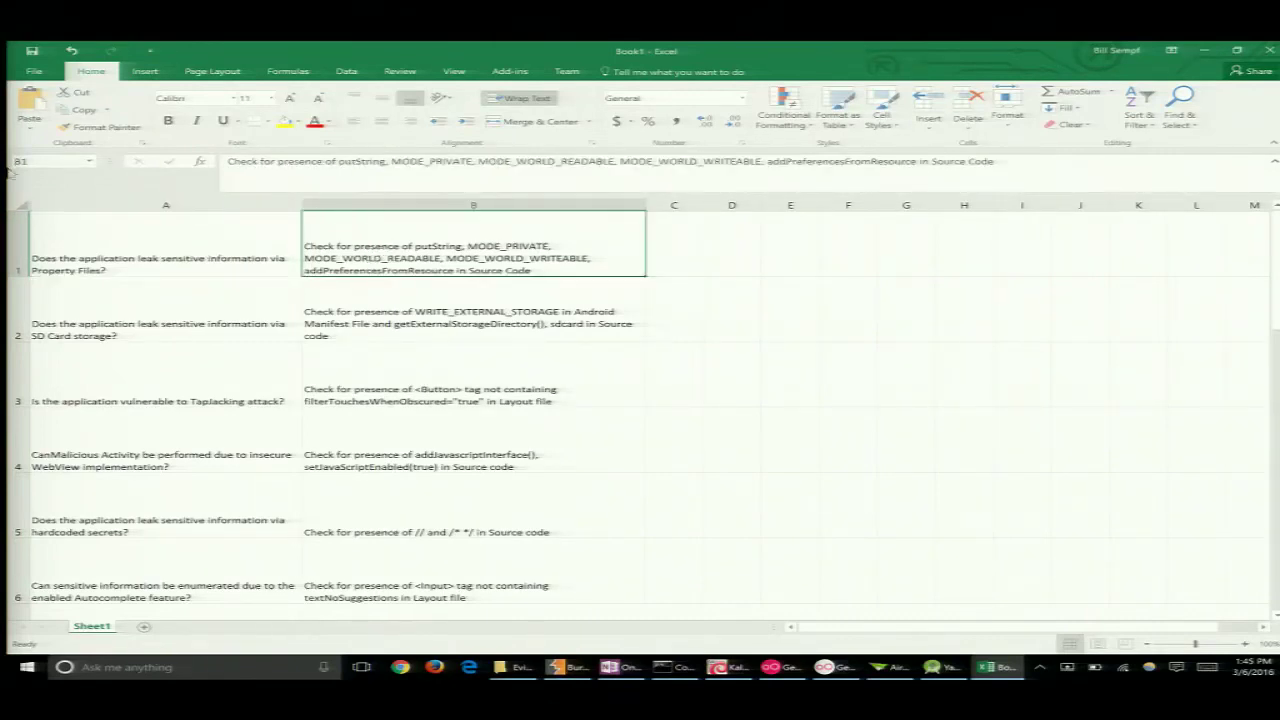
Raise the whole sheet's font to size 16 and widen the column so text fits
{"action": "left_click", "coordinate": [20, 205]}
{"action": "left_click", "coordinate": [291, 98]}
{"action": "left_click", "coordinate": [291, 98]}
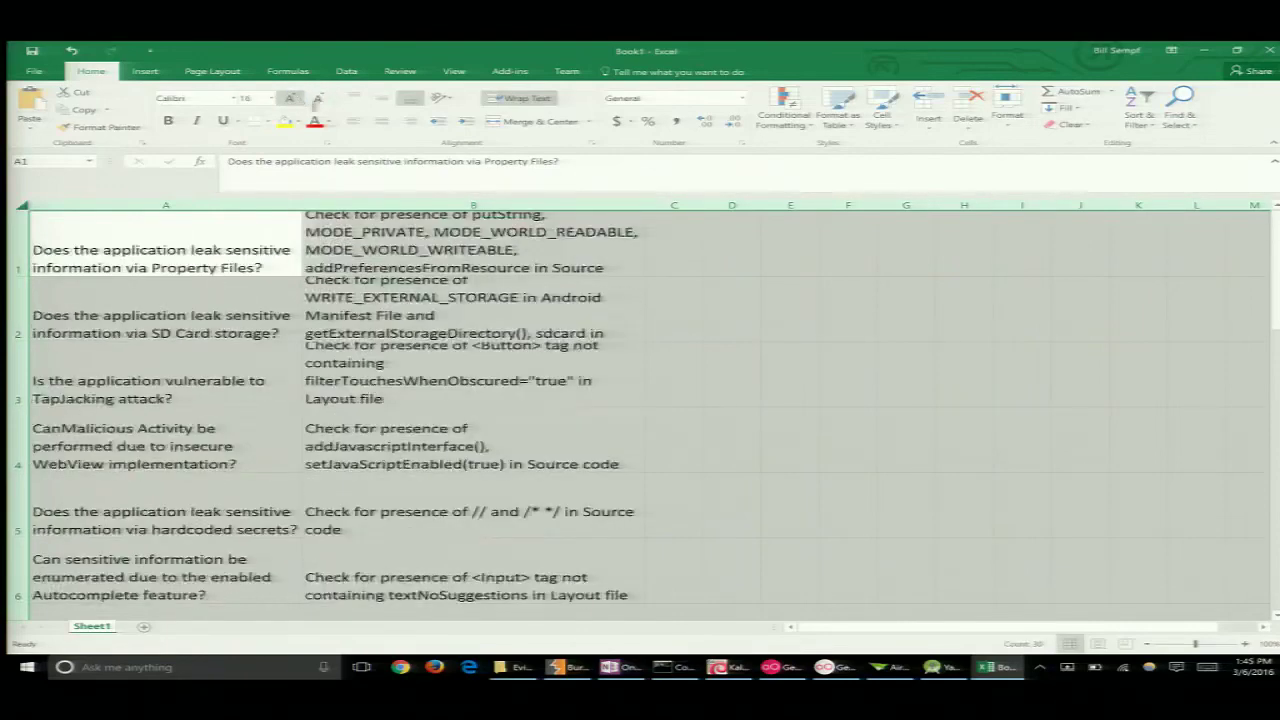
{"action": "left_click", "coordinate": [291, 98]}
{"action": "left_click_drag", "start_coordinate": [645, 205], "coordinate": [933, 203]}
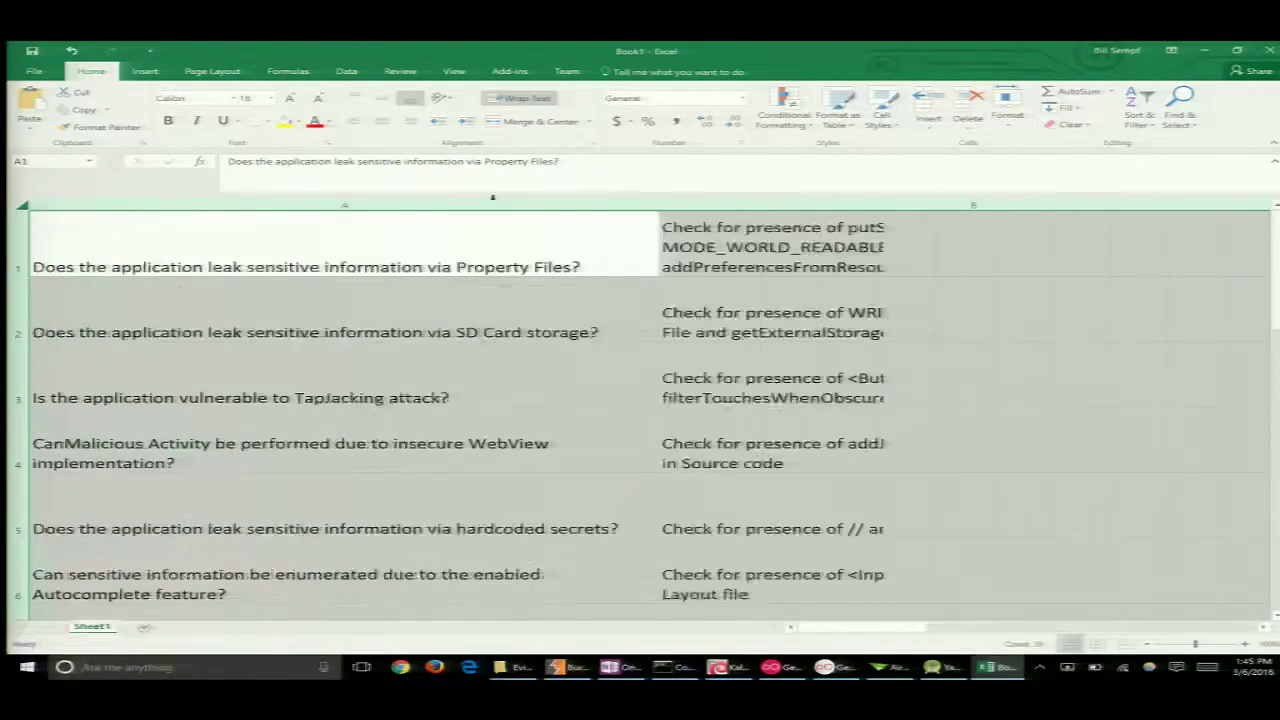
Review the SD Card storage question and the first check's text in the enlarged layout
{"action": "left_click", "coordinate": [237, 229]}
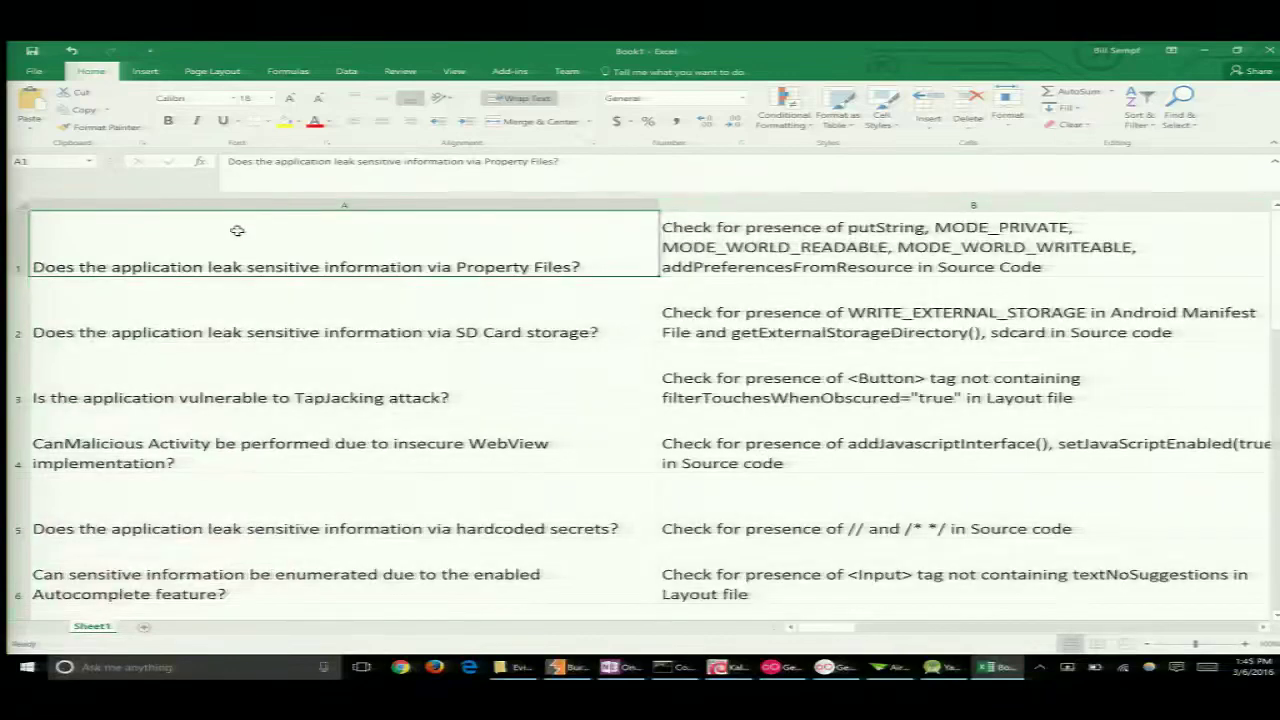
{"action": "left_click", "coordinate": [147, 326]}
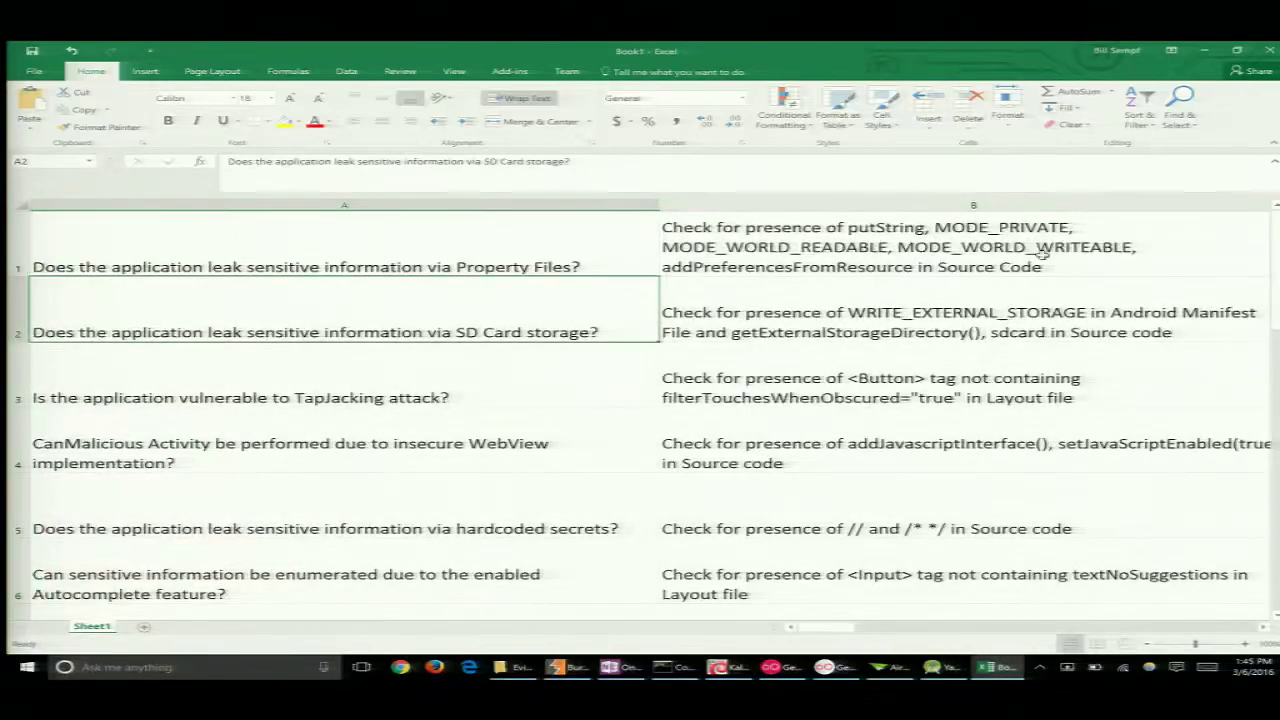
{"action": "left_click", "coordinate": [985, 234]}
{"action": "double_click", "coordinate": [985, 232]}
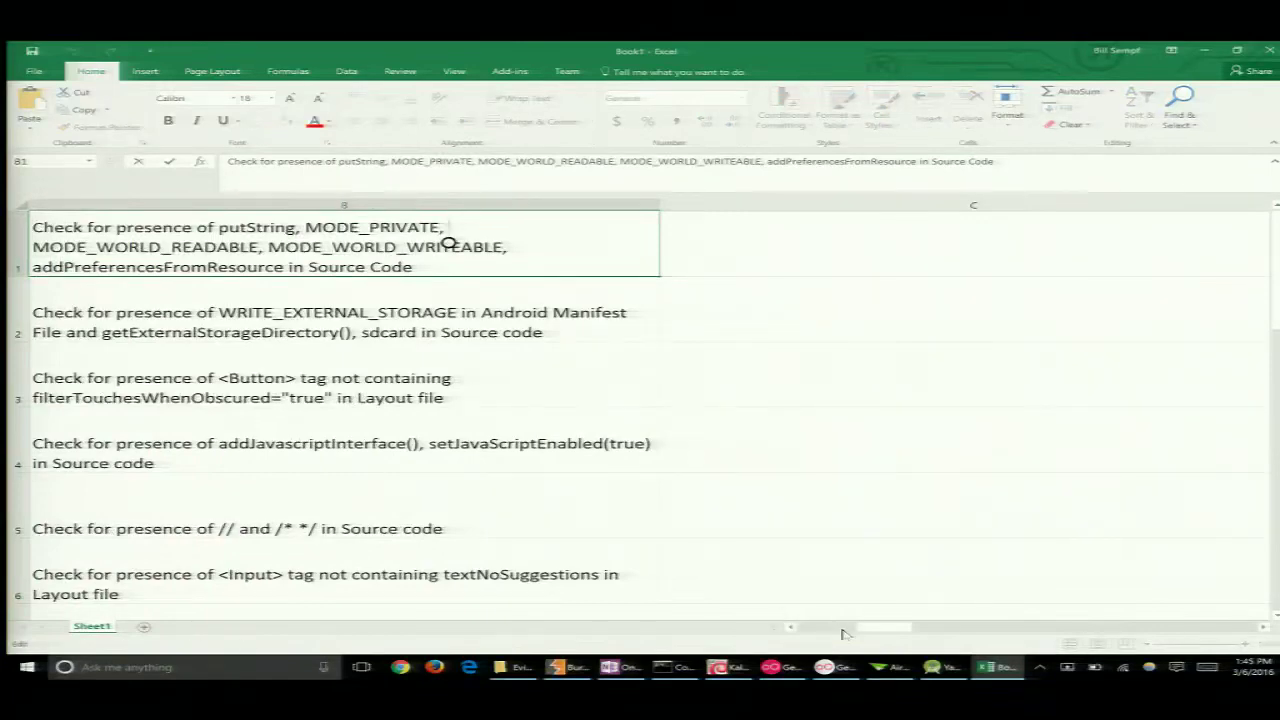
{"action": "left_click_drag", "start_coordinate": [848, 628], "coordinate": [800, 628]}
Review the SD Card, TapJacking, addJavascriptInterface and hardcoded-secrets questions and checks
{"action": "left_click", "coordinate": [371, 320]}
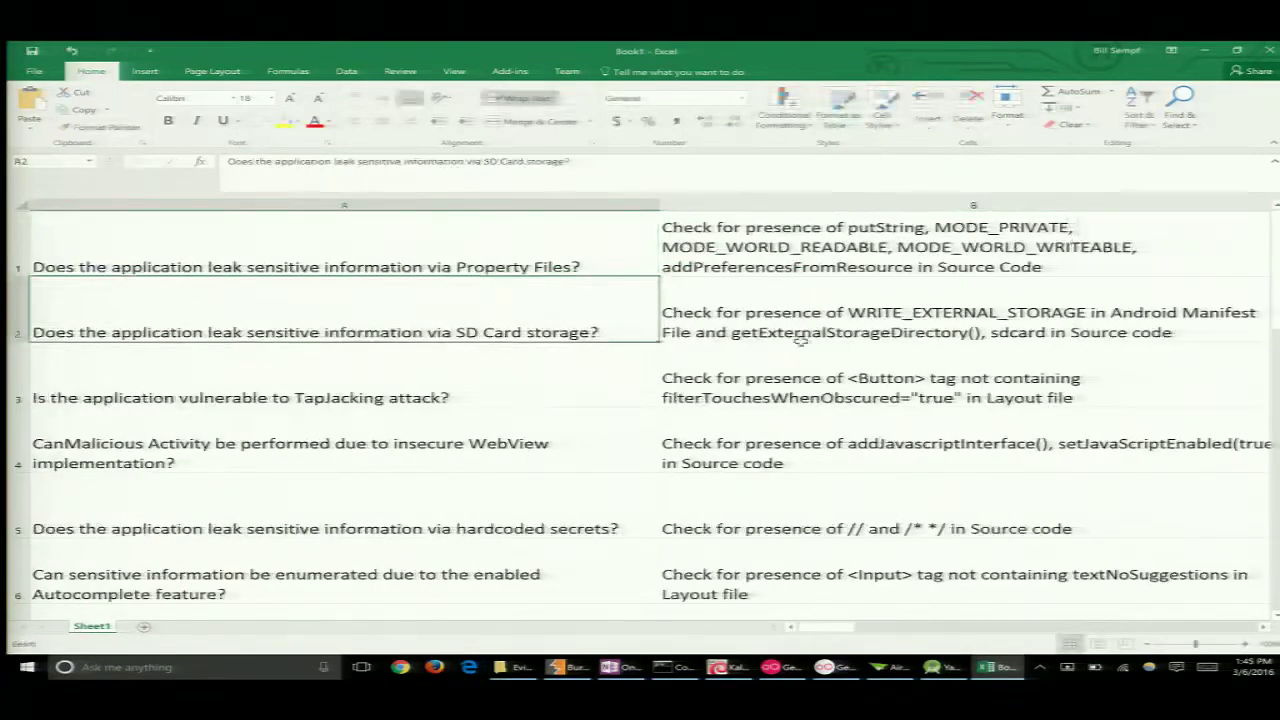
{"action": "left_click", "coordinate": [805, 322]}
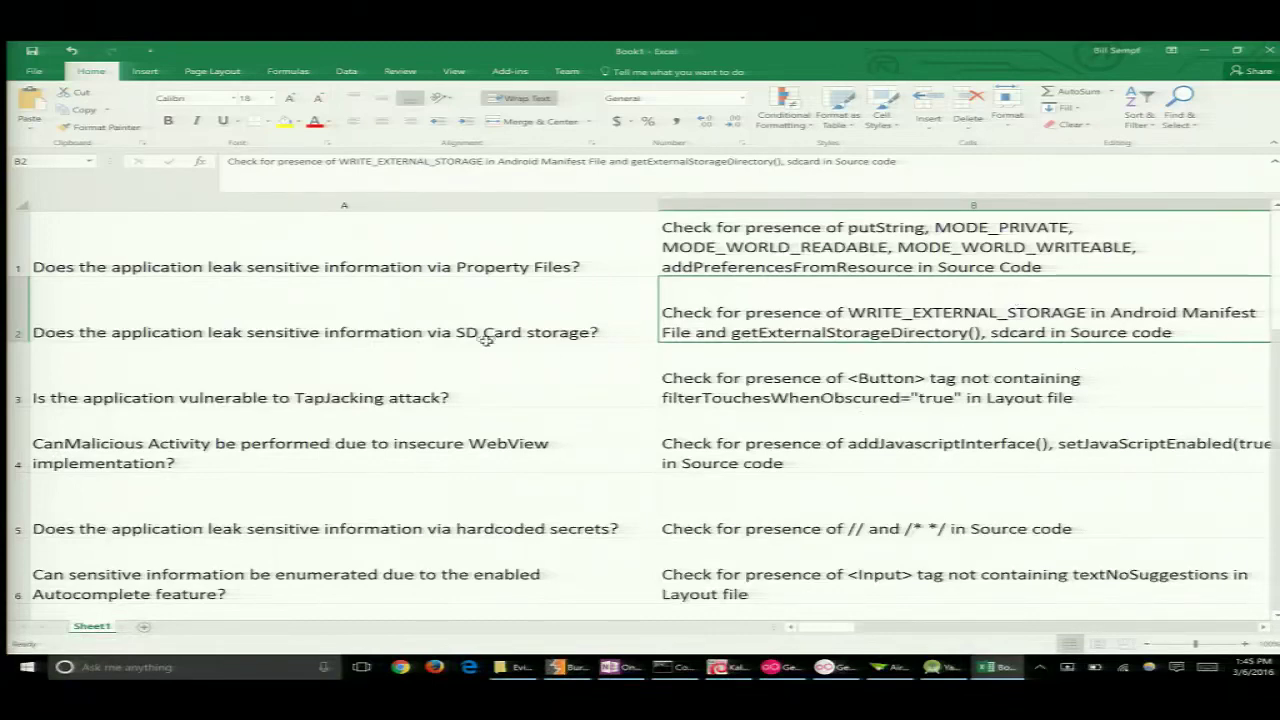
{"action": "left_click", "coordinate": [456, 350]}
{"action": "left_click", "coordinate": [760, 398]}
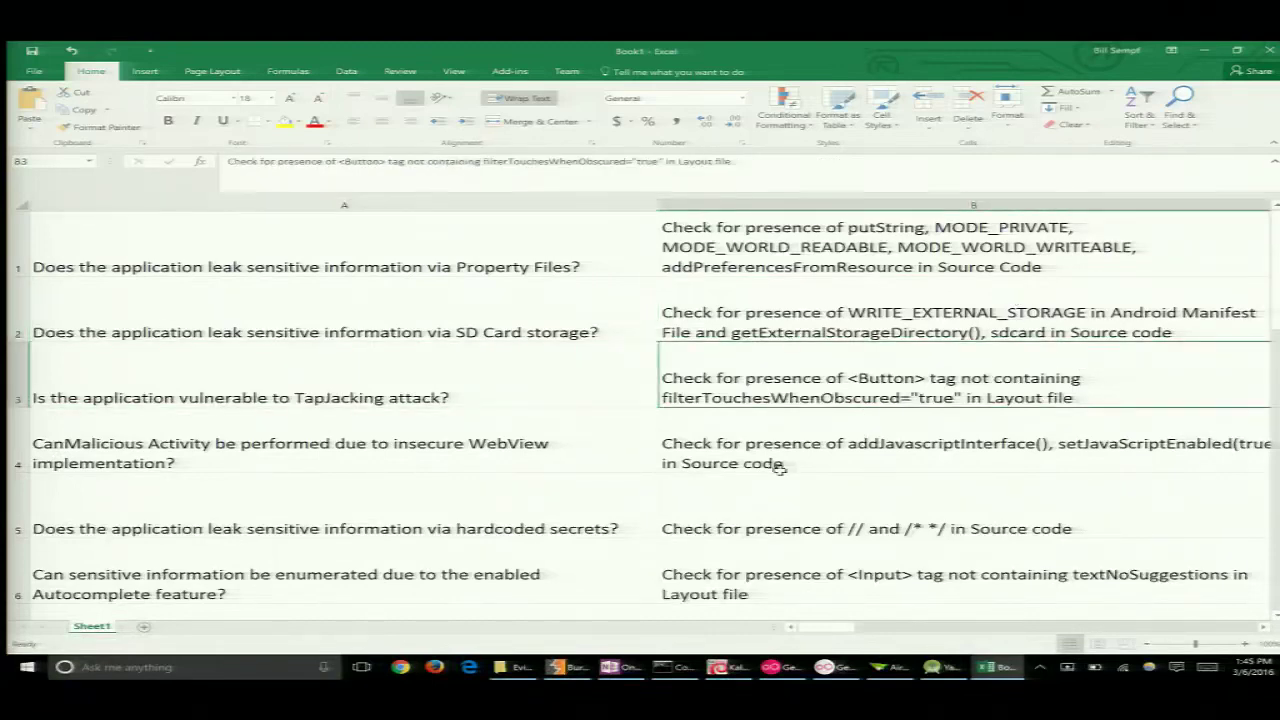
{"action": "left_click", "coordinate": [783, 437]}
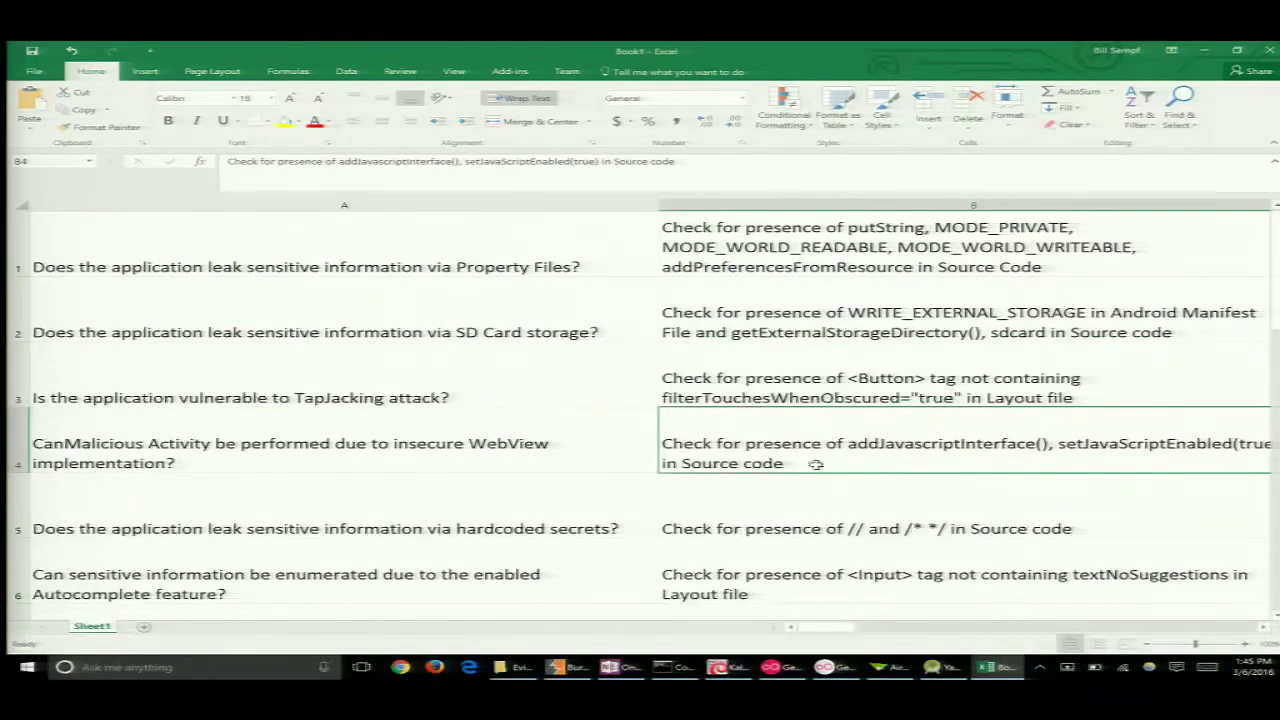
{"action": "left_click", "coordinate": [776, 514]}
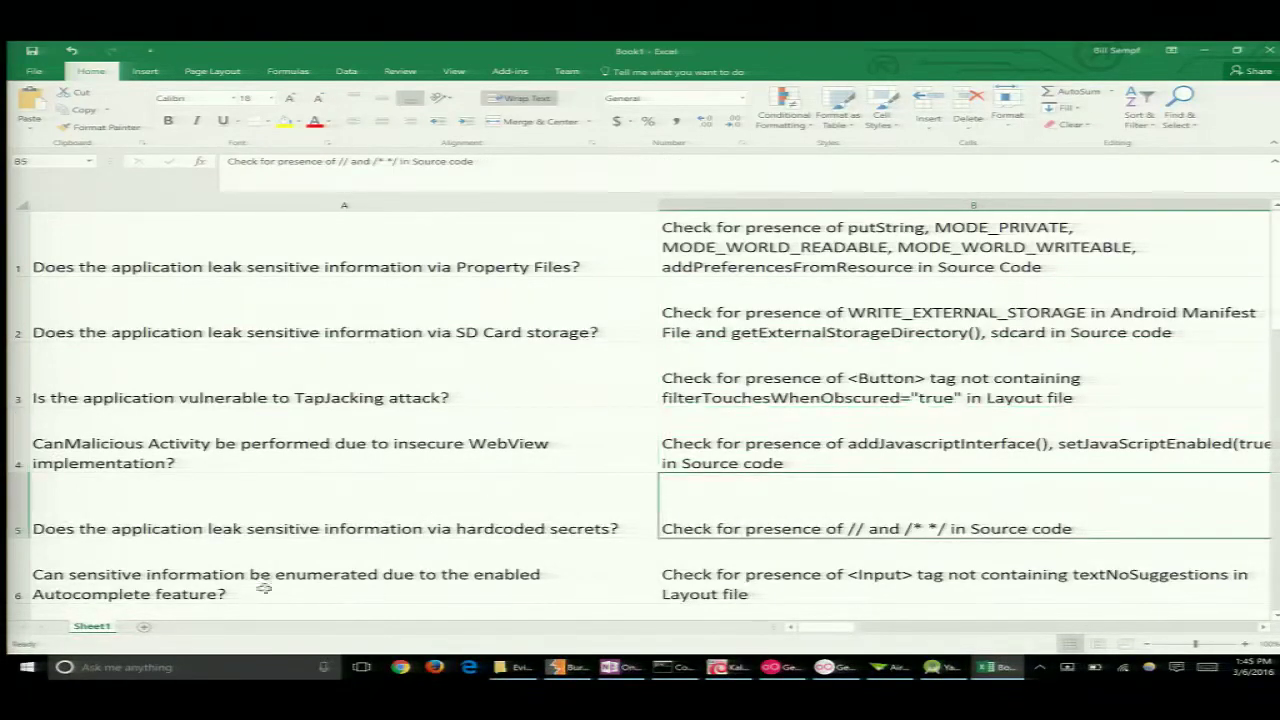
{"action": "left_click", "coordinate": [120, 524]}
{"action": "left_click", "coordinate": [848, 528]}
Save the workbook as 'TestingPoints' in the Desktop's Stuff for Talk folder
{"action": "left_click", "coordinate": [1268, 55]}
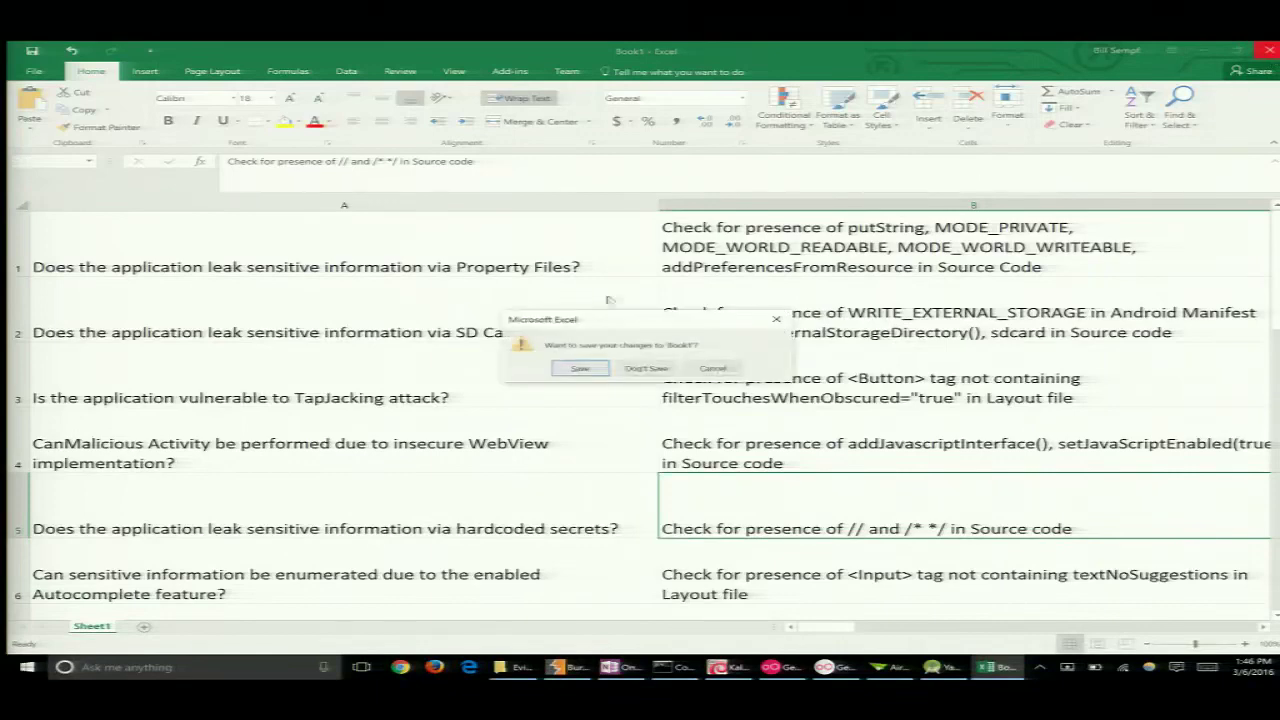
{"action": "left_click", "coordinate": [582, 368]}
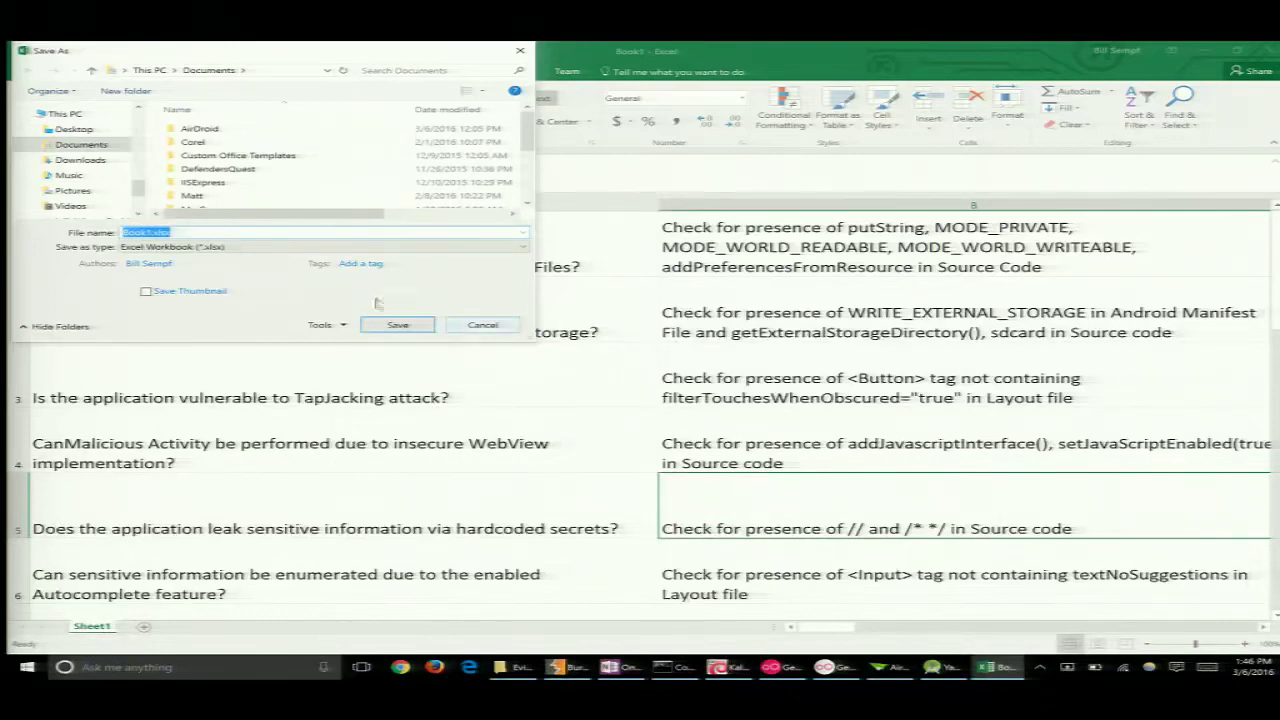
{"action": "left_click", "coordinate": [73, 129]}
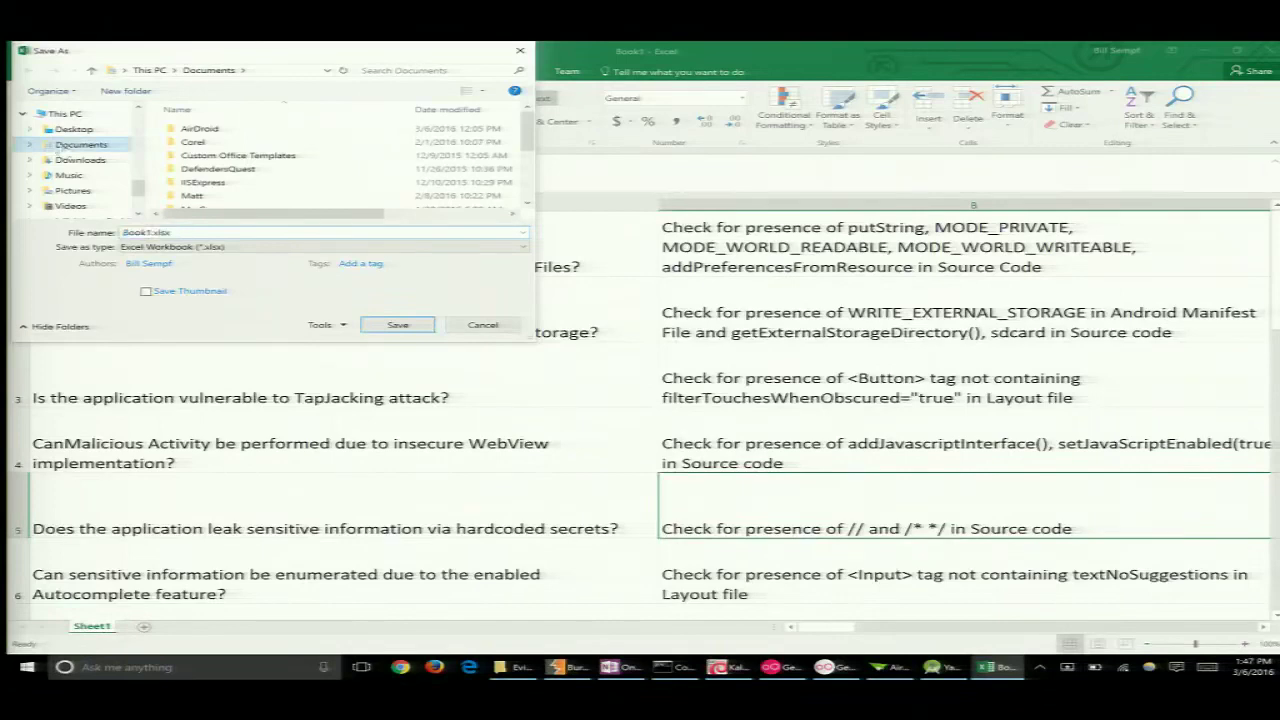
{"action": "double_click", "coordinate": [204, 142]}
{"action": "left_click", "coordinate": [186, 231]}
{"action": "type", "text": "Testing"}
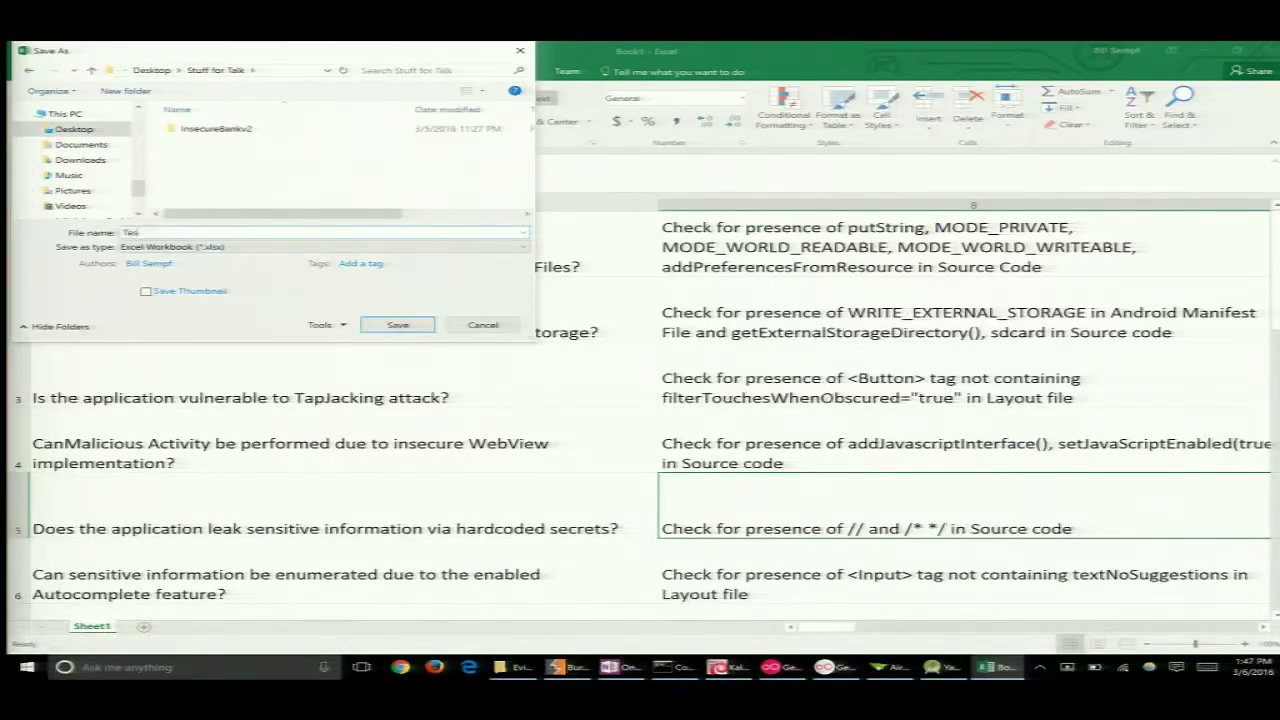
{"action": "type", "text": "Points"}
{"action": "key", "text": "Return"}
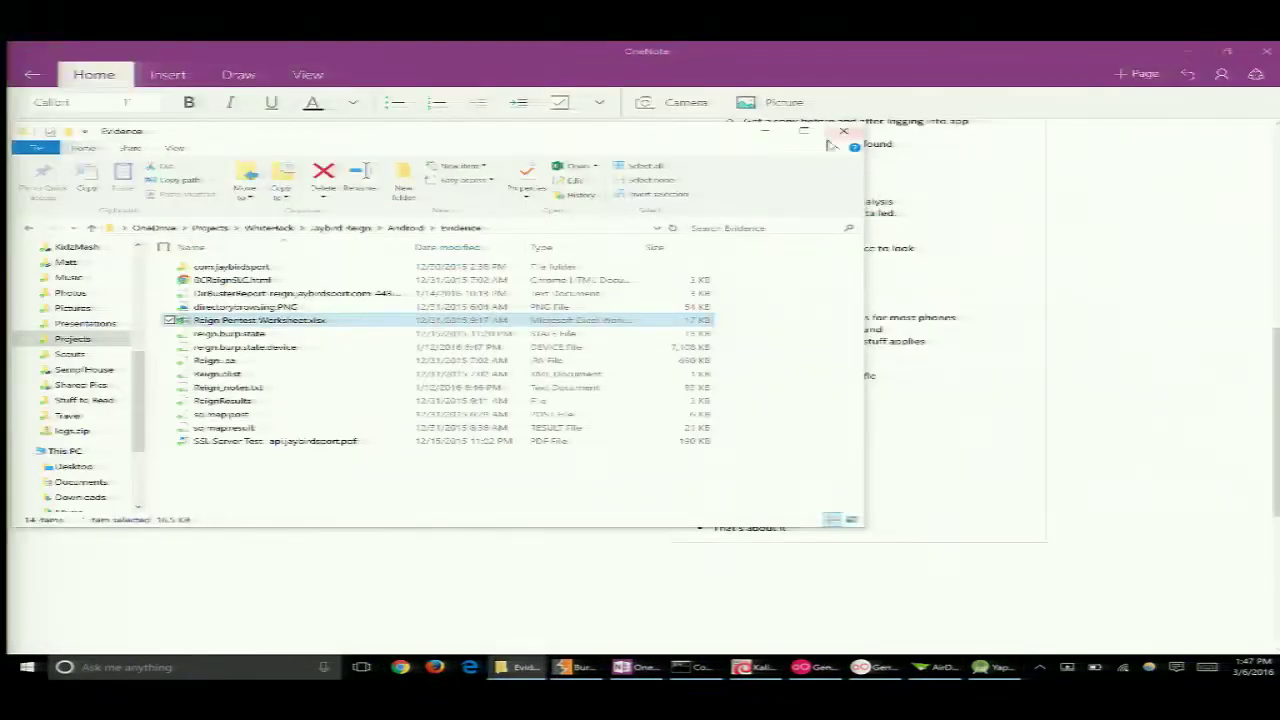
Close the file browser, scroll through the OneNote notes, and bring AirDroid forward
{"action": "left_click", "coordinate": [843, 131]}
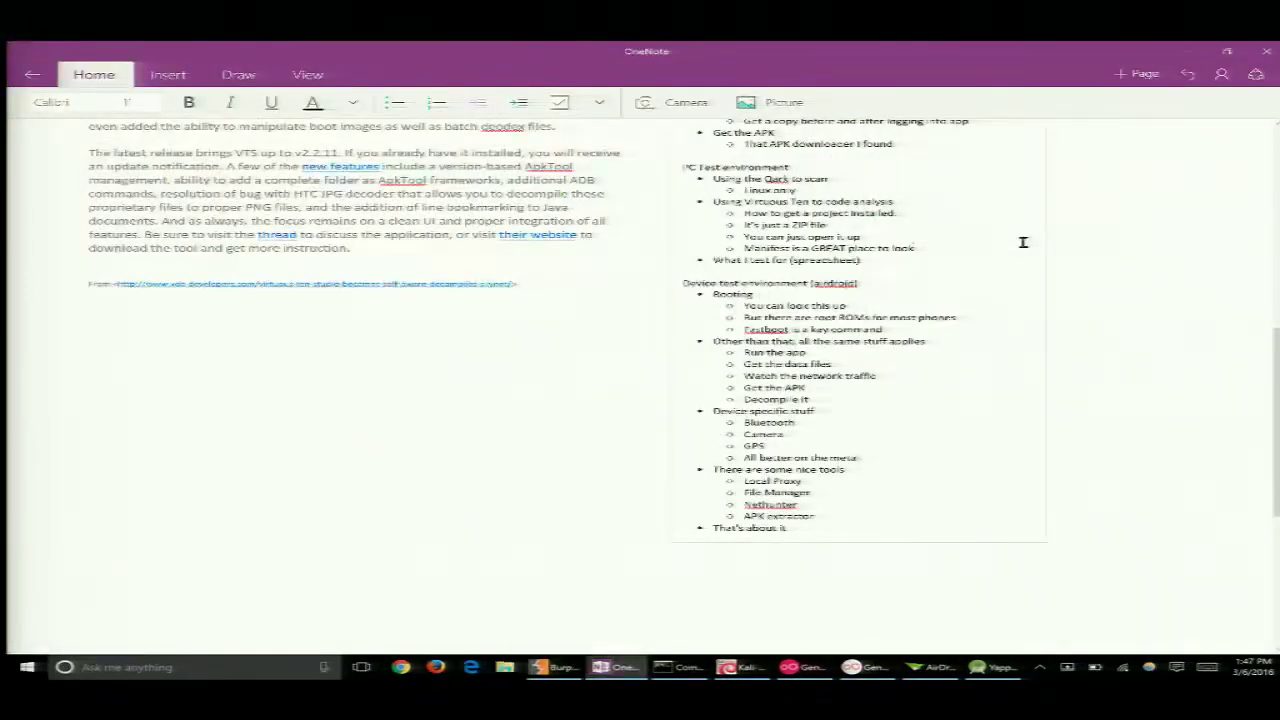
{"action": "scroll", "coordinate": [1018, 252], "scroll_direction": "down", "scroll_amount": 3}
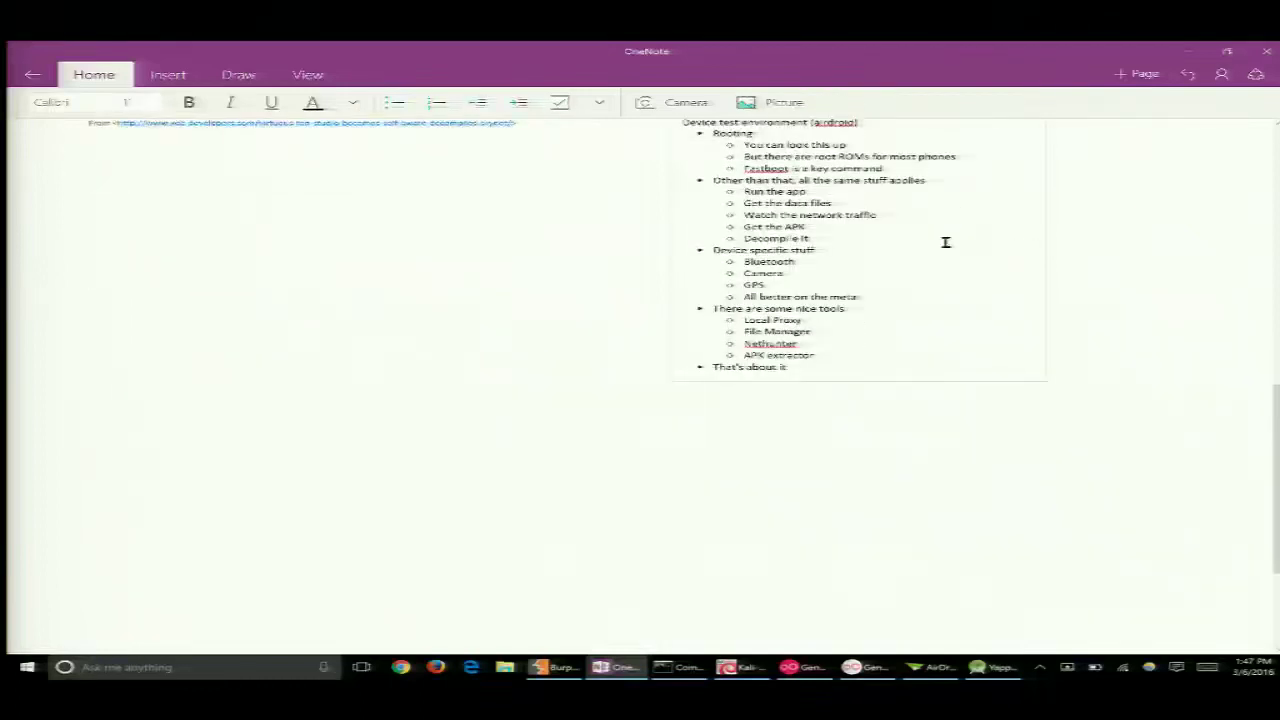
{"action": "left_click", "coordinate": [931, 667]}
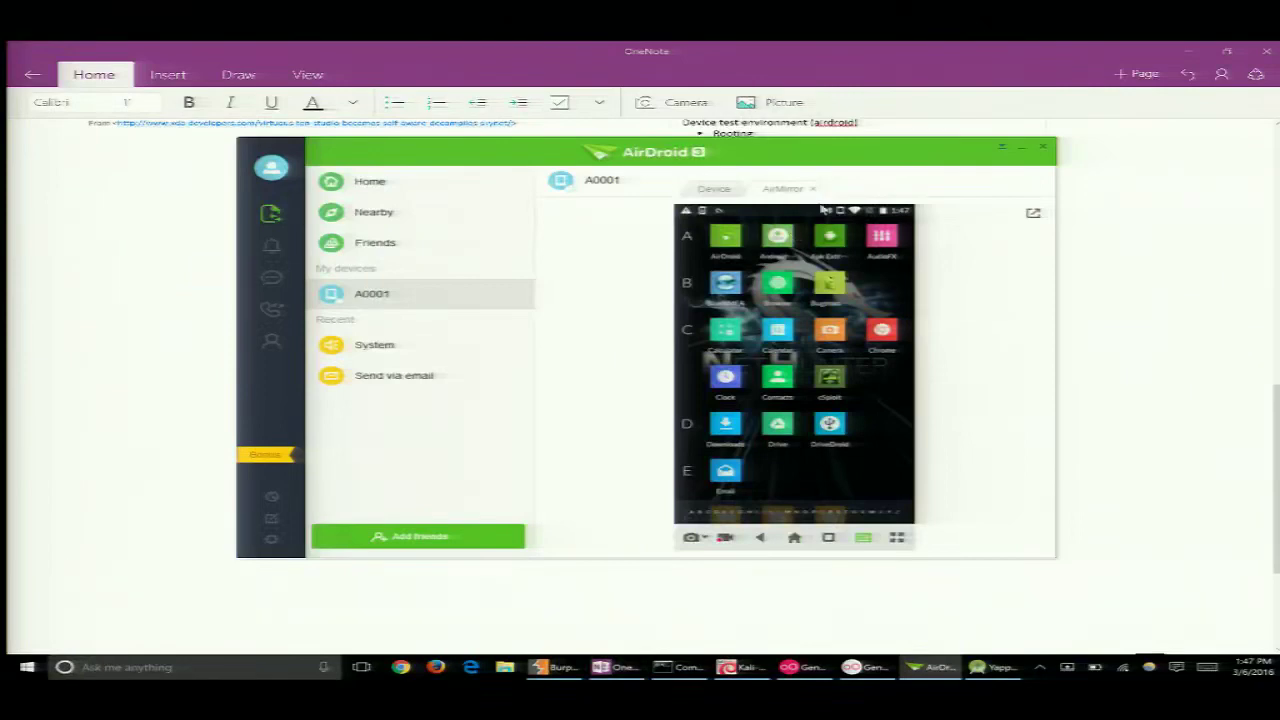
Pop the phone mirror into its own AirMirror window and go back from the app drawer
{"action": "left_click", "coordinate": [1034, 214]}
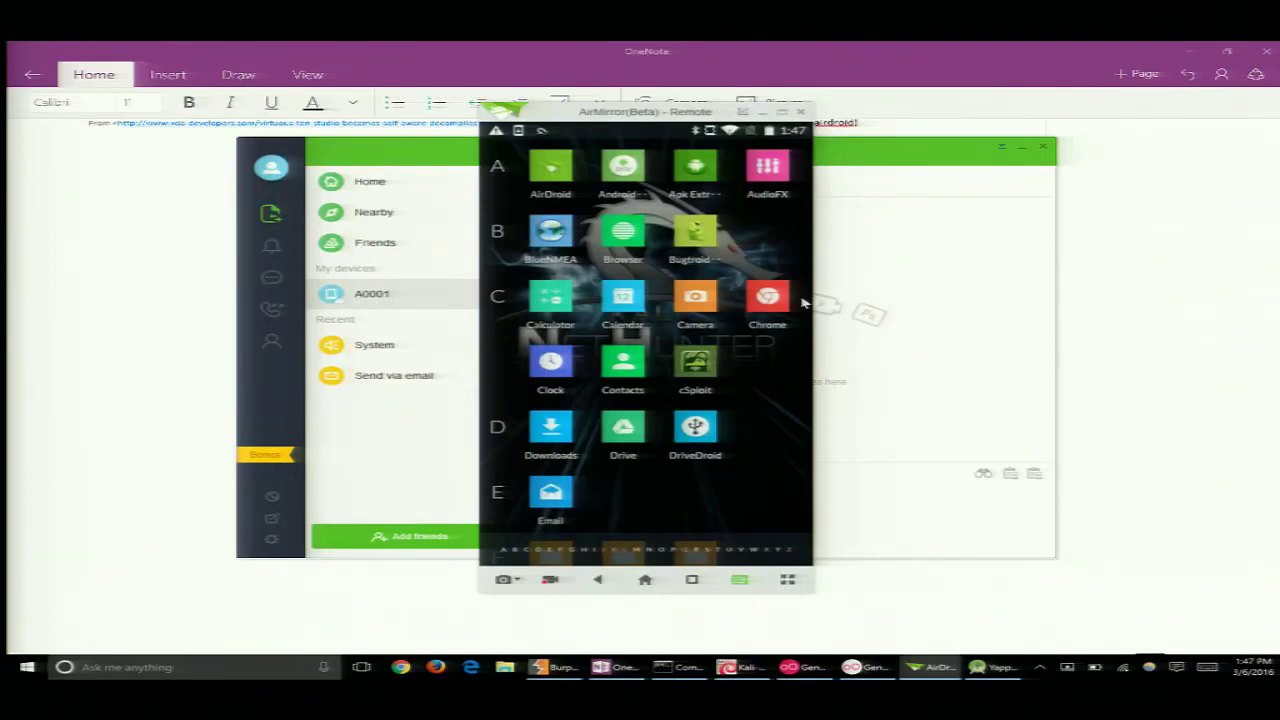
{"action": "right_click", "coordinate": [802, 303]}
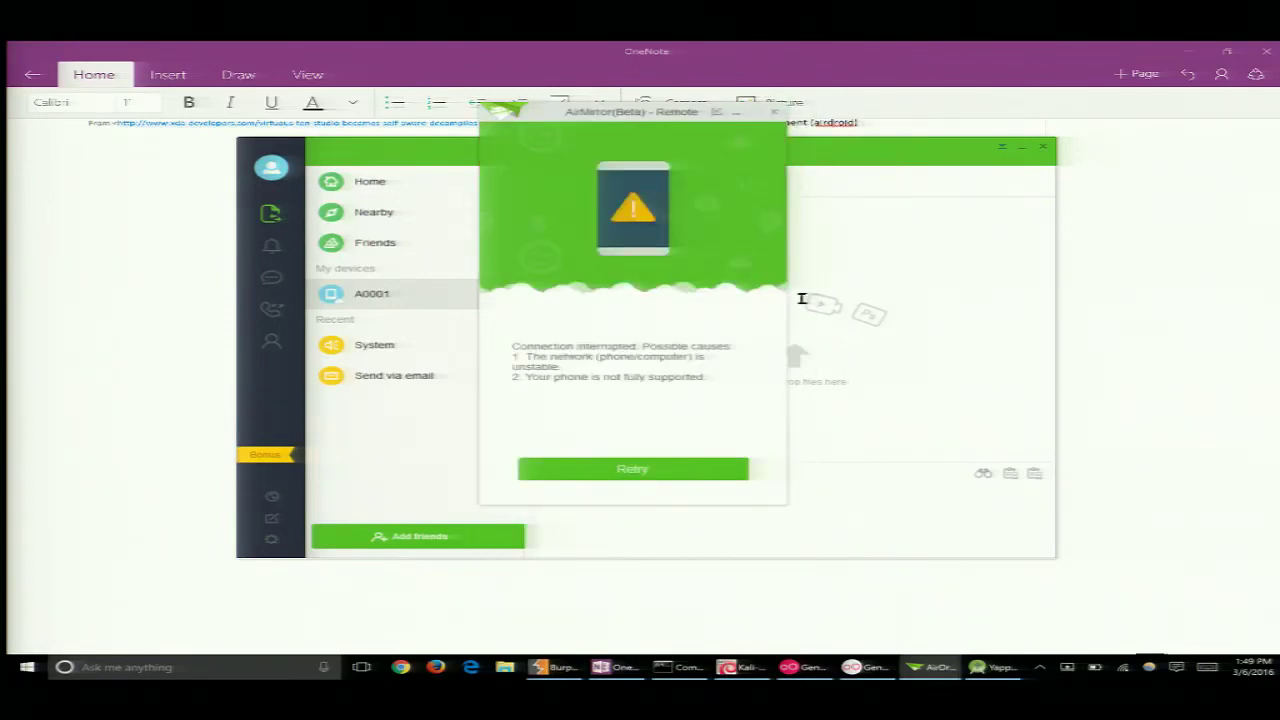
Retry the phone connection, then close the separate AirMirror window
{"action": "left_click", "coordinate": [604, 470]}
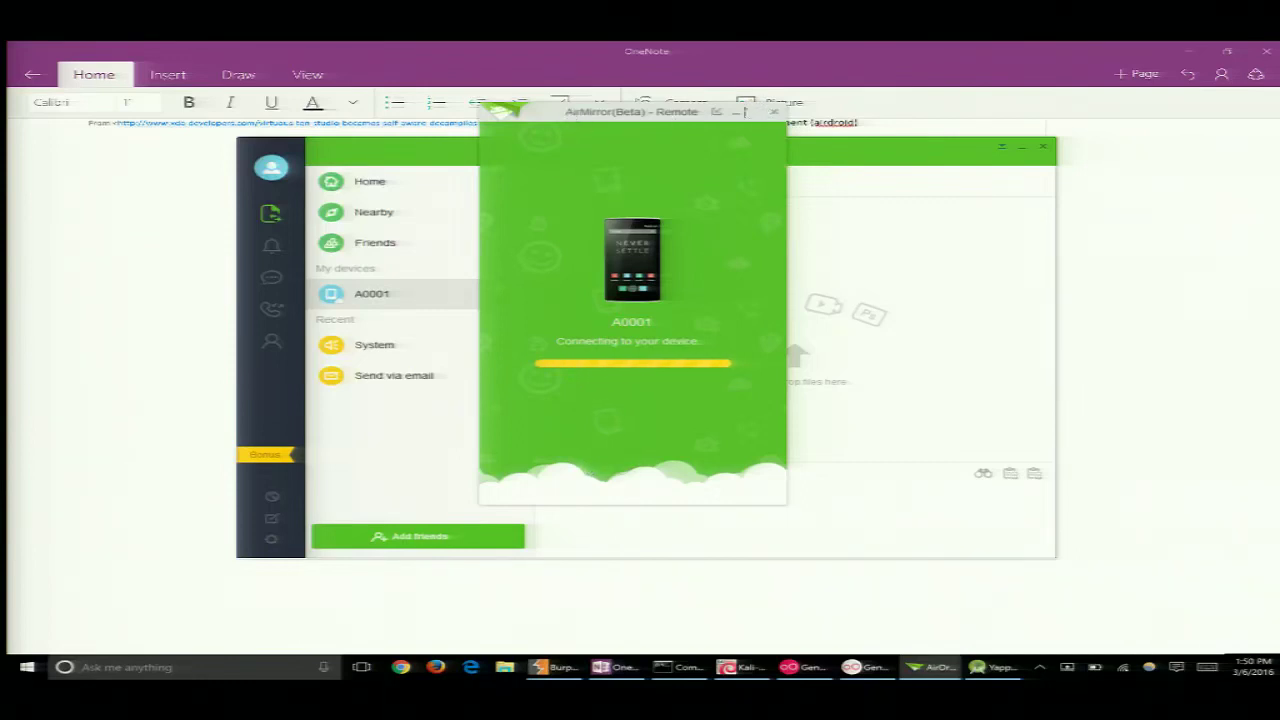
{"action": "left_click", "coordinate": [773, 111]}
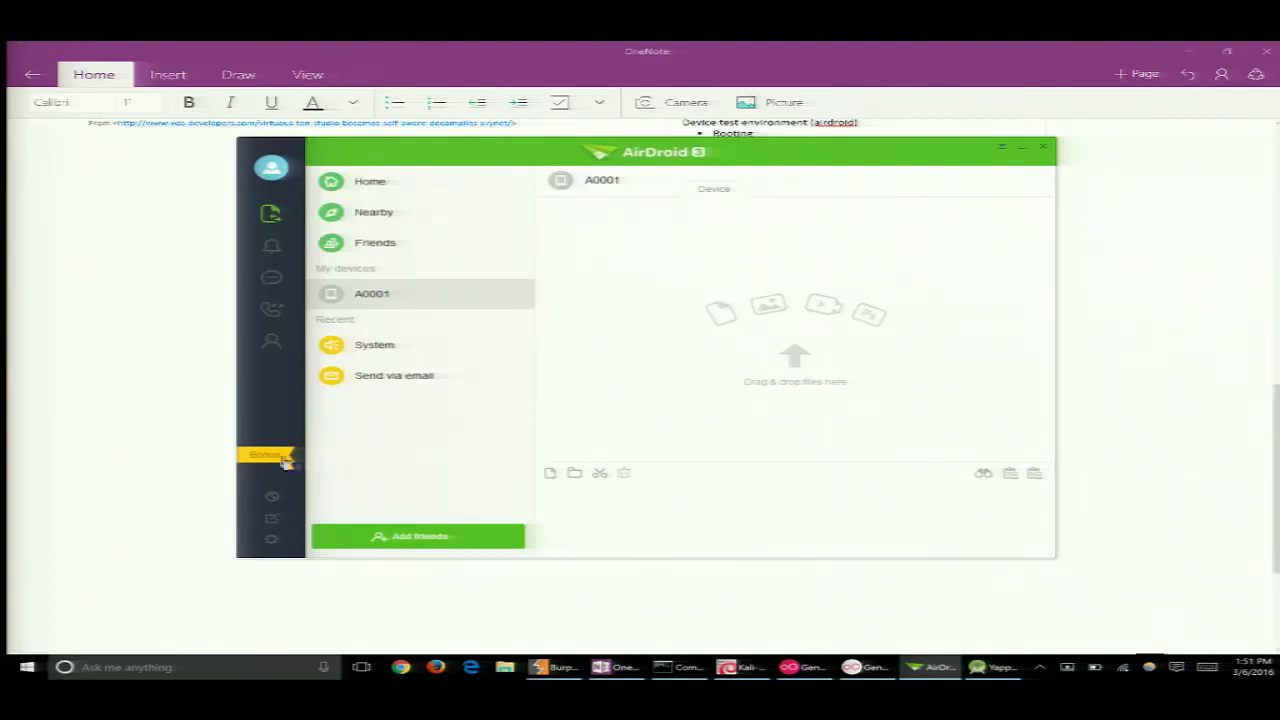
From AirDroid's home, open device A0001's page and start AirMirror on it
{"action": "left_click", "coordinate": [331, 184]}
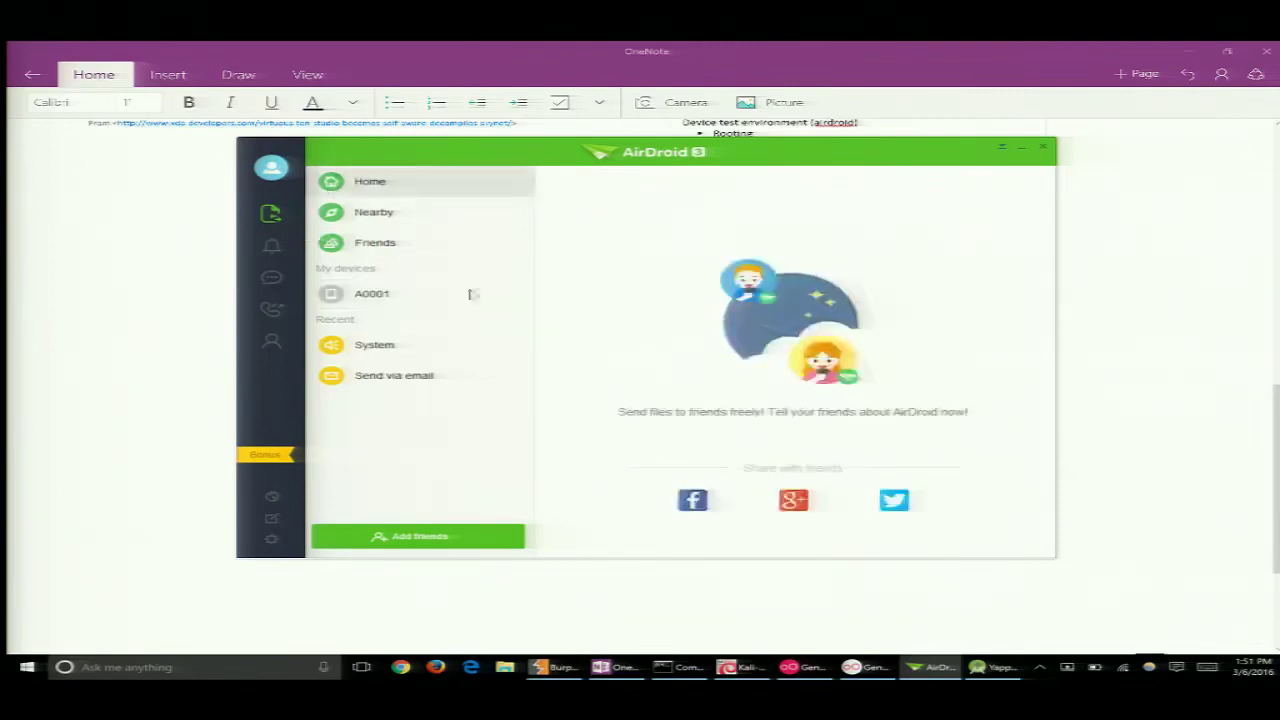
{"action": "left_click", "coordinate": [262, 170]}
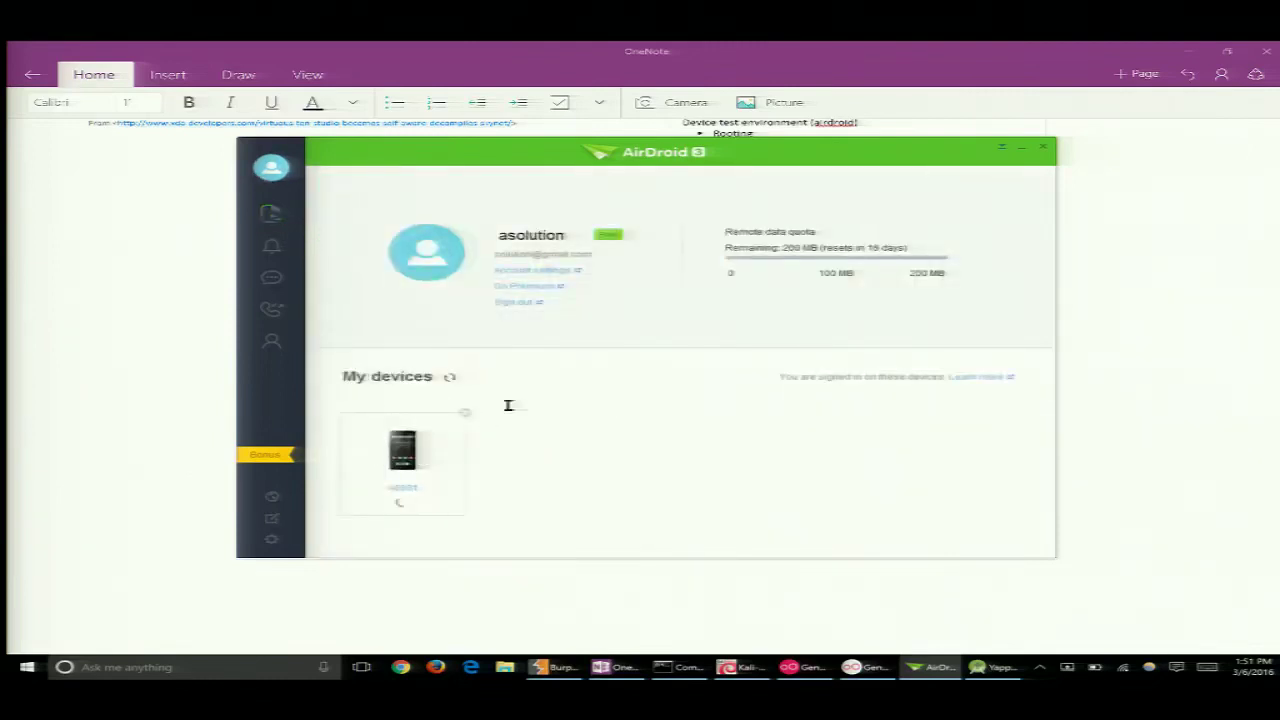
{"action": "left_click", "coordinate": [402, 450]}
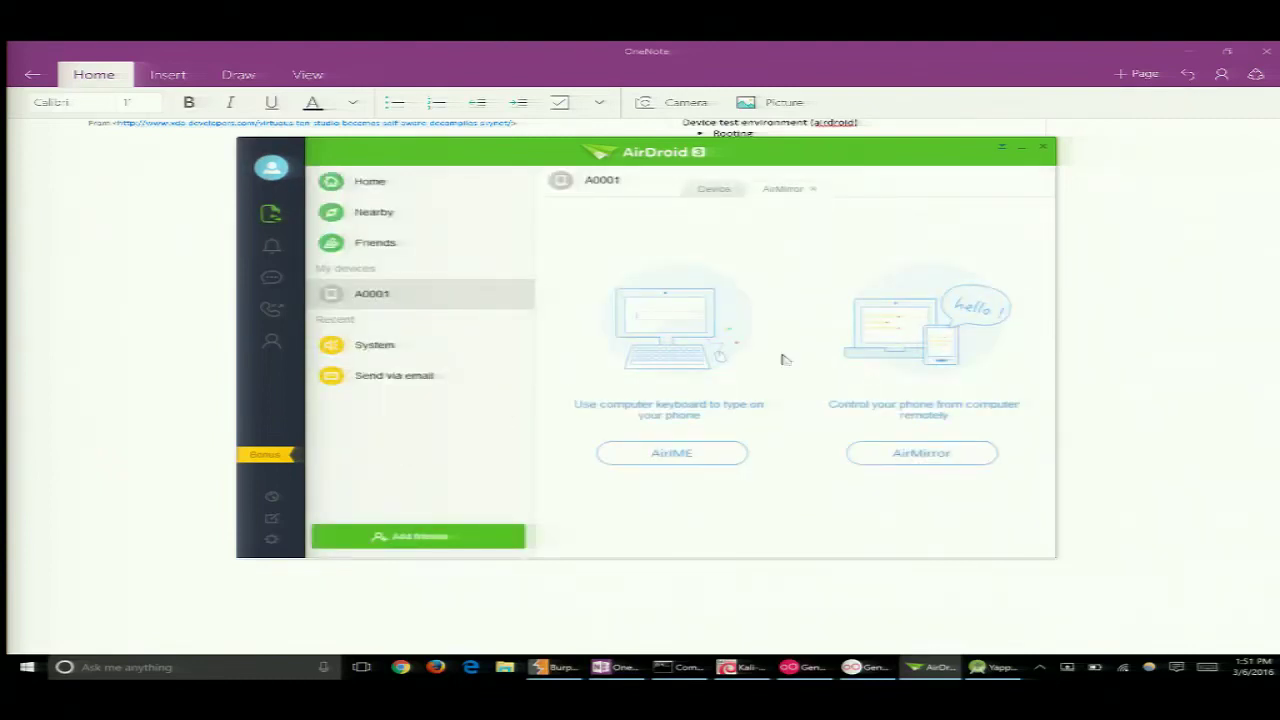
{"action": "left_click", "coordinate": [898, 452]}
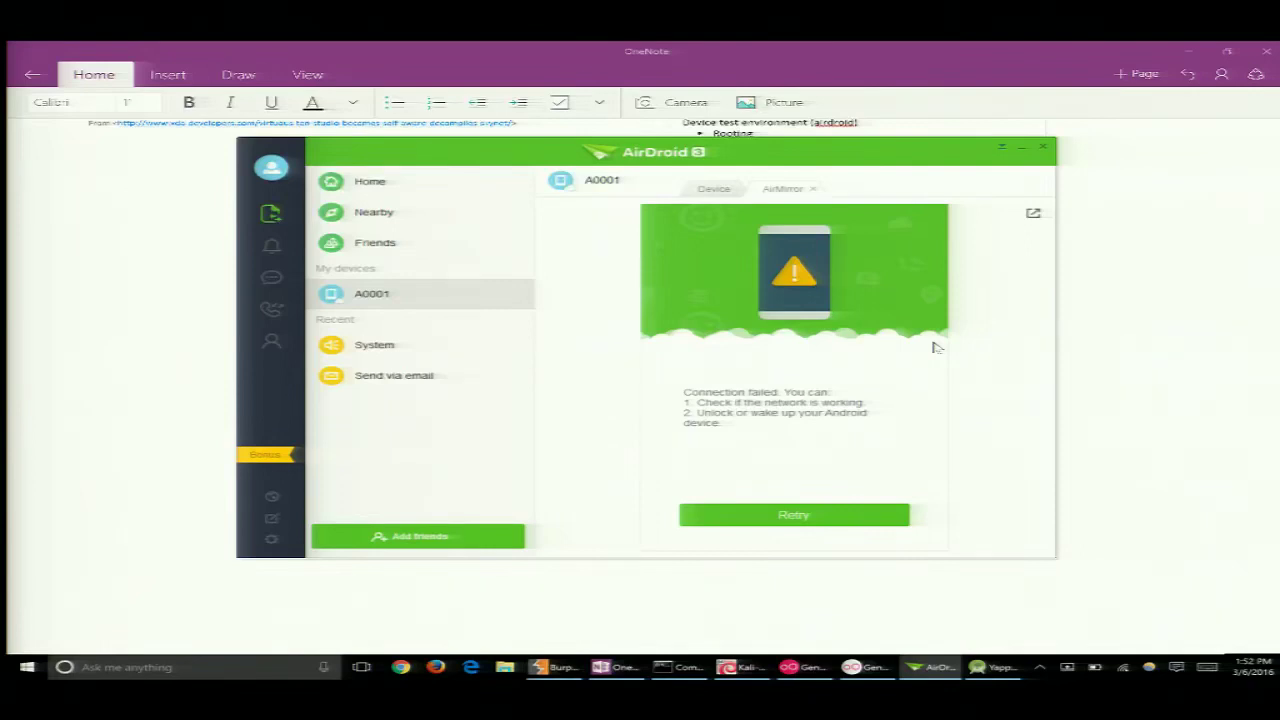
Accept Google's security-check prompt in the Genymotion emulator, then close the emulator
{"action": "left_click", "coordinate": [858, 667]}
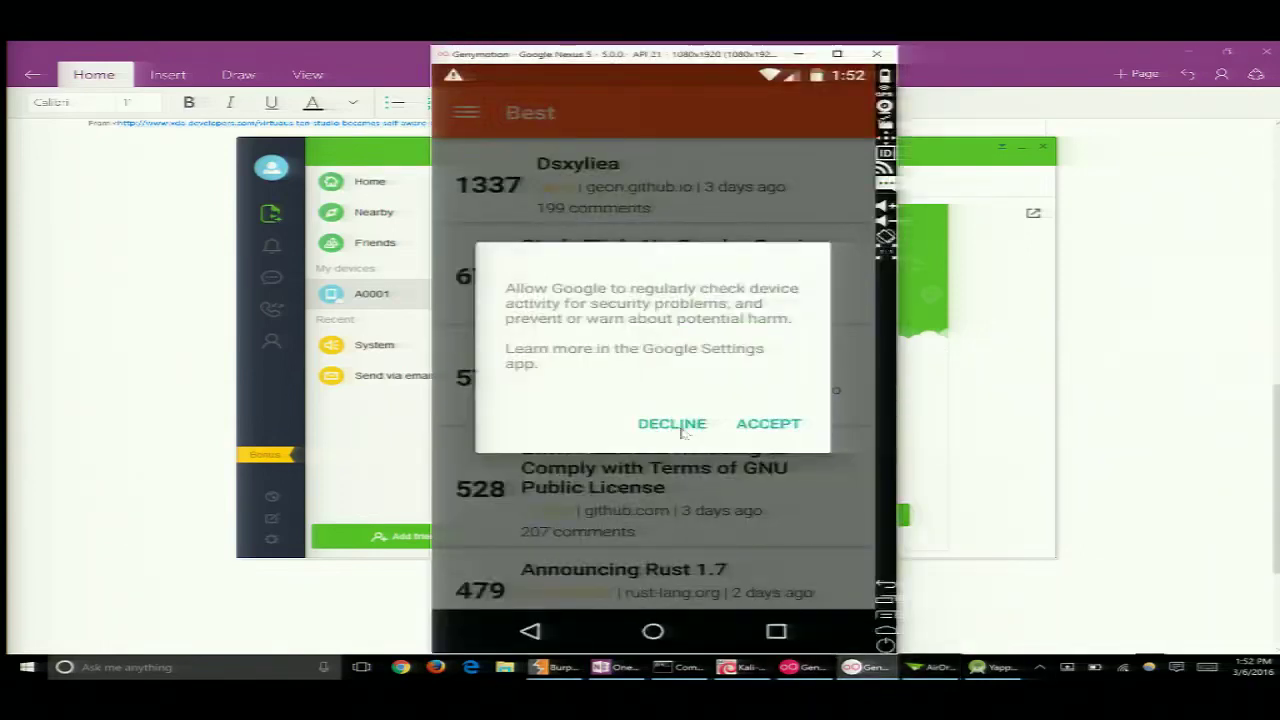
{"action": "left_click", "coordinate": [779, 426]}
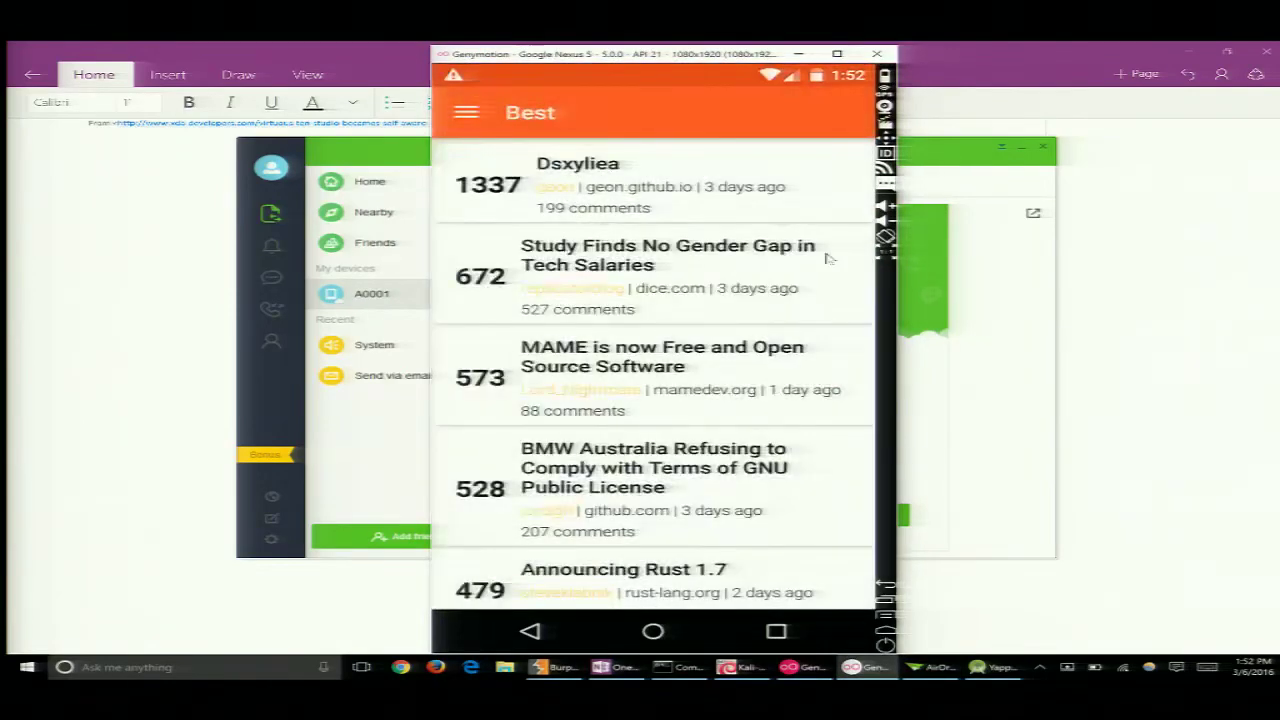
{"action": "left_click", "coordinate": [878, 56]}
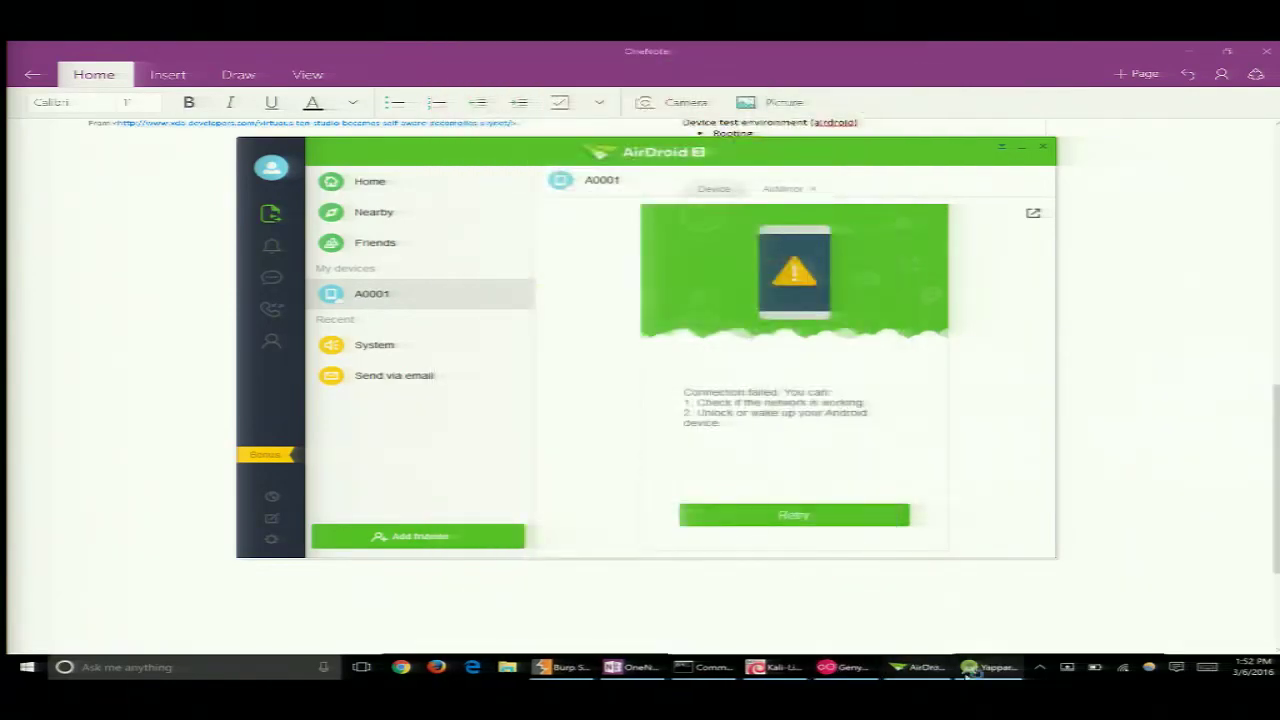
Point out the Local Proxy, Nethunter and APK extractor notes, then close OneNote and AirDroid
{"action": "left_click", "coordinate": [630, 667]}
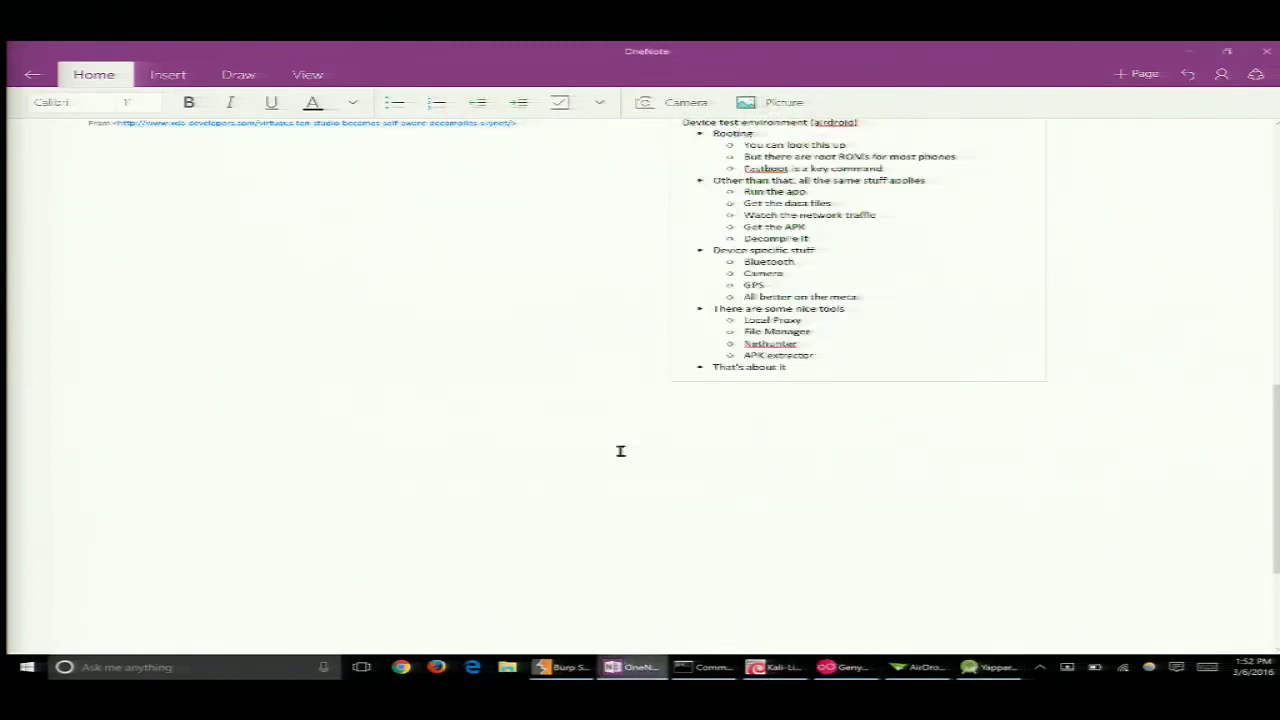
{"action": "left_click", "coordinate": [857, 322]}
{"action": "left_click", "coordinate": [837, 341]}
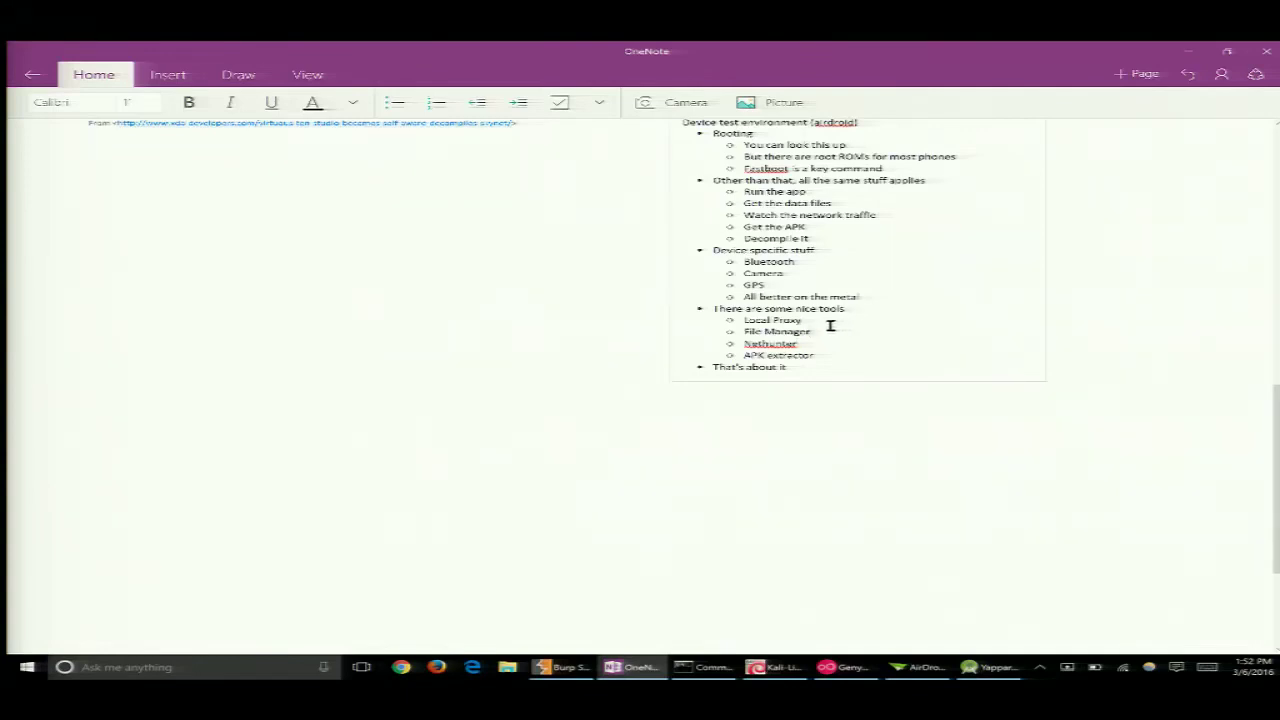
{"action": "left_click", "coordinate": [823, 356]}
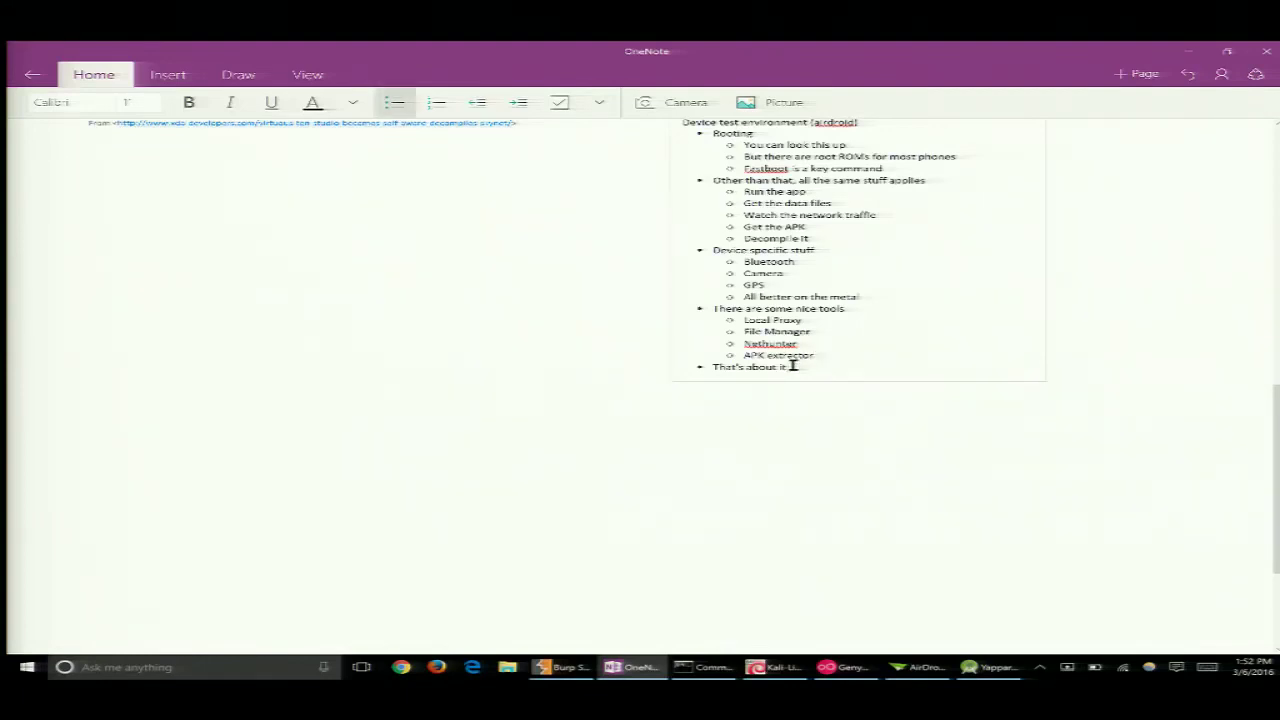
{"action": "left_click", "coordinate": [1266, 51]}
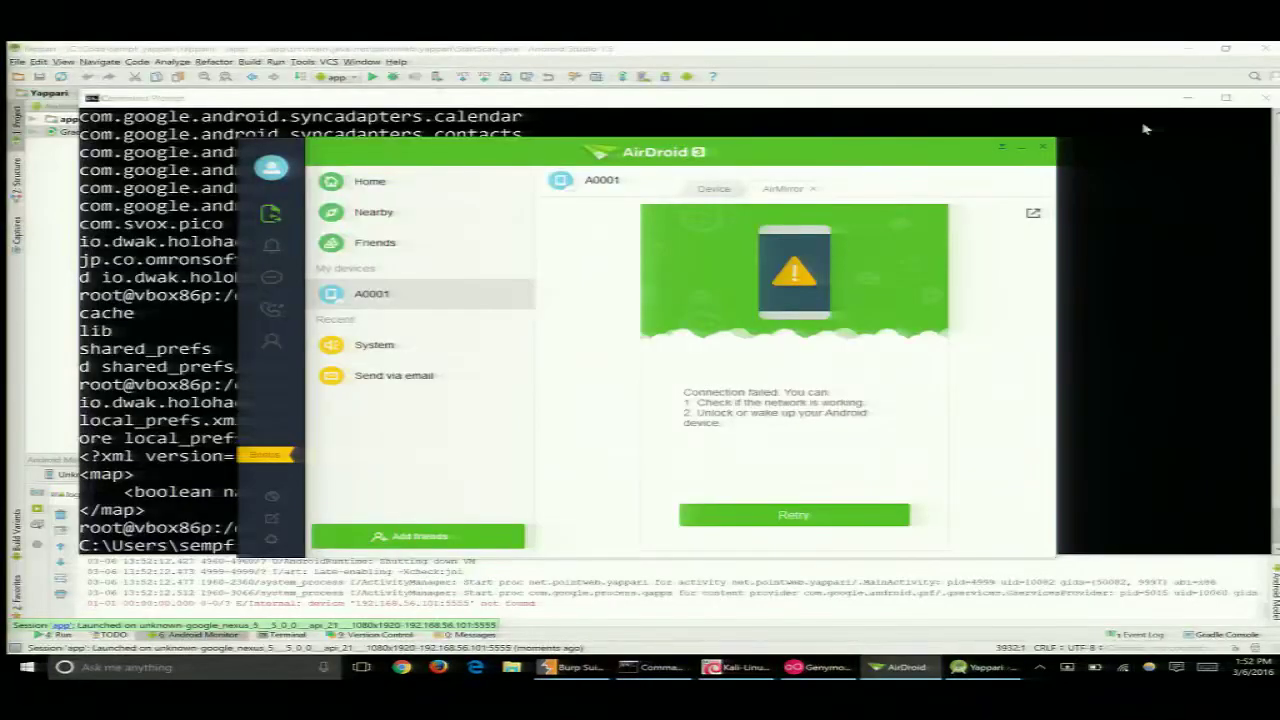
{"action": "left_click", "coordinate": [1046, 151]}
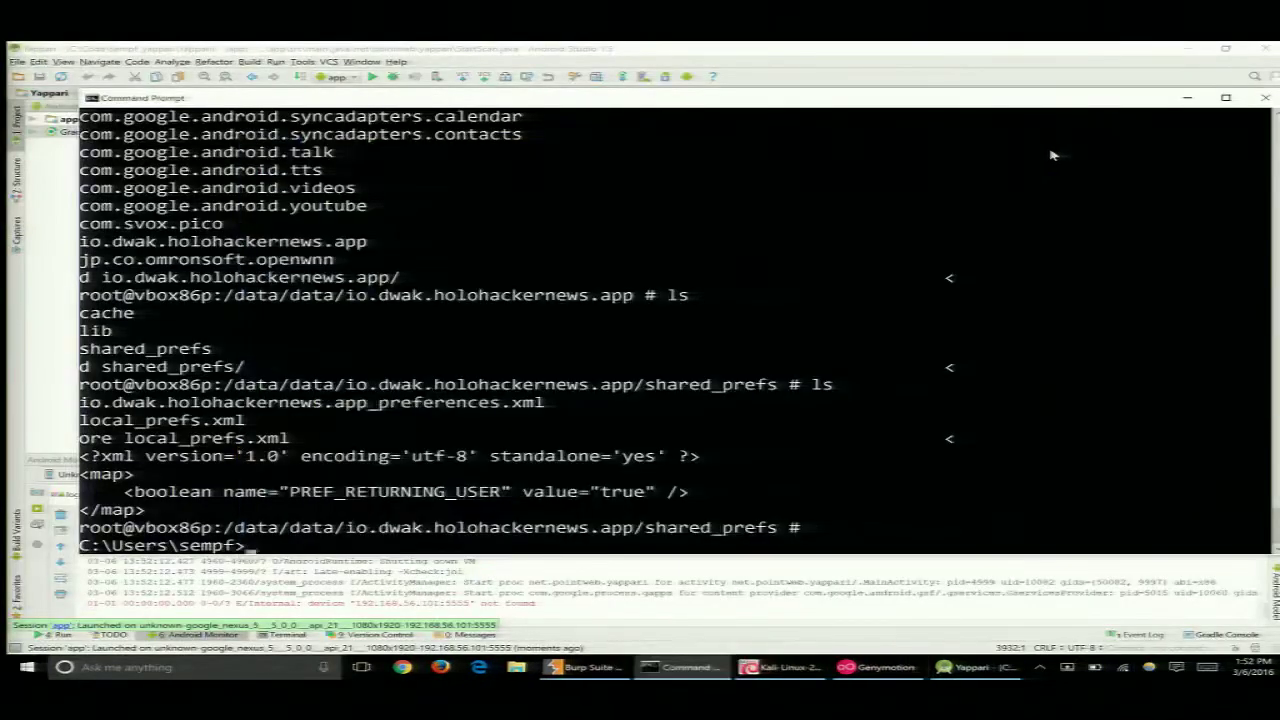